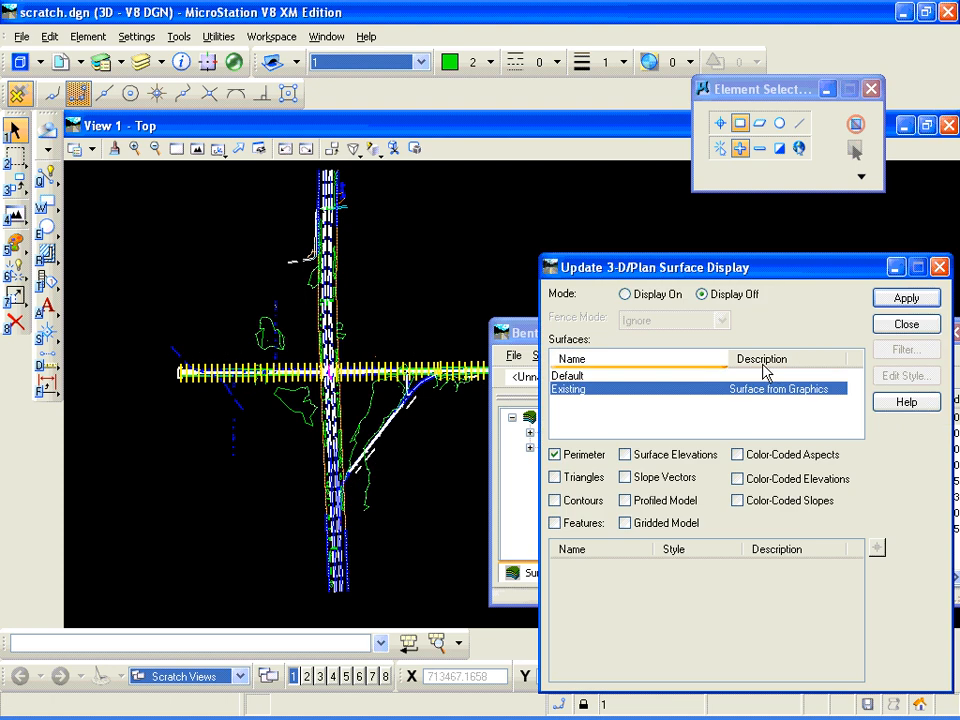
Close the surface display settings and open the Roadway Designer from InRoads
click(932, 321)
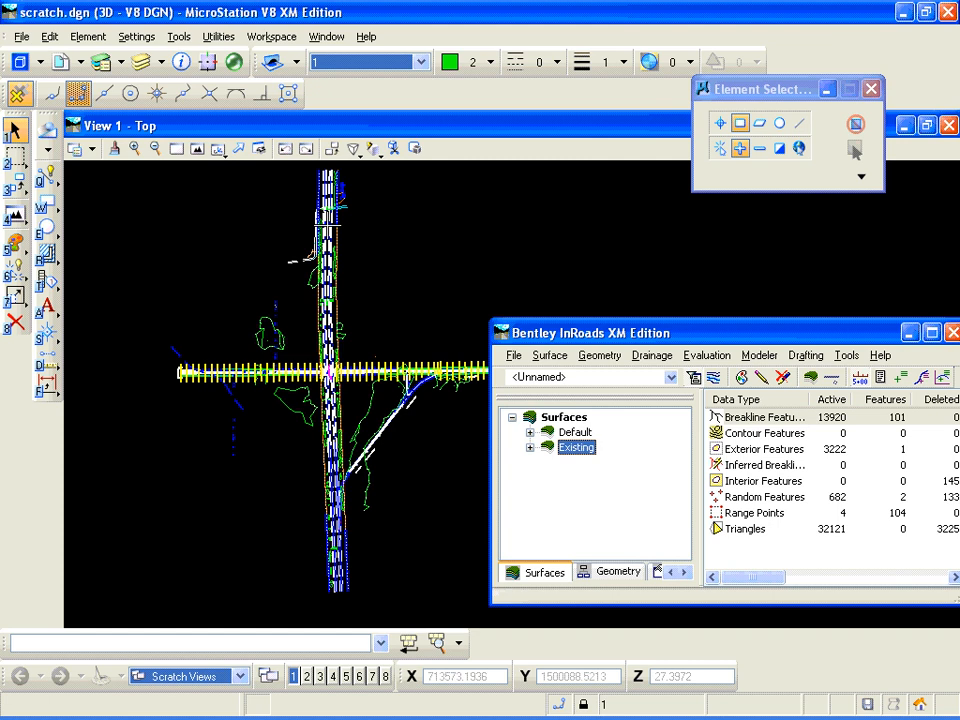
drag(580, 333, 616, 394)
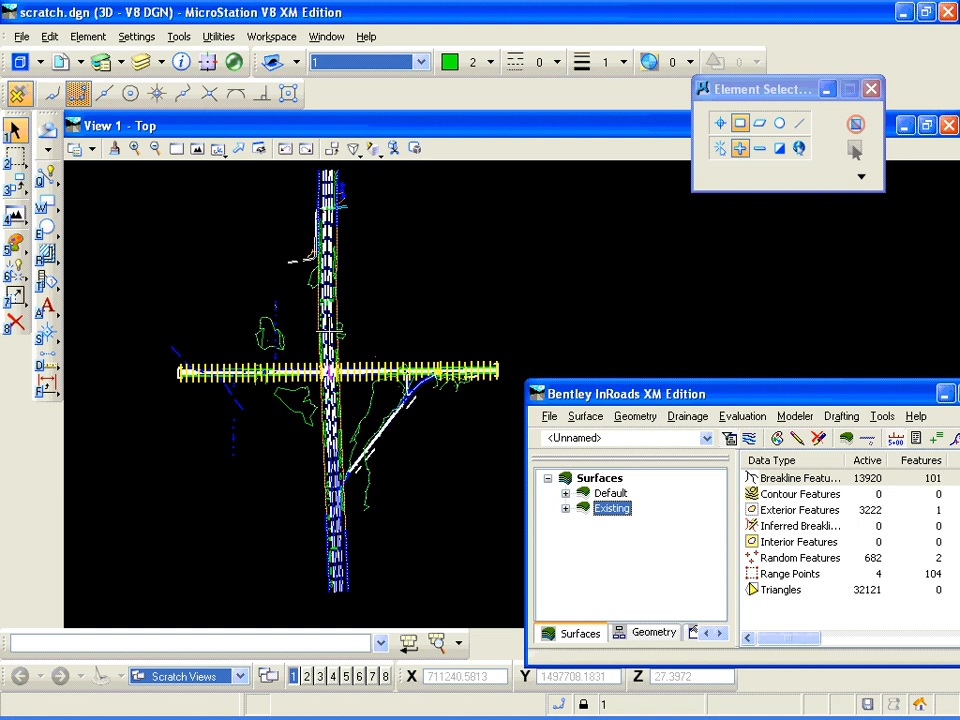
drag(620, 393, 540, 349)
click(716, 372)
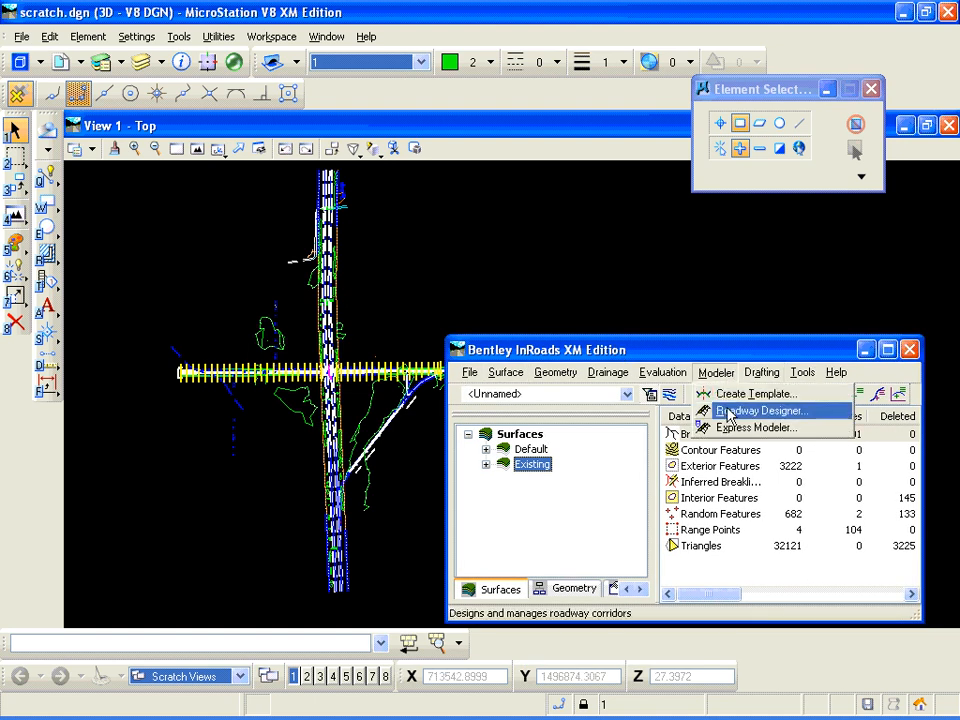
click(727, 410)
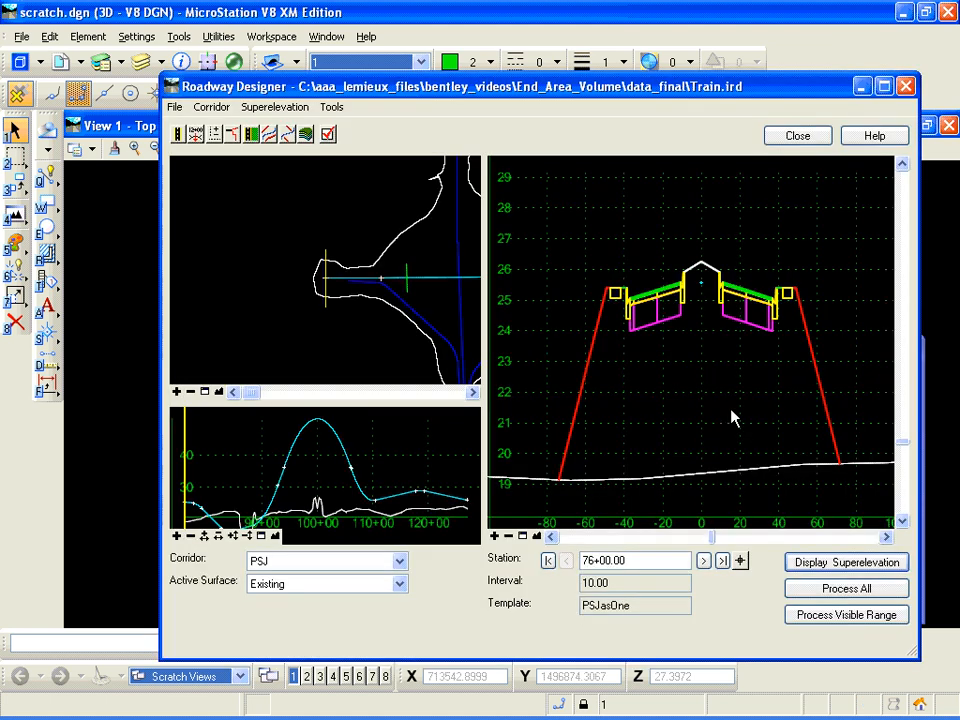
Fit the corridor plan and review the PSJ cross sections along the alignment up to station 107+70.00
click(217, 392)
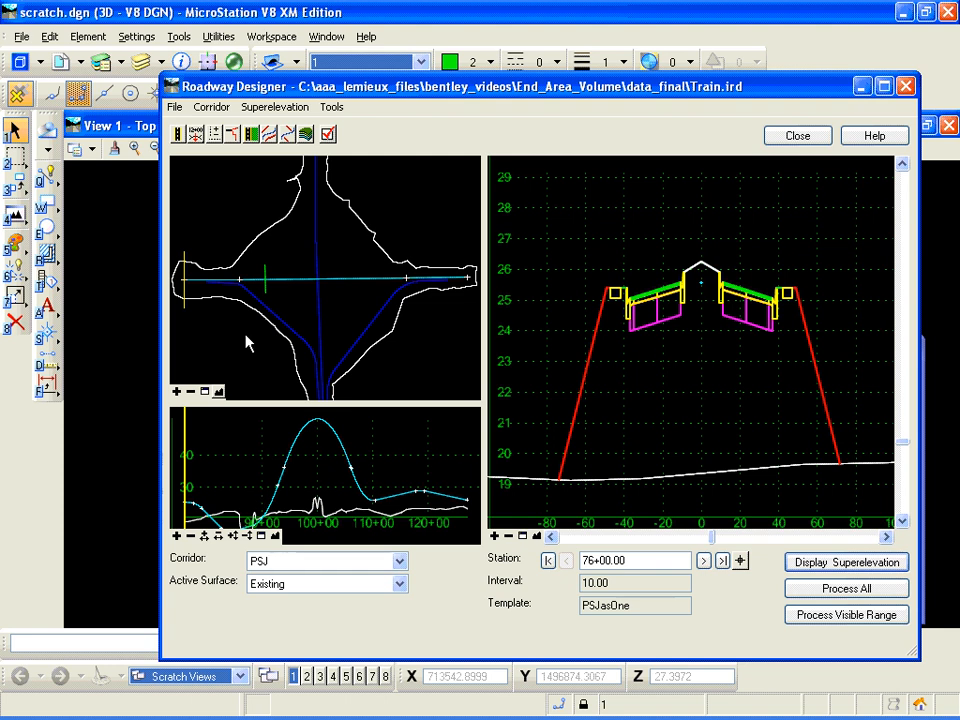
click(206, 291)
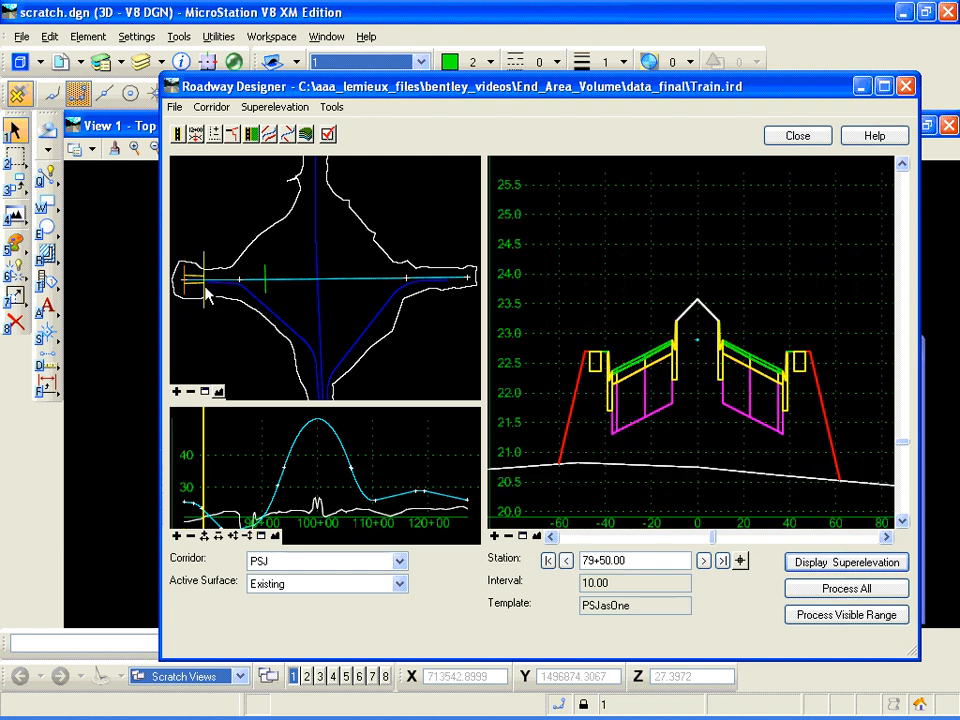
drag(206, 291, 364, 300)
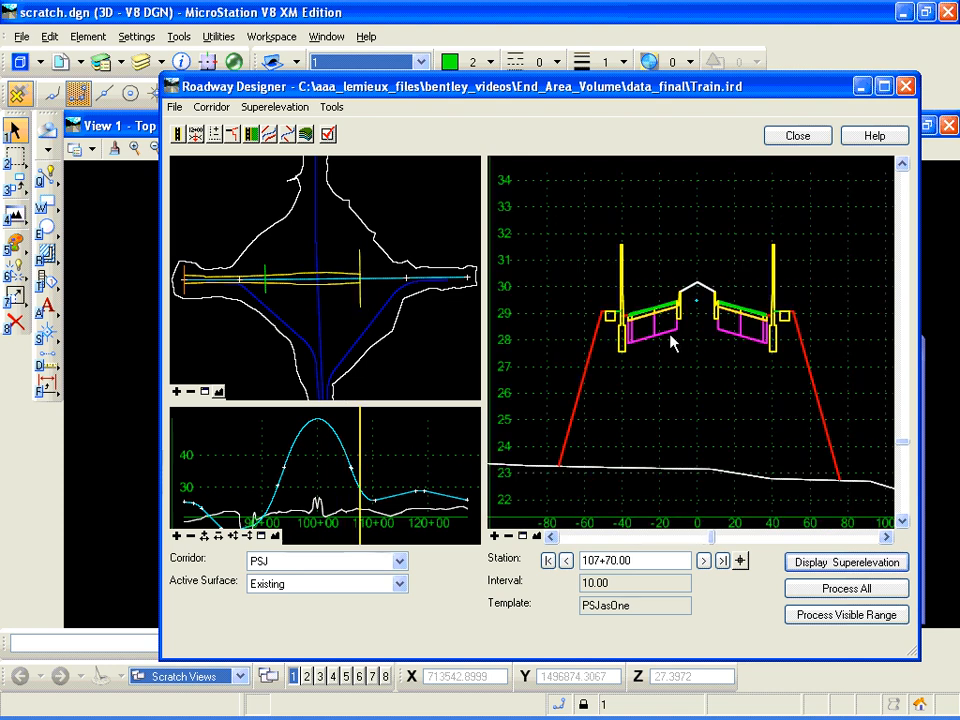
Inspect the properties of the base course and friction course components in the station 107+70.00 template, leaving it without edits
double_click(671, 340)
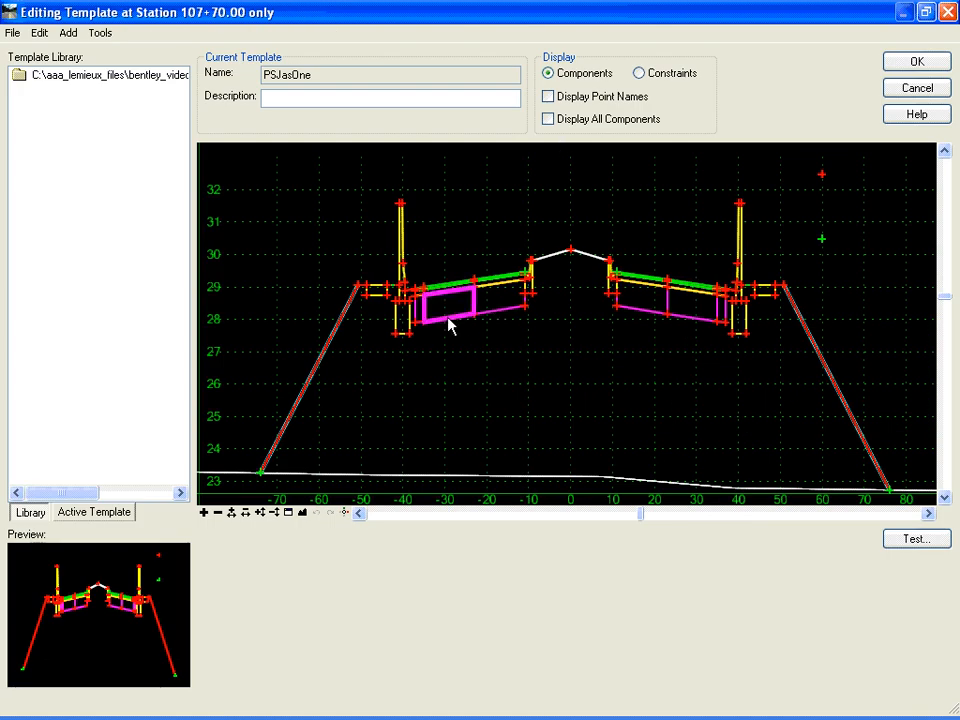
double_click(449, 325)
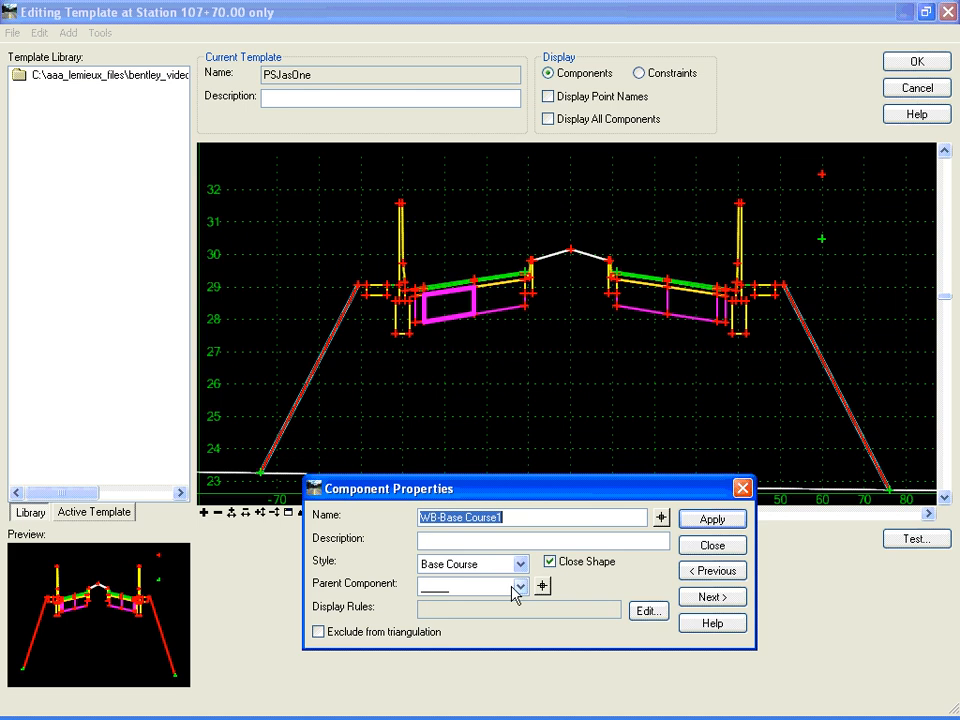
click(708, 548)
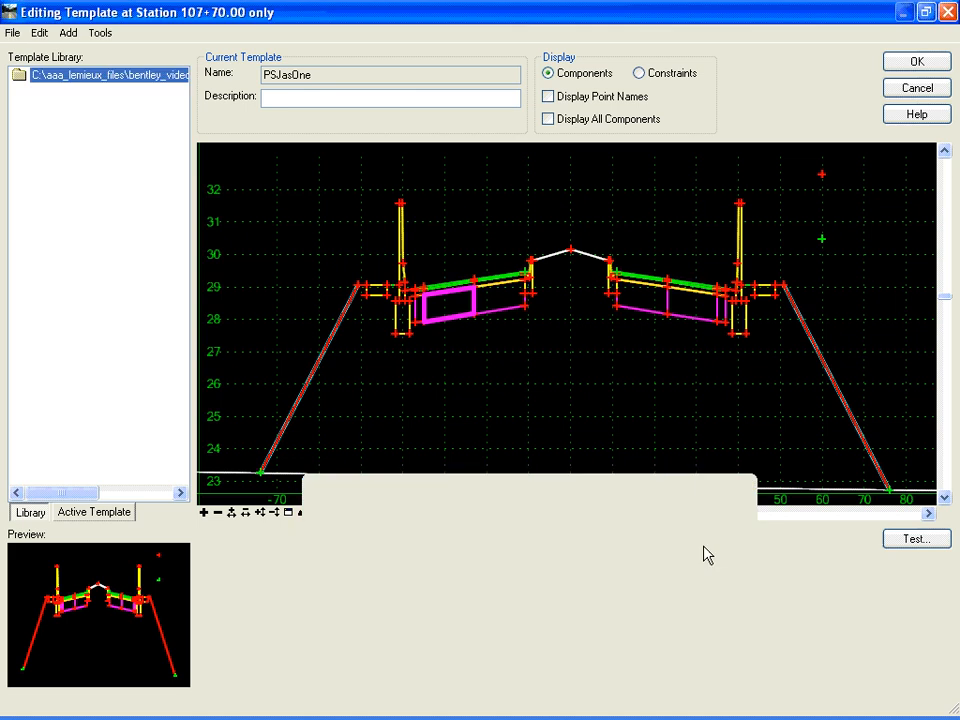
double_click(457, 288)
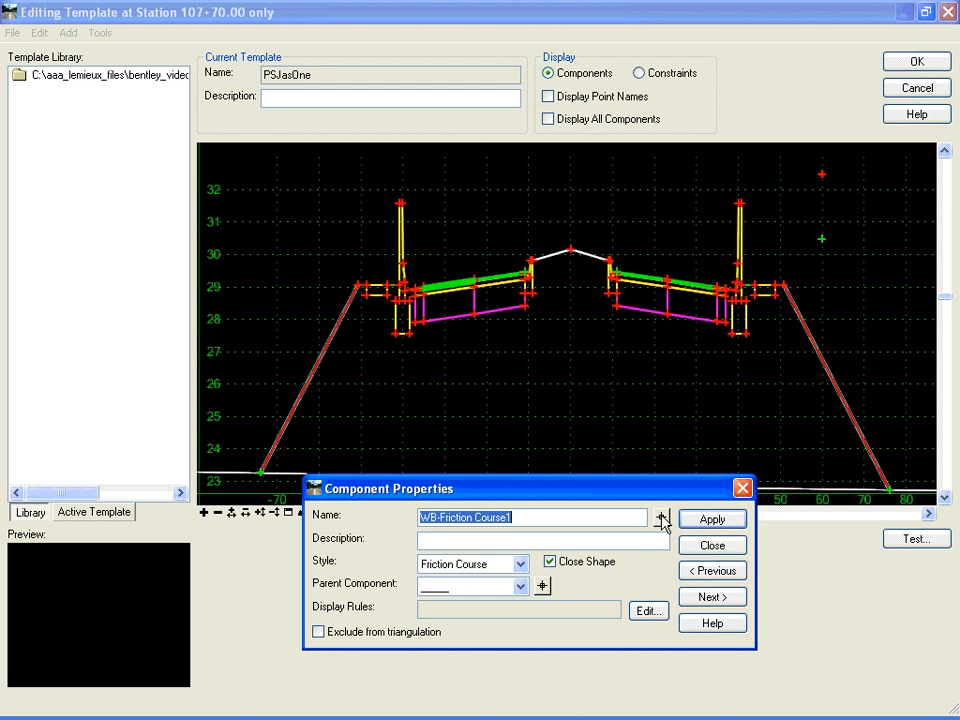
click(718, 548)
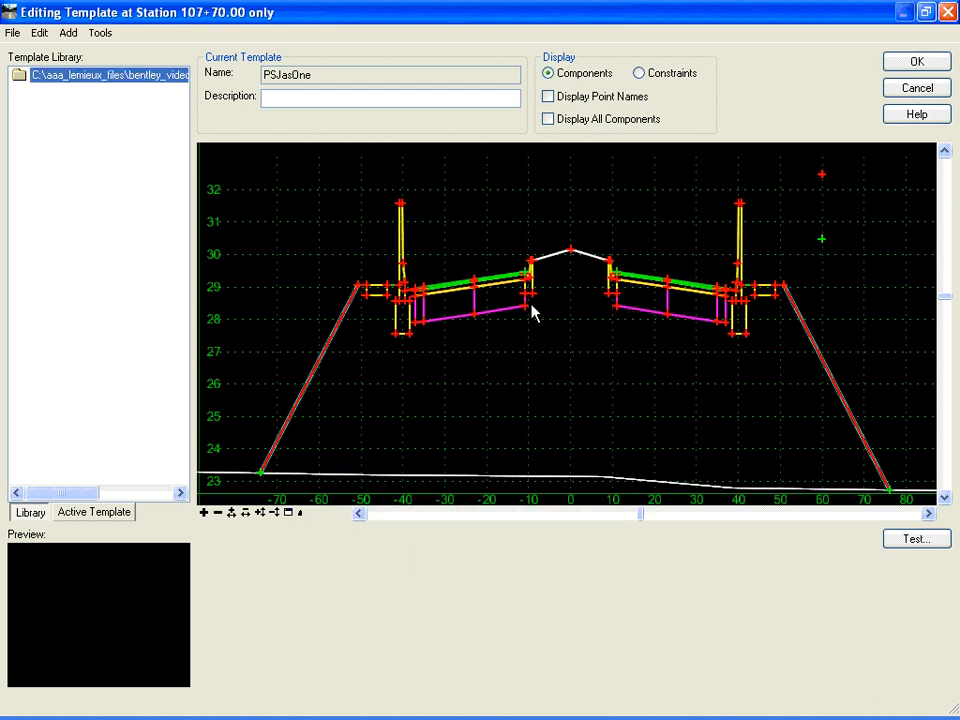
double_click(640, 318)
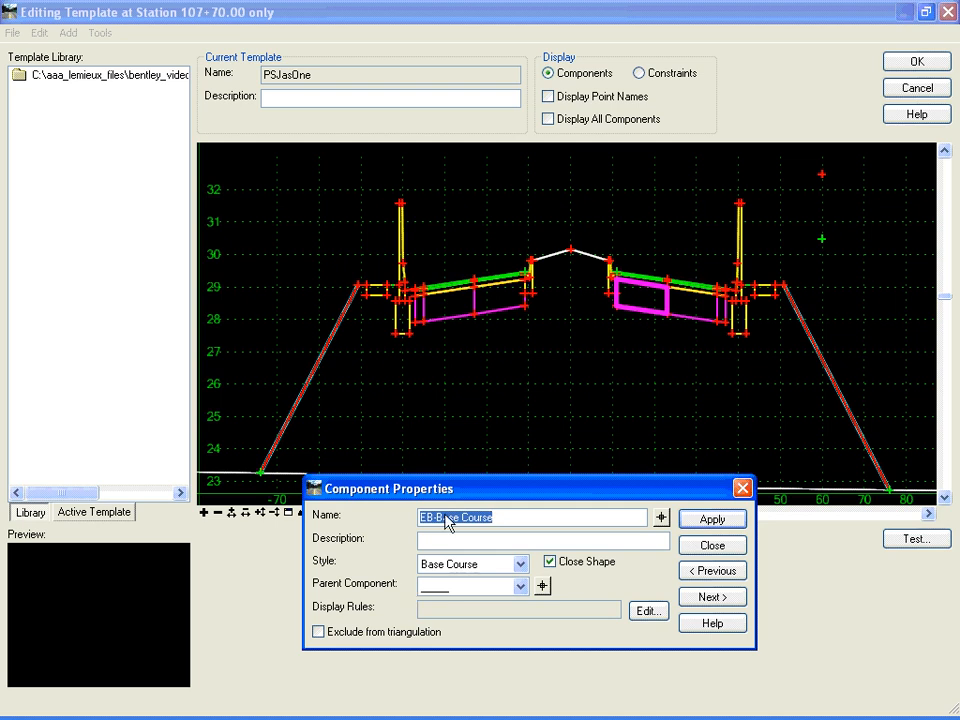
click(709, 550)
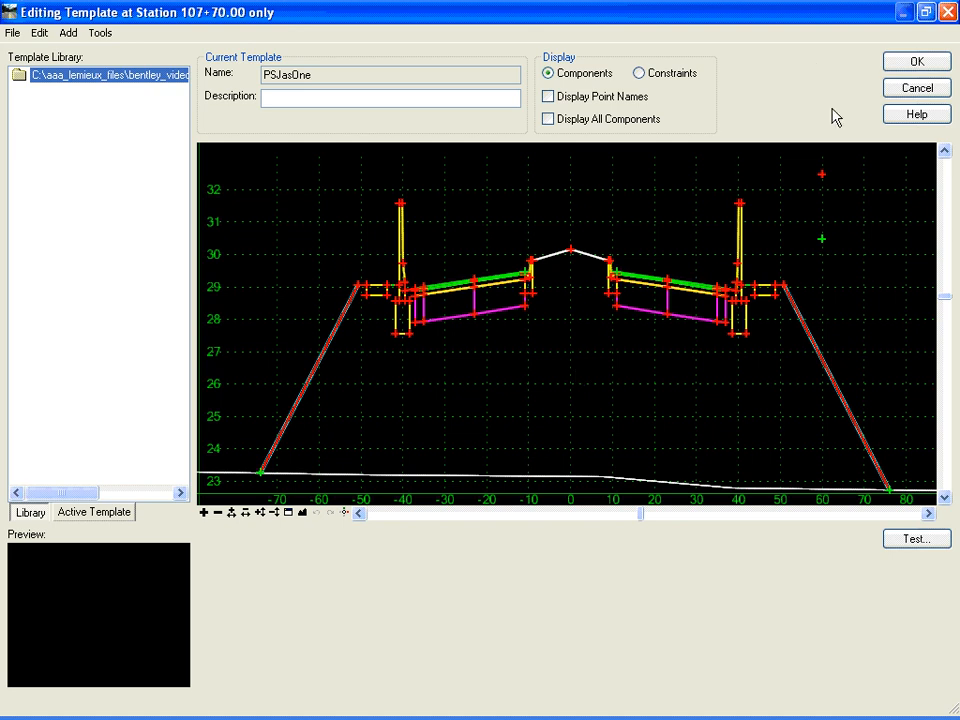
click(913, 92)
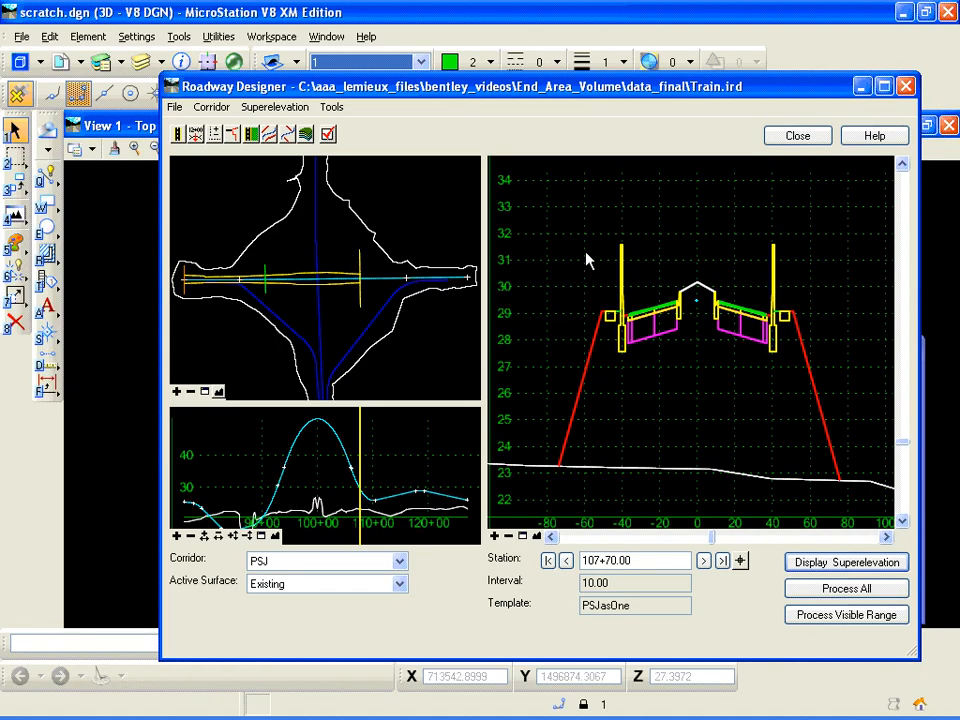
Create a triangulated design surface from the PSJ corridor only, then close the Roadway Designer
click(307, 135)
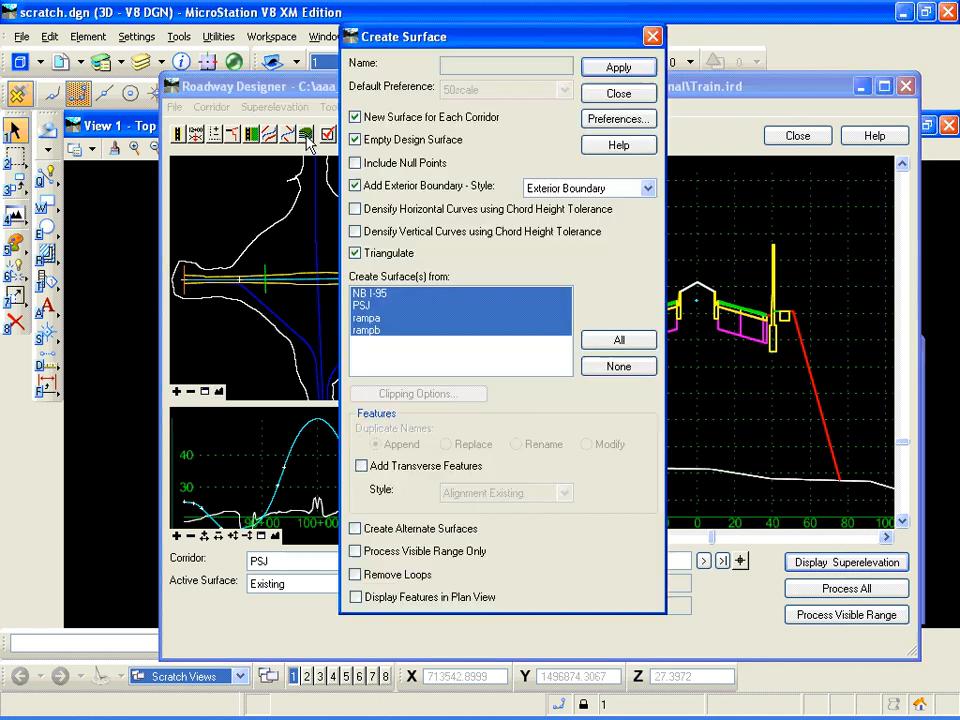
click(360, 305)
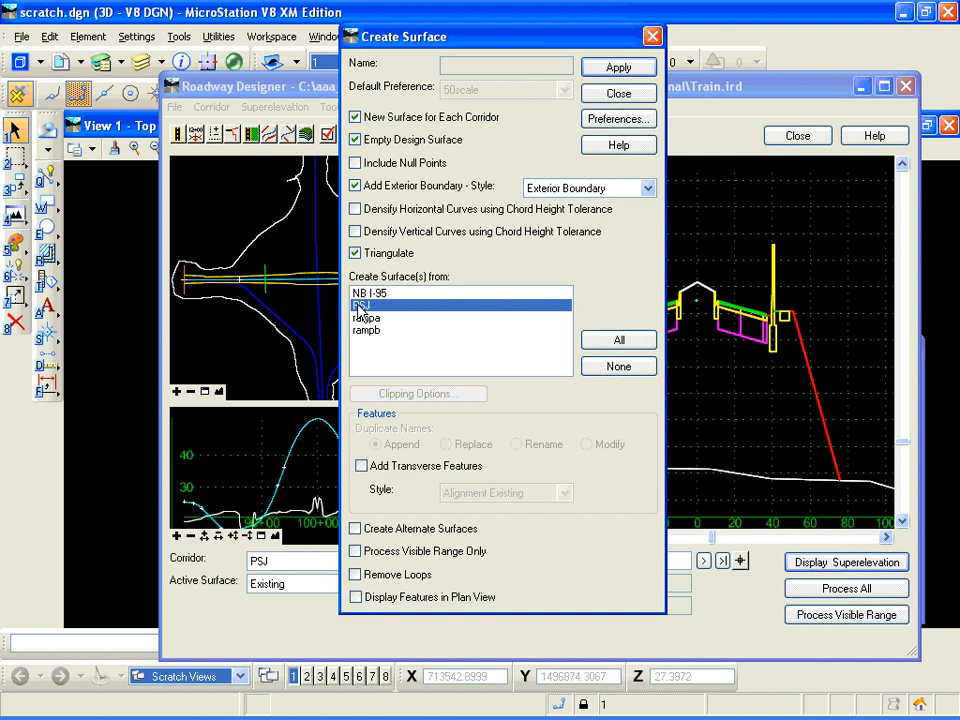
click(620, 68)
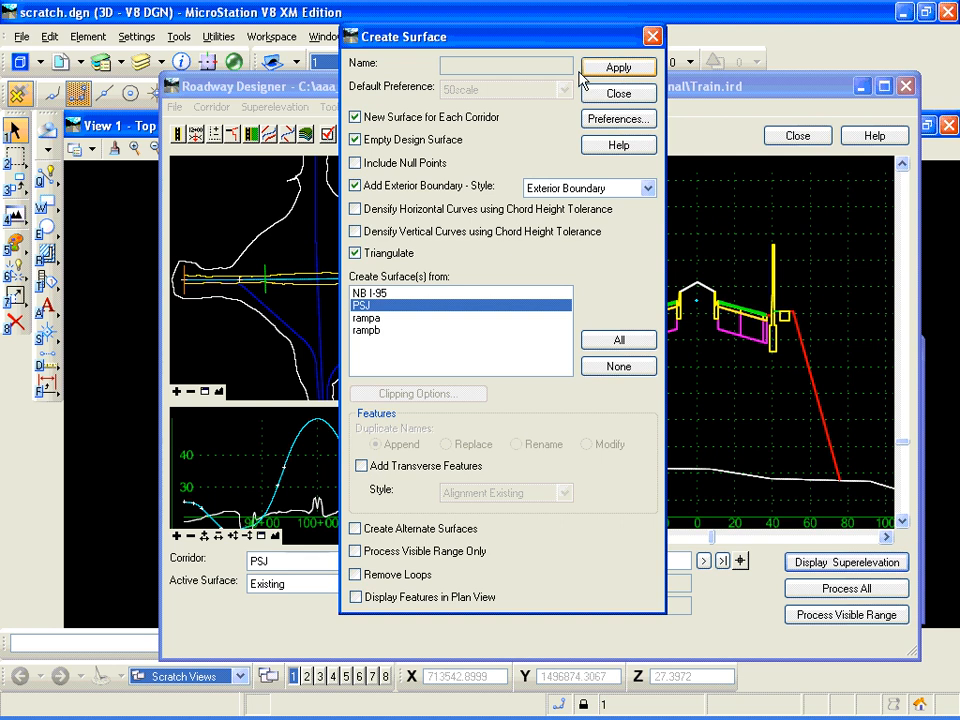
click(617, 94)
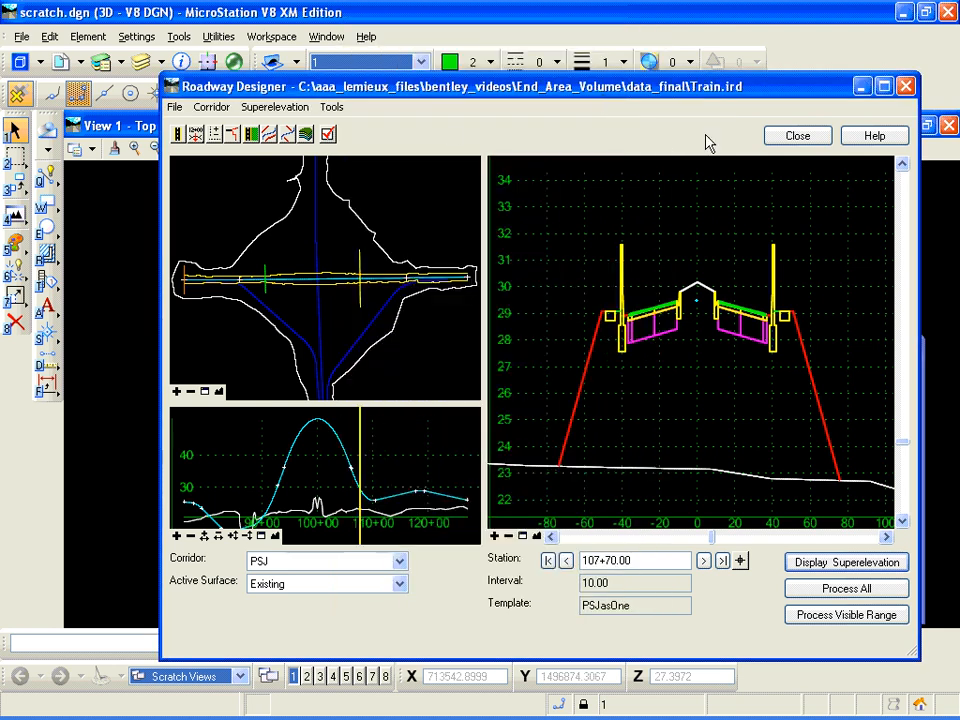
click(786, 141)
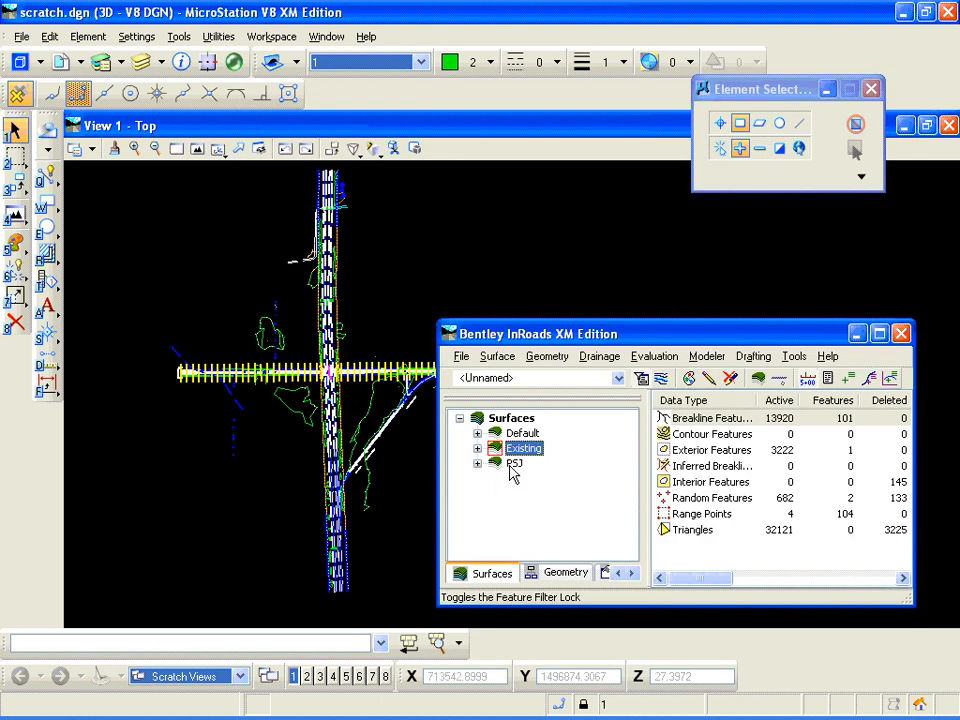
Save the PSJ surface as PSJ.dtm in the data_final folder
click(510, 466)
right_click(508, 465)
click(530, 476)
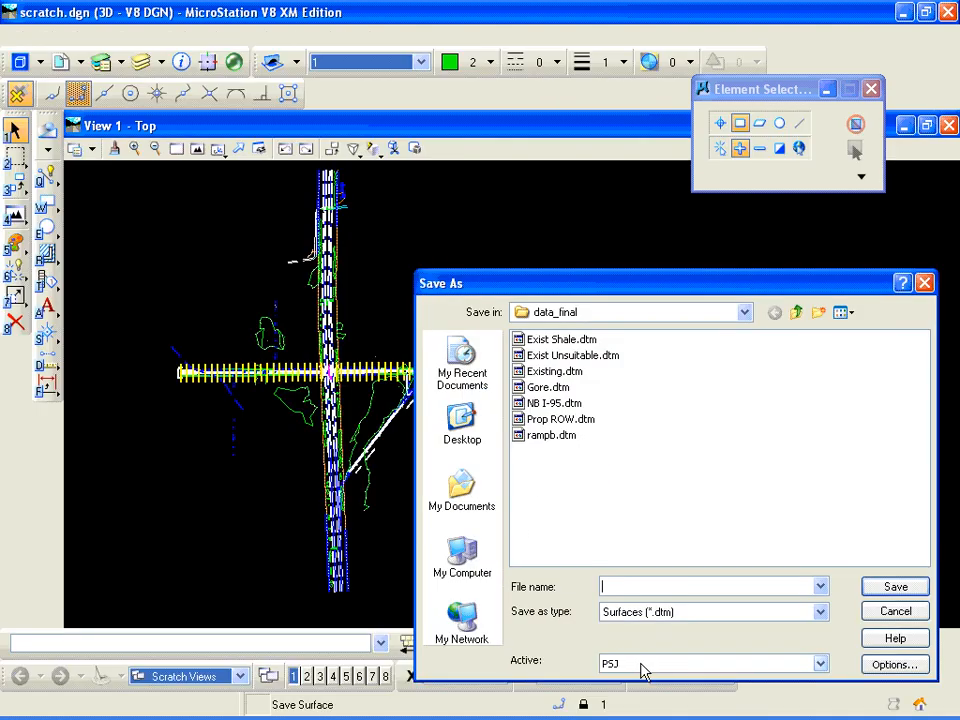
click(685, 666)
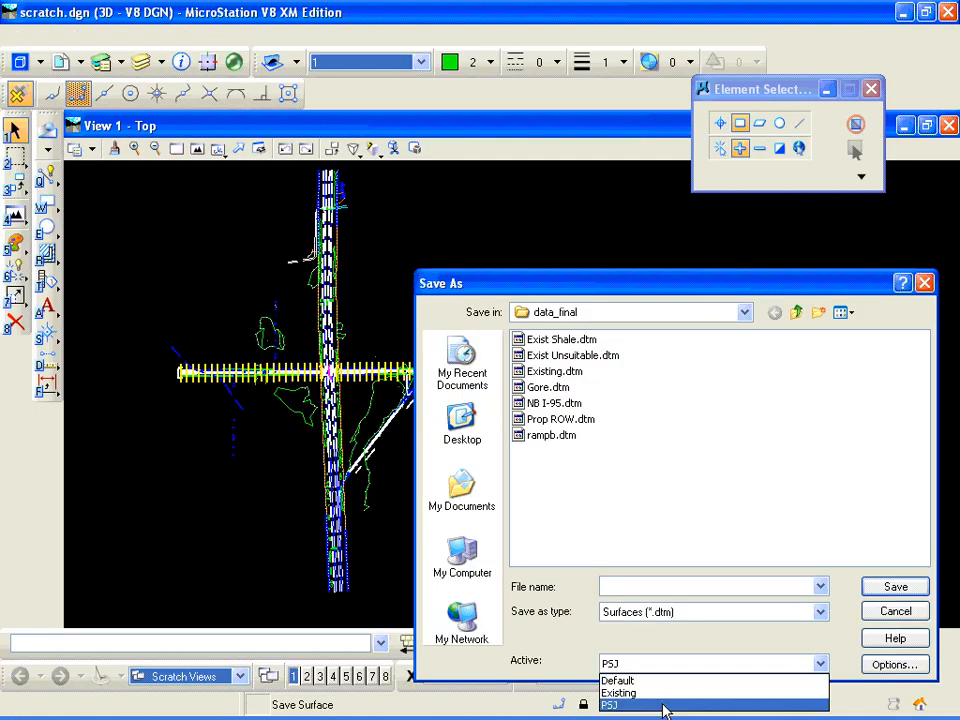
click(664, 706)
click(868, 587)
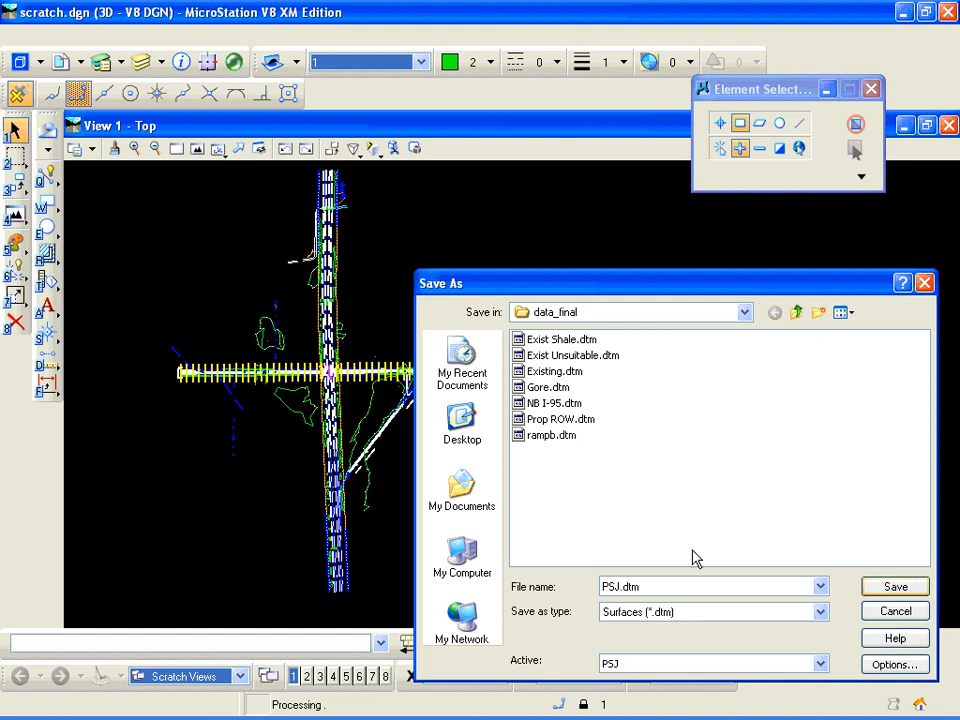
click(891, 614)
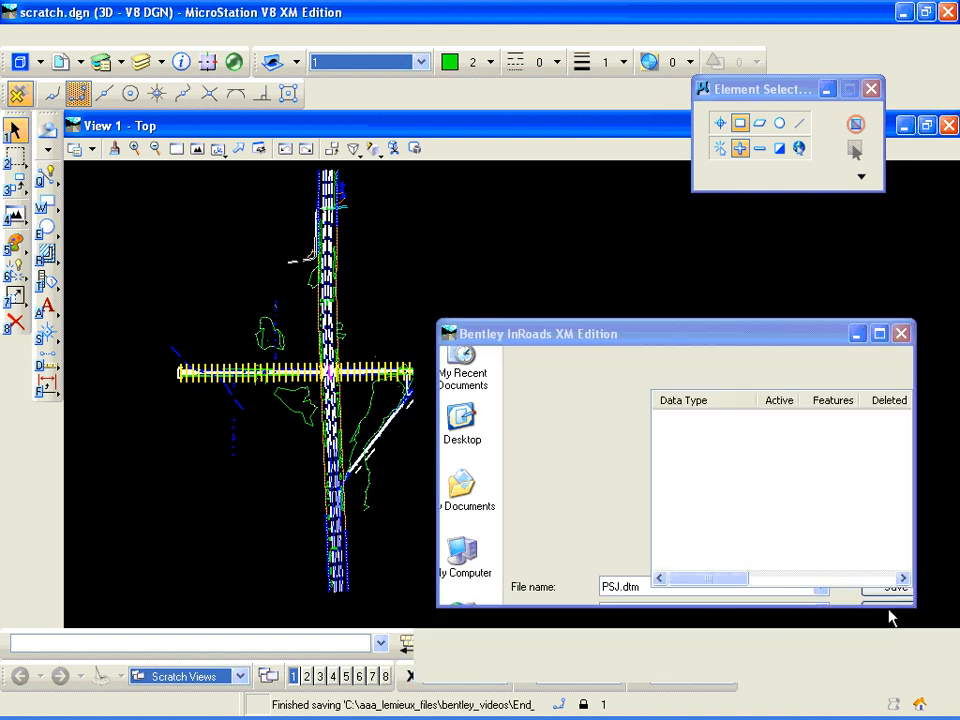
Display the perimeter of the PSJ surface in the plan view and check it around the road crossing
drag(560, 334, 613, 323)
click(548, 345)
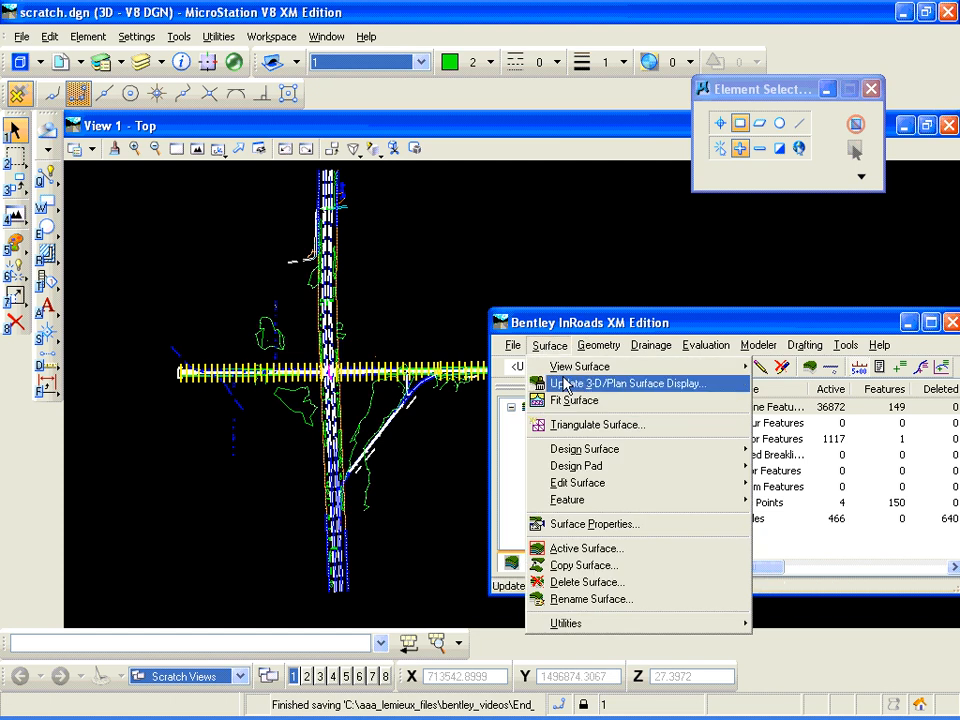
click(566, 385)
click(572, 401)
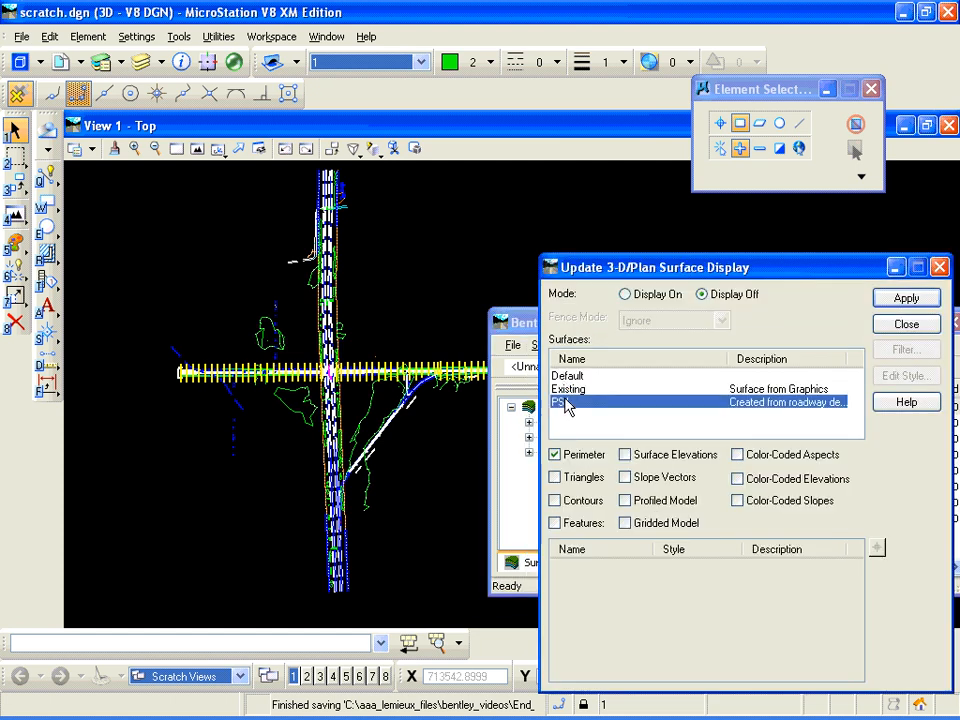
click(626, 295)
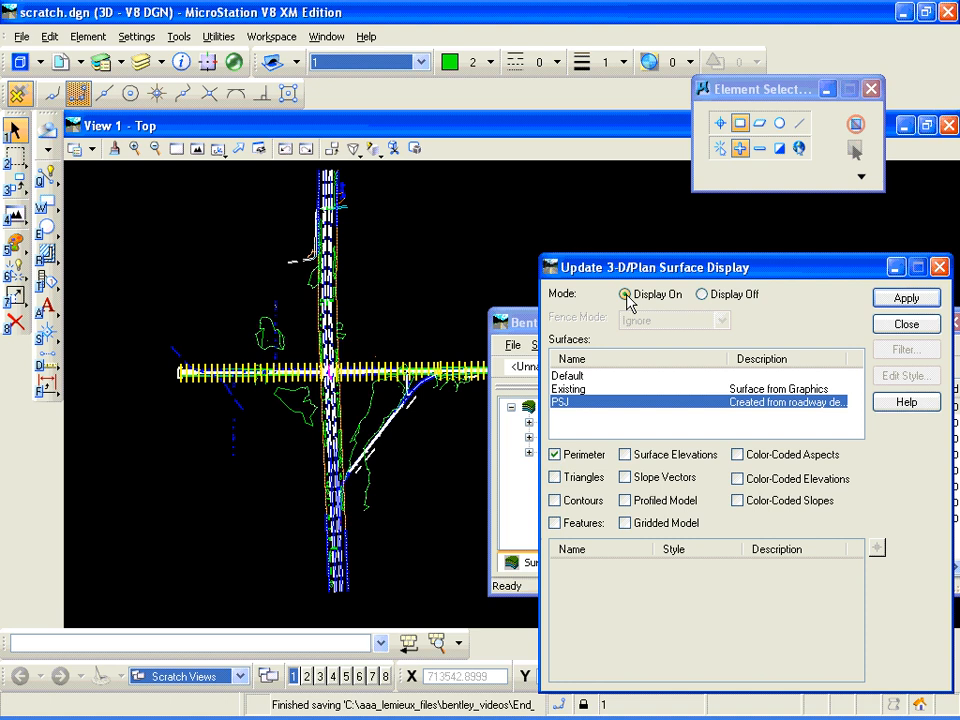
click(906, 299)
scroll(288, 378, up, 3)
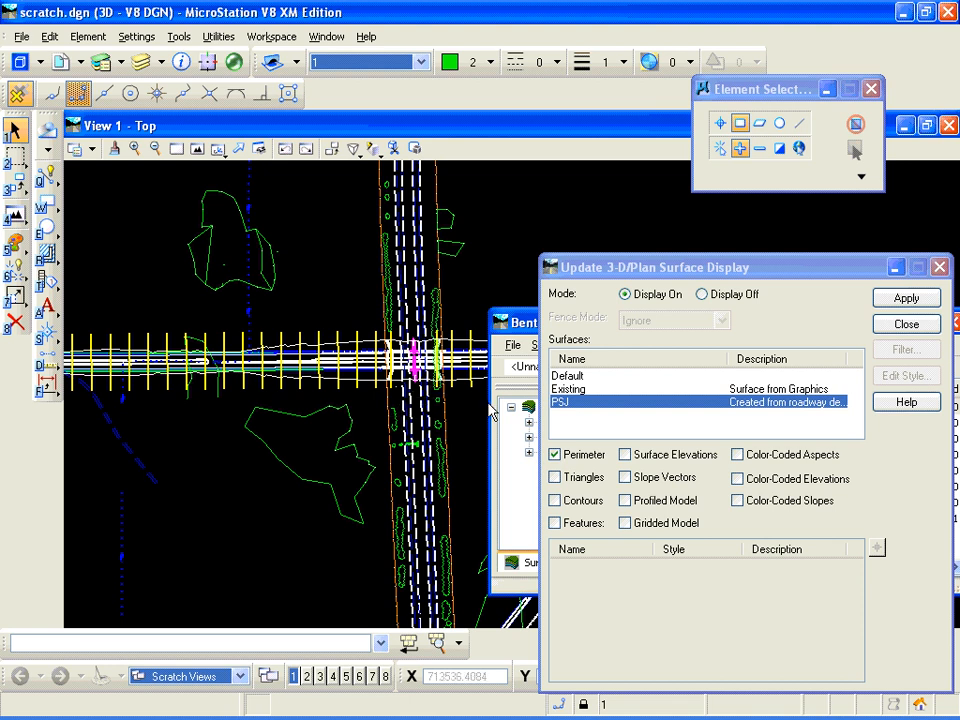
Turn off the PSJ surface perimeter display and close the surface display settings
click(702, 294)
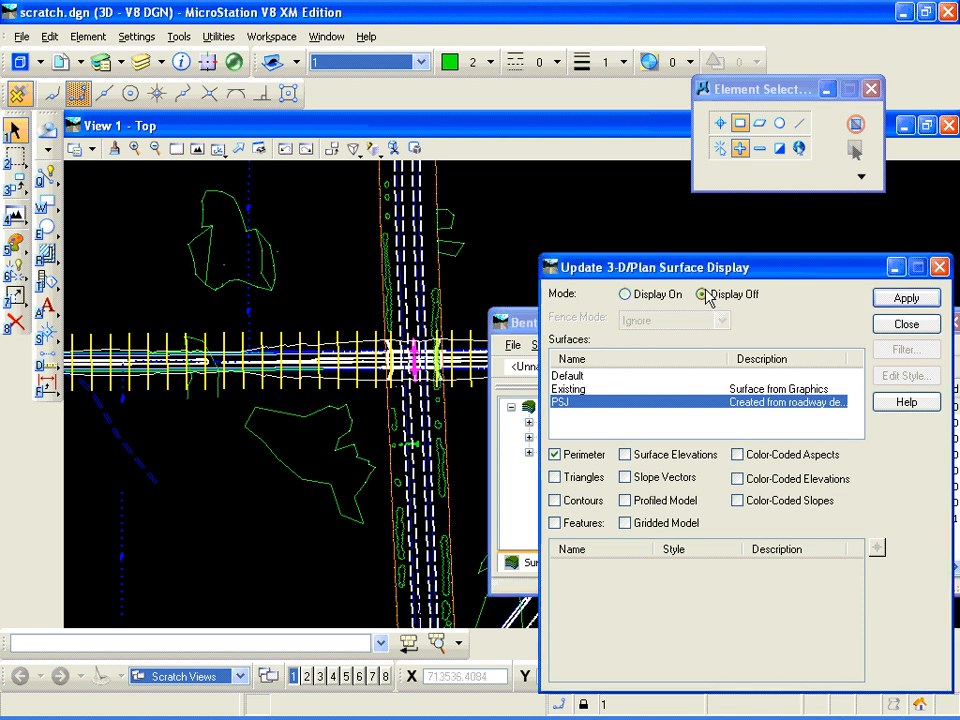
click(899, 300)
click(902, 332)
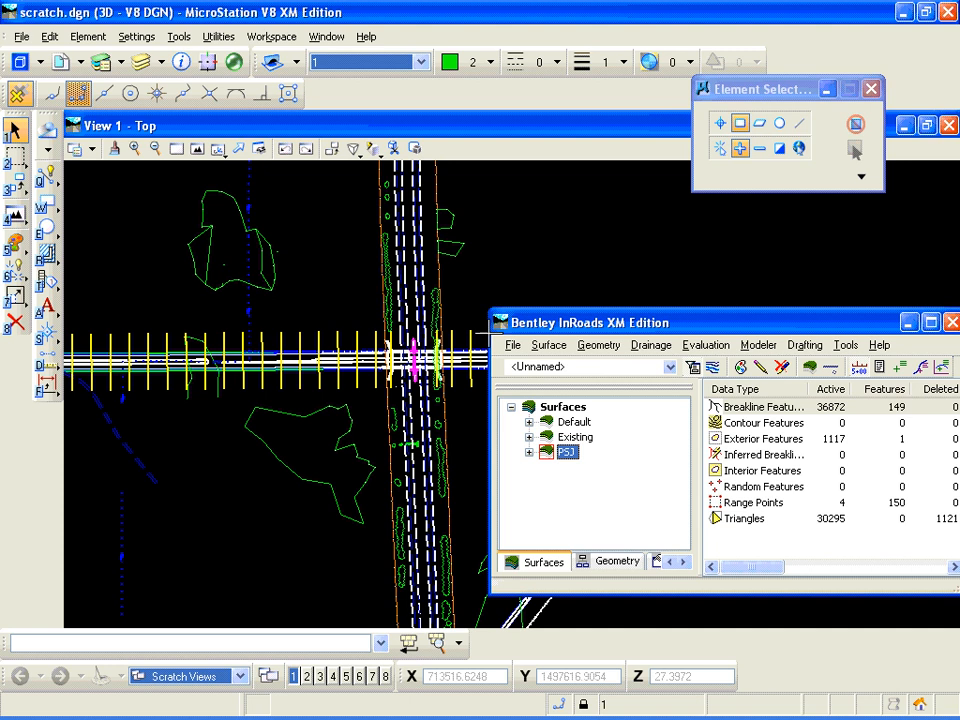
Use the reference file settings to clear the reference graphics from the view, keeping only the yellow cross-section lines
scroll(417, 355, up, 2)
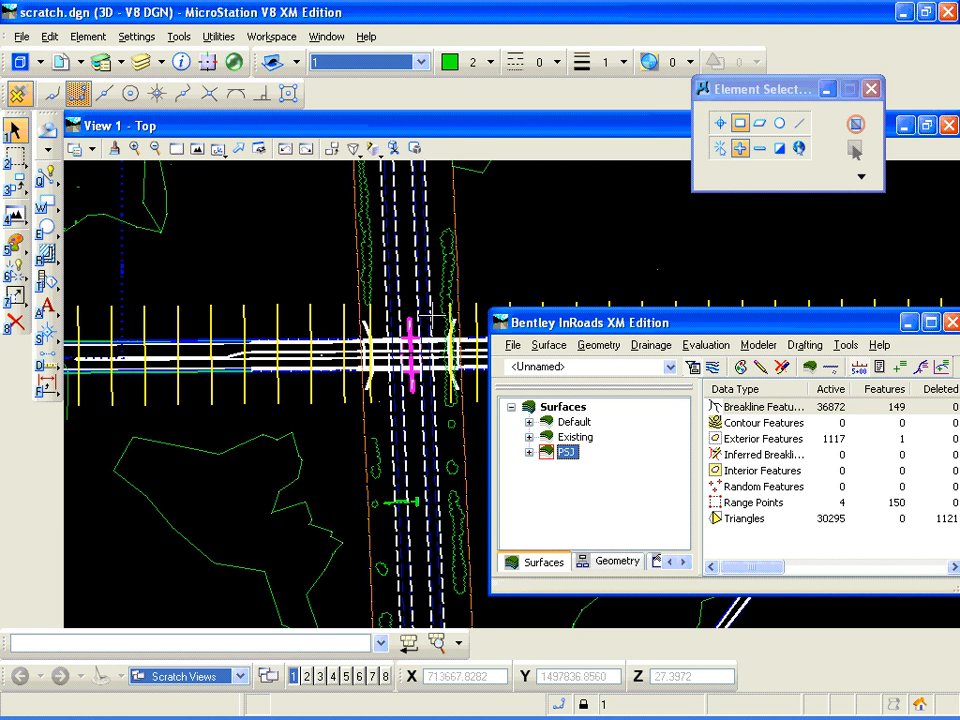
drag(553, 323, 660, 427)
scroll(398, 390, down, 2)
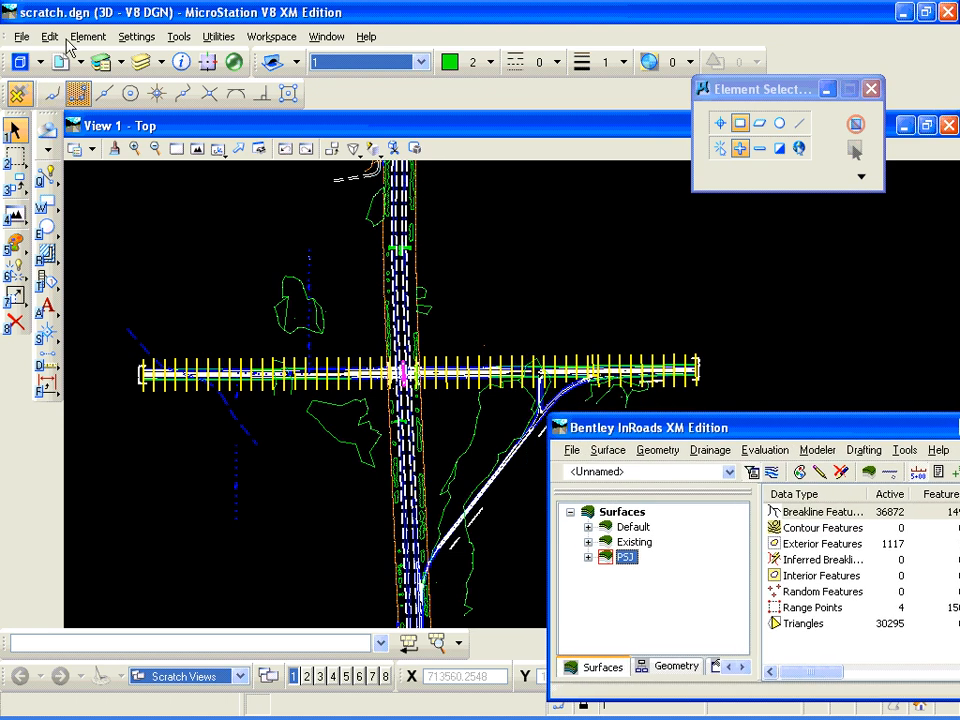
click(21, 38)
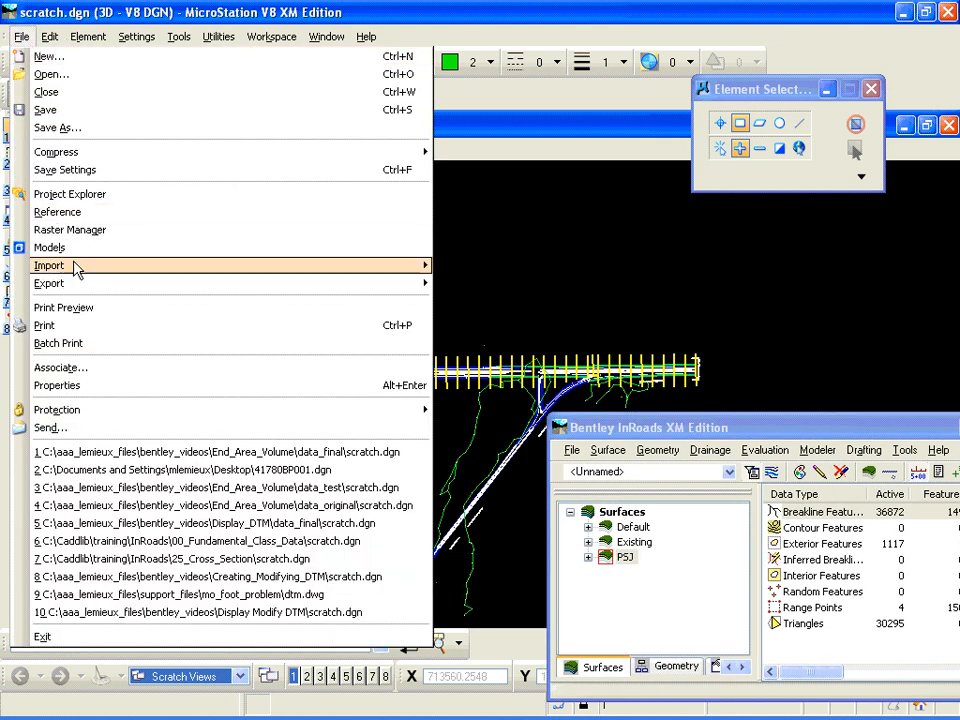
click(67, 213)
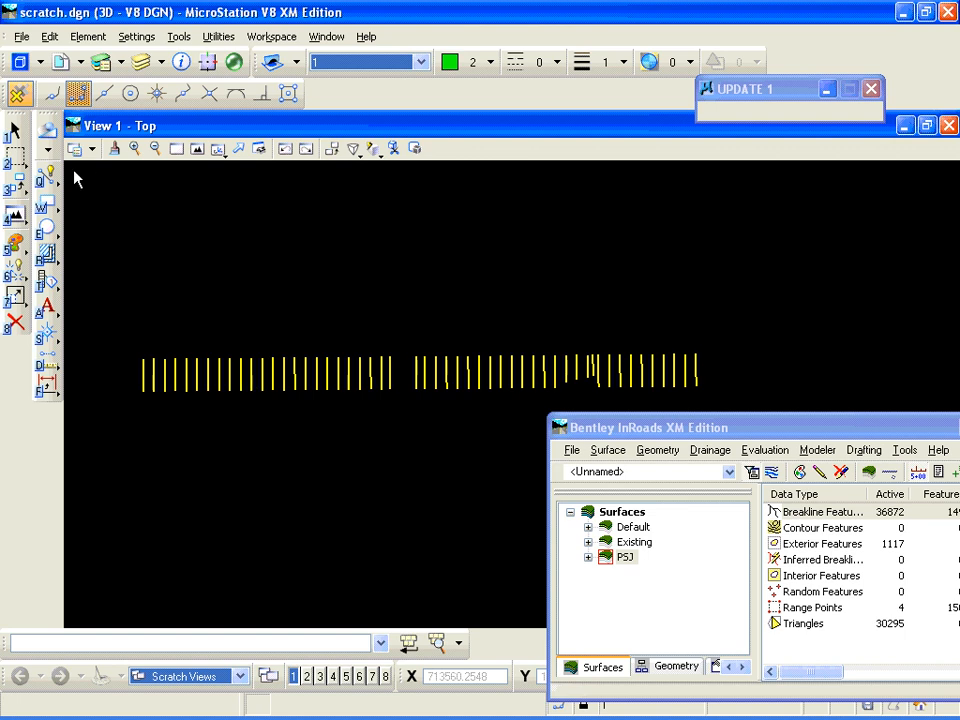
Select all the yellow cross-section lines with one selection line drawn across them, and redisplay the reference graphics
click(14, 130)
click(799, 122)
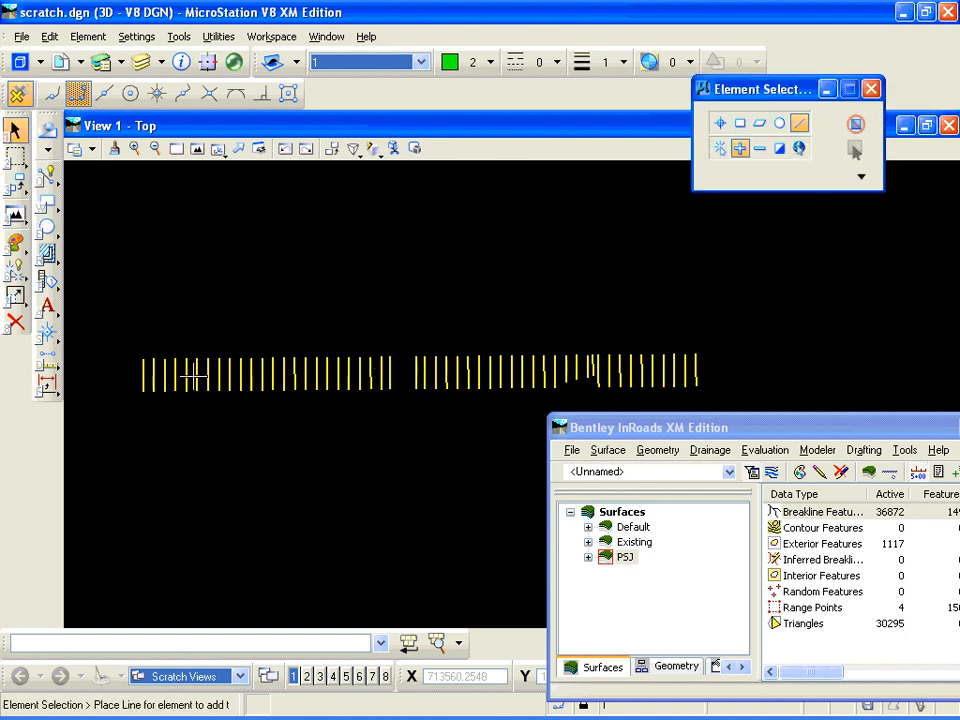
click(130, 368)
click(797, 366)
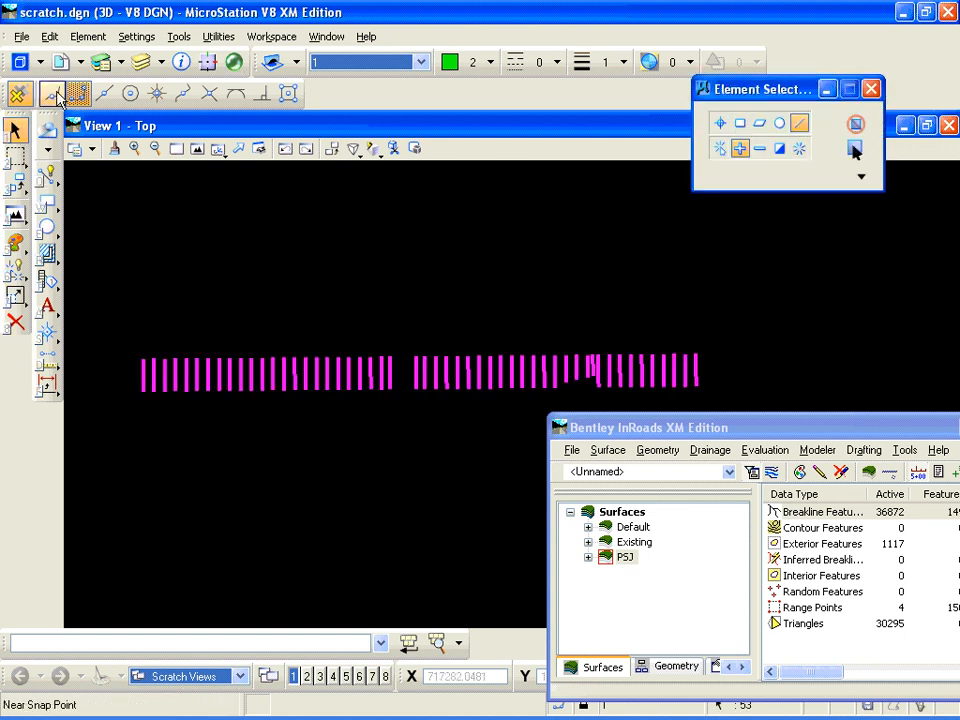
click(21, 36)
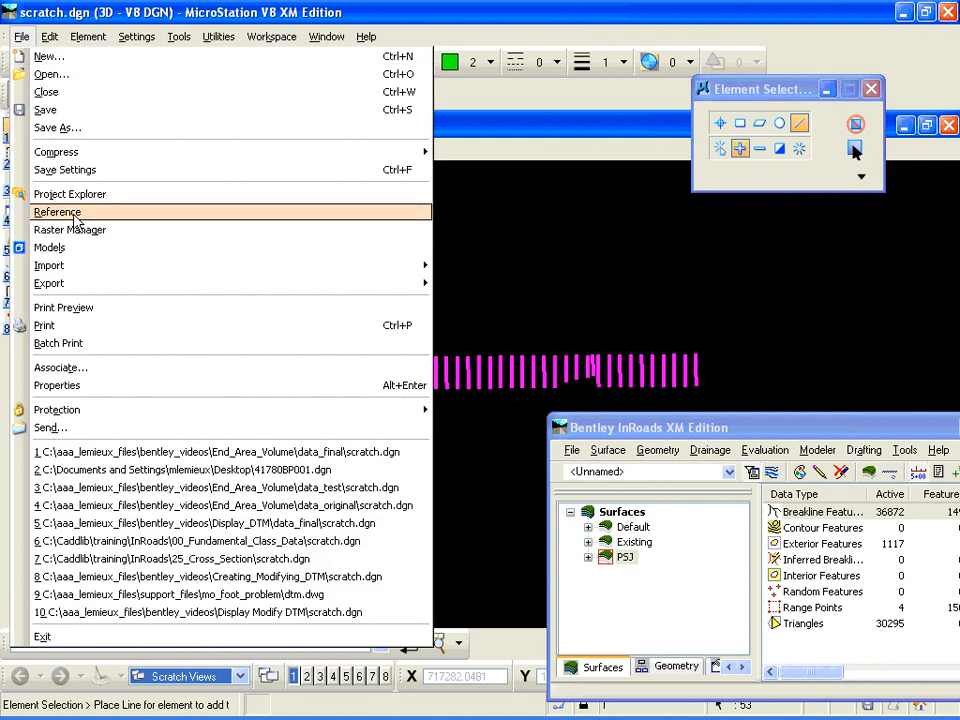
click(75, 216)
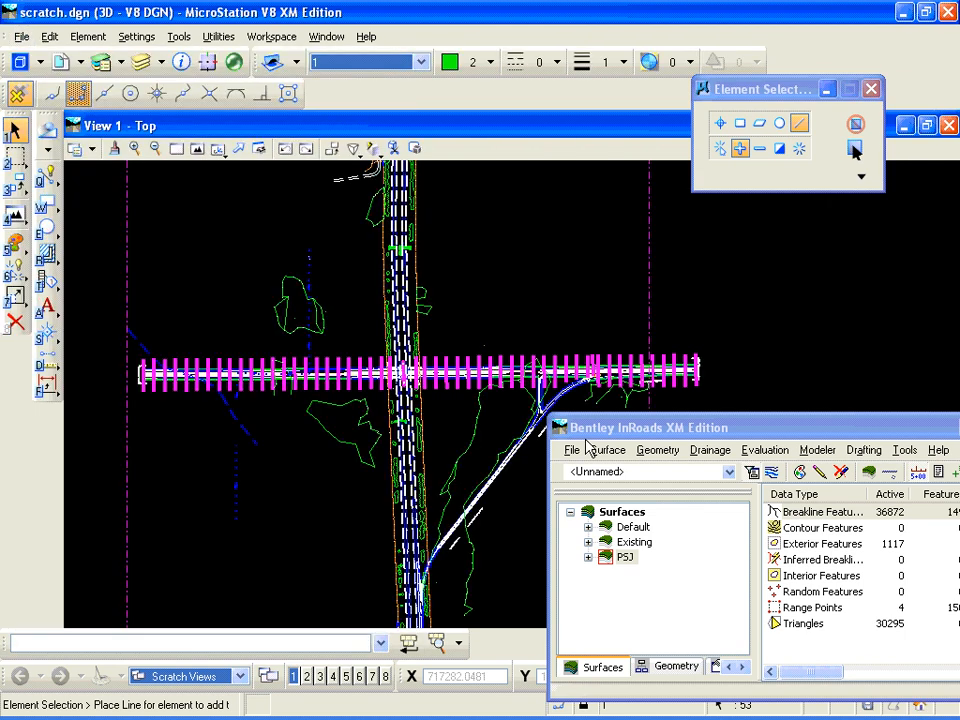
Start Create Cross Section in InRoads, load the Sections preference and define the custom stations from the selected line graphics
drag(754, 430, 626, 421)
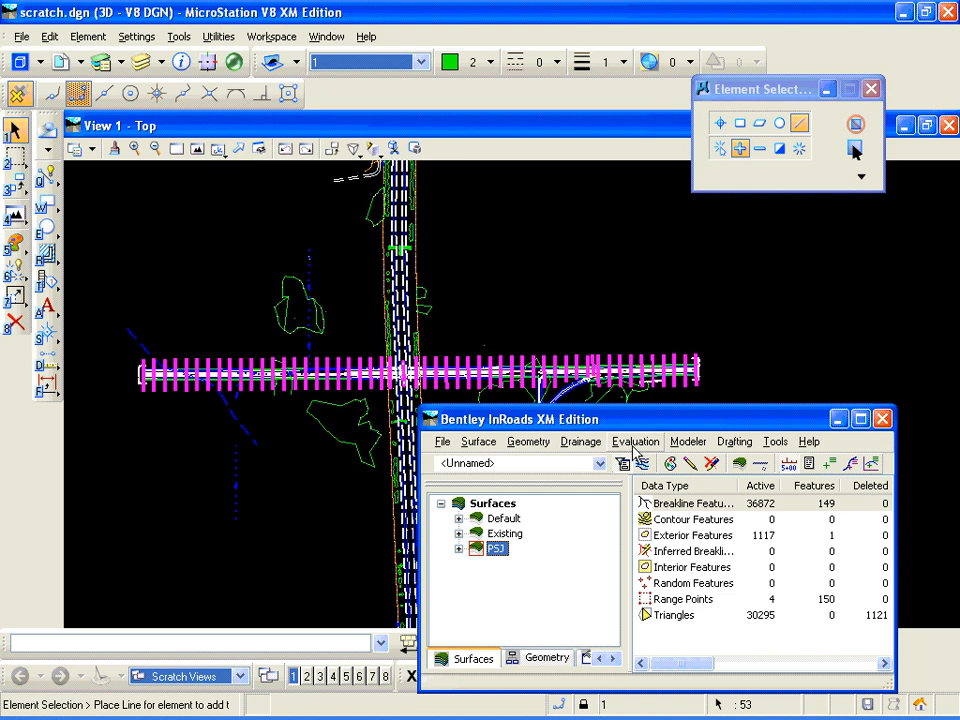
click(633, 445)
mouse_move(660, 480)
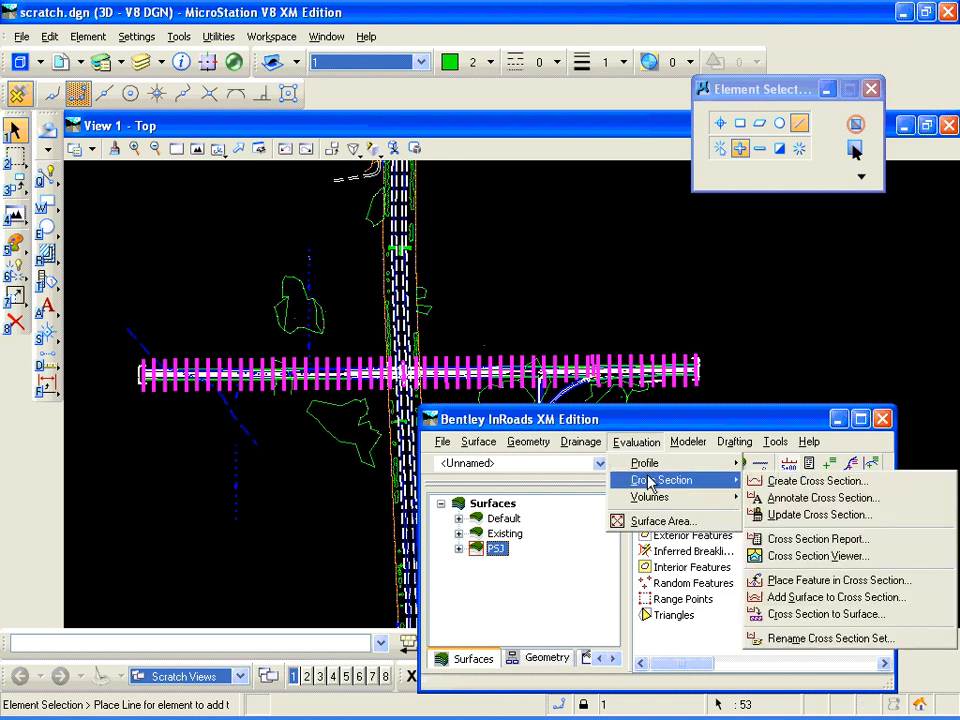
click(787, 484)
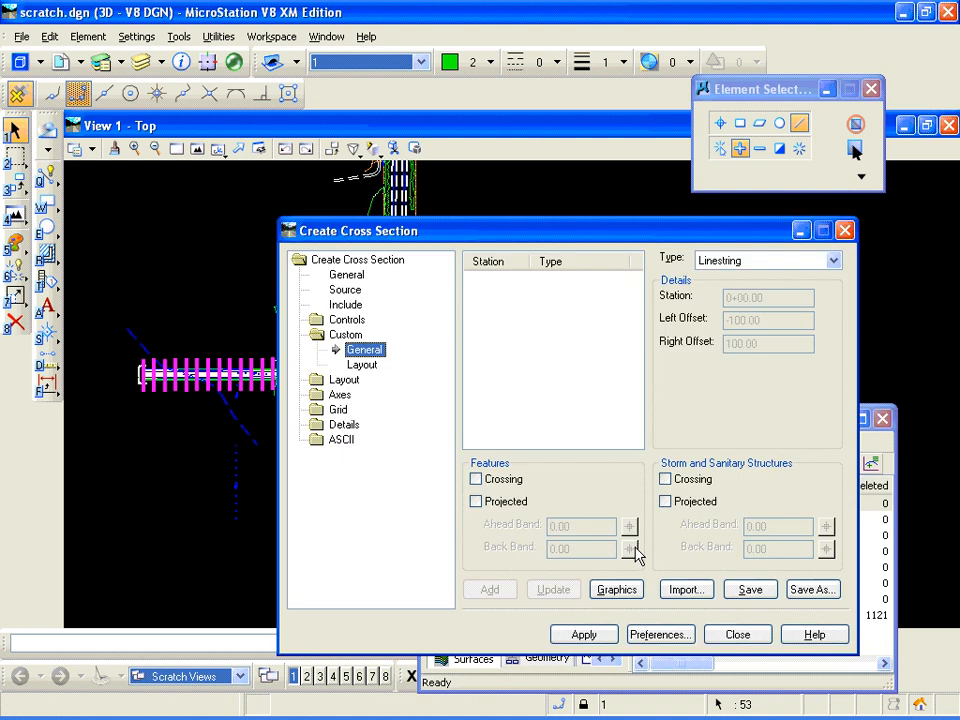
click(662, 635)
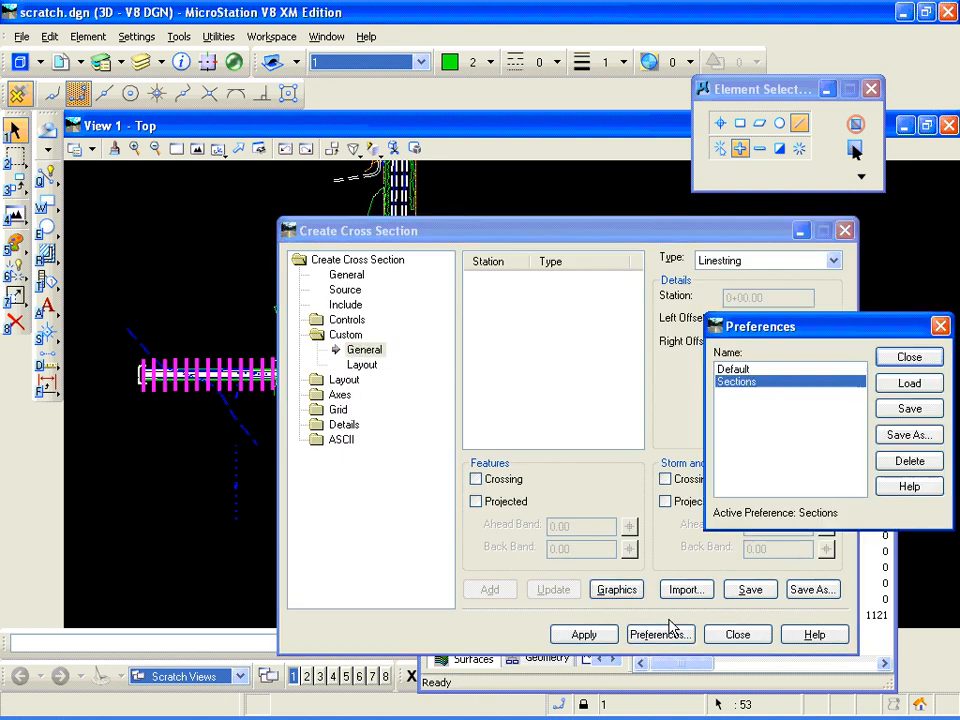
click(896, 386)
click(905, 358)
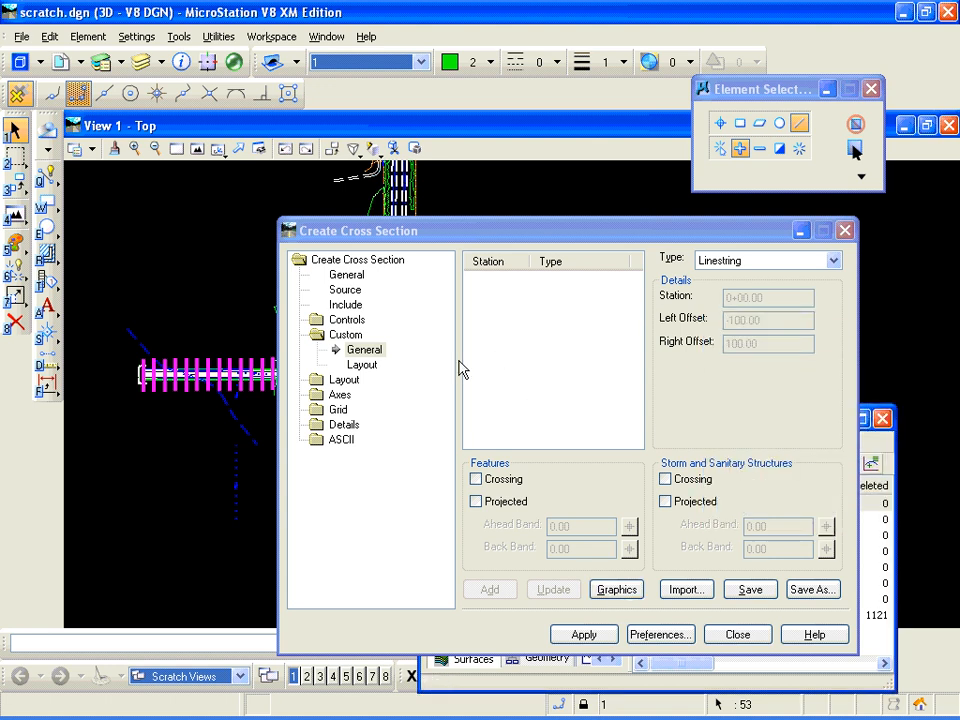
click(614, 590)
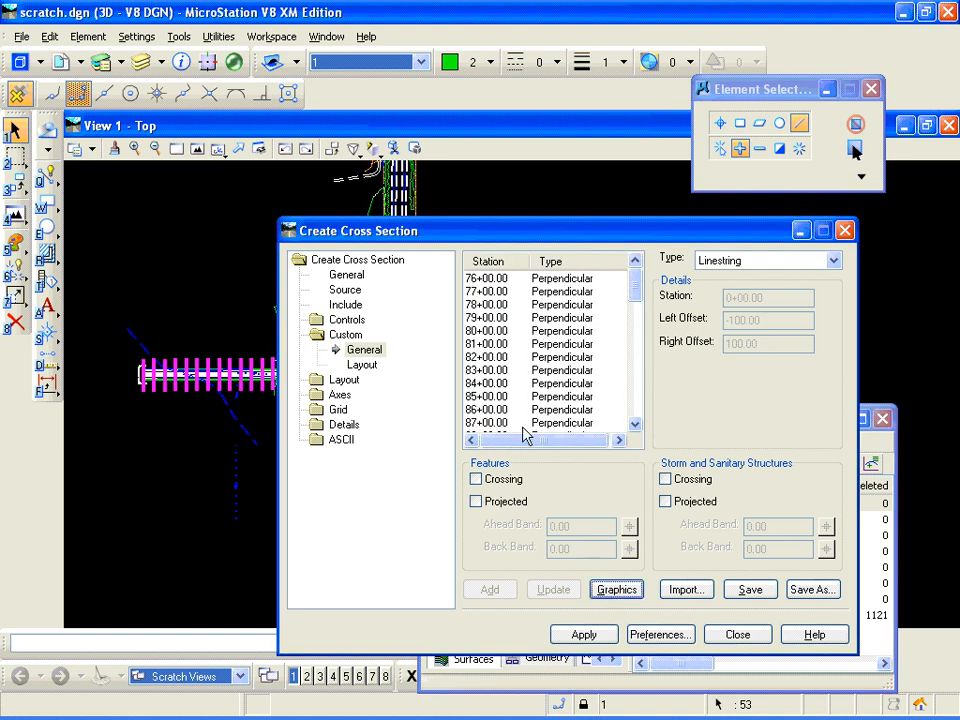
Assign the design symbology to the PSJ surface's cross sections in the general cross-section settings
click(346, 274)
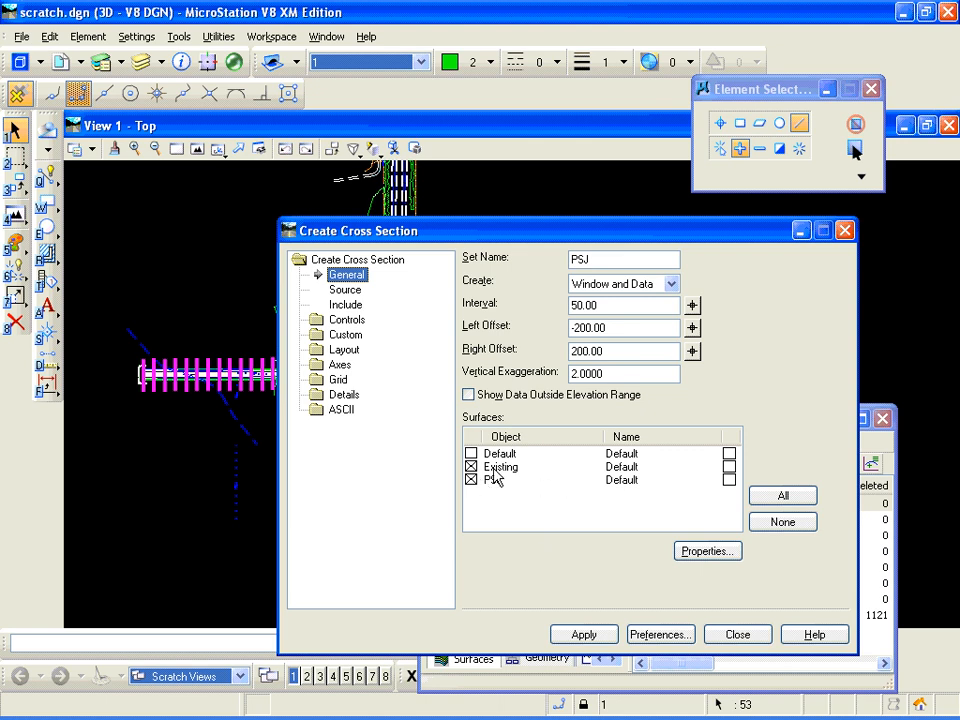
click(615, 484)
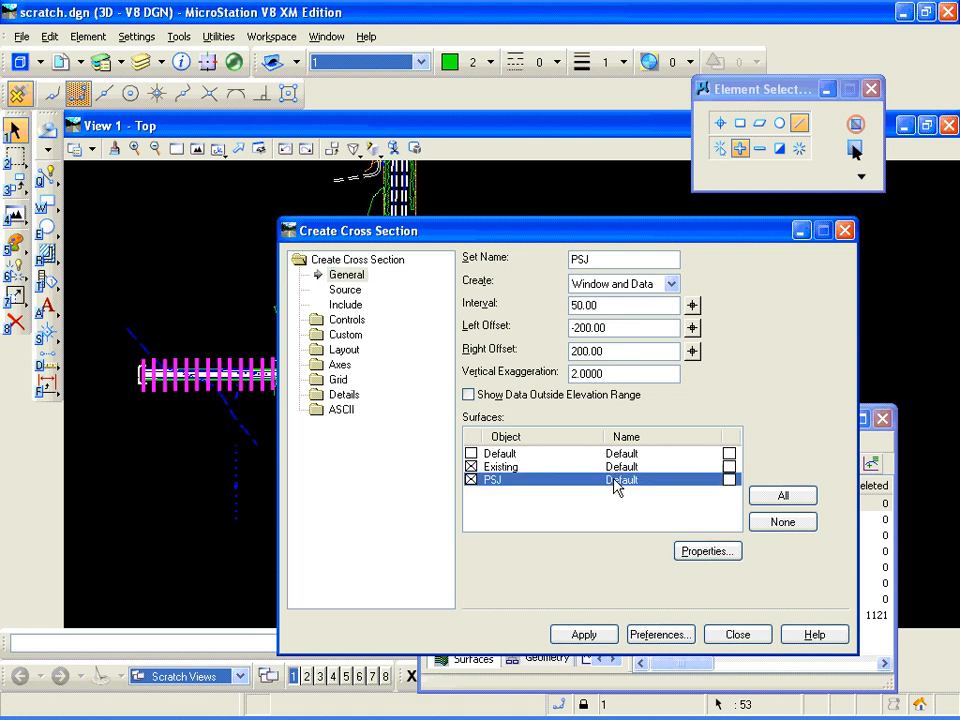
click(708, 553)
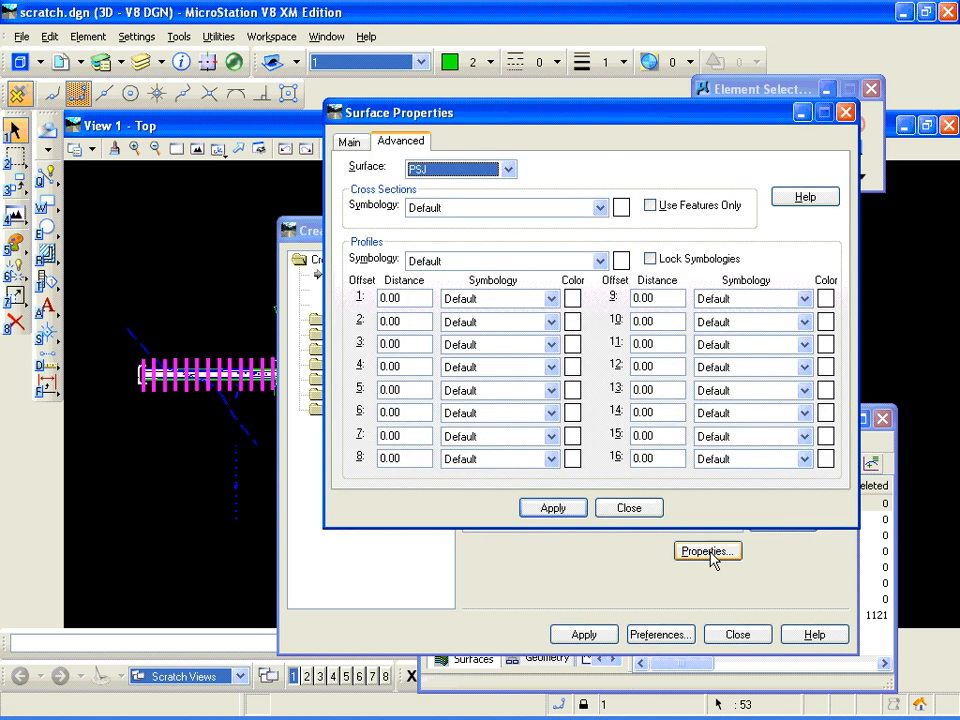
click(599, 208)
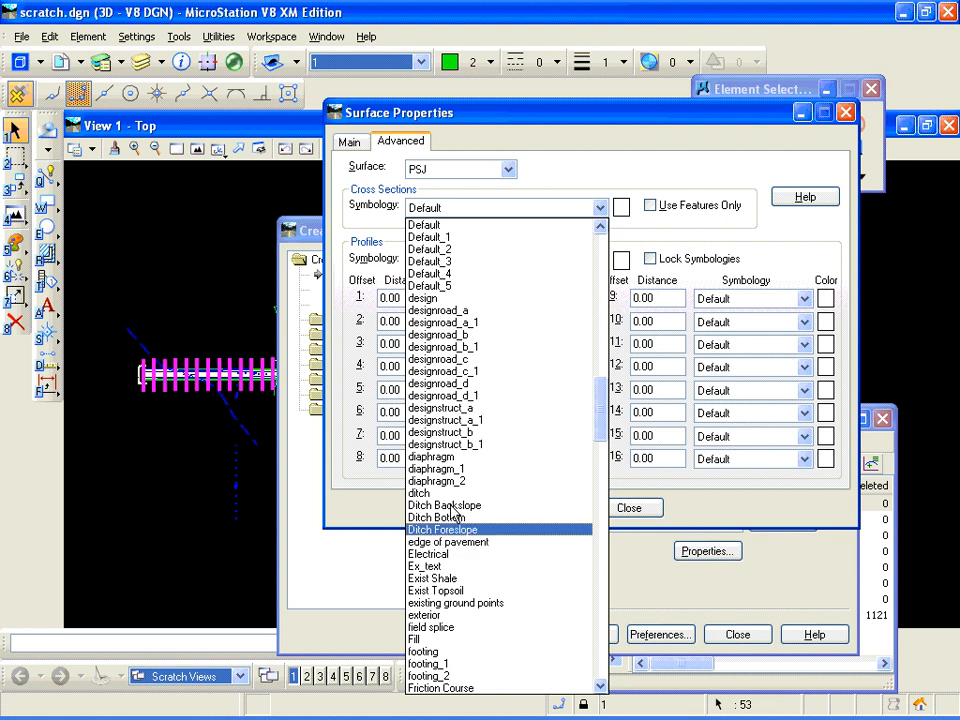
click(440, 298)
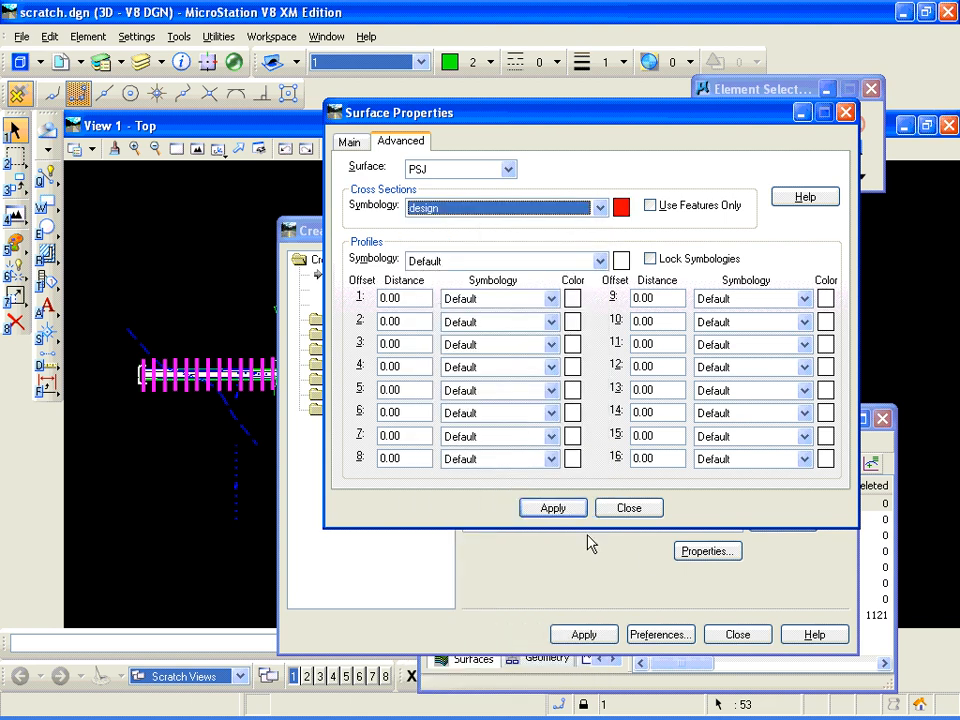
click(562, 510)
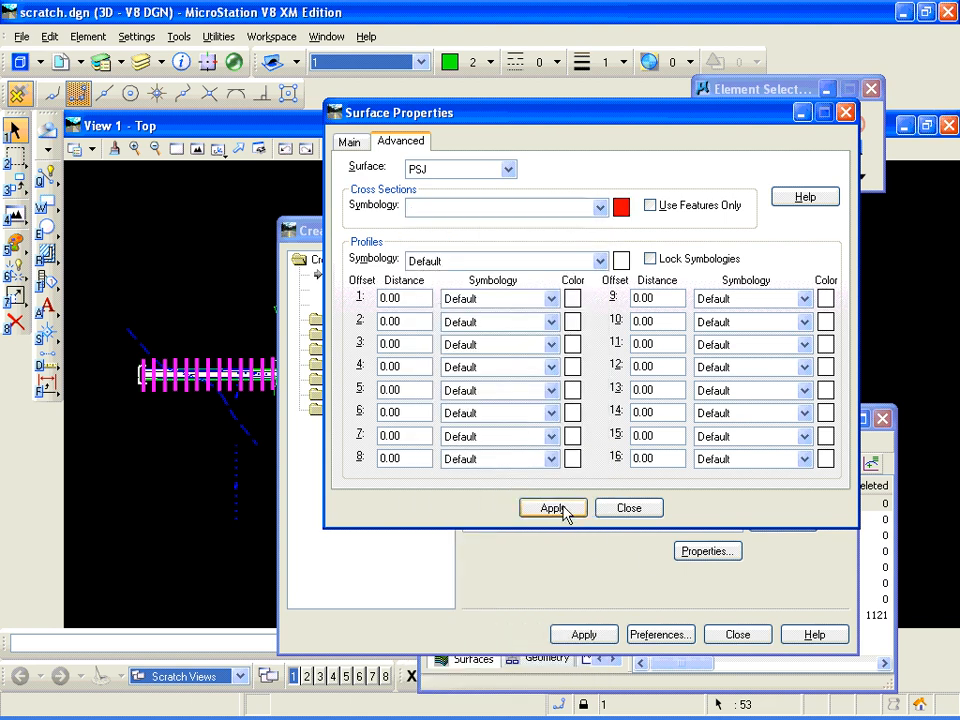
click(629, 510)
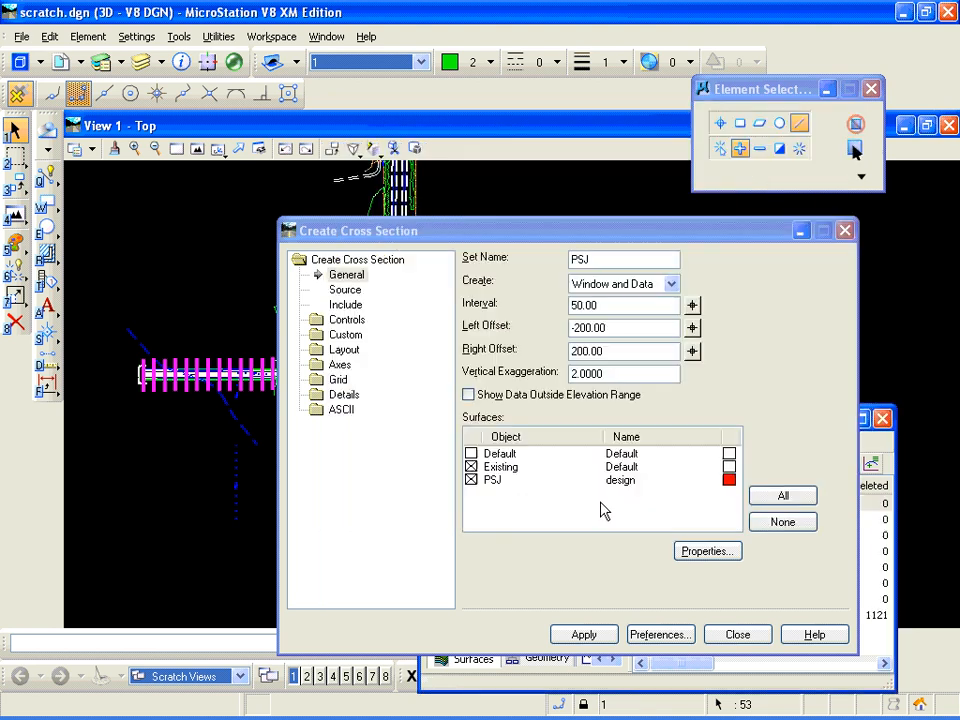
Create the PSJ cross-section set in the empty area beside the plan and close the command without saving the custom sections
click(582, 636)
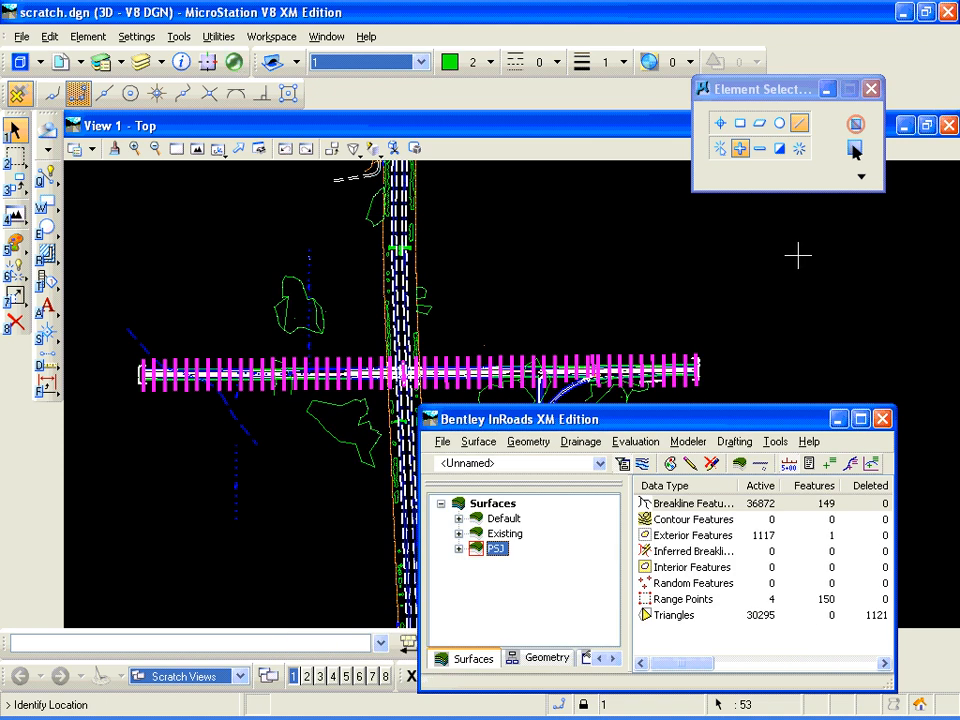
click(817, 260)
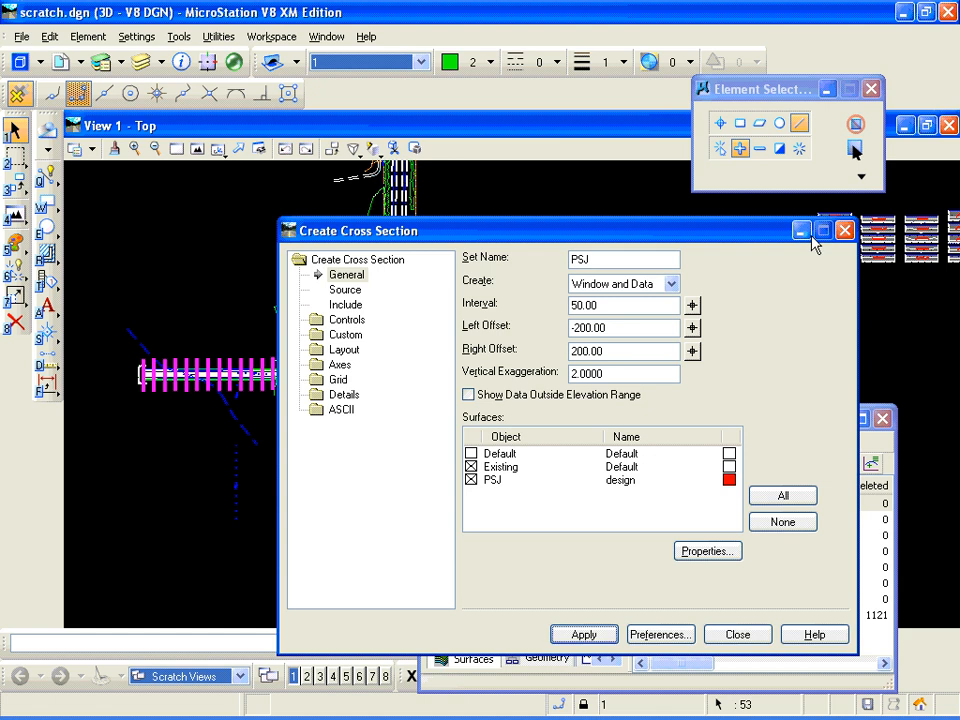
click(737, 636)
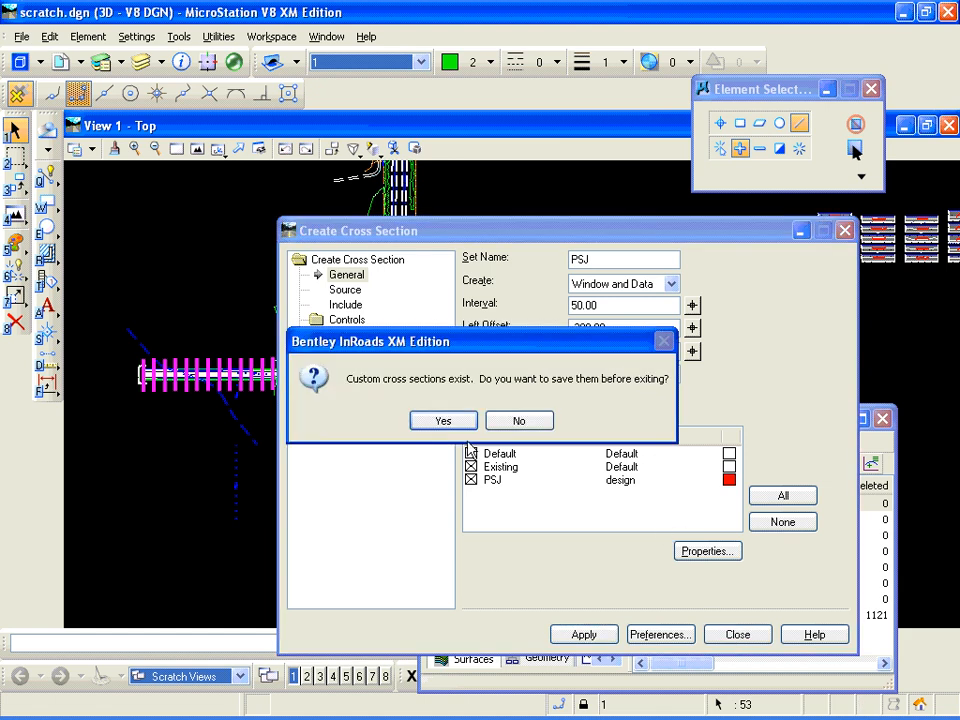
click(516, 421)
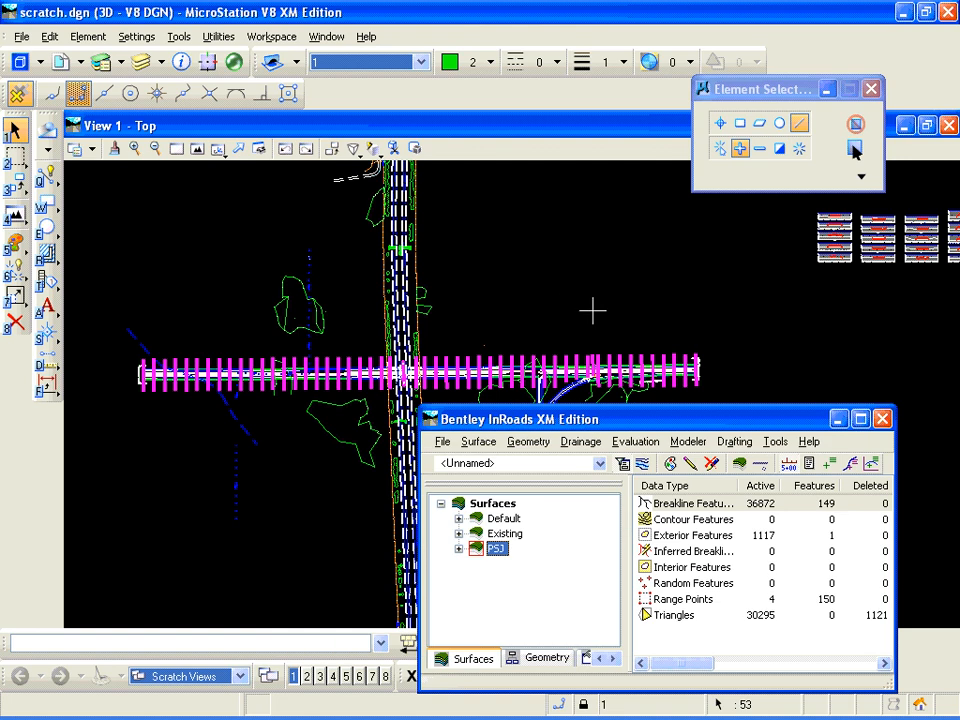
Inspect the created cross sections up close, comparing the red design line with the existing ground line
mouse_move(850, 263)
middle_down()
mouse_move(519, 313)
mouse_move(252, 306)
middle_up()
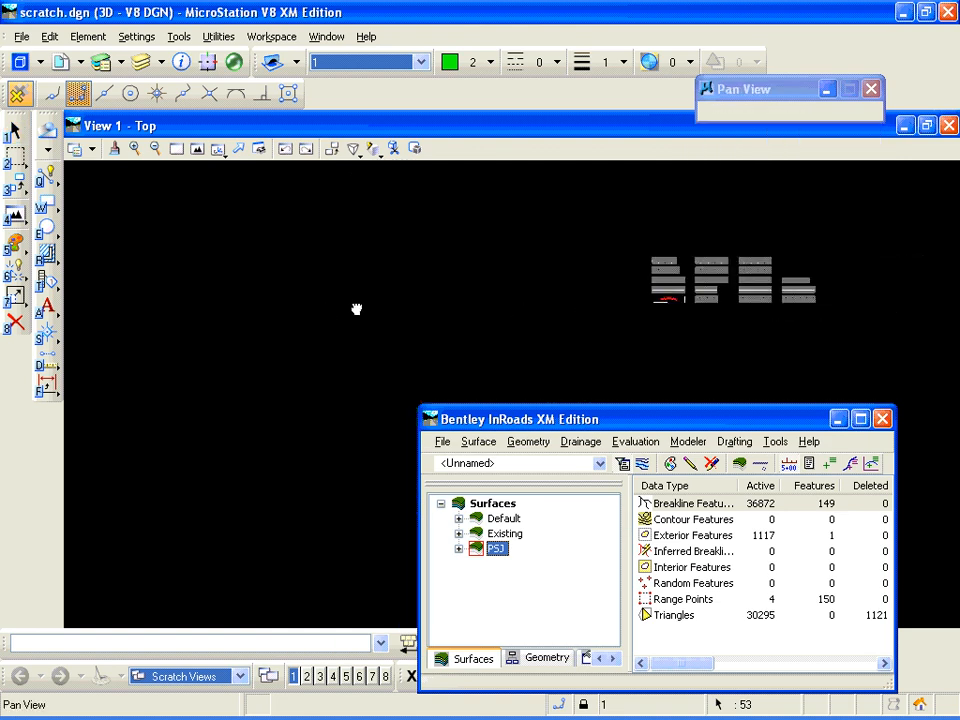
scroll(506, 295, up, 3)
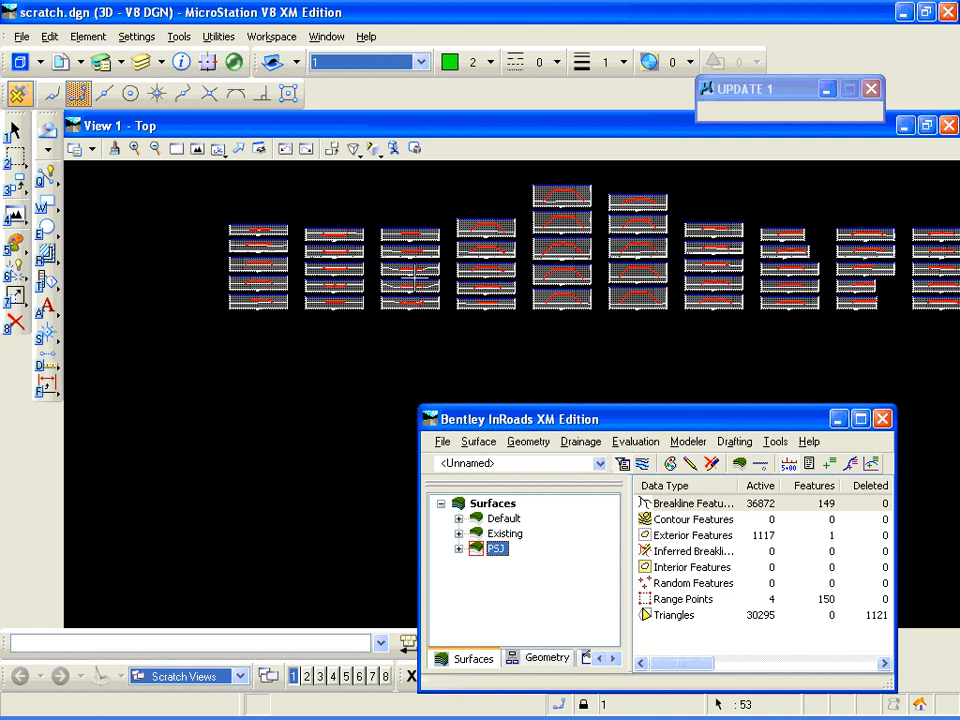
scroll(310, 208, up, 2)
scroll(307, 209, up, 2)
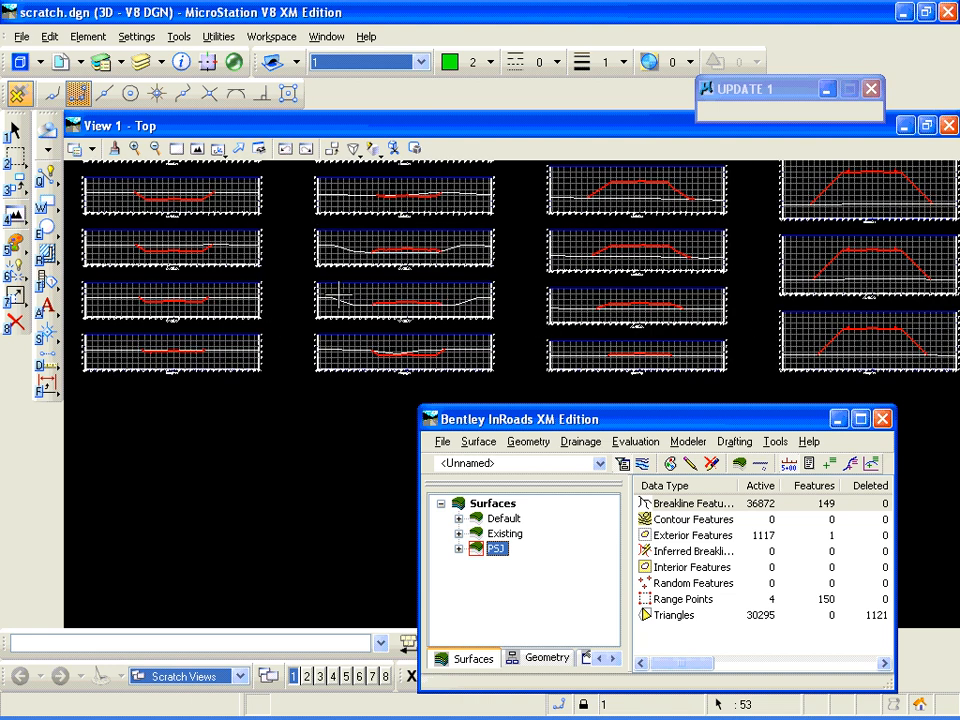
scroll(600, 244, up, 2)
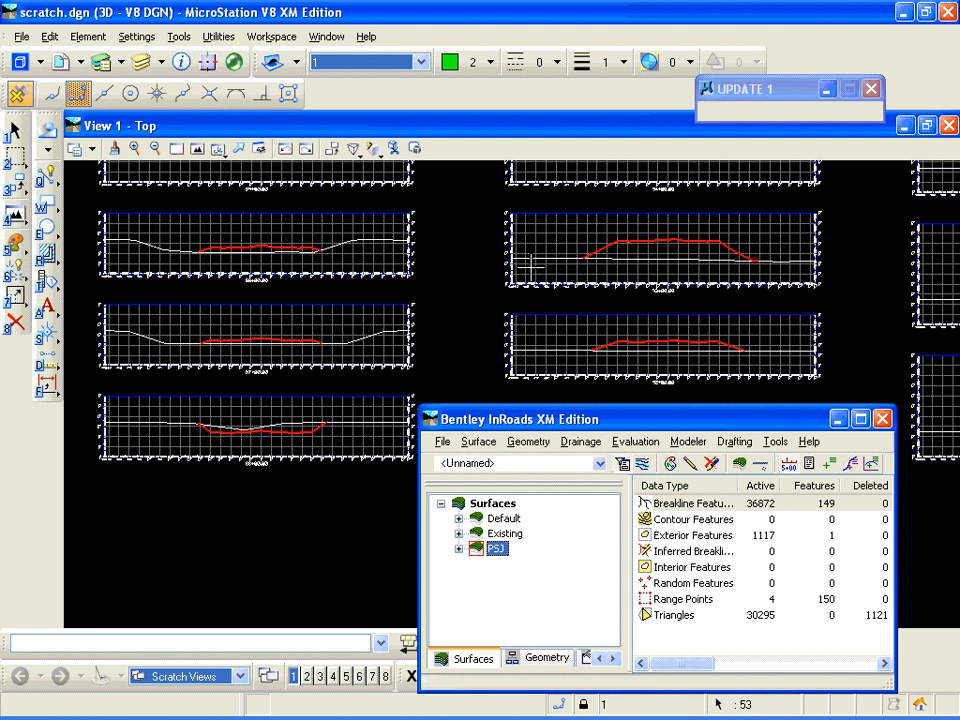
scroll(398, 200, down, 5)
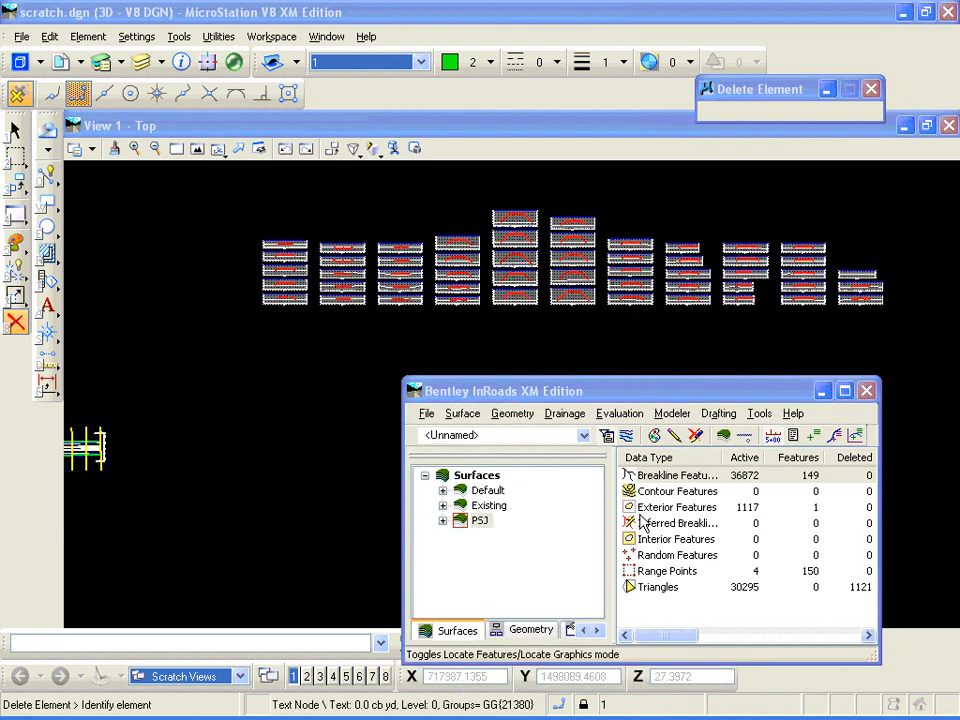
Start the End-Area Volumes command and choose the PSJ cross-section set in its general settings
click(625, 414)
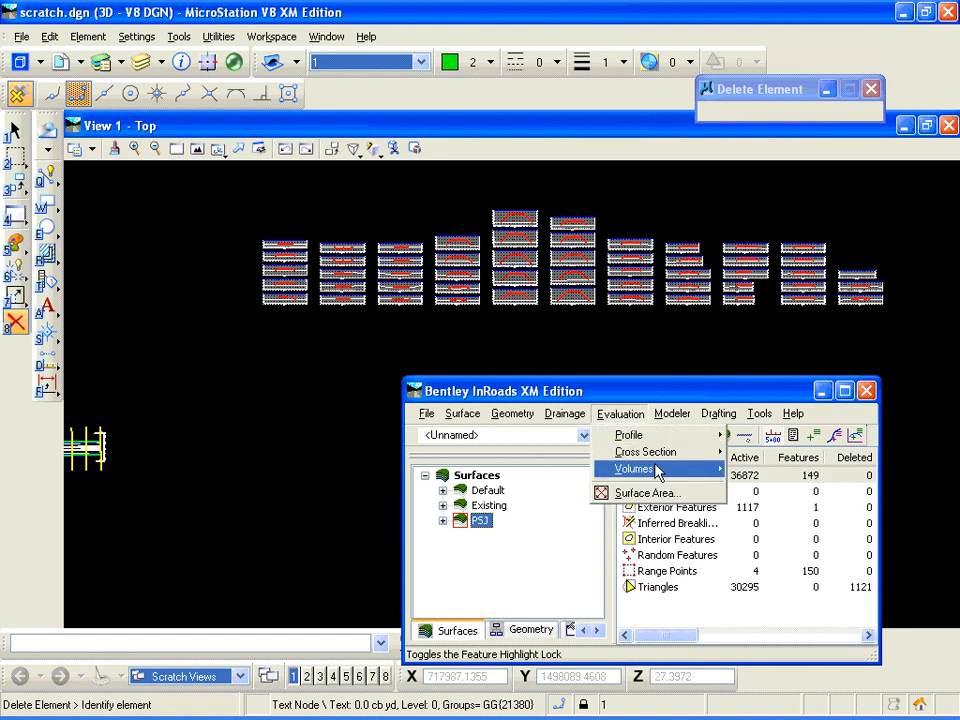
mouse_move(690, 469)
click(815, 521)
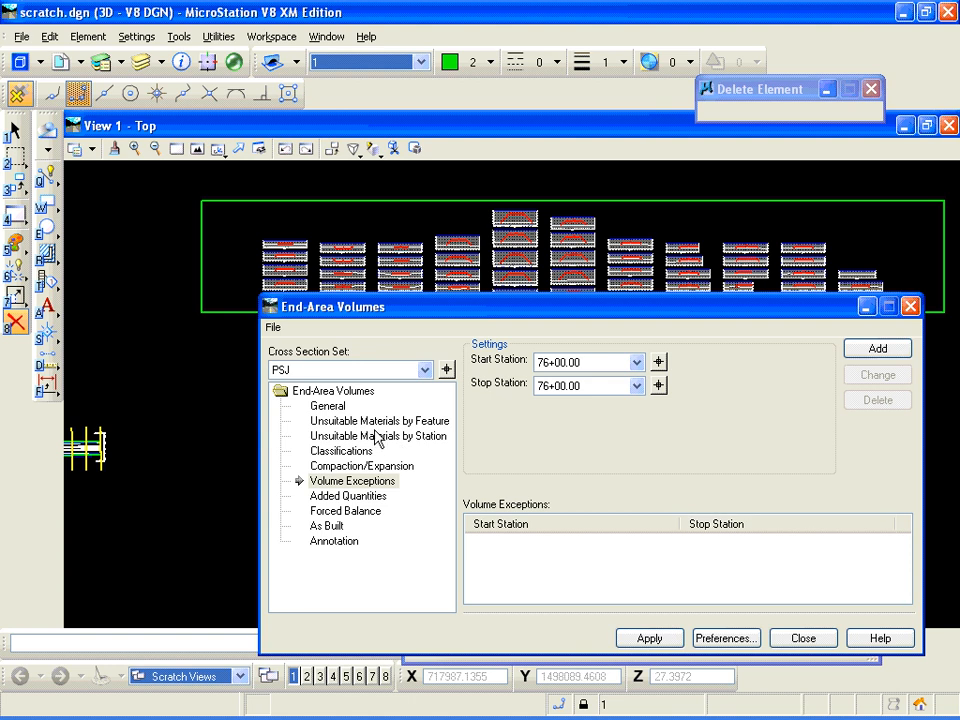
click(328, 406)
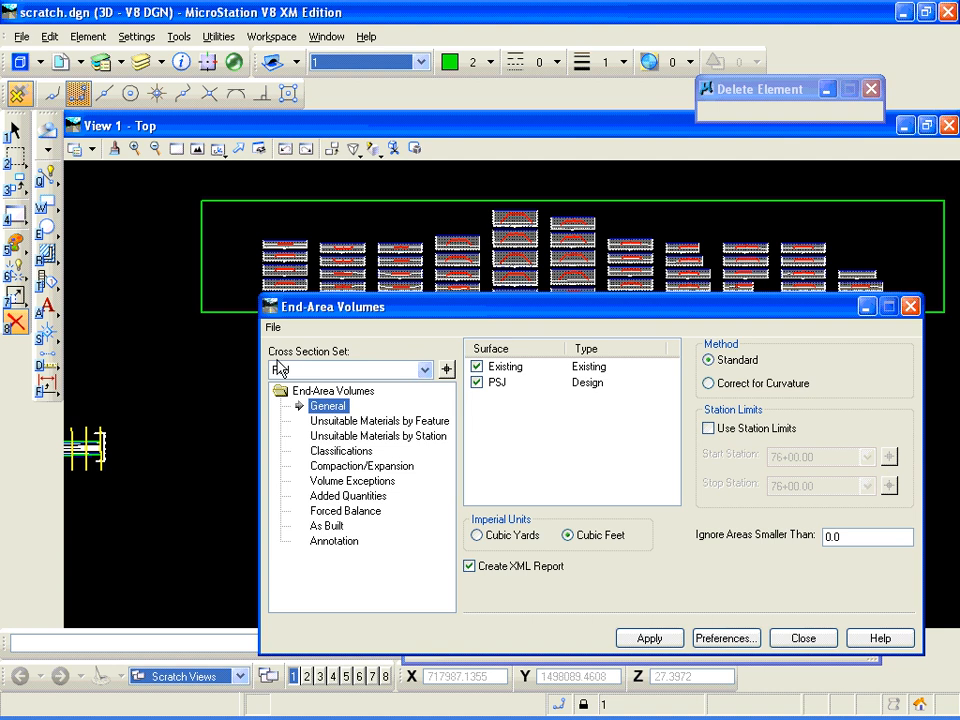
click(424, 370)
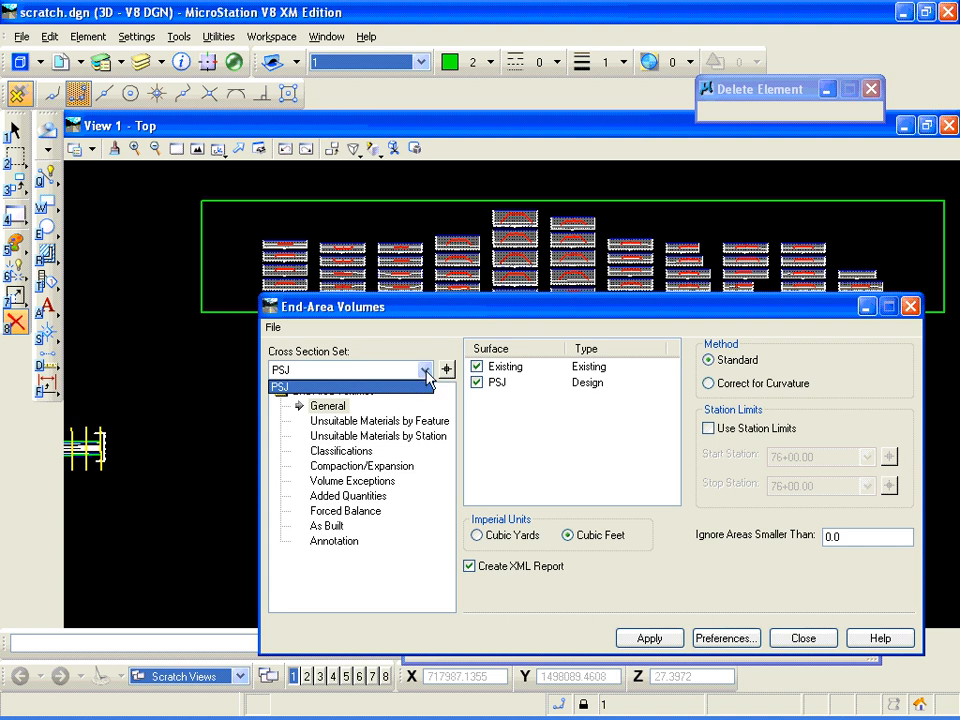
click(426, 372)
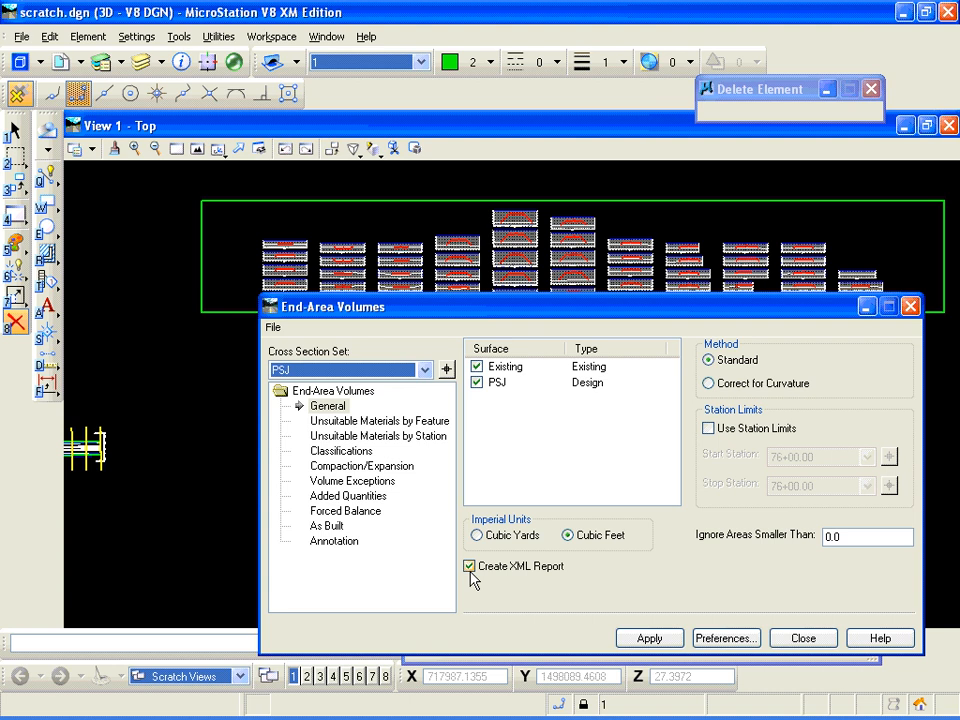
Review the classification settings, open the volume exceptions settings, and find the bridge crossing with its cross-section lines in the plan
click(340, 451)
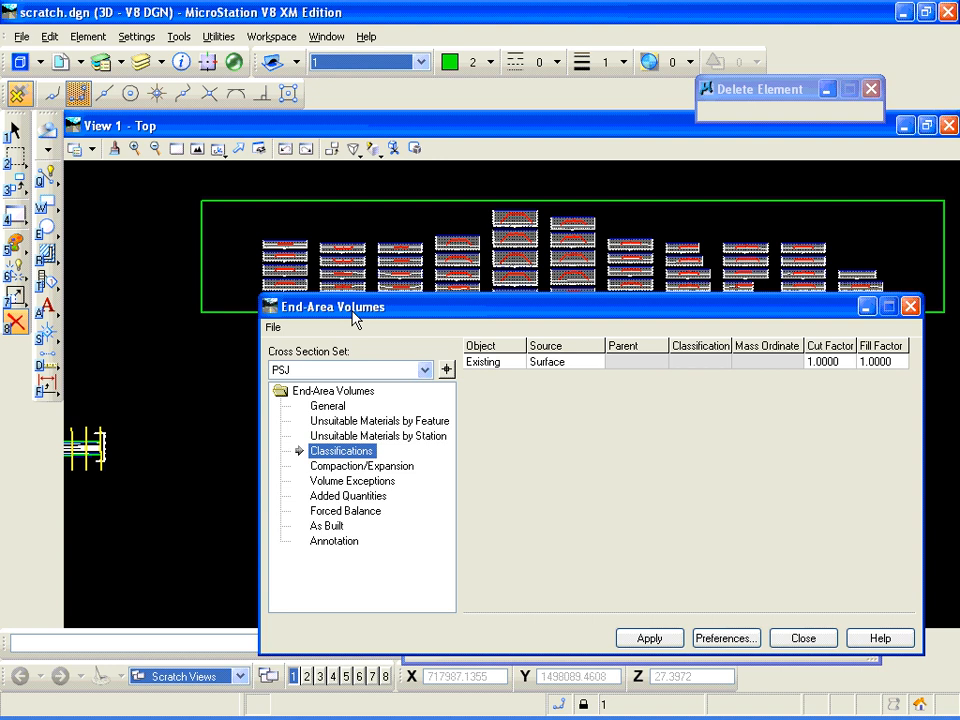
click(349, 484)
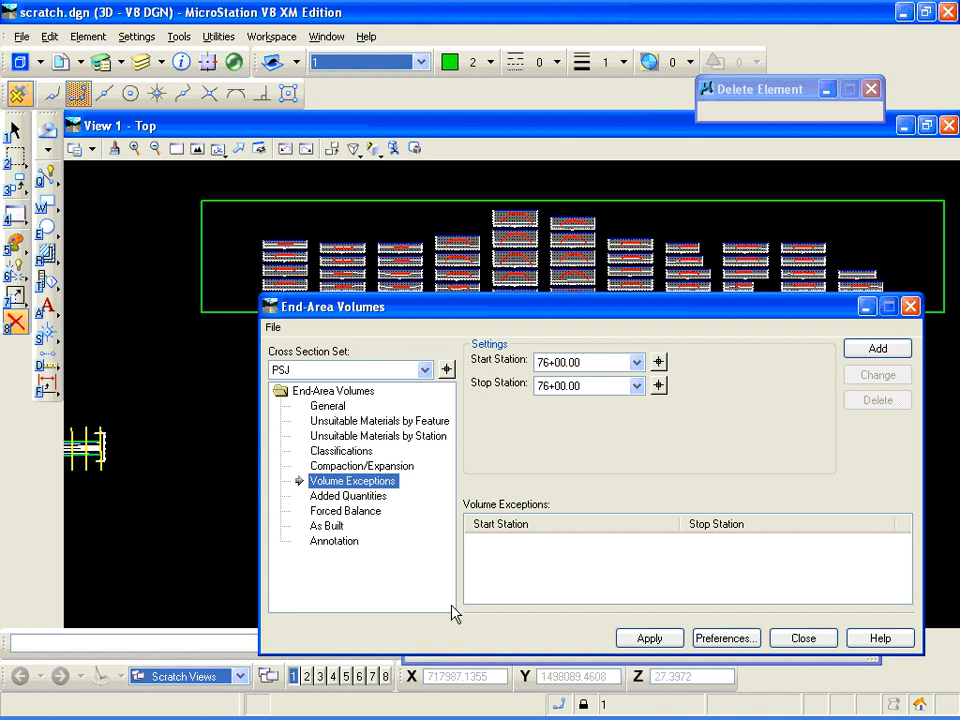
click(639, 367)
mouse_move(639, 317)
mouse_down()
mouse_move(638, 353)
mouse_move(639, 325)
mouse_up()
click(704, 346)
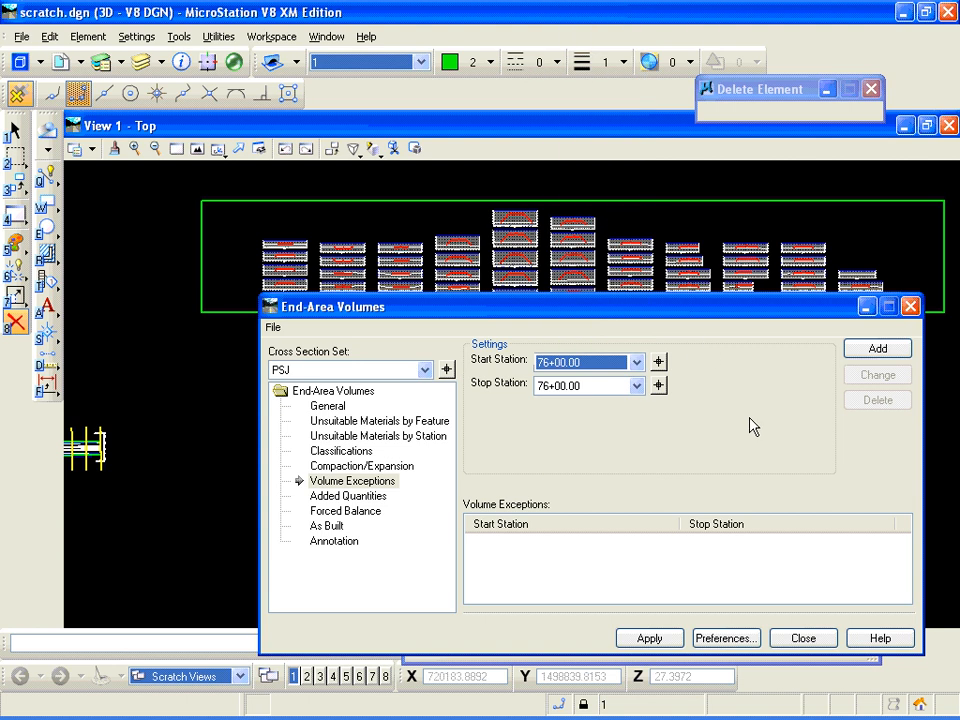
drag(462, 308, 530, 328)
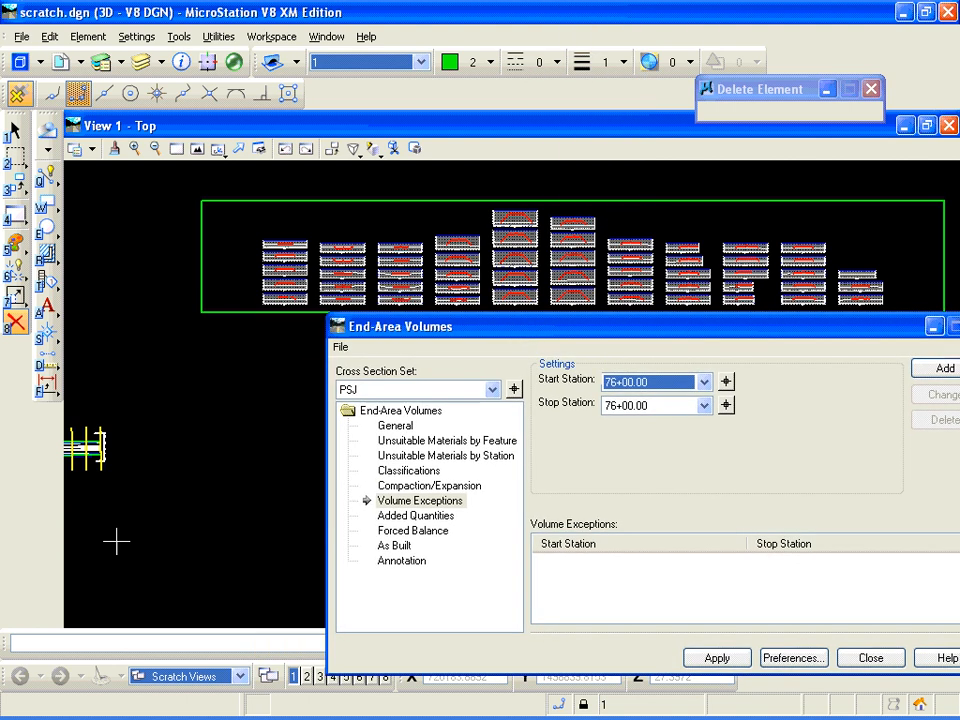
scroll(113, 468, down, 3)
middle_drag(115, 458, 288, 443)
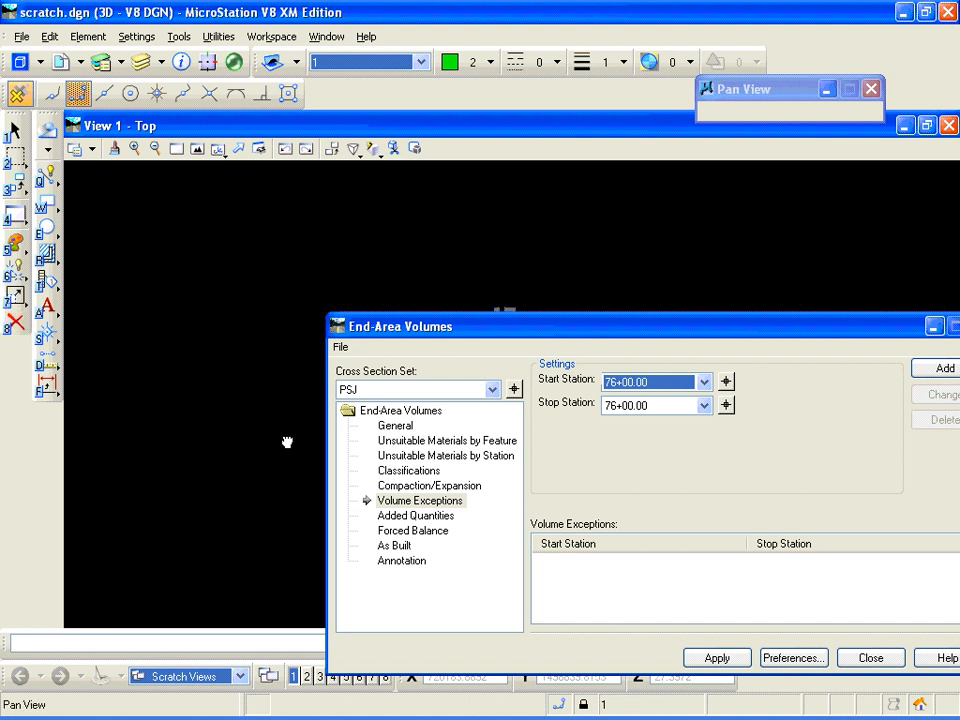
middle_drag(138, 374, 287, 350)
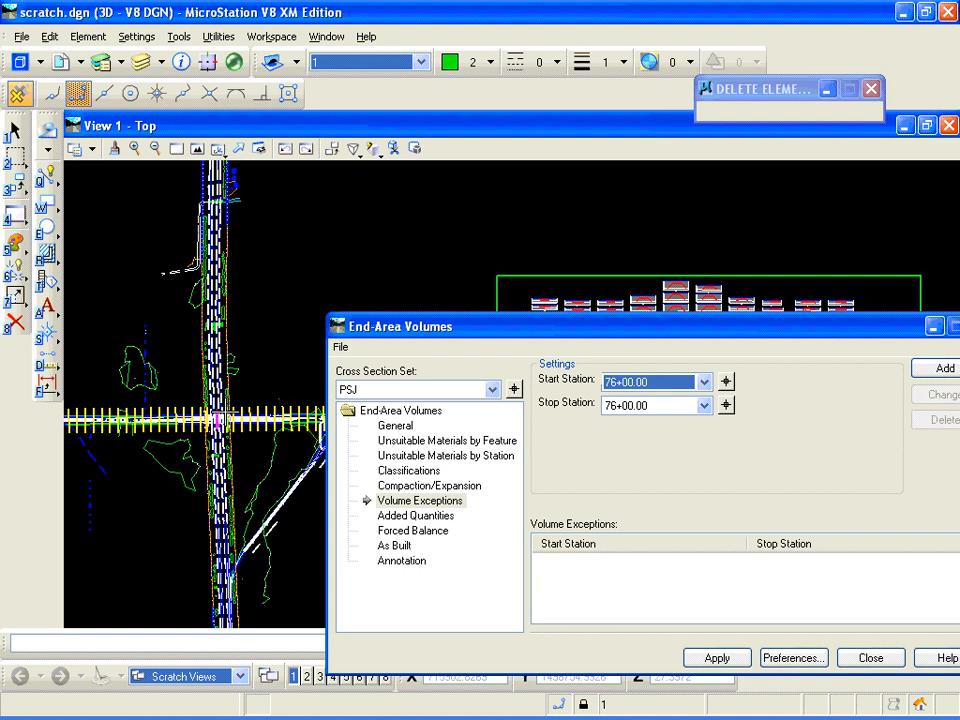
scroll(226, 410, up, 3)
mouse_move(226, 410)
middle_down()
mouse_move(176, 461)
mouse_move(214, 422)
mouse_move(285, 296)
mouse_move(273, 288)
middle_up()
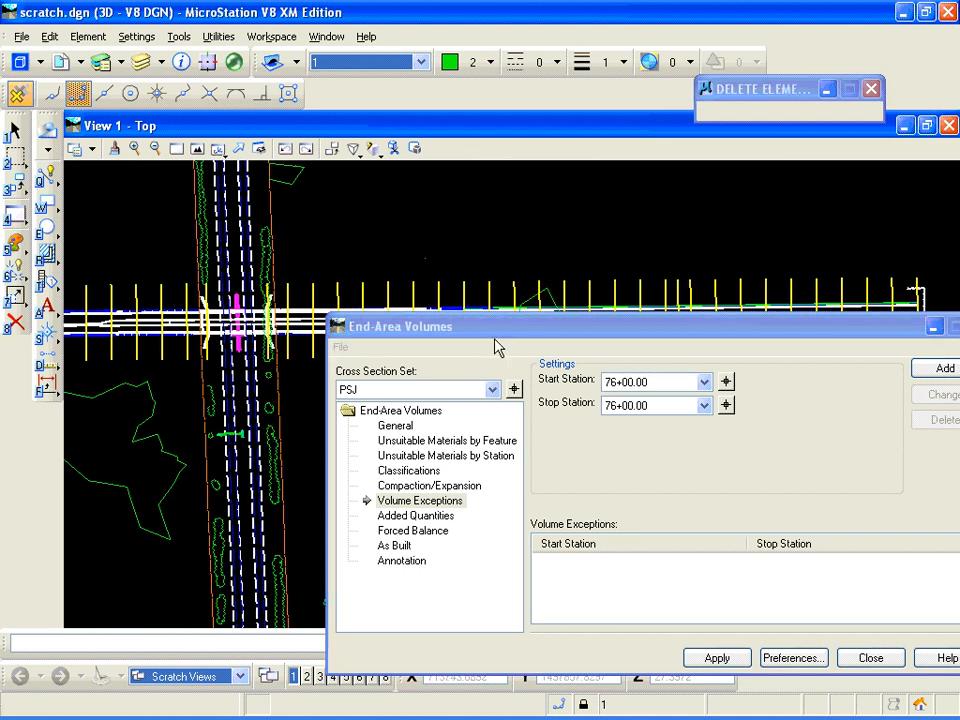
drag(748, 335, 798, 507)
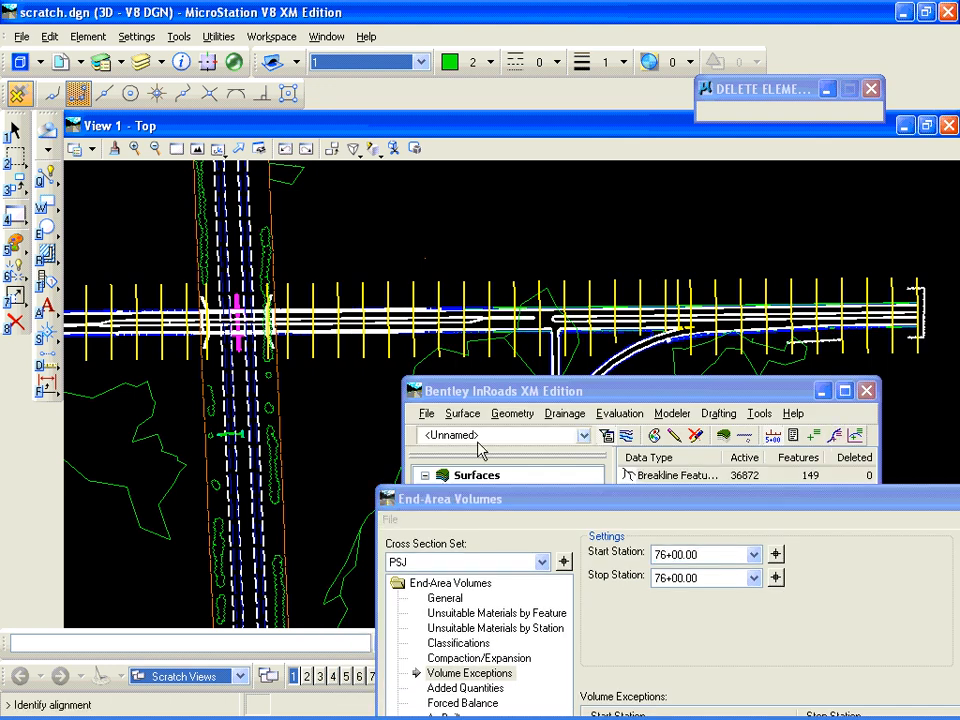
scroll(215, 368, up, 2)
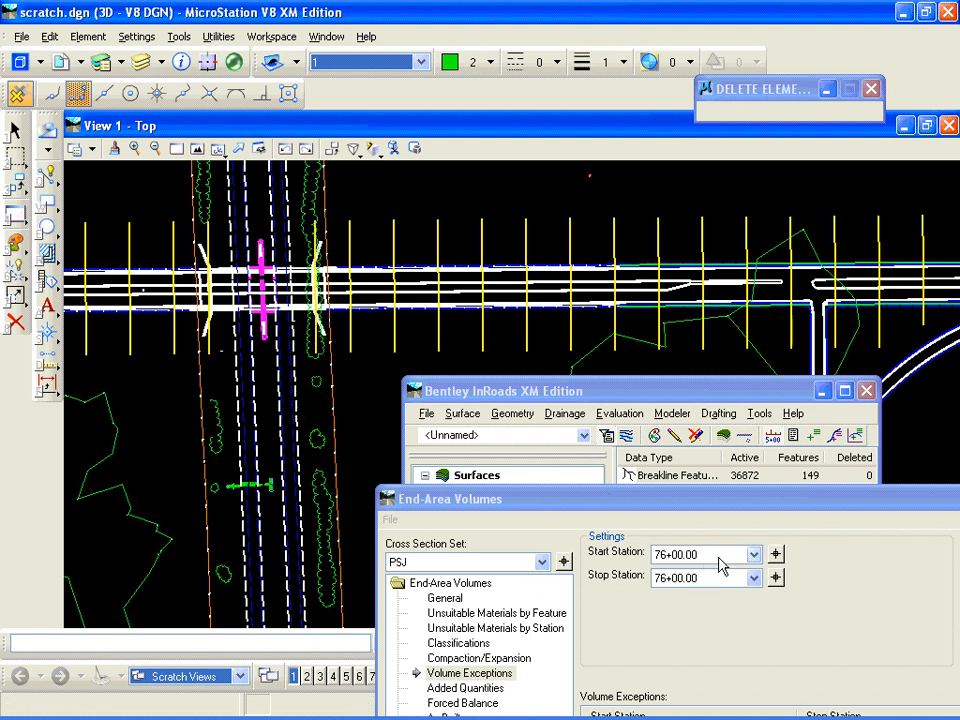
Add a volume exception across the bridge from station 98+79.00 to station 101+21.00
click(753, 555)
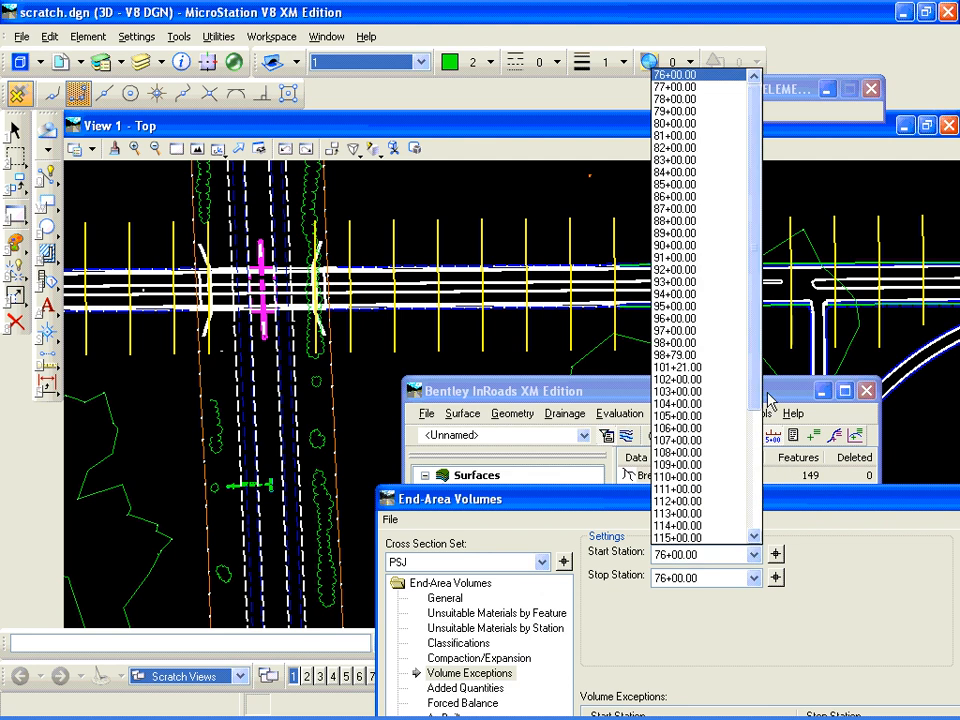
click(700, 354)
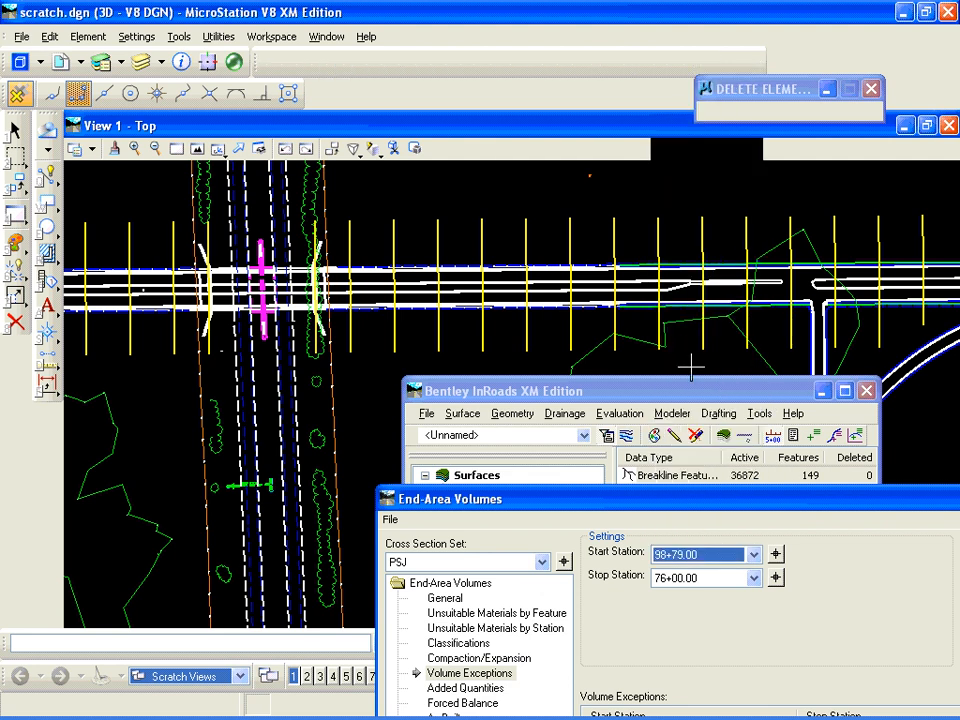
click(753, 578)
click(712, 395)
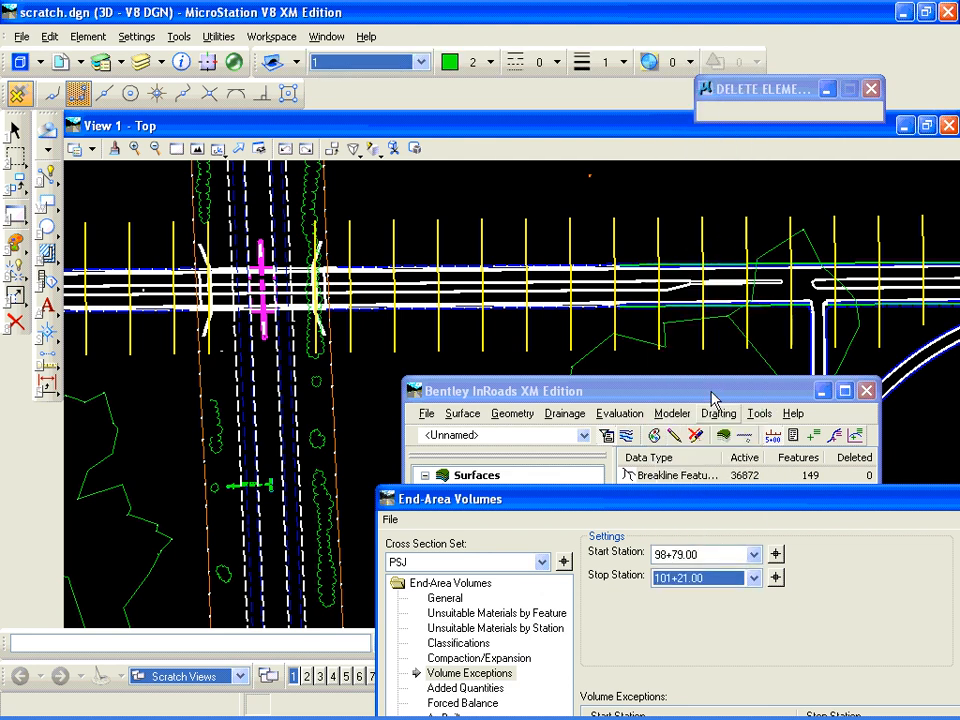
drag(737, 499, 569, 290)
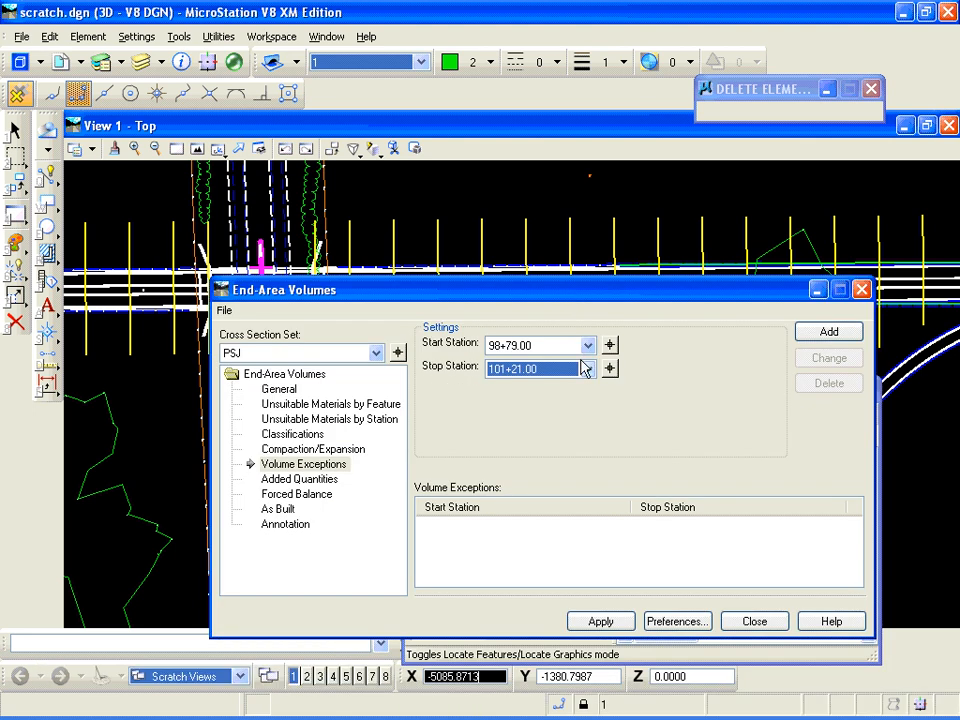
click(800, 331)
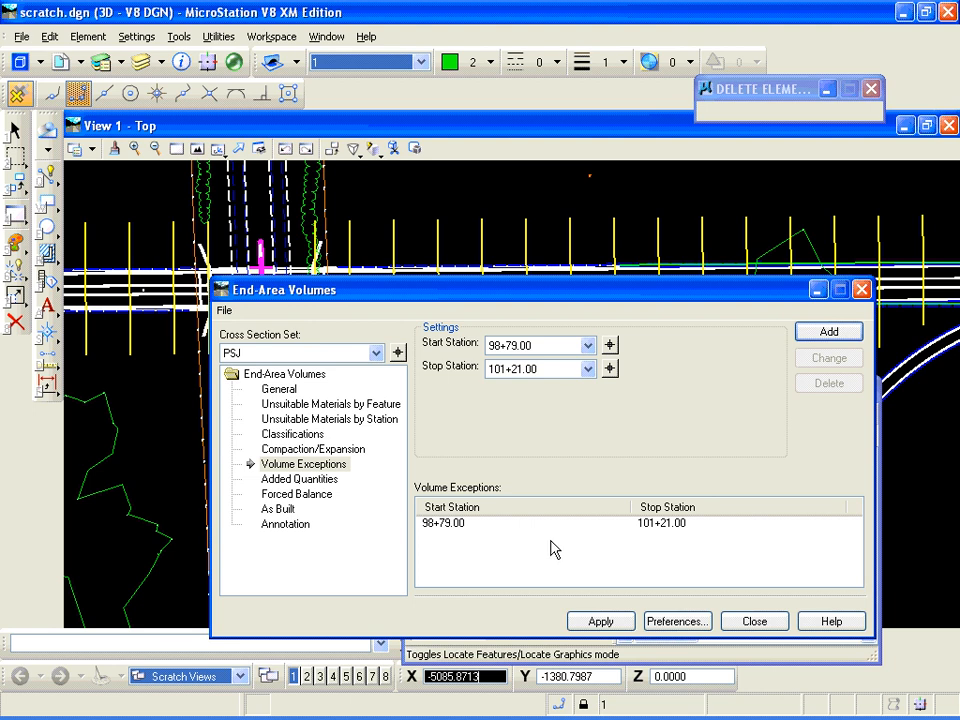
Check the volume annotation settings, return to the general settings, and compute the PSJ end-area volumes with the cross sections in view
click(287, 525)
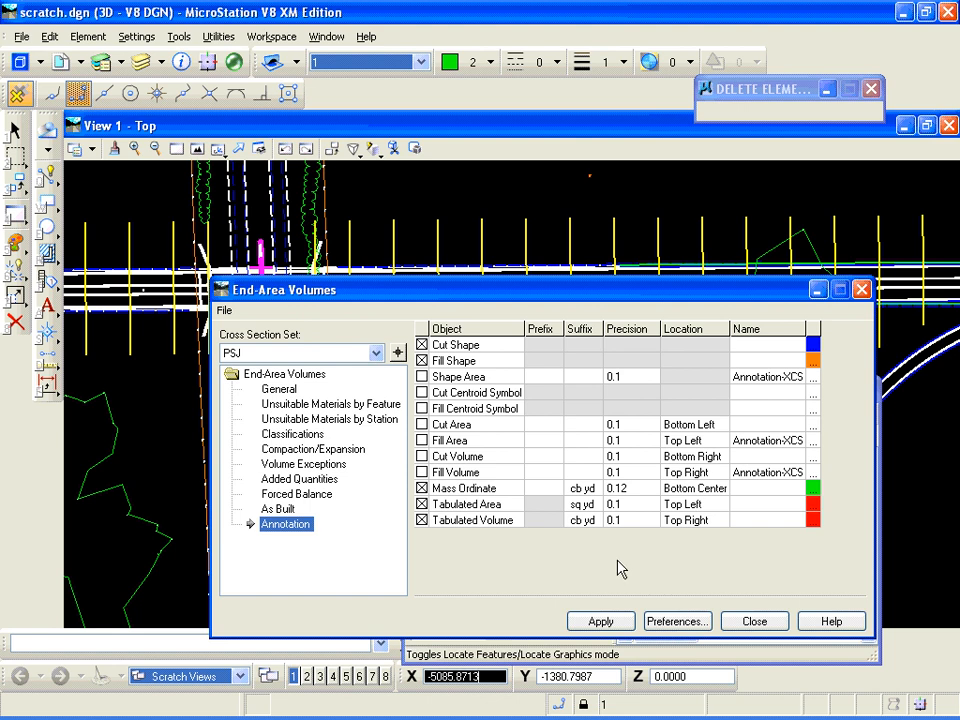
click(278, 390)
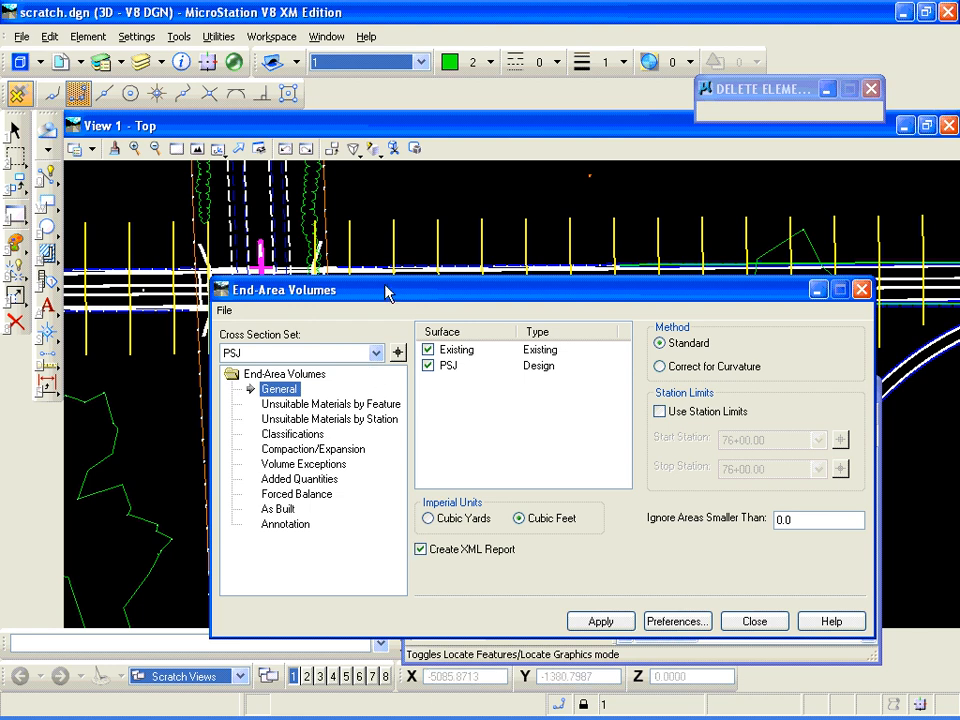
drag(388, 289, 402, 343)
scroll(622, 229, down, 4)
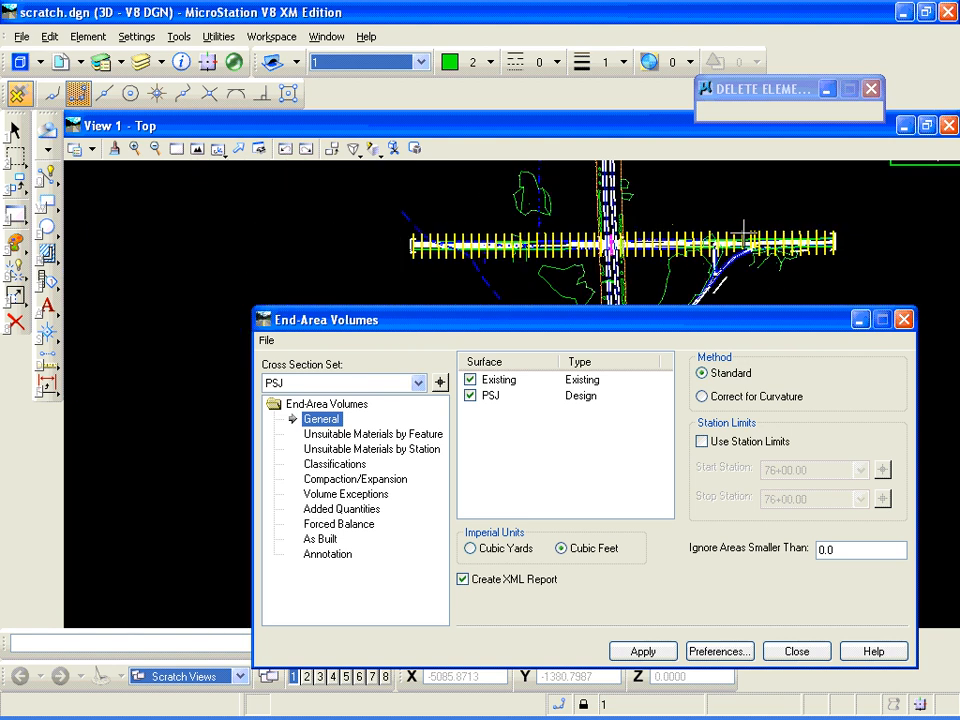
middle_drag(747, 235, 377, 293)
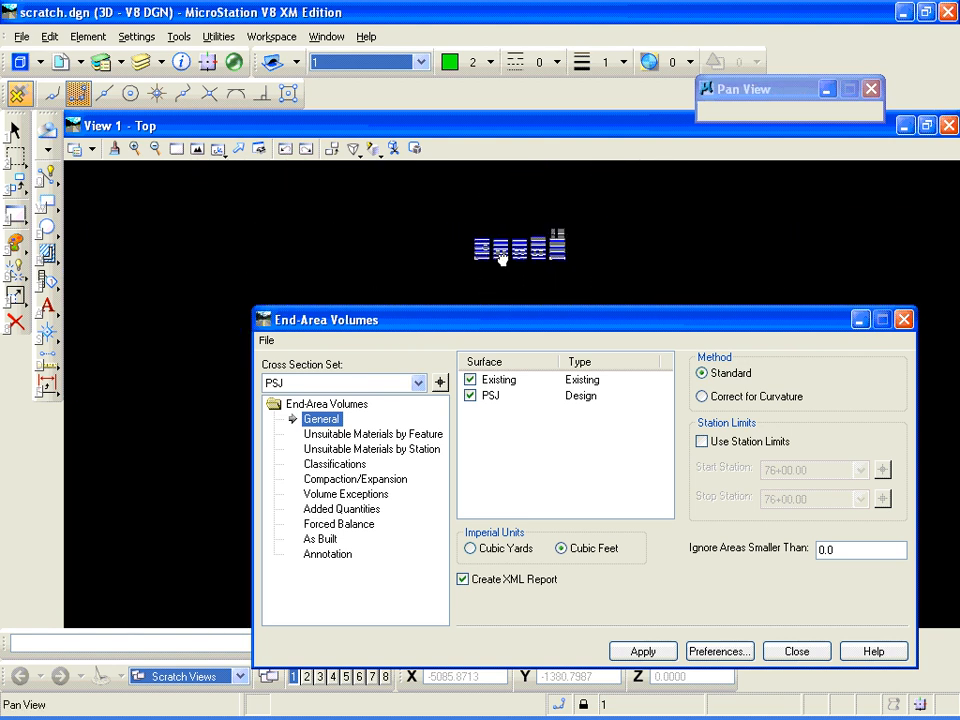
scroll(538, 250, up, 5)
middle_drag(527, 298, 365, 375)
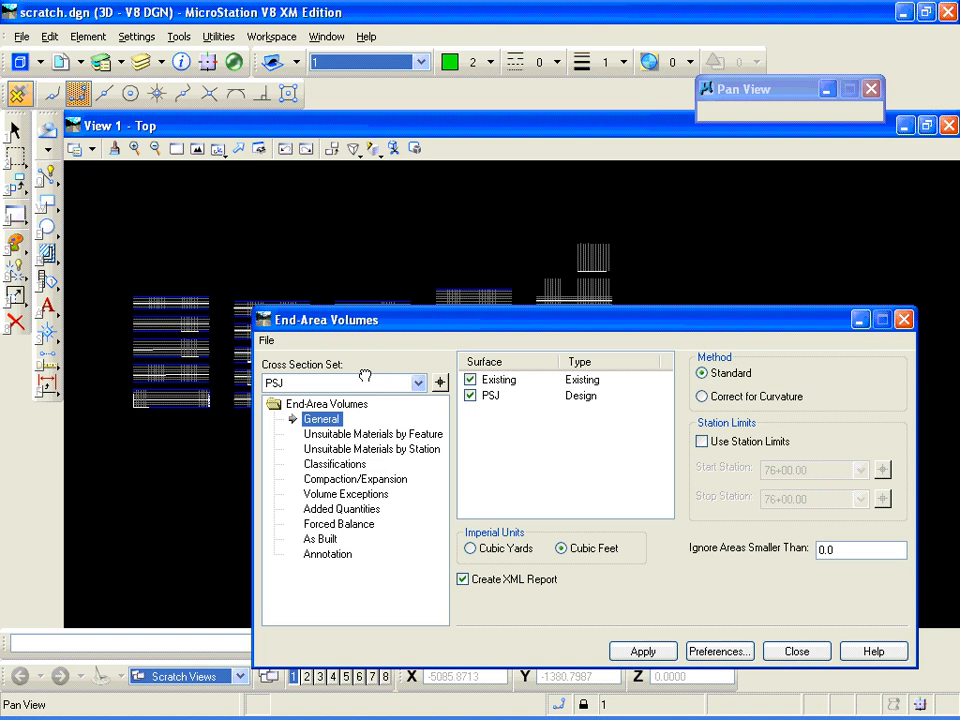
drag(403, 329, 541, 268)
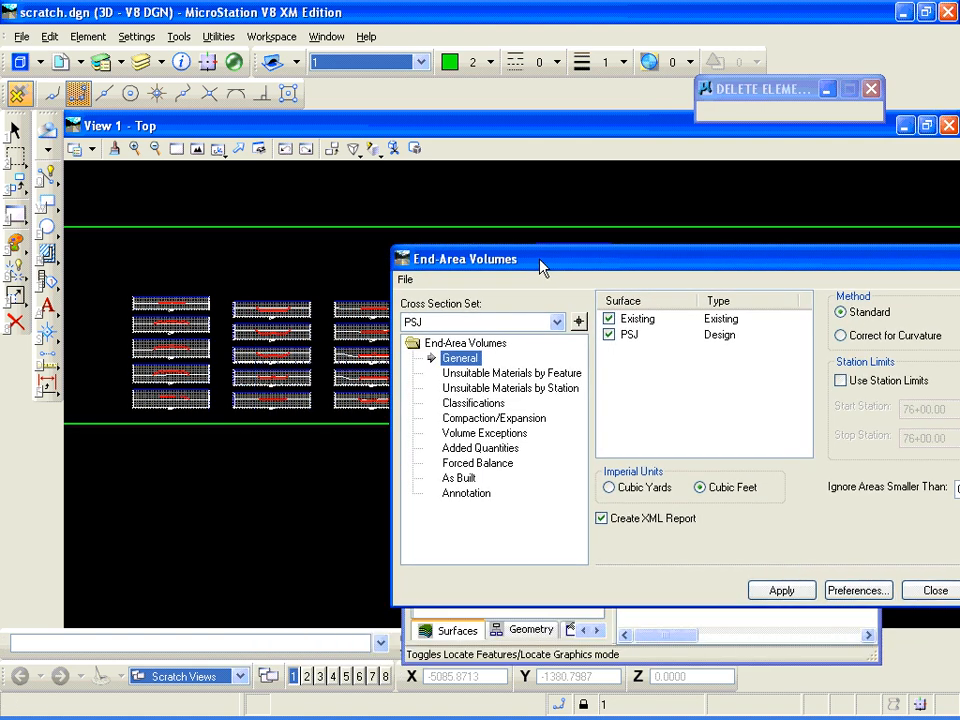
click(781, 590)
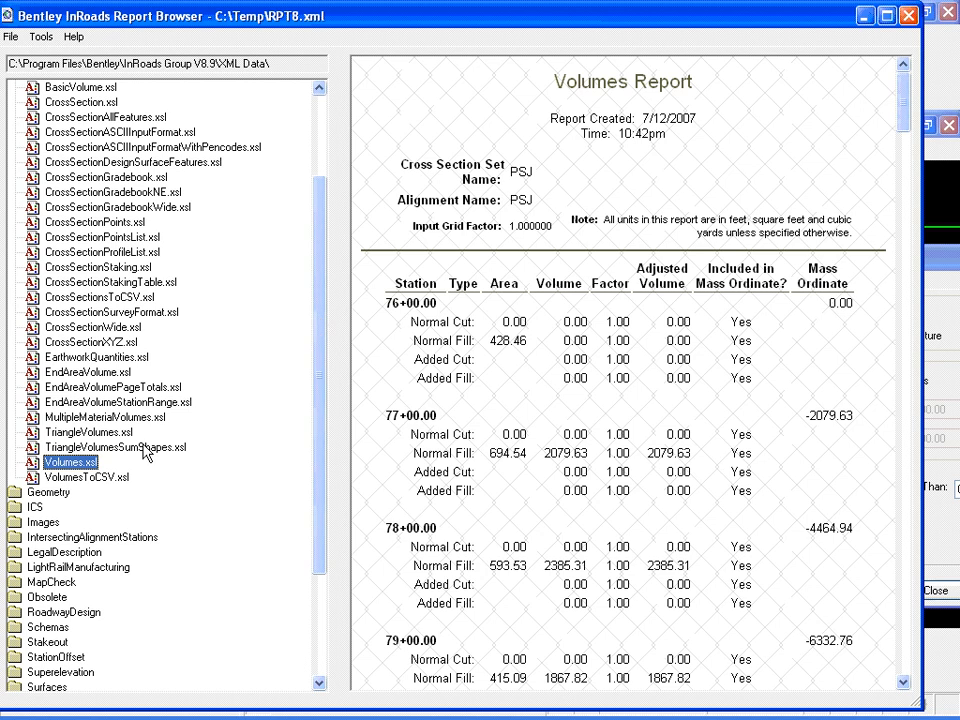
Compare the CSV, triangle volume, basic volume and balance-station report styles, ending on the Volumes.xsl report
click(88, 480)
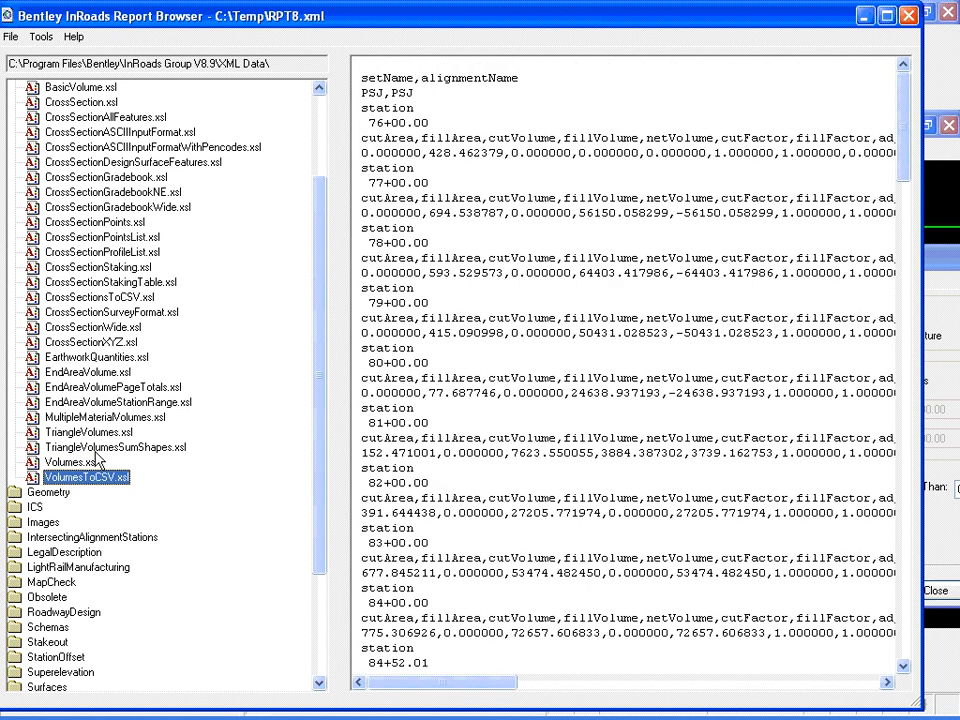
click(91, 447)
scroll(319, 321, up, 1)
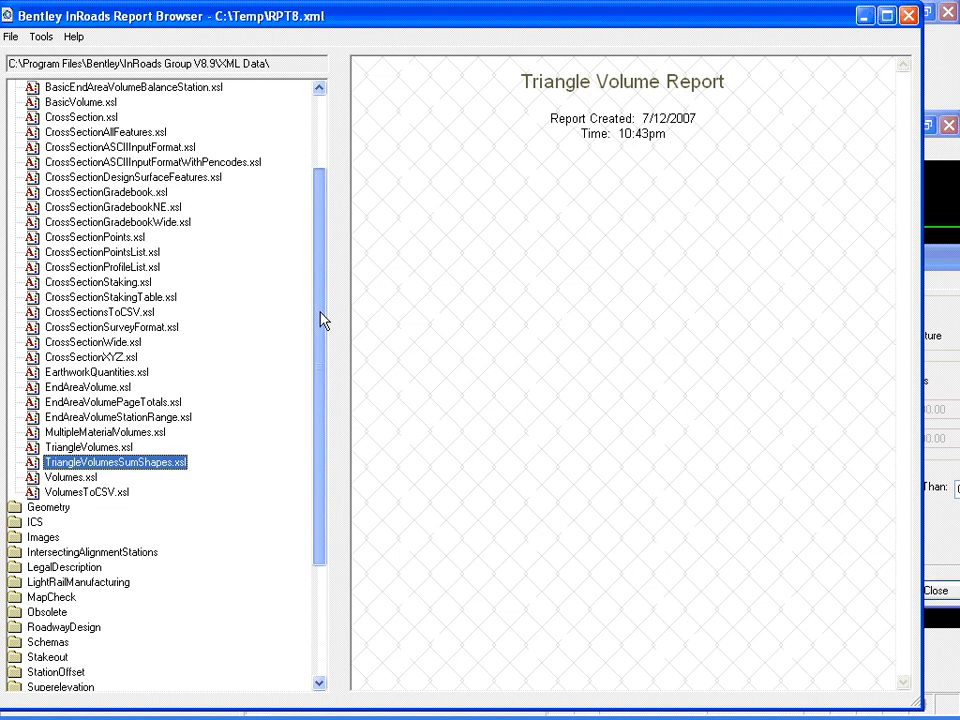
click(85, 132)
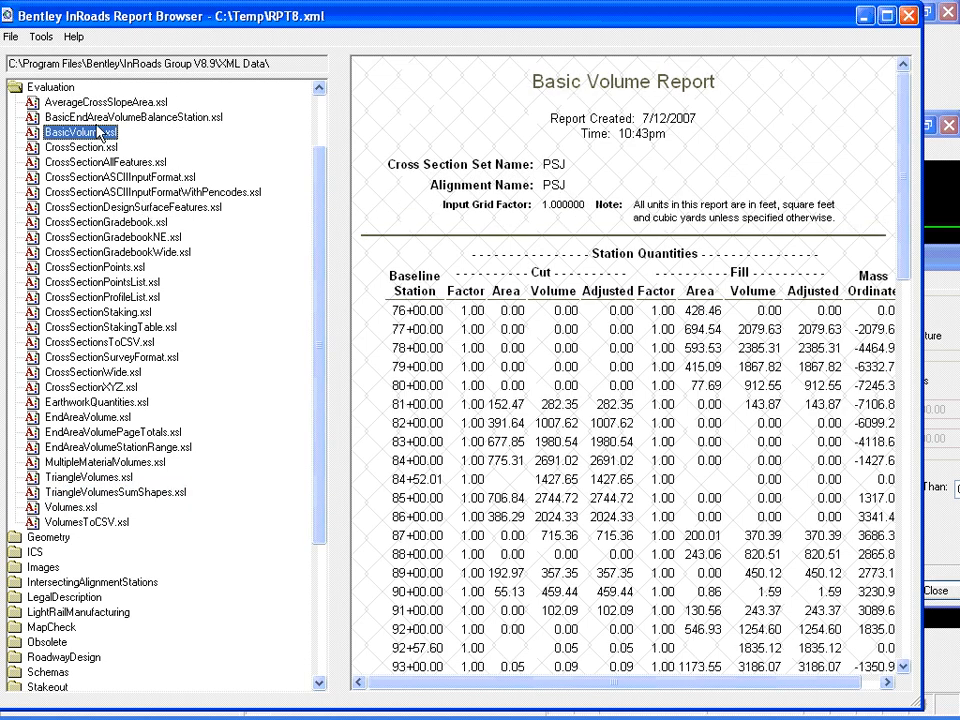
click(96, 118)
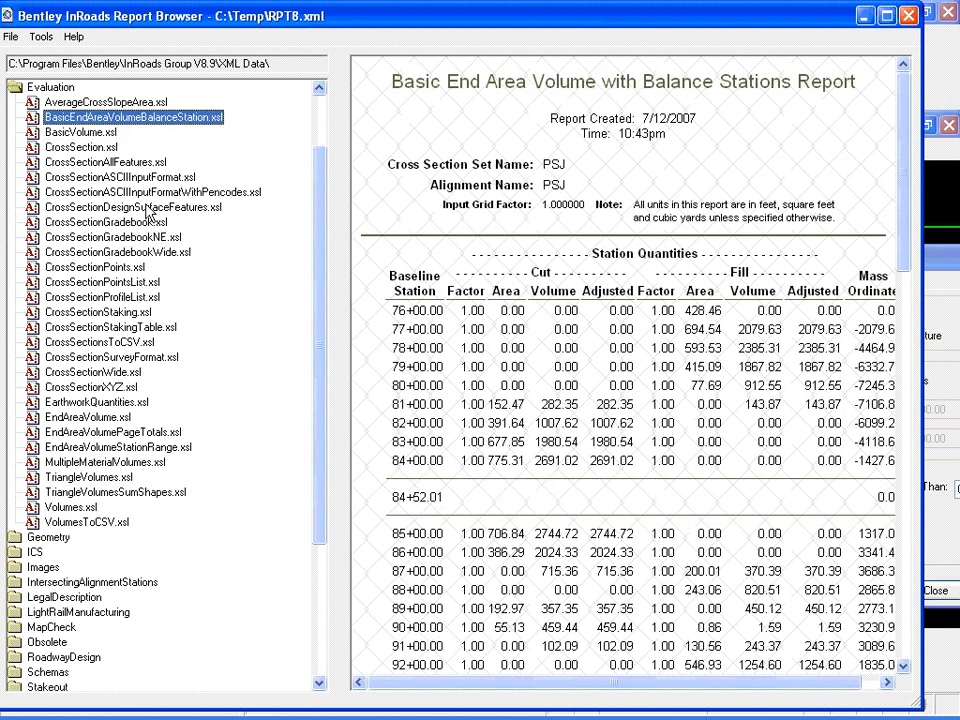
click(75, 507)
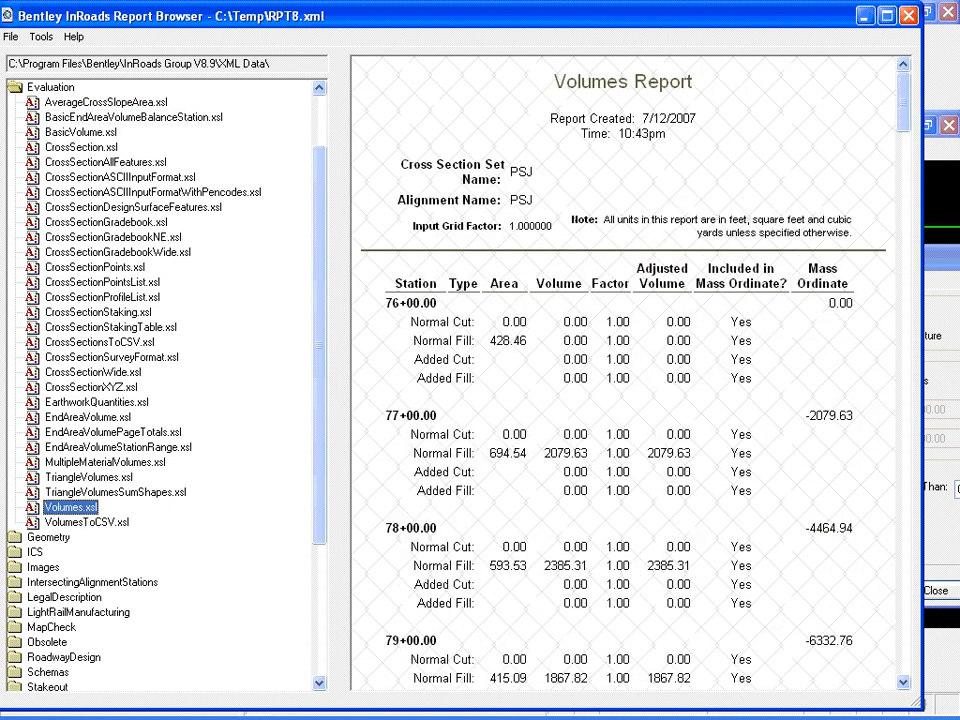
Minimize the volumes report and examine the cut and fill shapes drawn on the cross sections
click(866, 16)
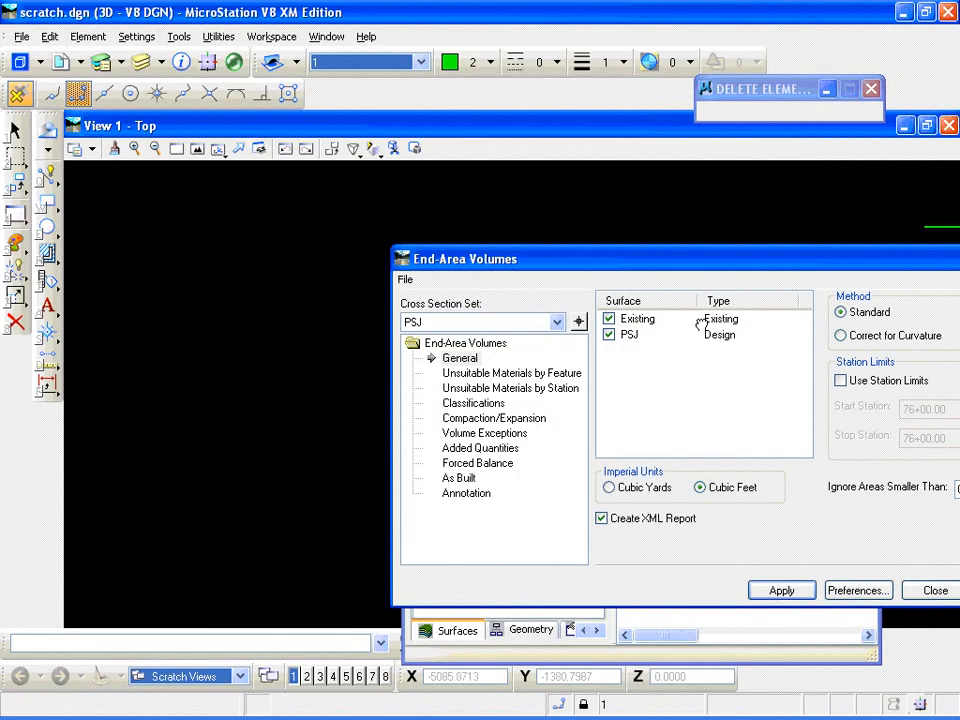
drag(669, 267, 697, 356)
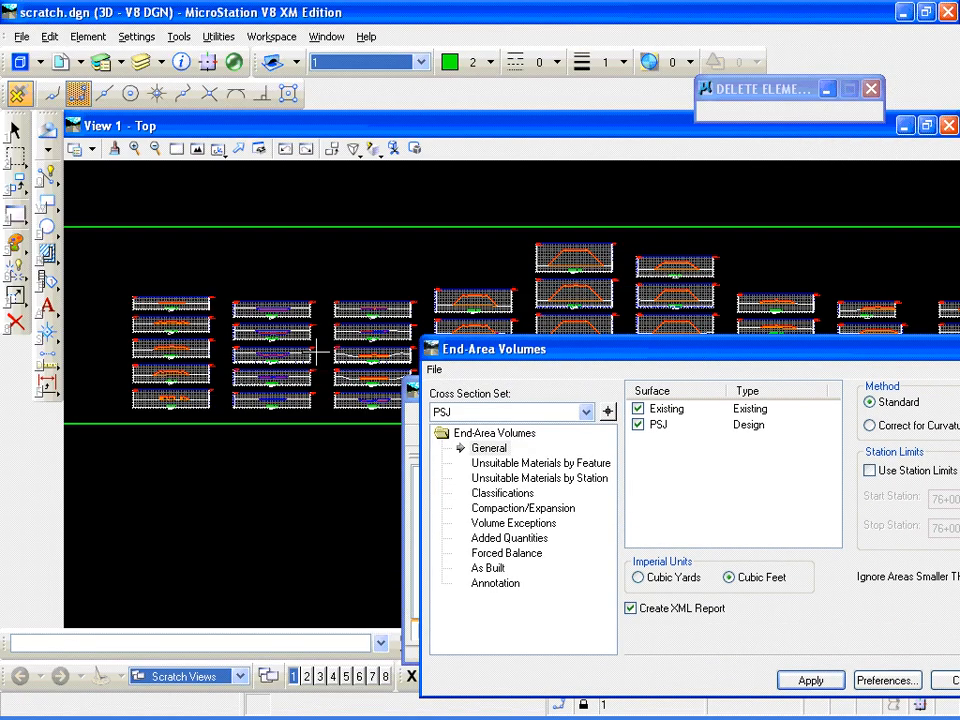
scroll(220, 345, up, 1)
scroll(220, 345, up, 1)
scroll(225, 342, up, 1)
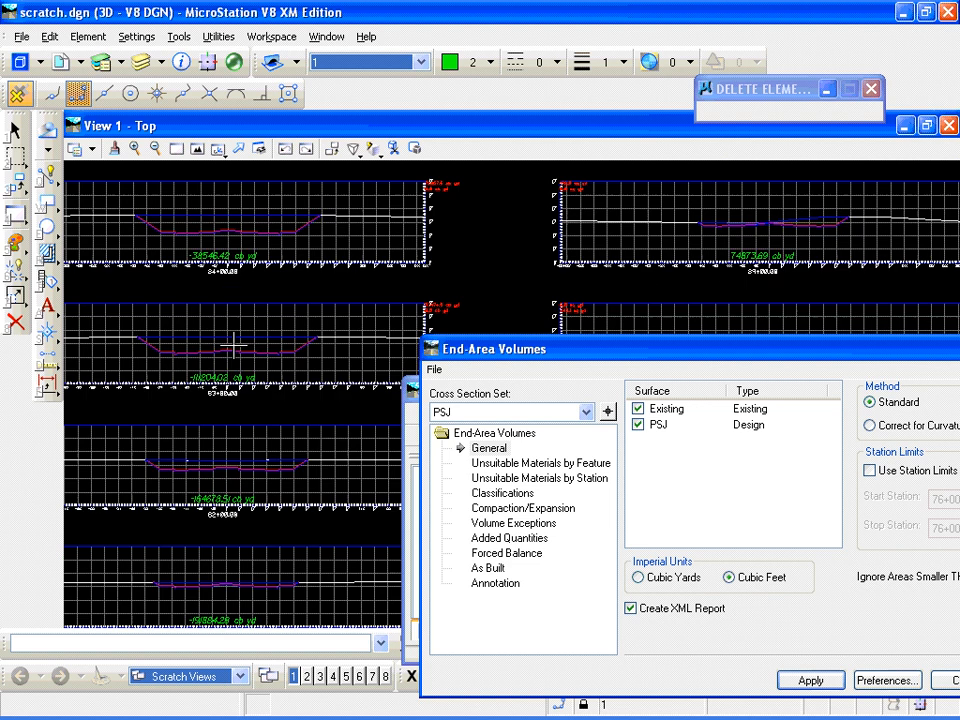
Examine the tabulated areas, tabulated volumes and mass ordinate annotated on the cross section at station 83+00.00
middle_drag(205, 337, 260, 351)
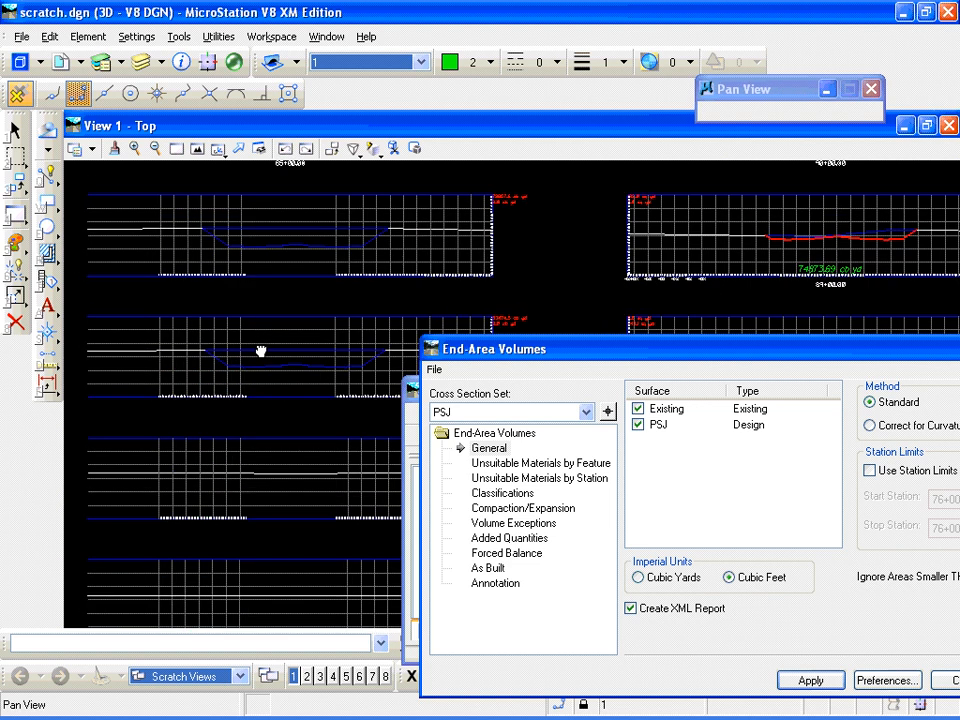
scroll(158, 334, up, 2)
middle_drag(188, 336, 204, 336)
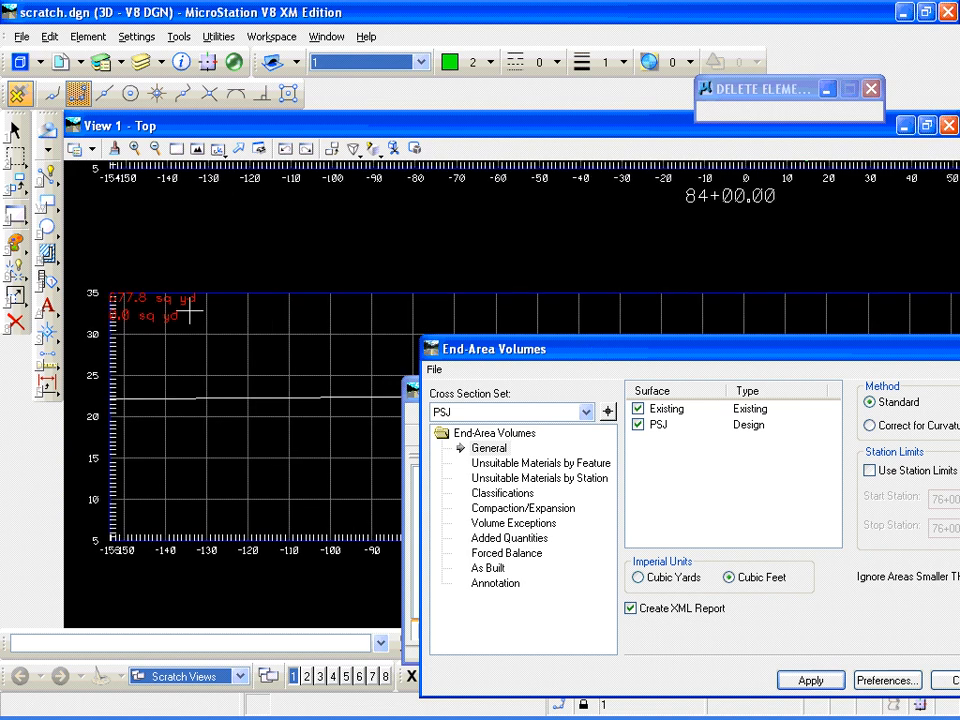
middle_drag(853, 292, 336, 286)
drag(840, 357, 956, 577)
drag(722, 377, 770, 532)
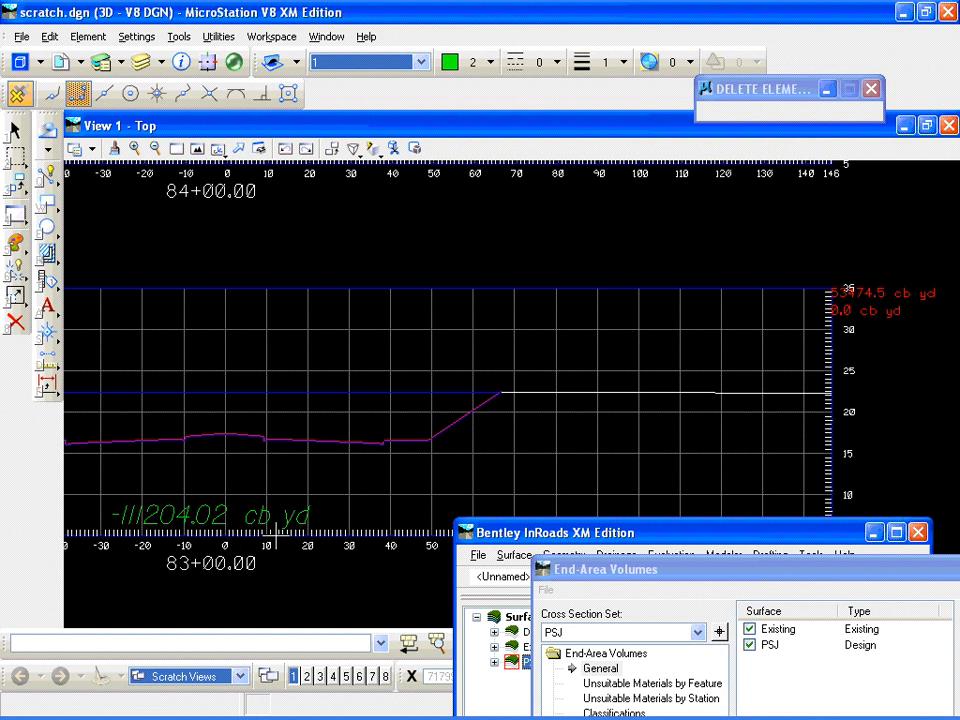
scroll(277, 453, down, 2)
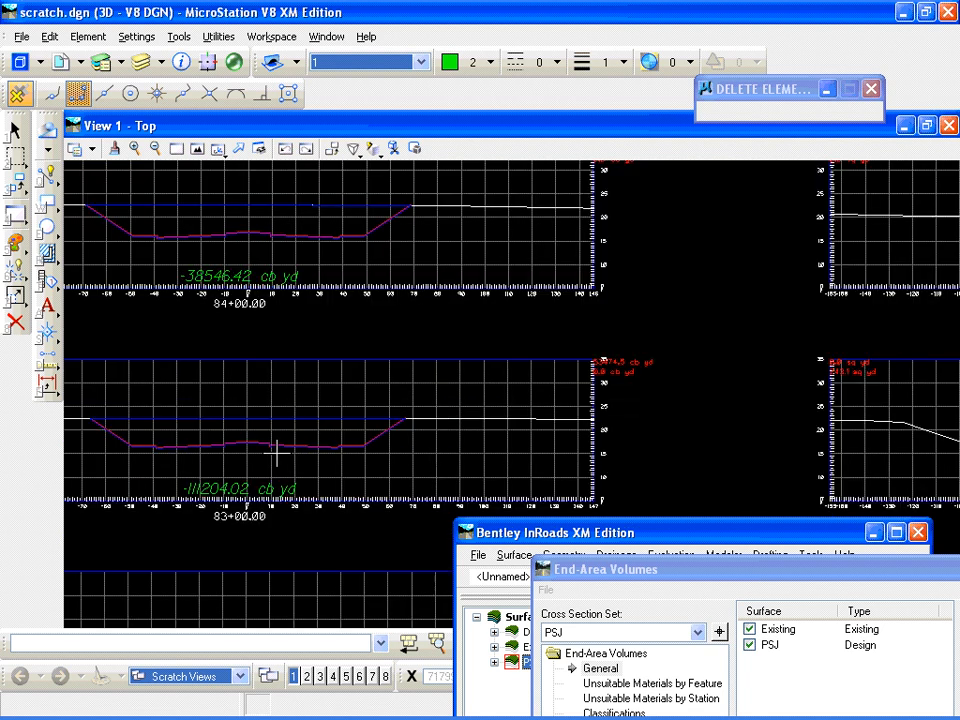
scroll(381, 343, down, 2)
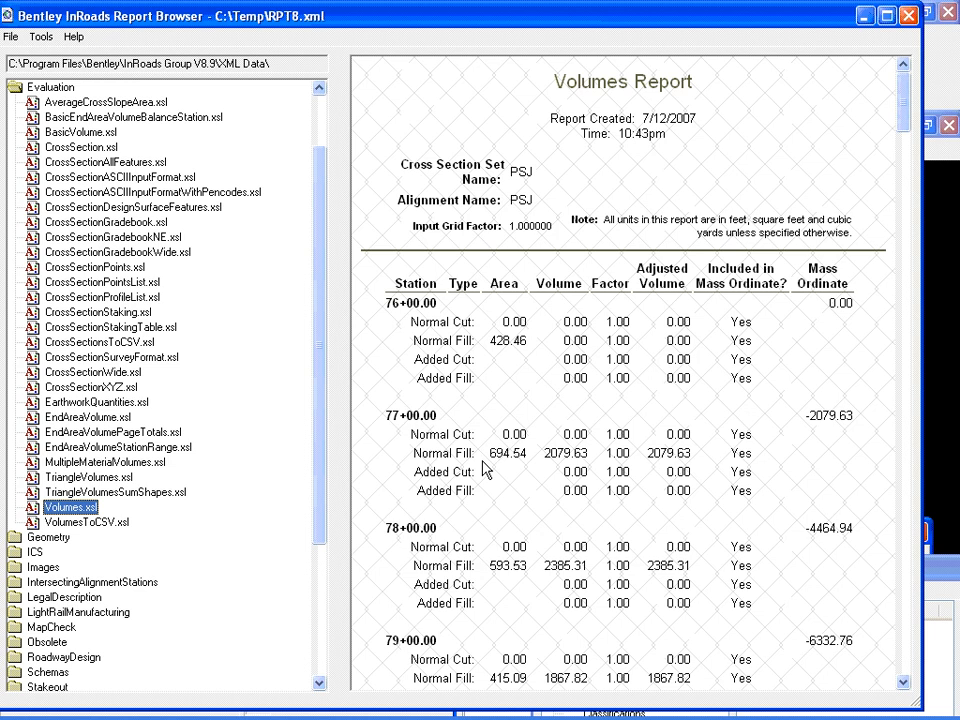
Examine the fill areas, volumes, adjusted volumes and mass ordinates for stations 76+00.00 to 79+00.00 in the volumes report
drag(905, 110, 907, 122)
drag(527, 325, 490, 325)
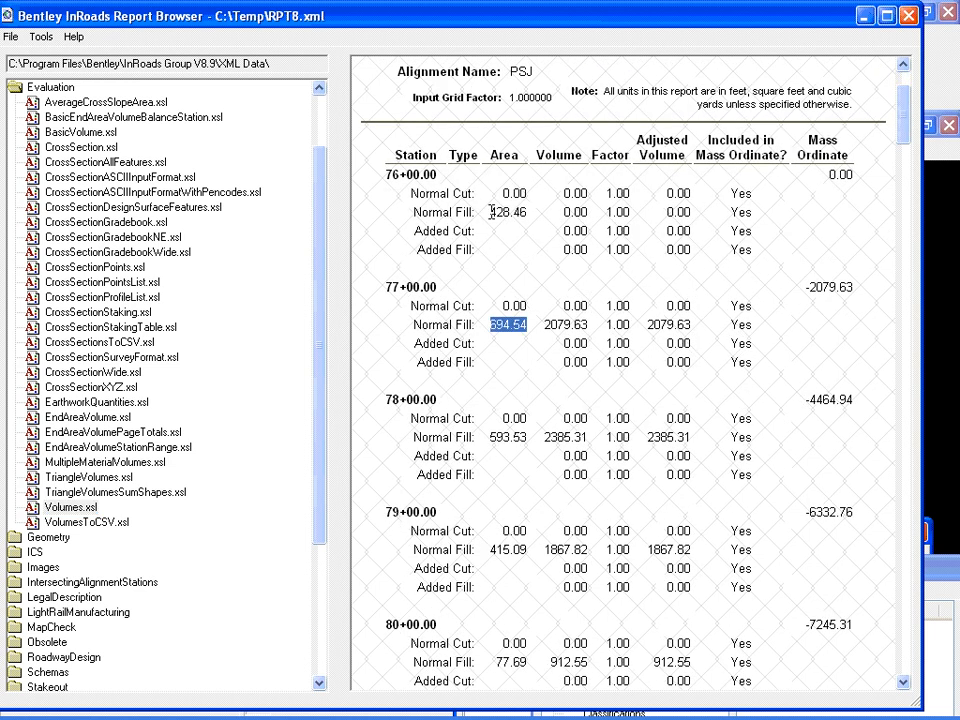
drag(492, 212, 527, 212)
drag(490, 325, 589, 325)
drag(647, 325, 690, 325)
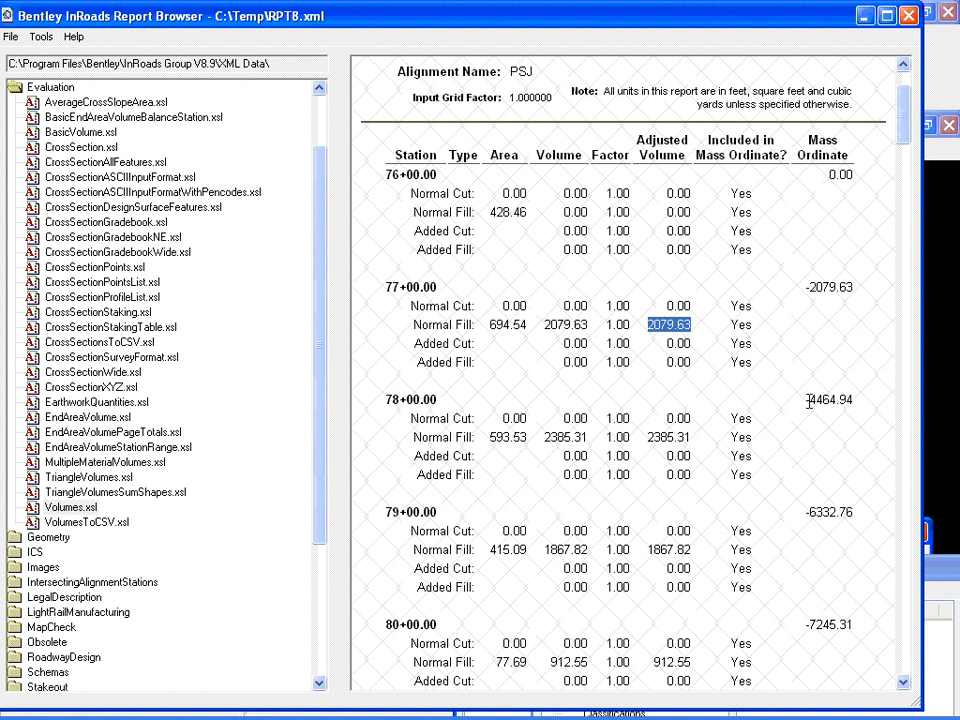
drag(807, 399, 854, 404)
drag(806, 512, 848, 520)
Review the bridge exception in the volumes report by comparing areas, volumes and mass ordinates at stations 98+79.00 and 101+21.00
scroll(698, 497, down, 7)
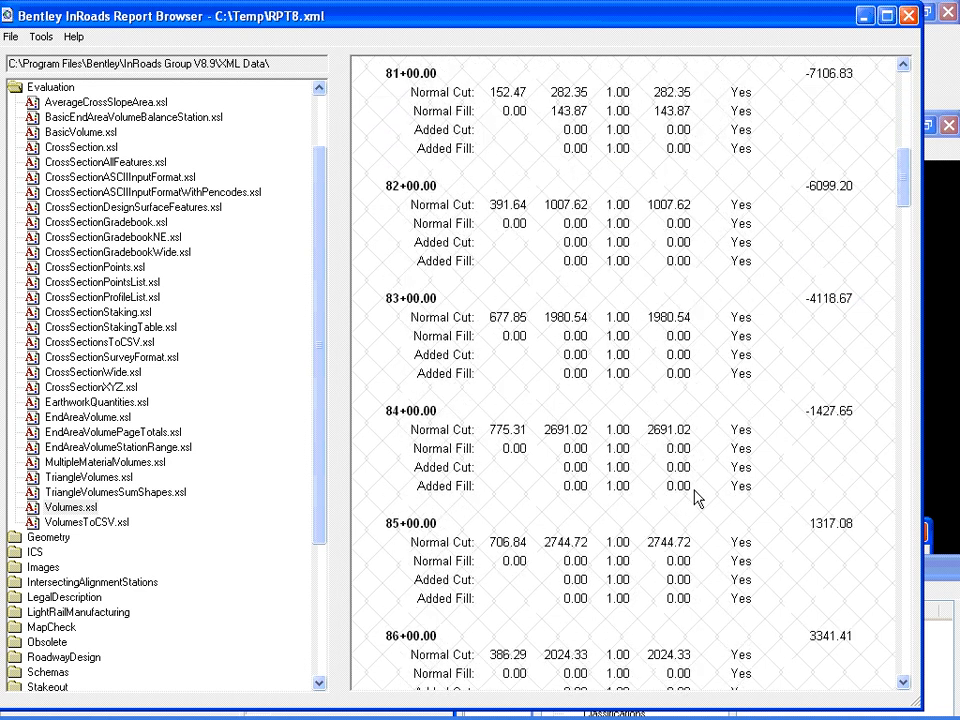
drag(906, 208, 735, 340)
scroll(735, 340, down, 4)
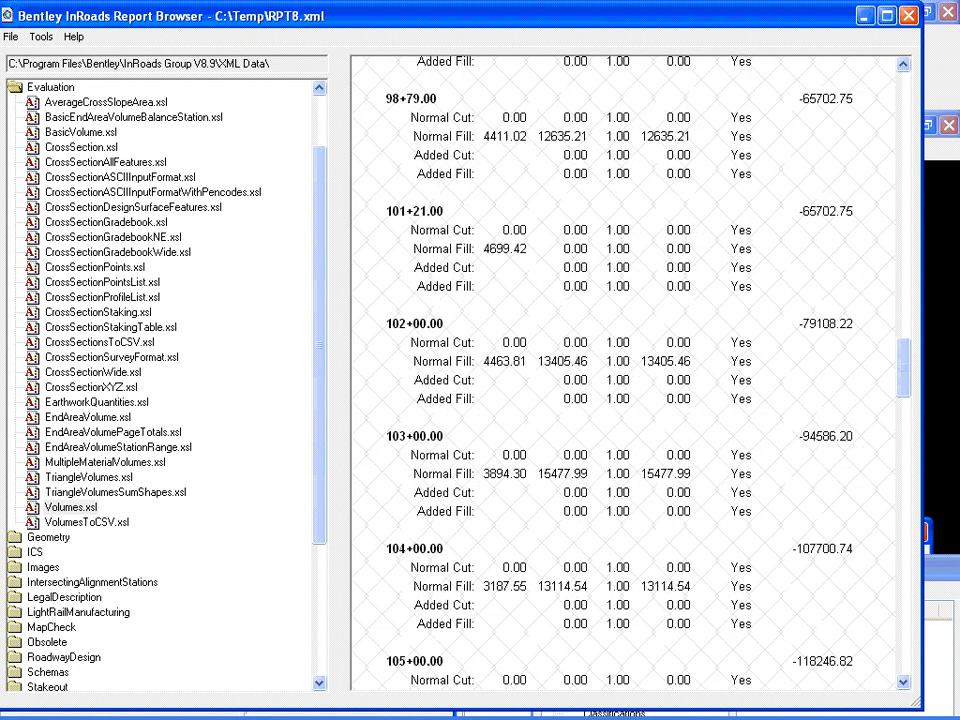
double_click(486, 135)
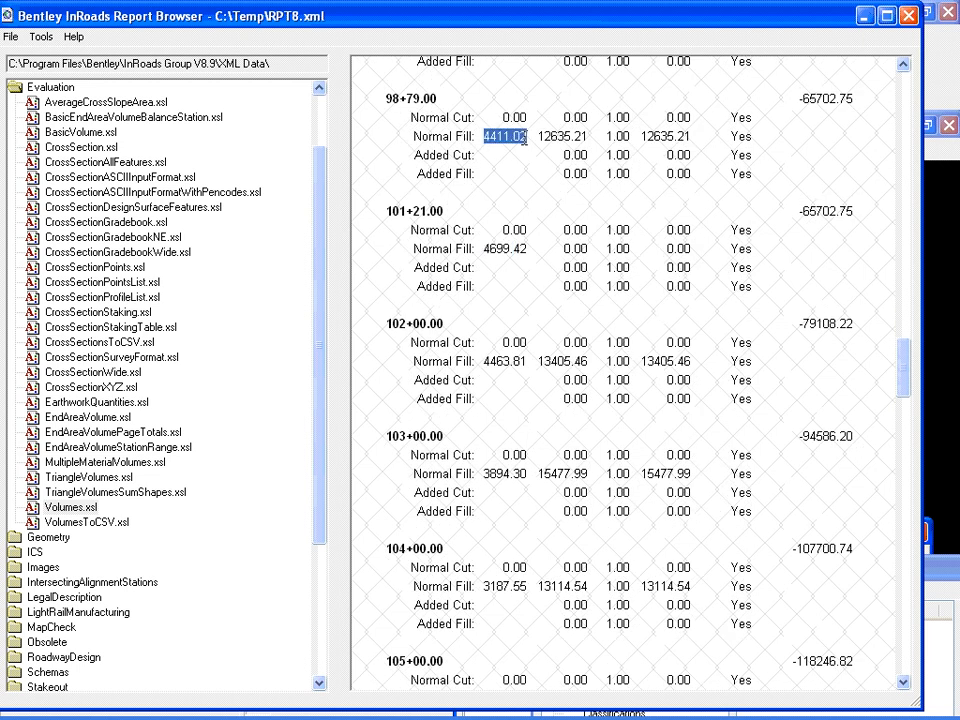
click(502, 252)
drag(486, 249, 525, 258)
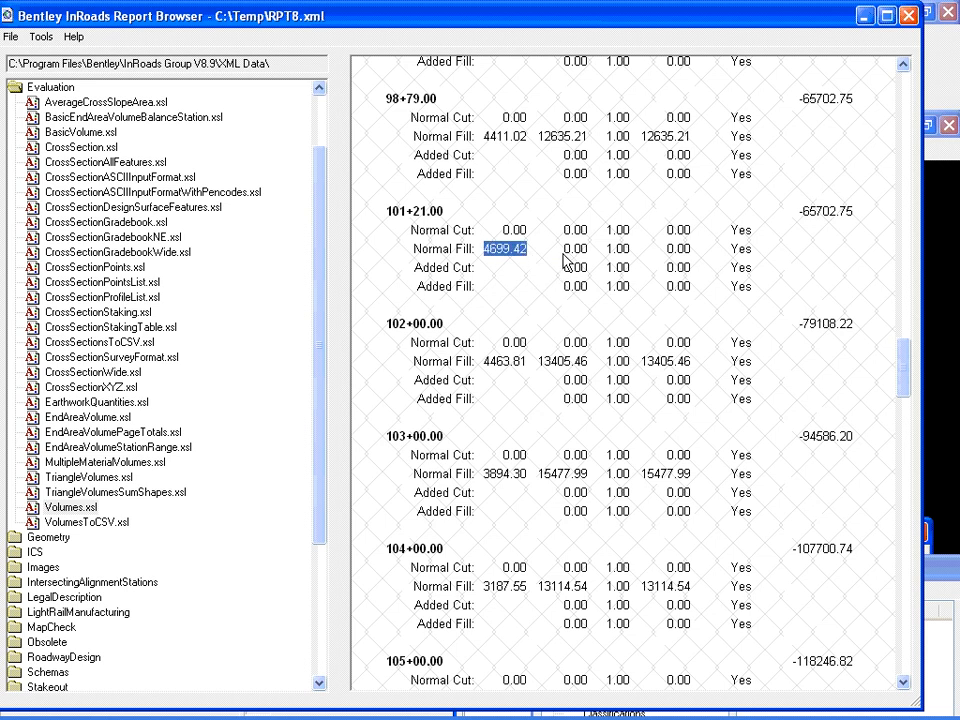
drag(563, 252, 741, 318)
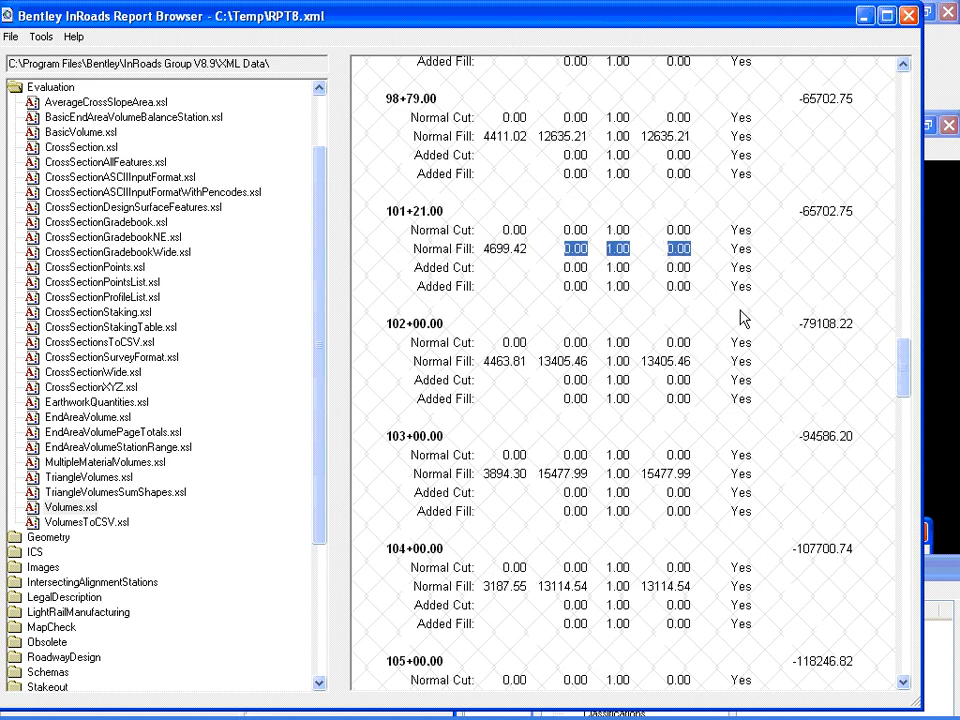
double_click(805, 211)
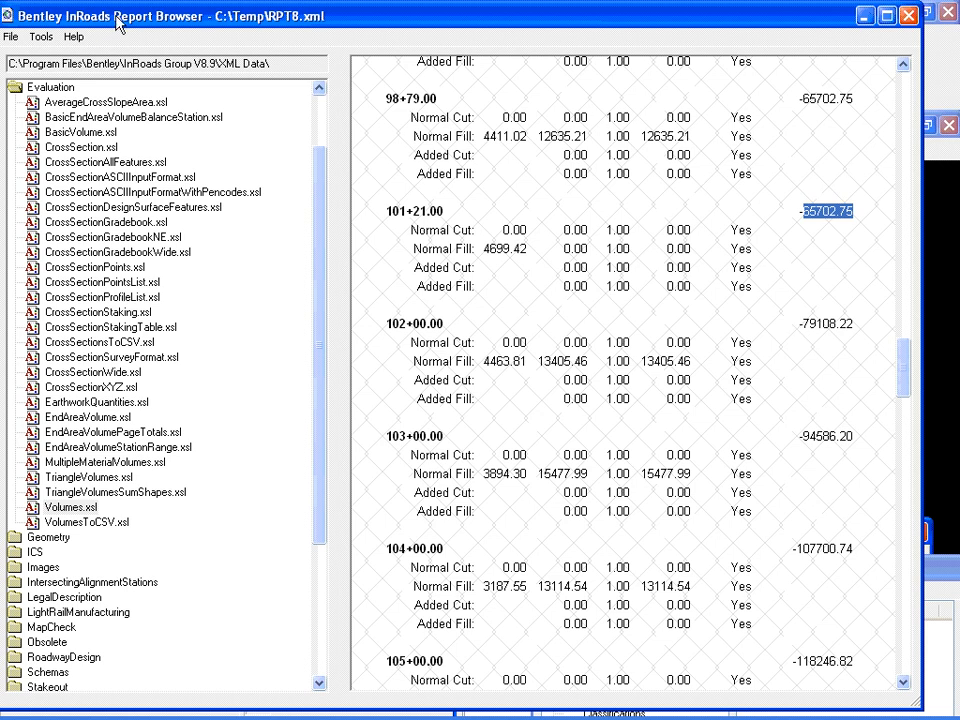
Check the XML file type for saving the volumes report without saving it, and close the report browser
click(11, 38)
click(45, 72)
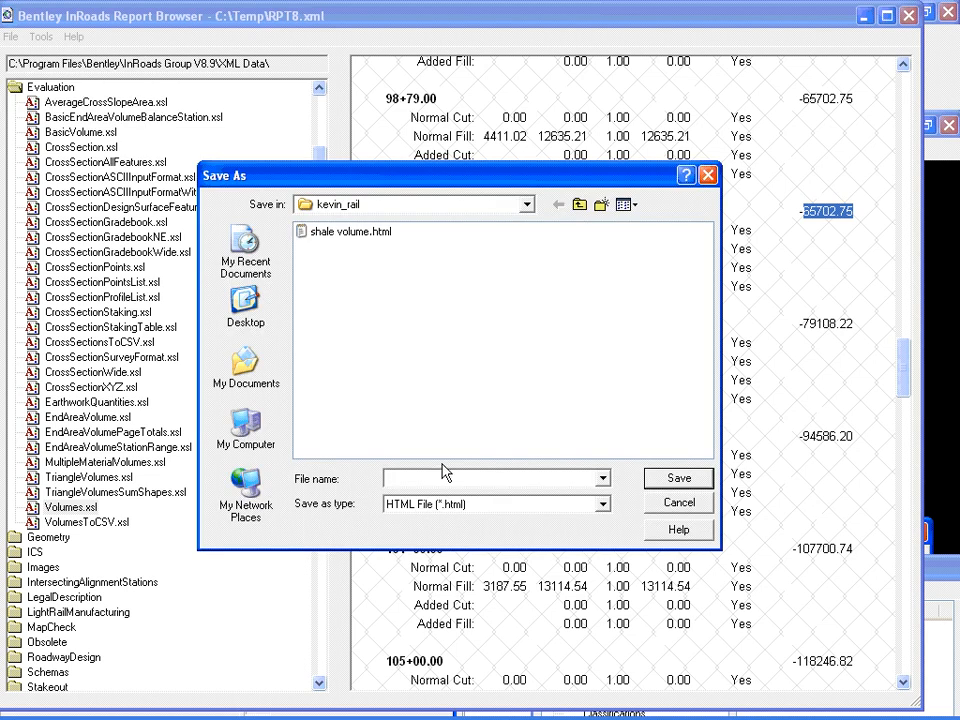
click(603, 504)
click(486, 534)
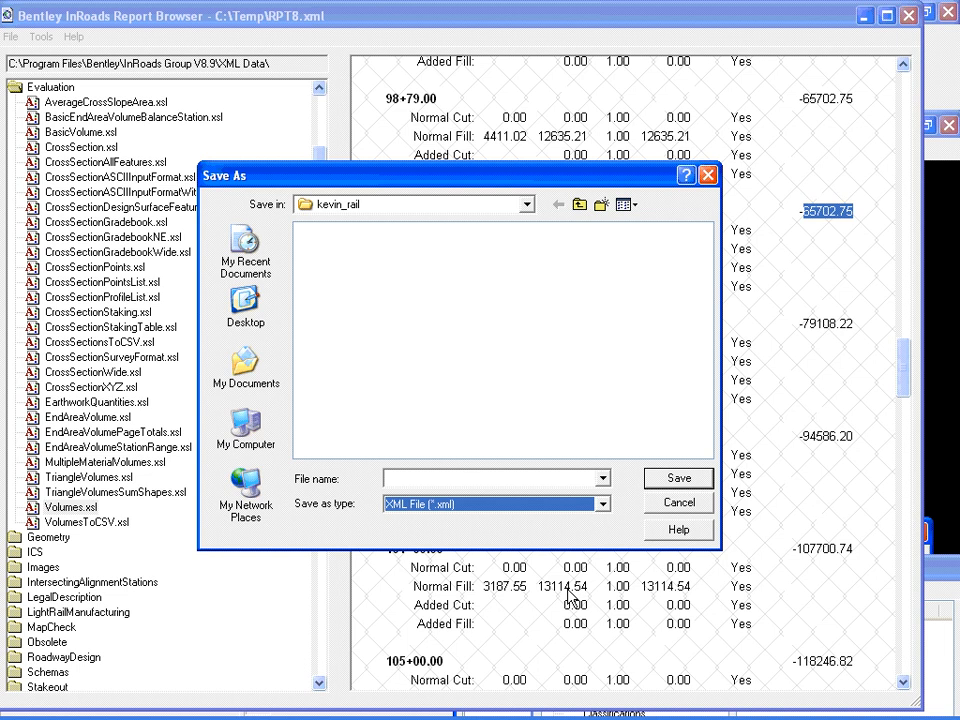
click(692, 507)
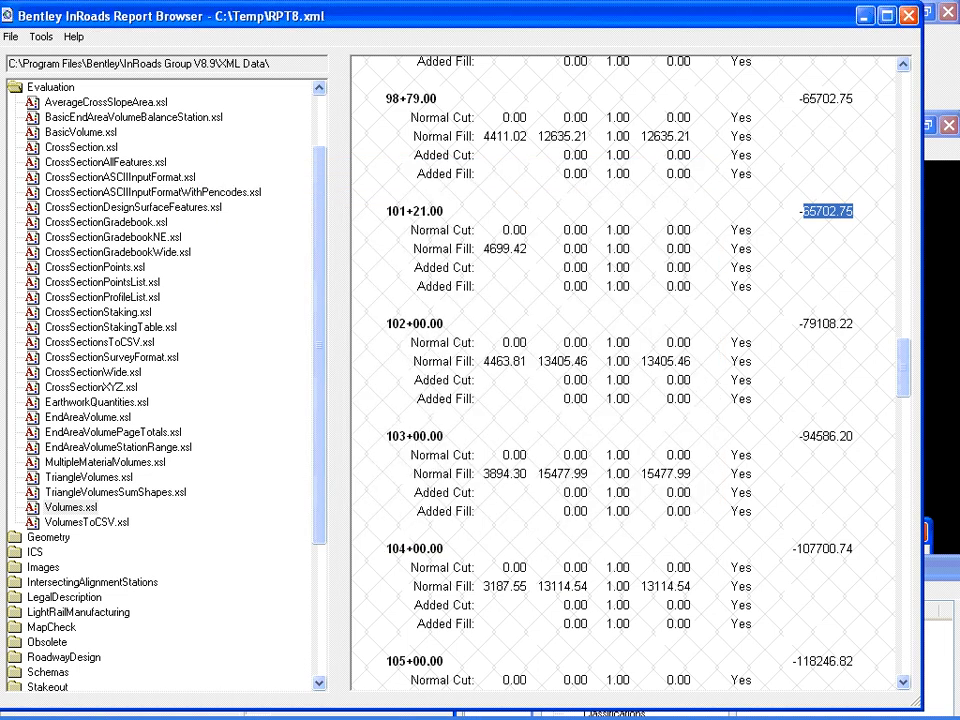
click(908, 16)
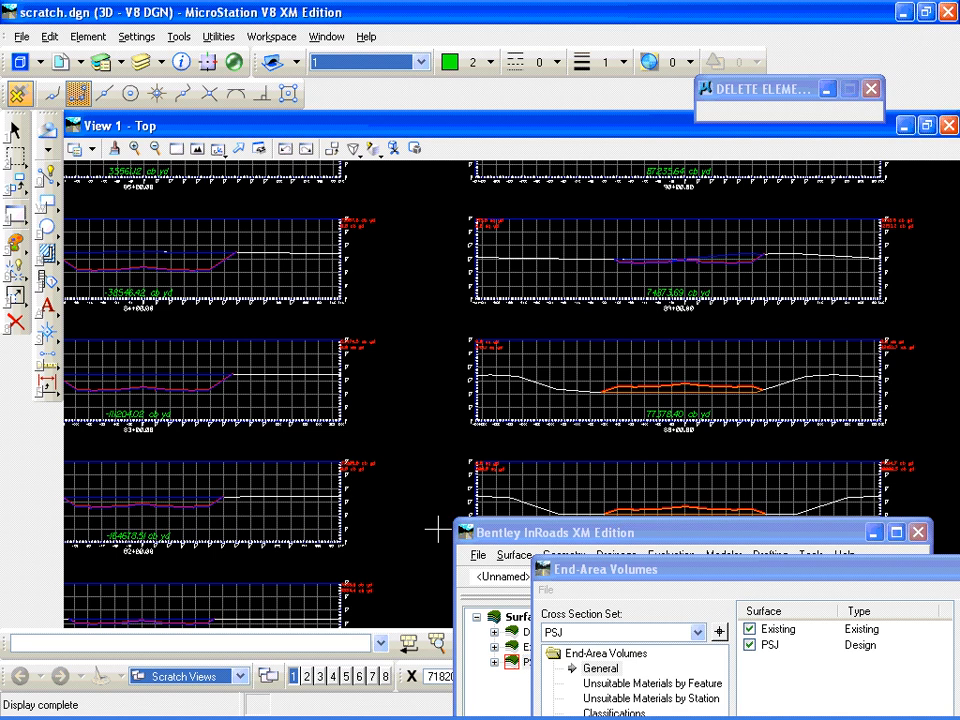
Display the cross sections' cut and fill shapes with the Fill attribute on in view 1, and turn it off again
middle_drag(296, 446, 135, 90)
click(136, 38)
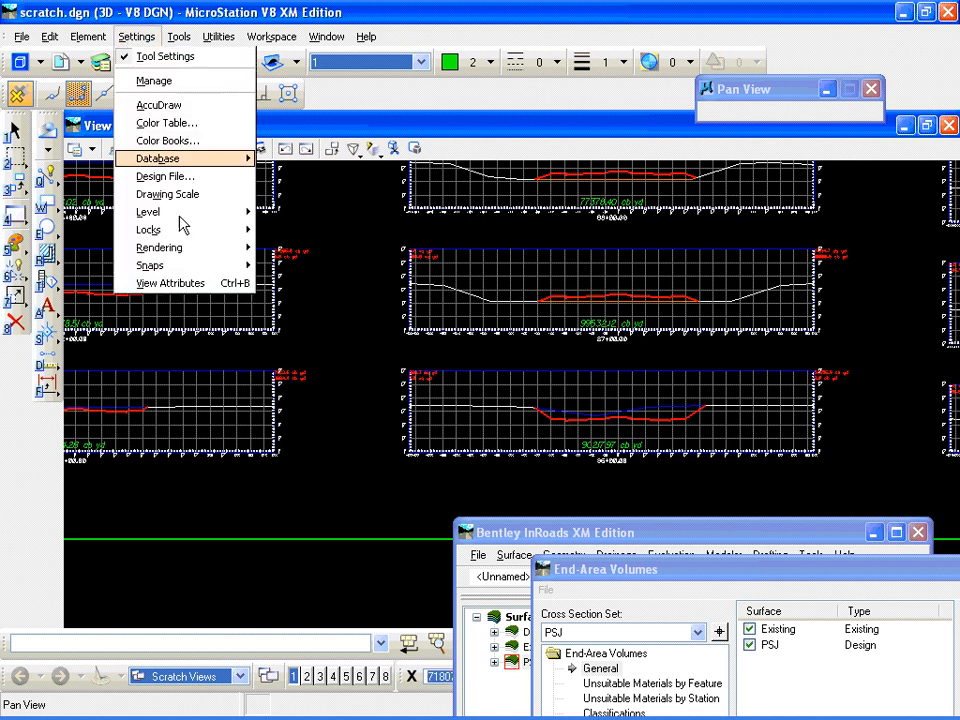
click(170, 284)
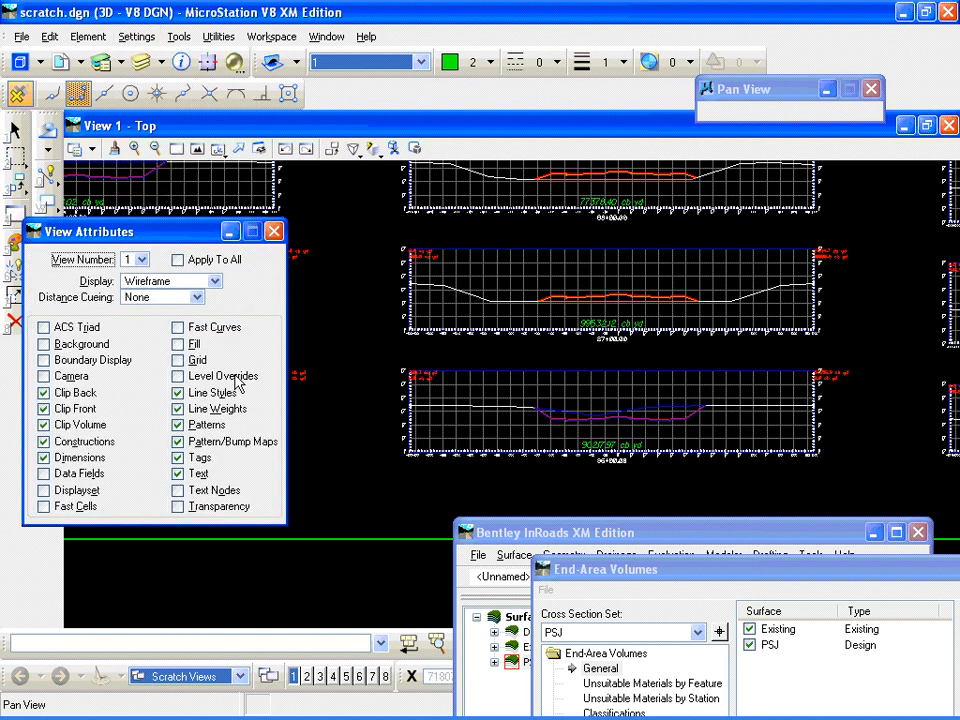
click(192, 347)
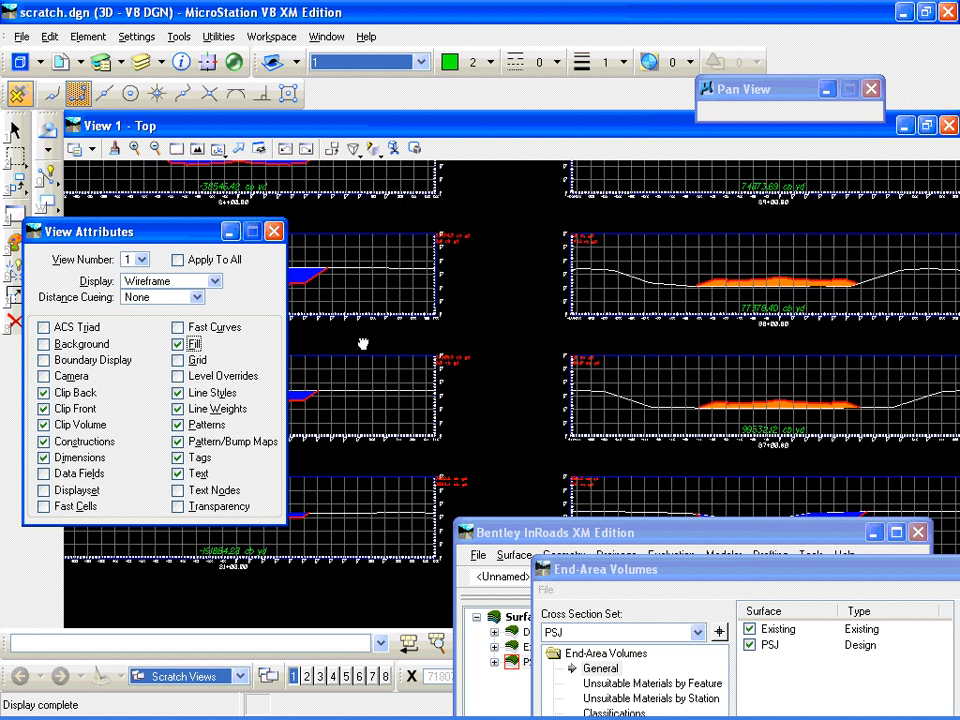
click(379, 433)
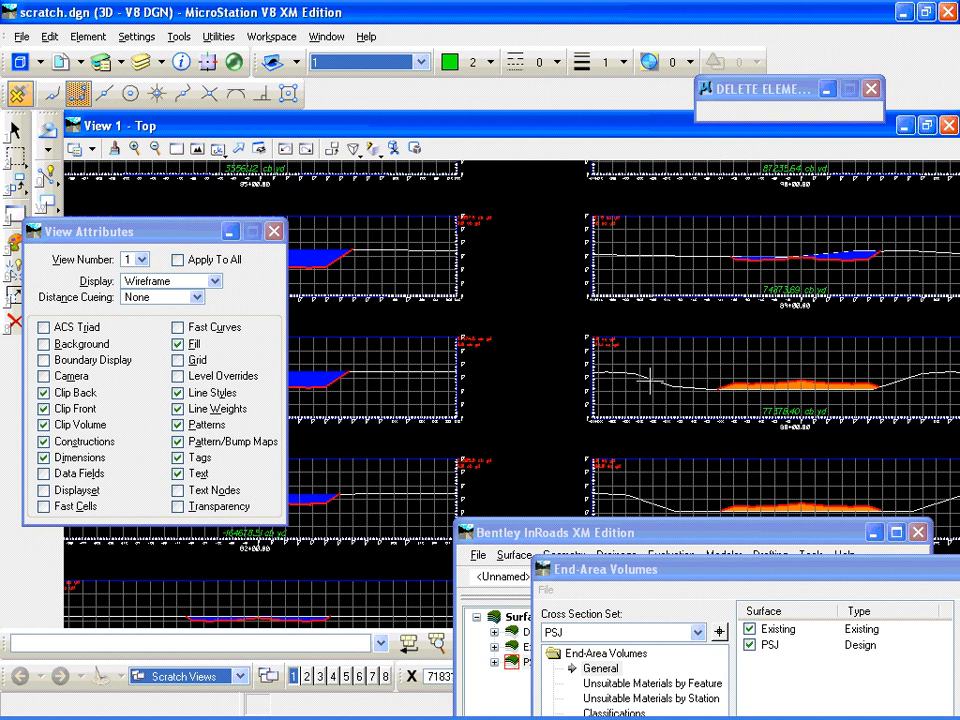
click(179, 346)
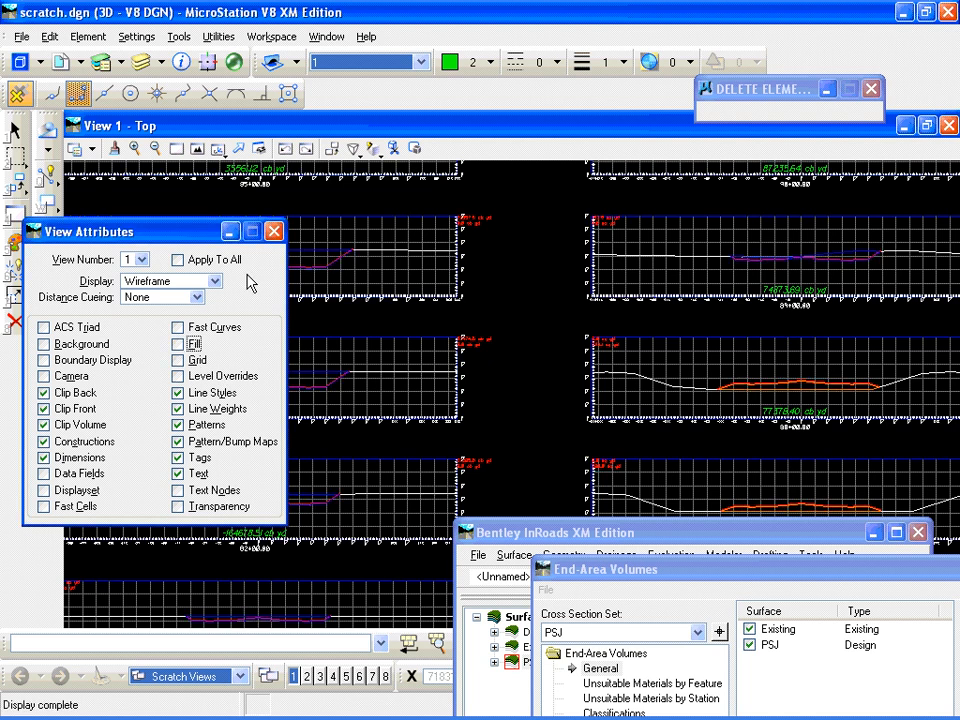
click(274, 231)
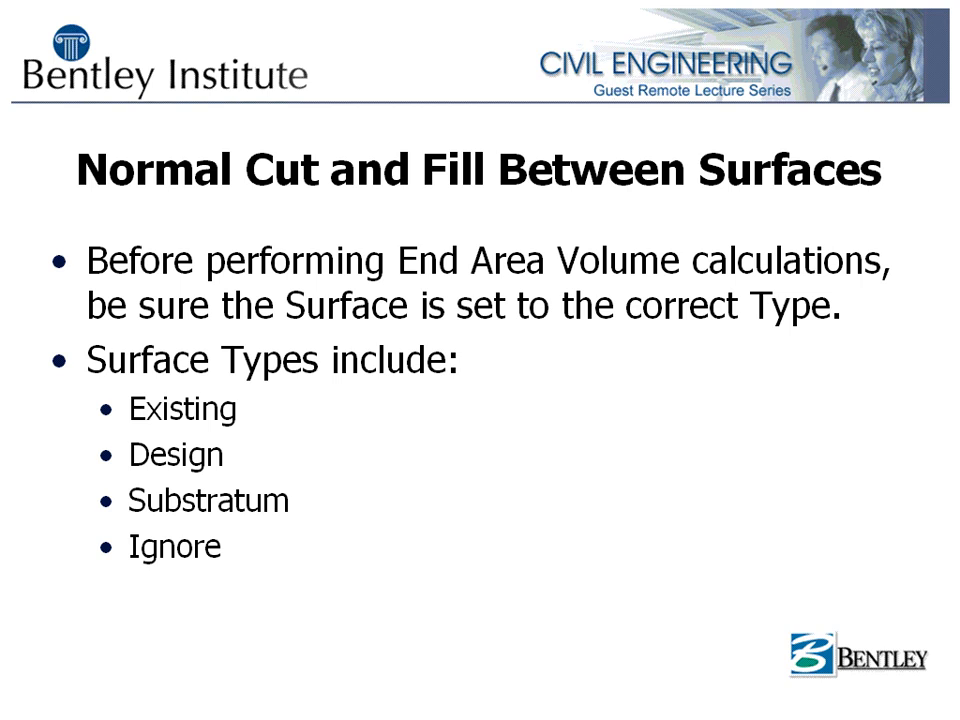
Return to the End-Area Volumes dialog from the slides and arrange it so the InRoads surface list is visible beside it
key(alt+Tab)
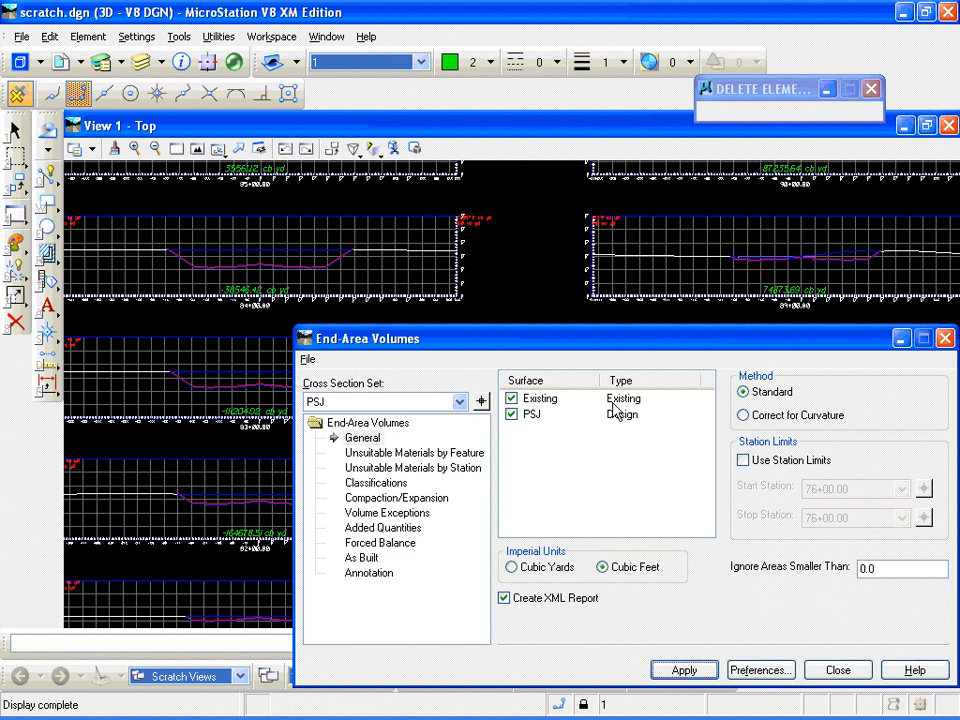
drag(478, 343, 731, 368)
drag(500, 413, 300, 308)
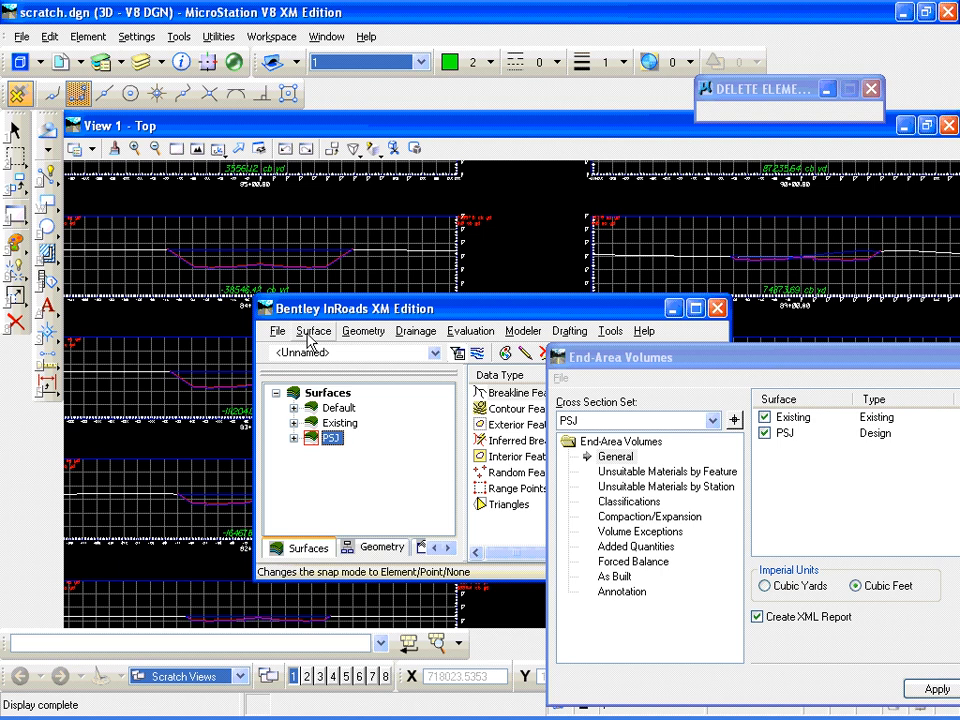
Make the Existing surface active and check the Type options in its surface properties, keeping Existing
click(330, 438)
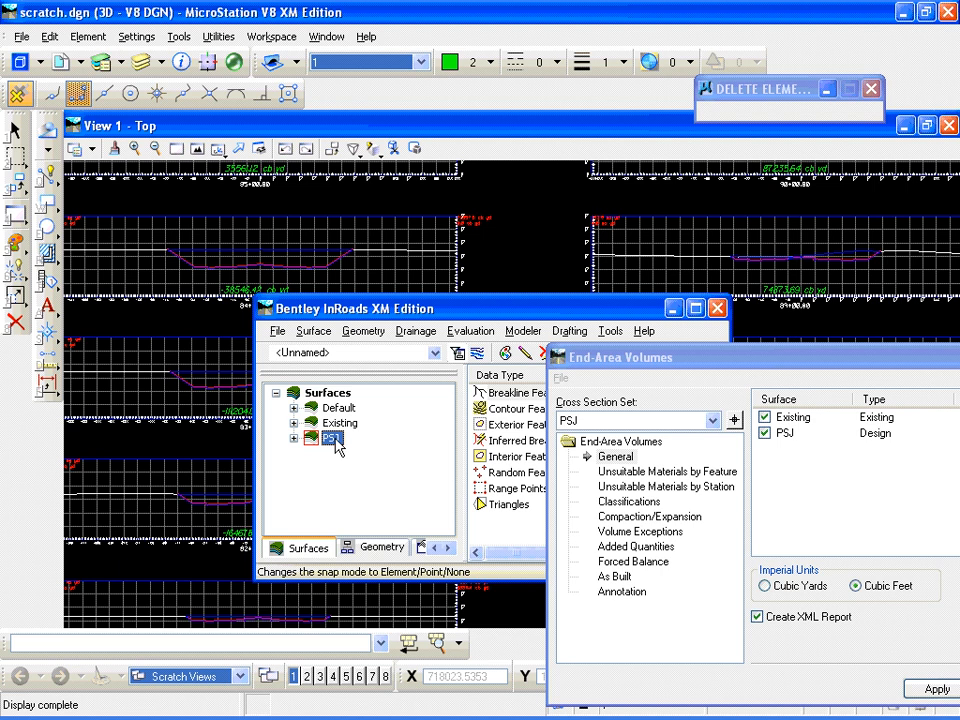
click(340, 424)
right_click(343, 428)
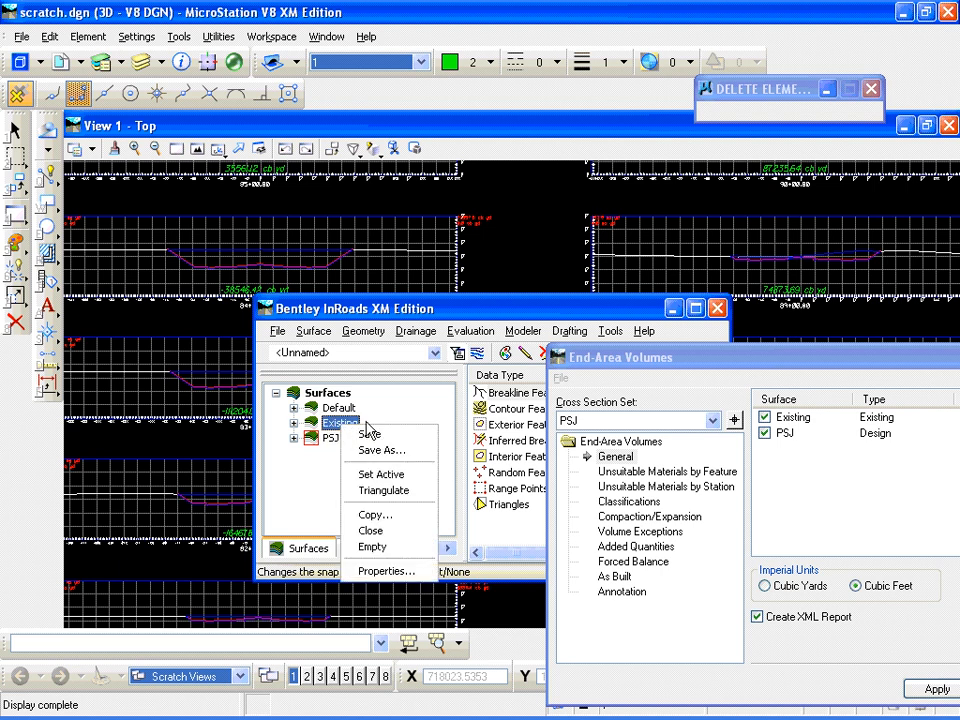
click(396, 574)
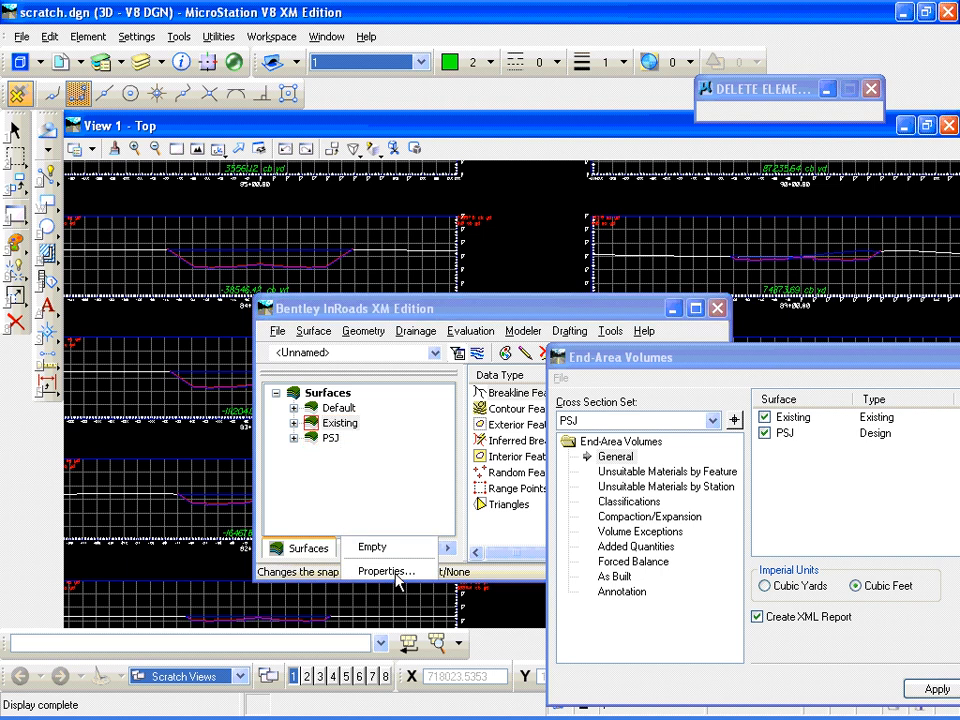
click(358, 145)
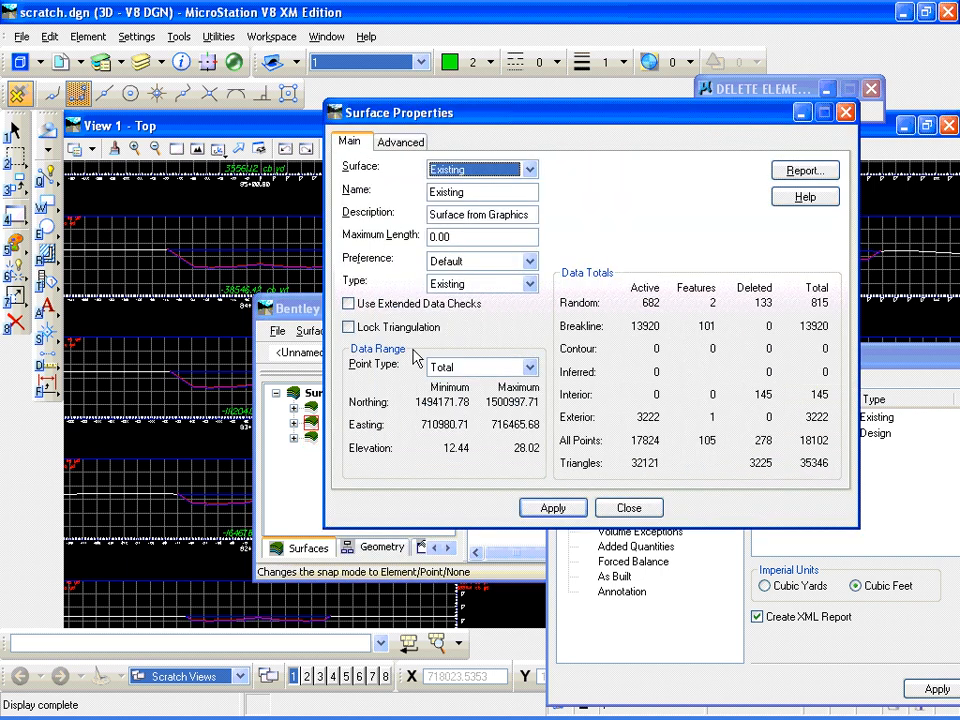
click(529, 285)
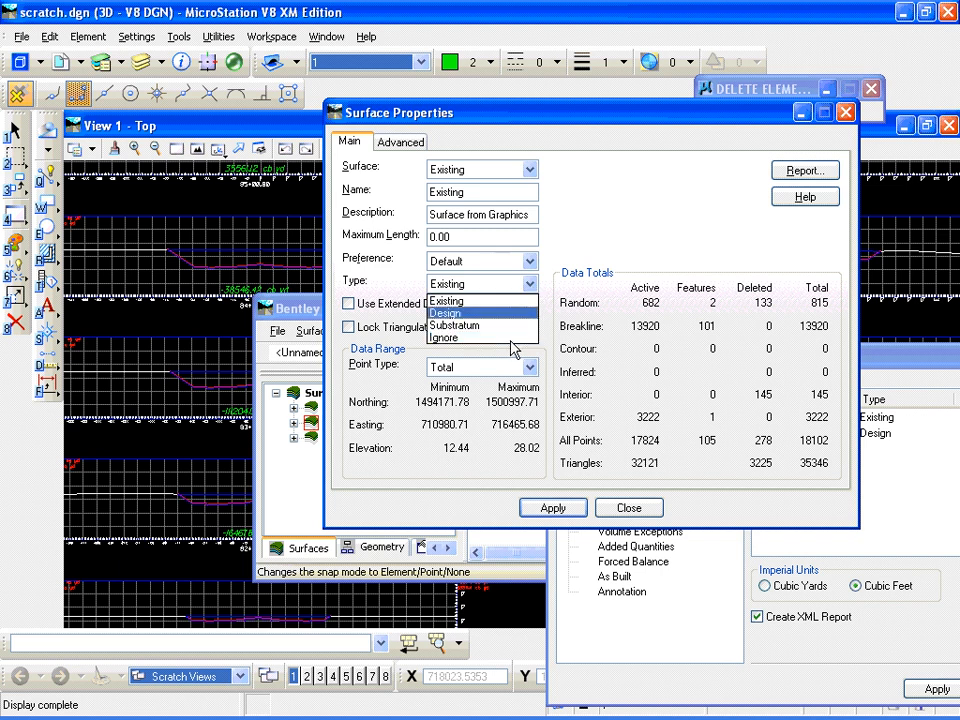
click(506, 303)
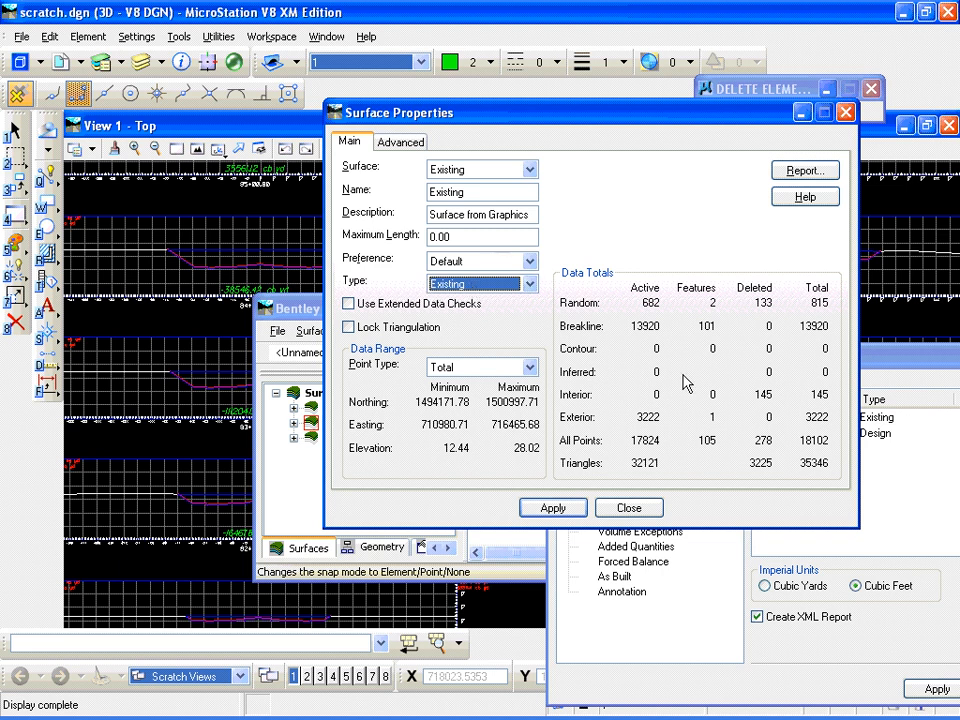
click(629, 507)
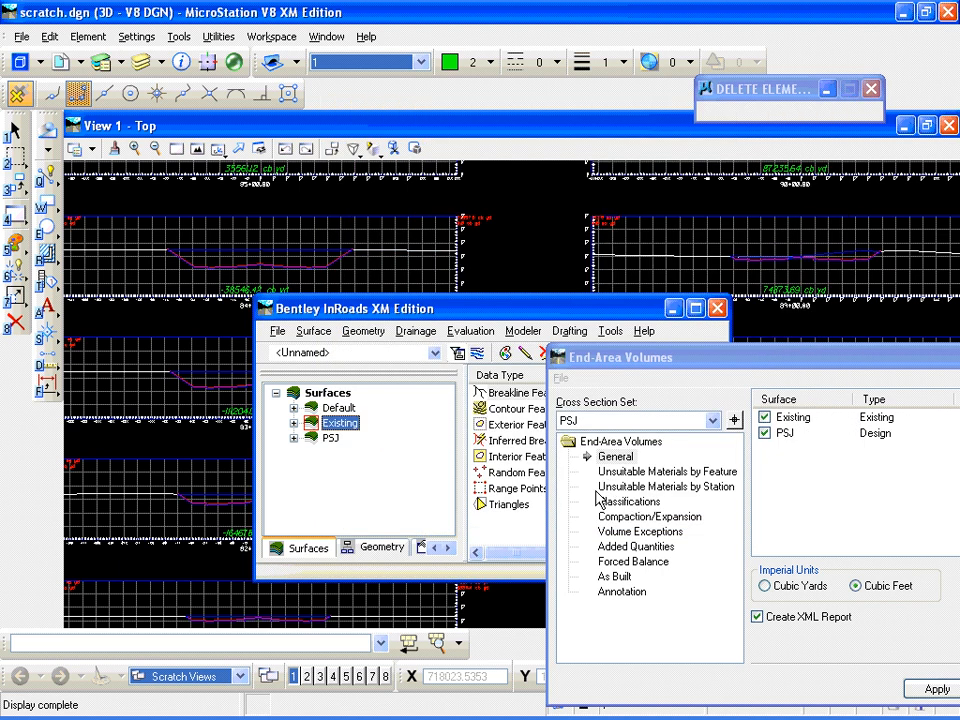
Make the PSJ surface active and check the Type options in its surface properties, keeping Design
click(329, 439)
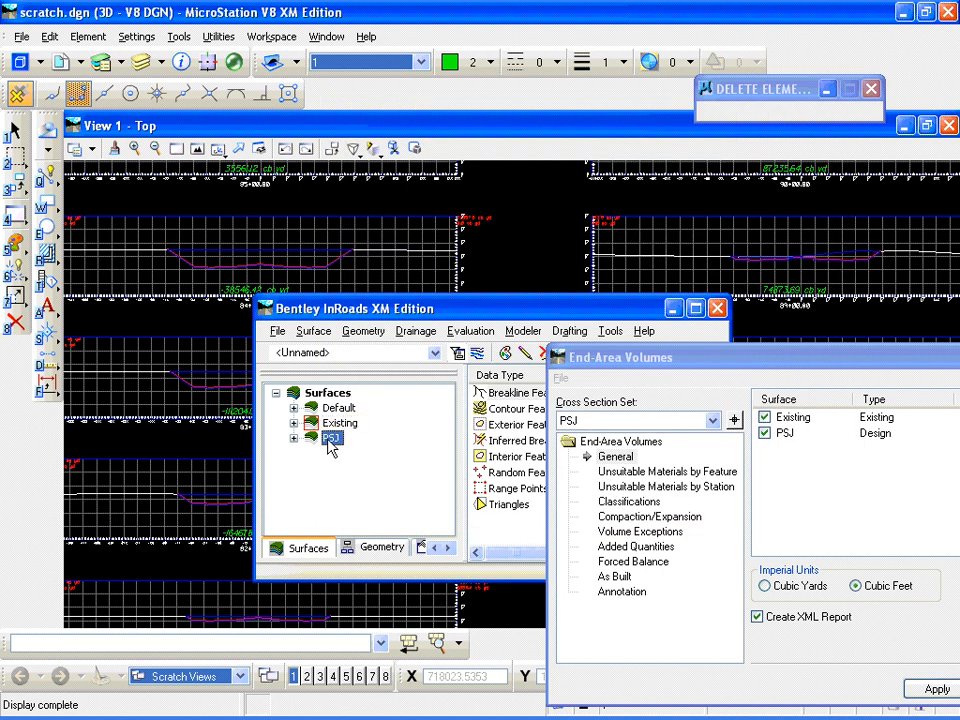
right_click(331, 444)
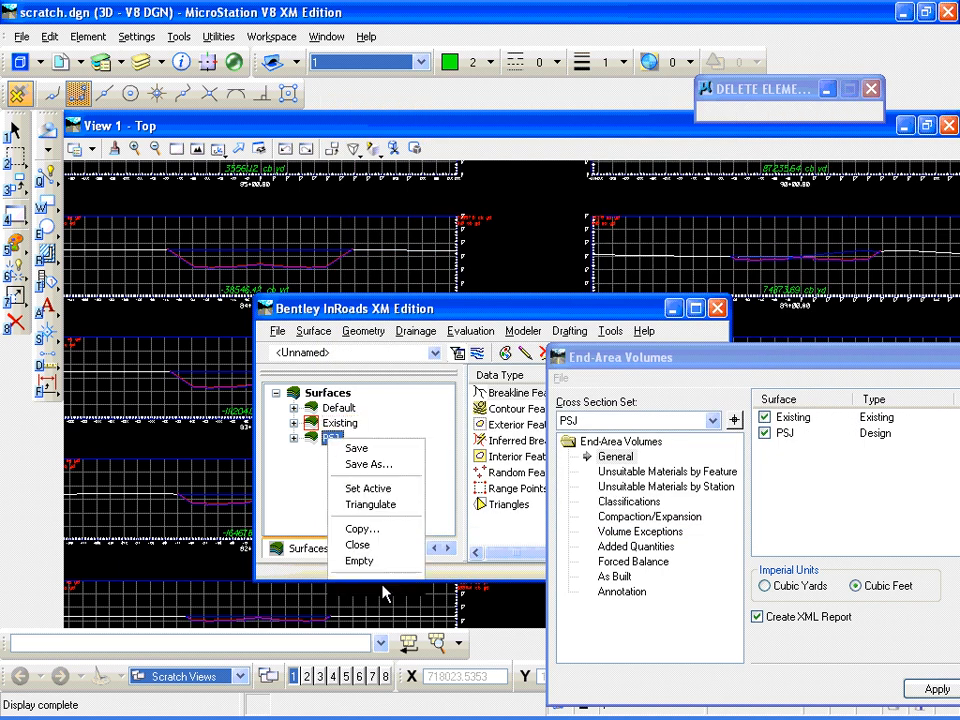
click(372, 489)
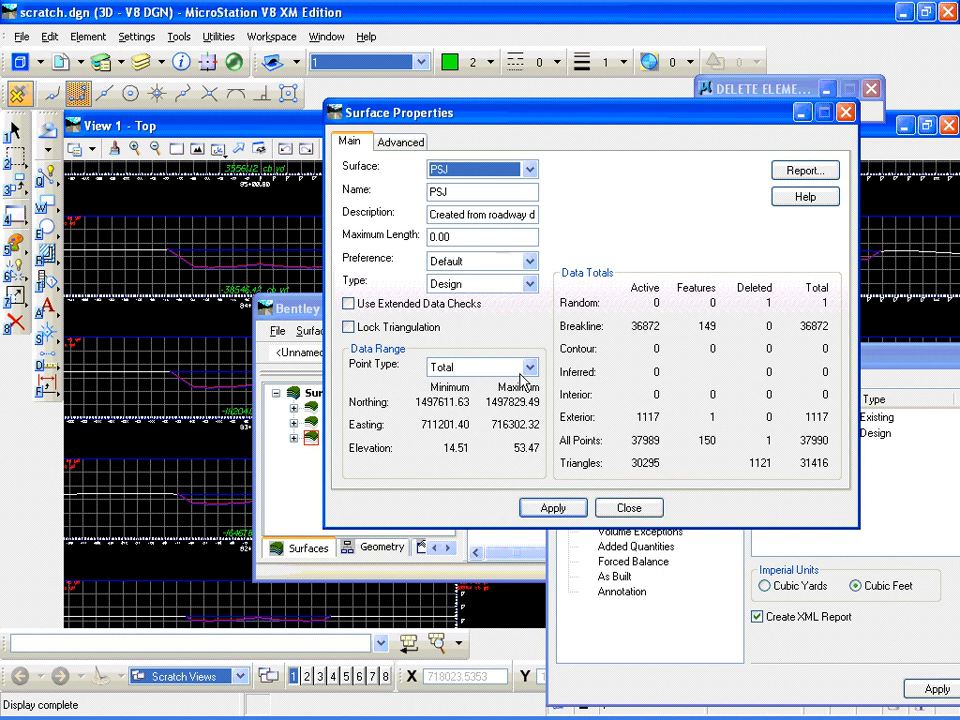
click(529, 284)
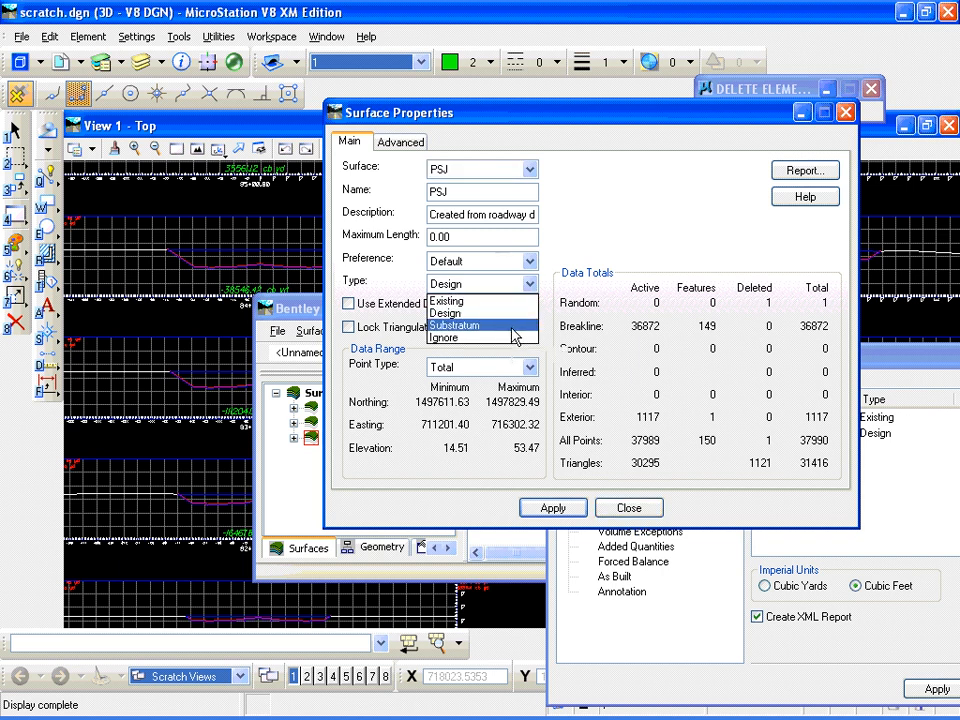
click(581, 243)
click(643, 511)
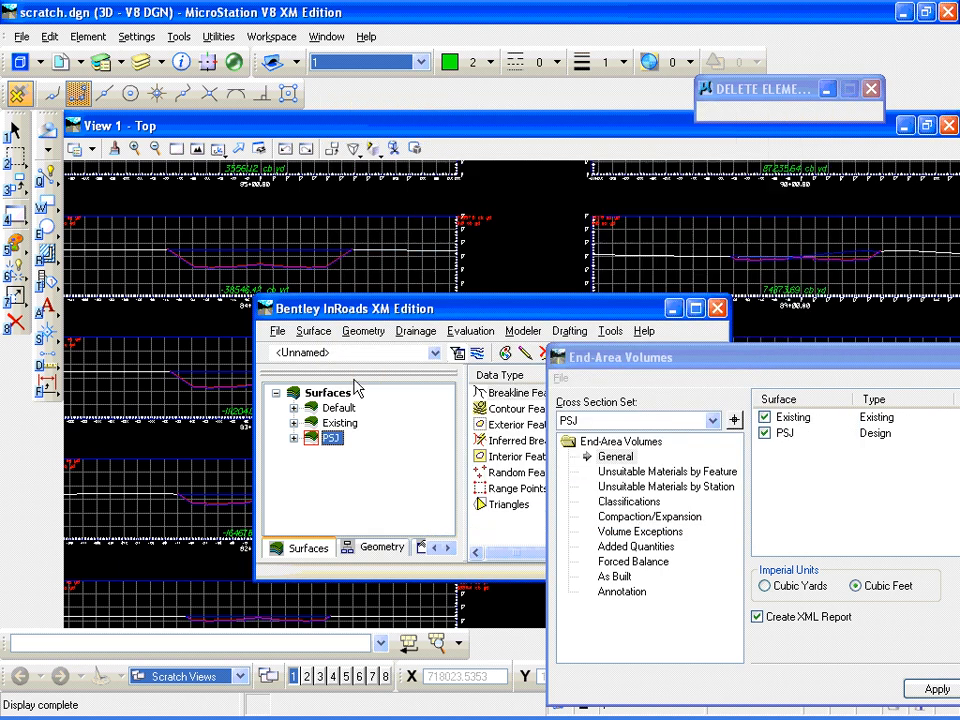
Load the surface file Exist Shale.dtm from the data_final folder
click(281, 340)
click(322, 29)
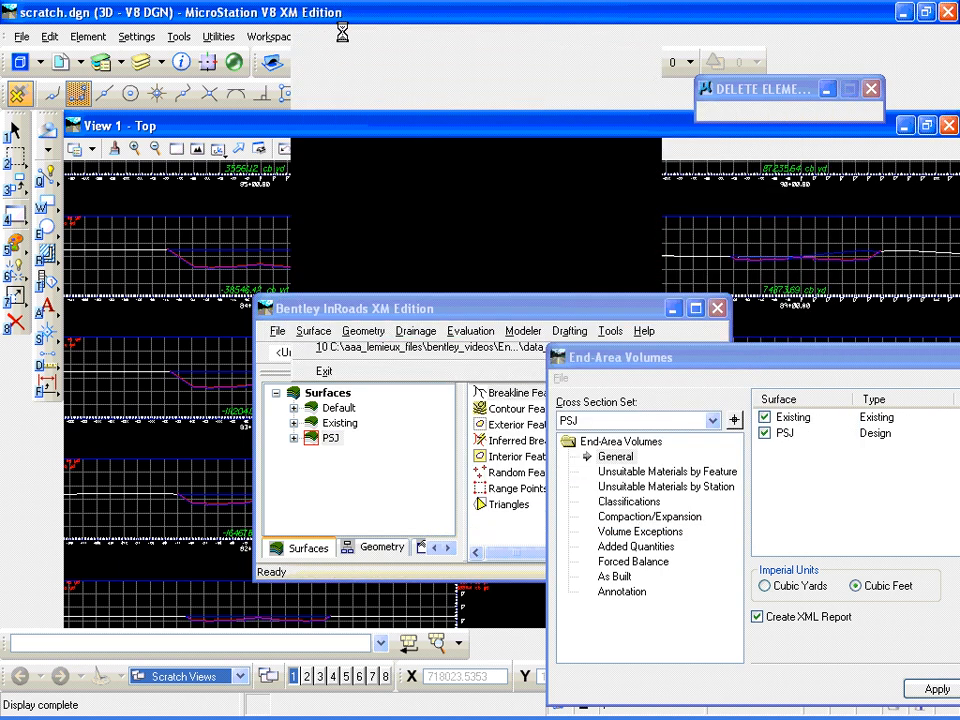
click(392, 330)
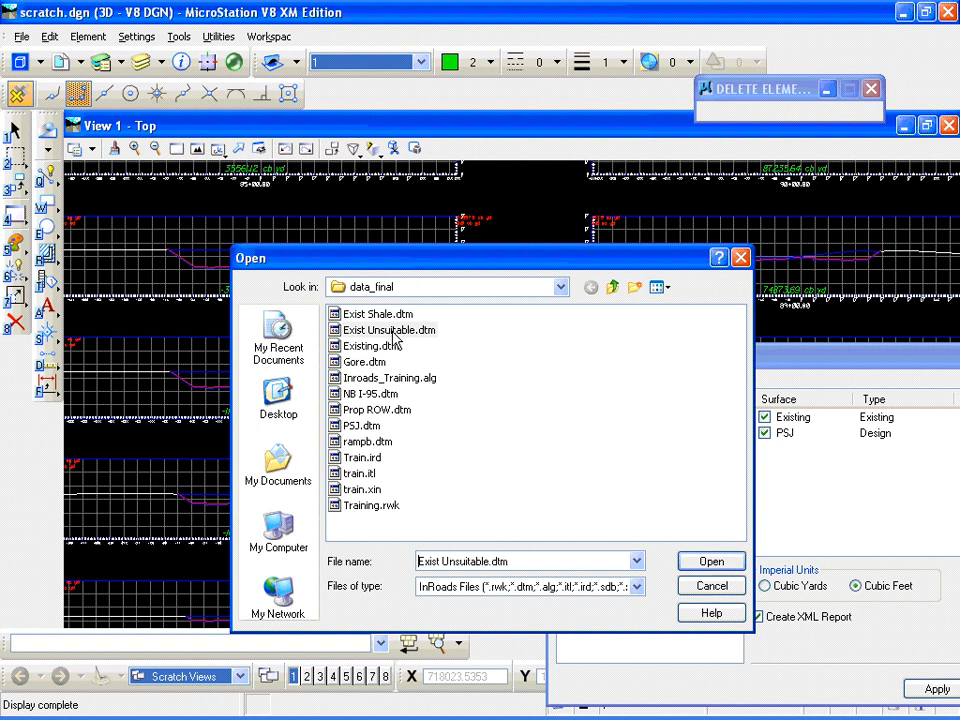
click(376, 314)
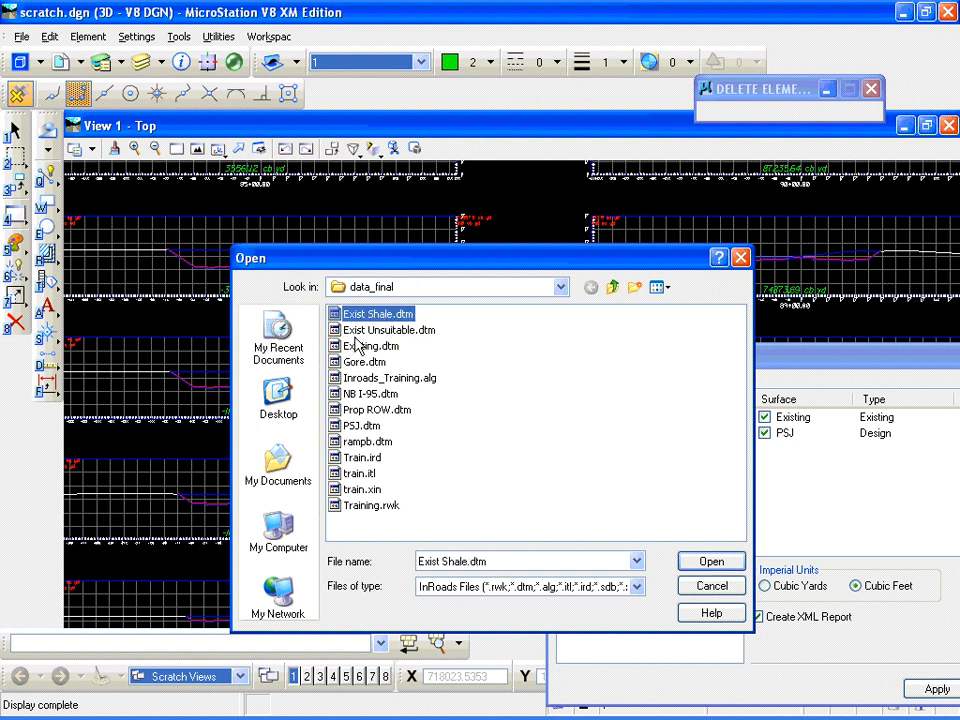
click(702, 563)
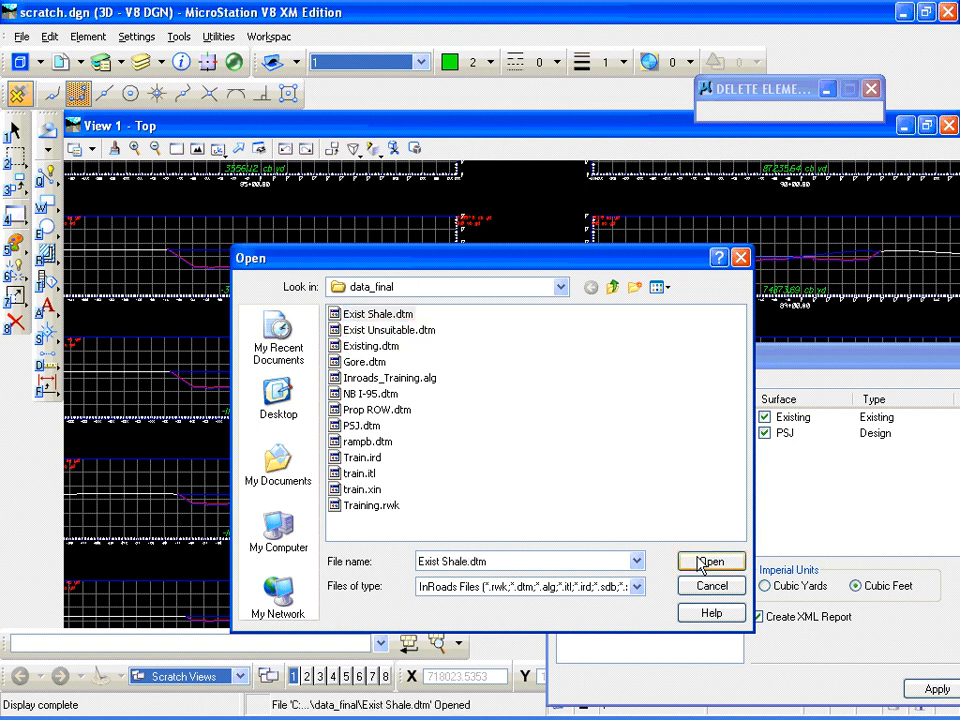
Check the Type setting in the Exist Shale surface's properties and leave it as it is
right_click(351, 455)
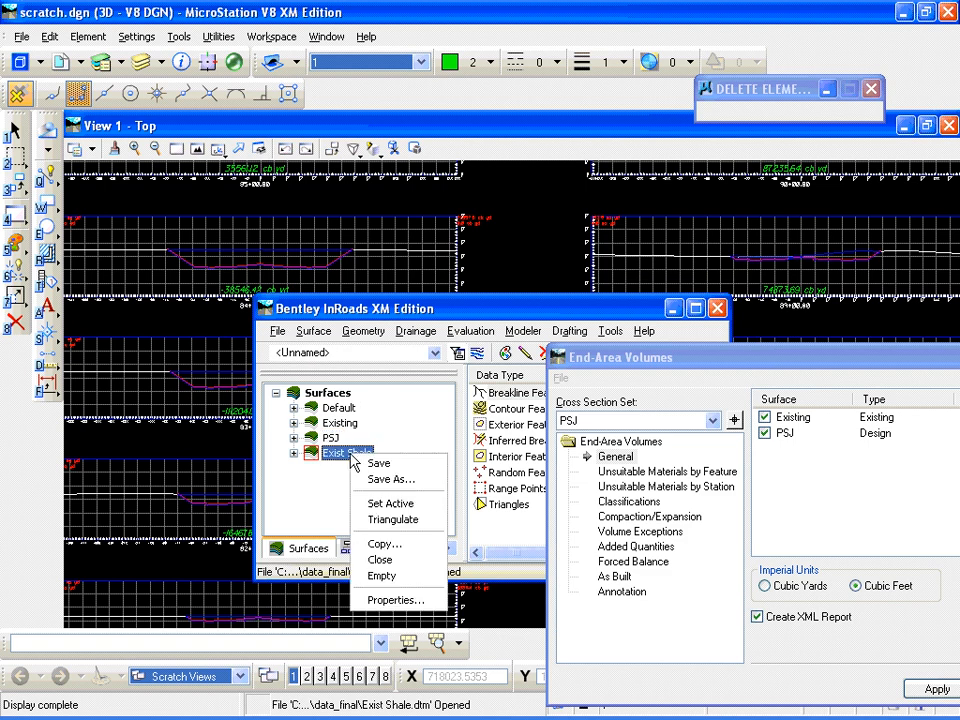
click(393, 599)
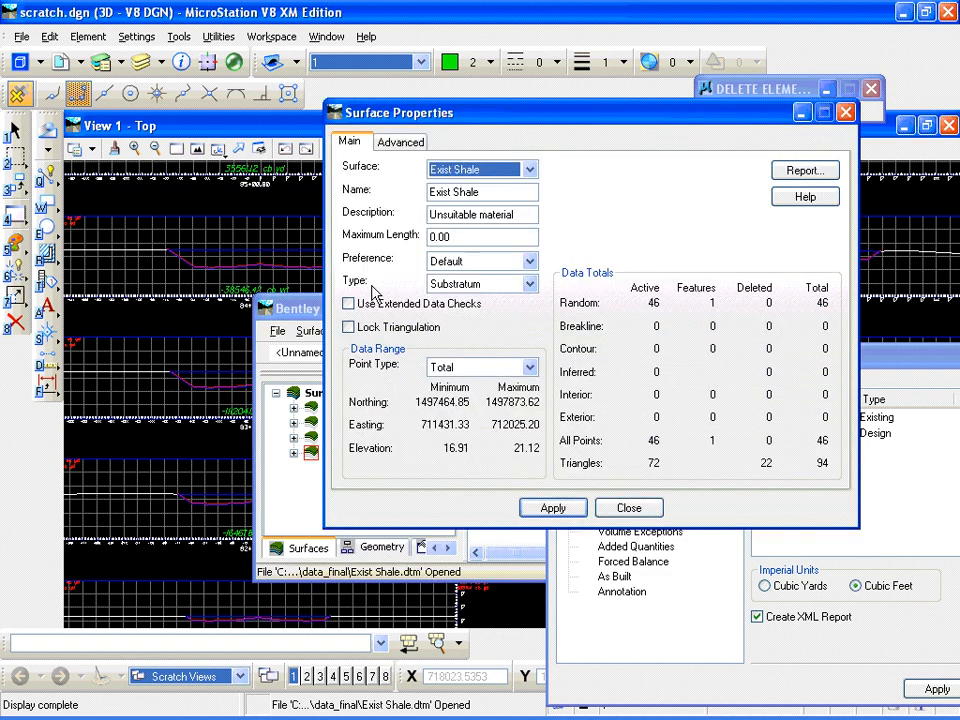
click(630, 512)
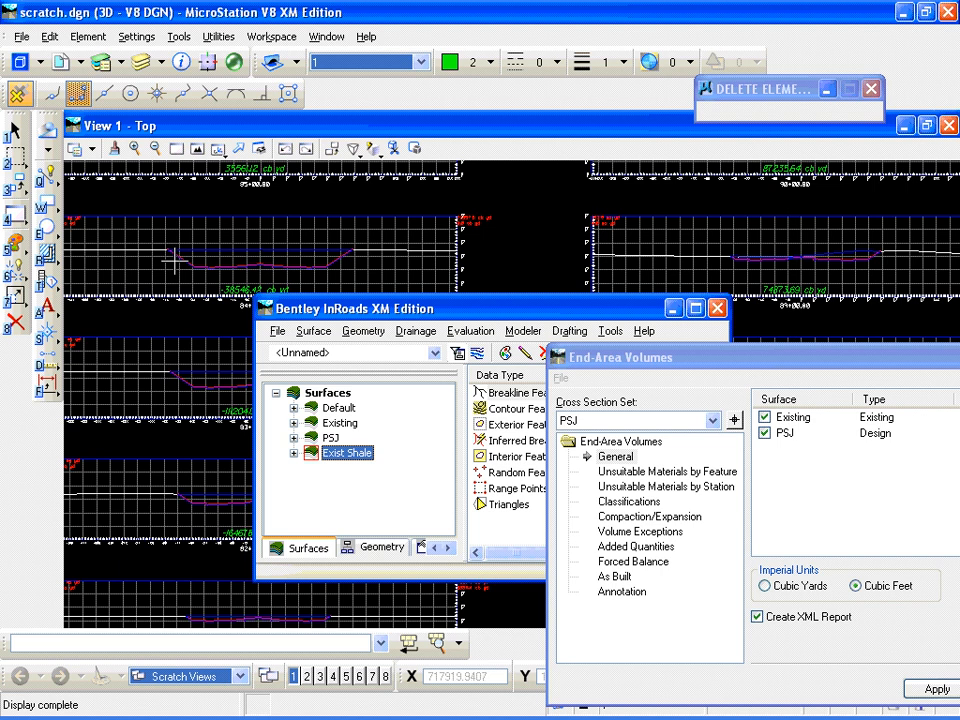
Load the surface file Prop ROW.dtm from the data_final folder and close the file selection
click(305, 333)
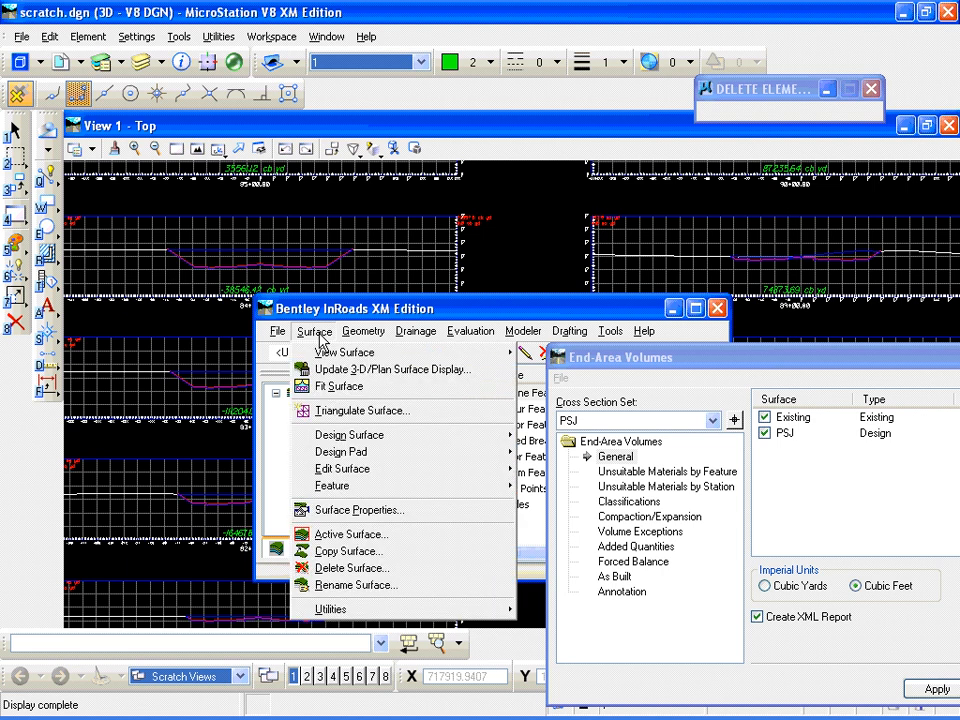
mouse_move(277, 331)
click(358, 28)
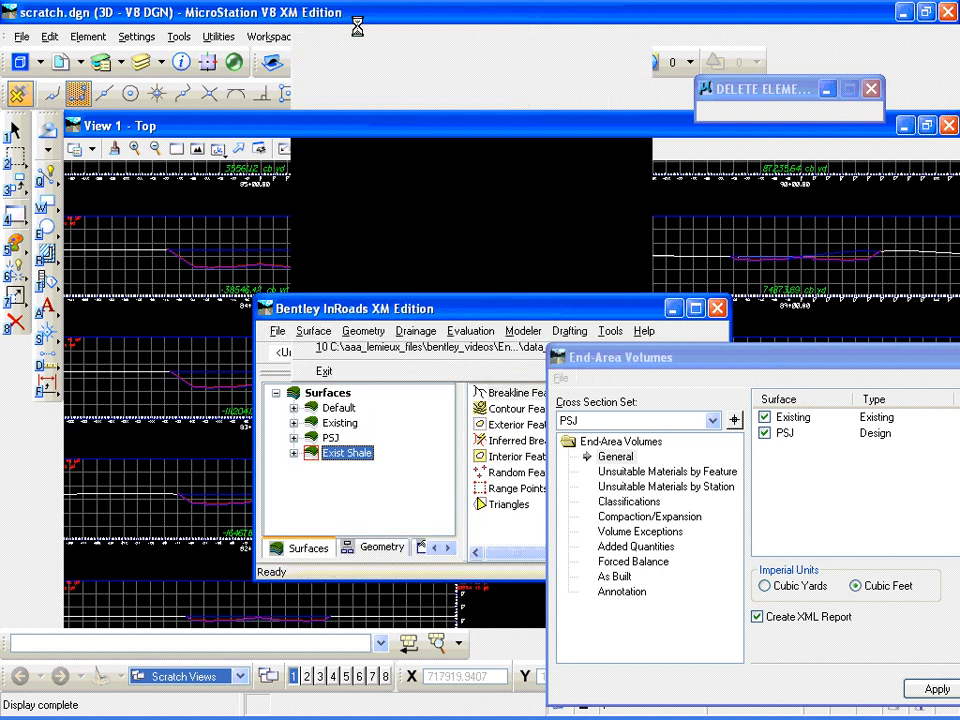
click(375, 409)
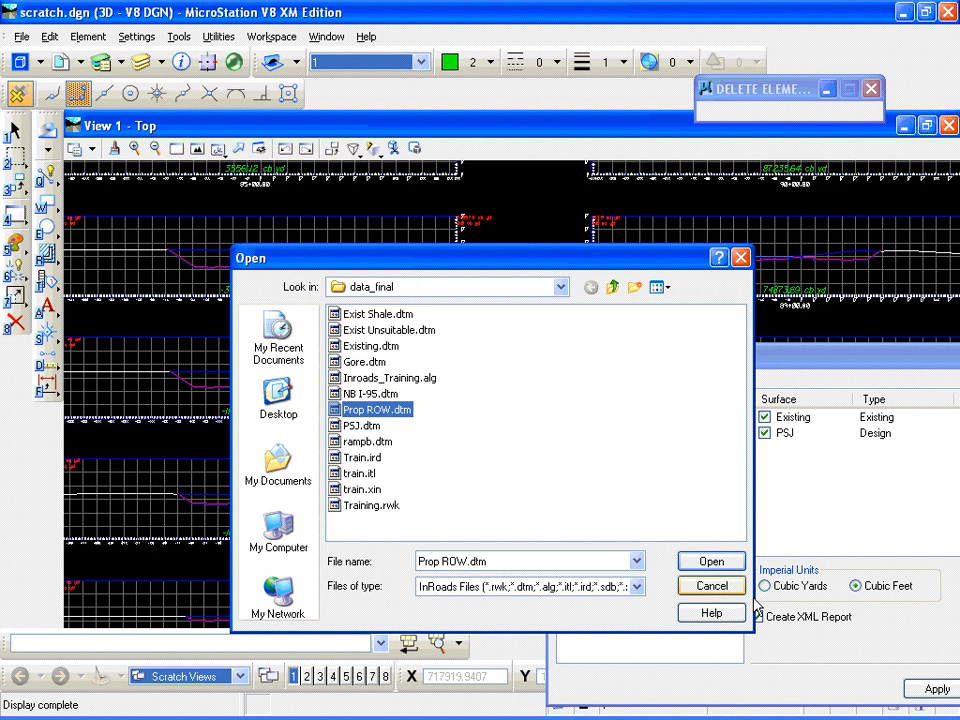
click(710, 560)
click(712, 585)
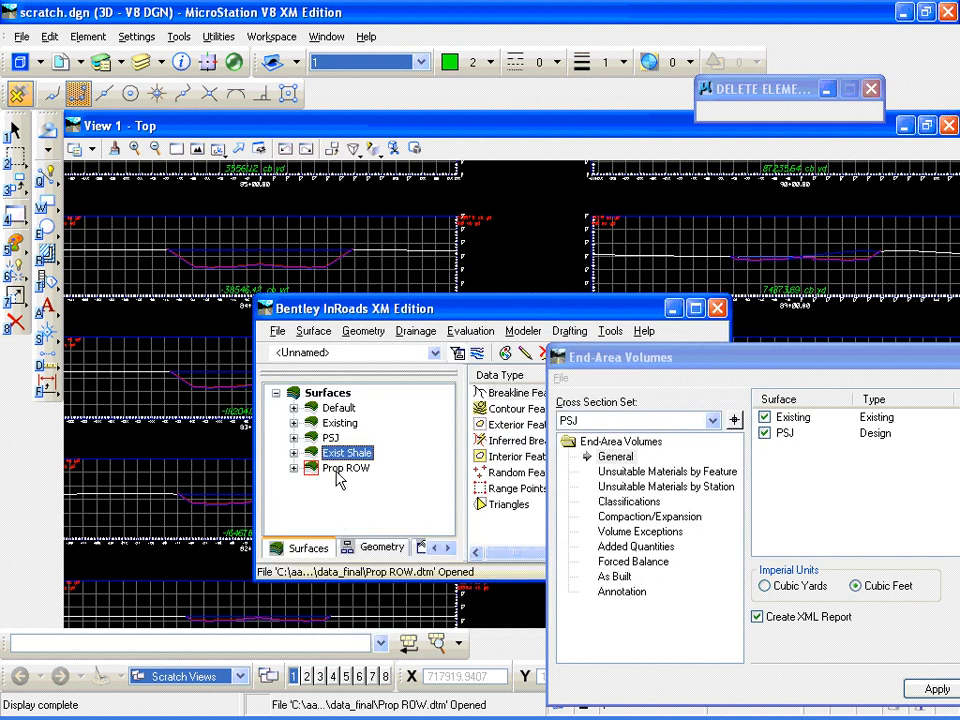
Check the Type setting in the Prop ROW surface's properties and leave it as it is
right_click(350, 478)
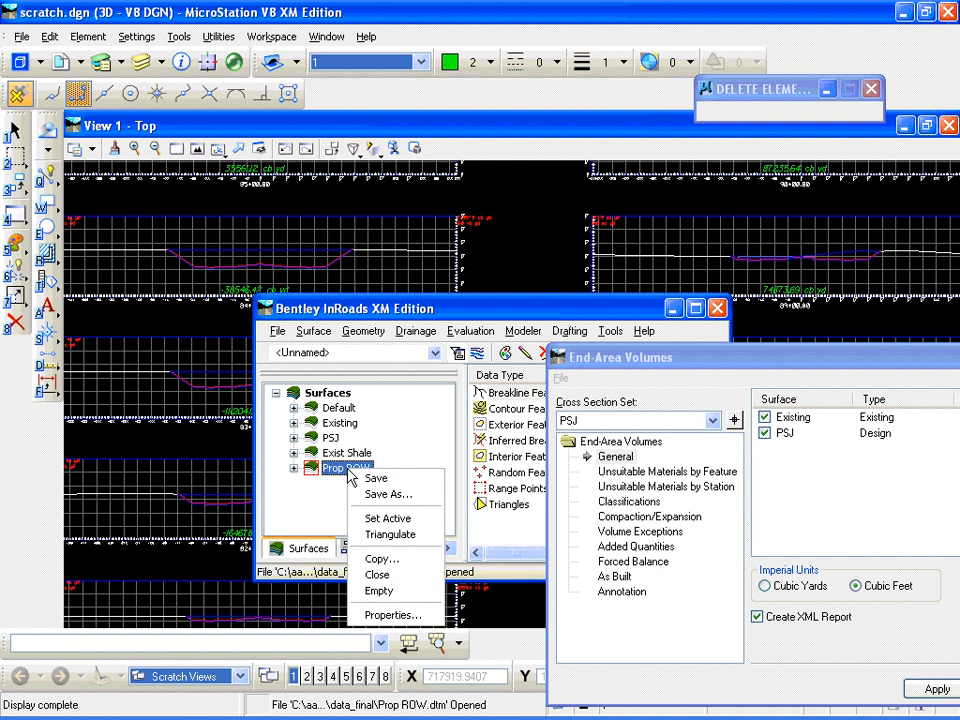
click(395, 615)
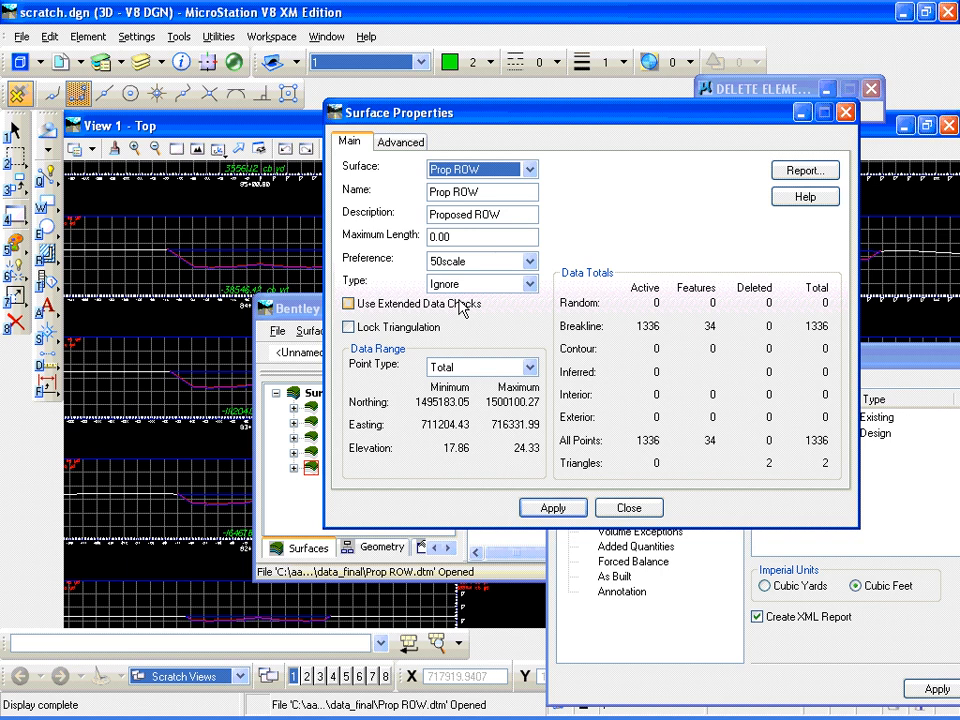
click(625, 508)
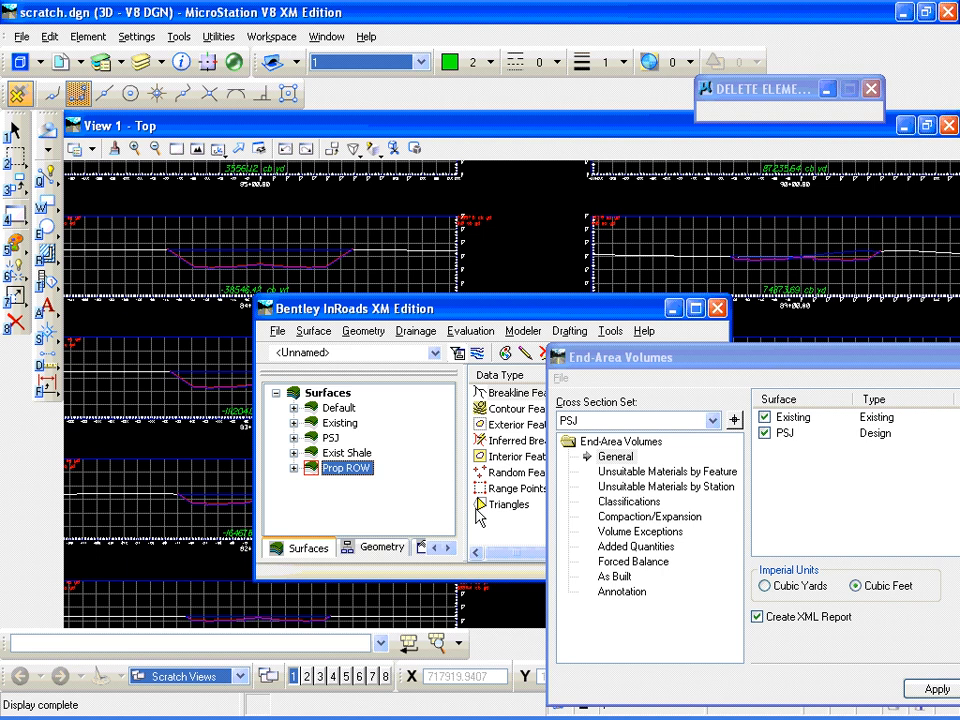
Switch to the slides, advance to the Annotation and XML Reports slide, and return to MicroStation
key(alt+Tab)
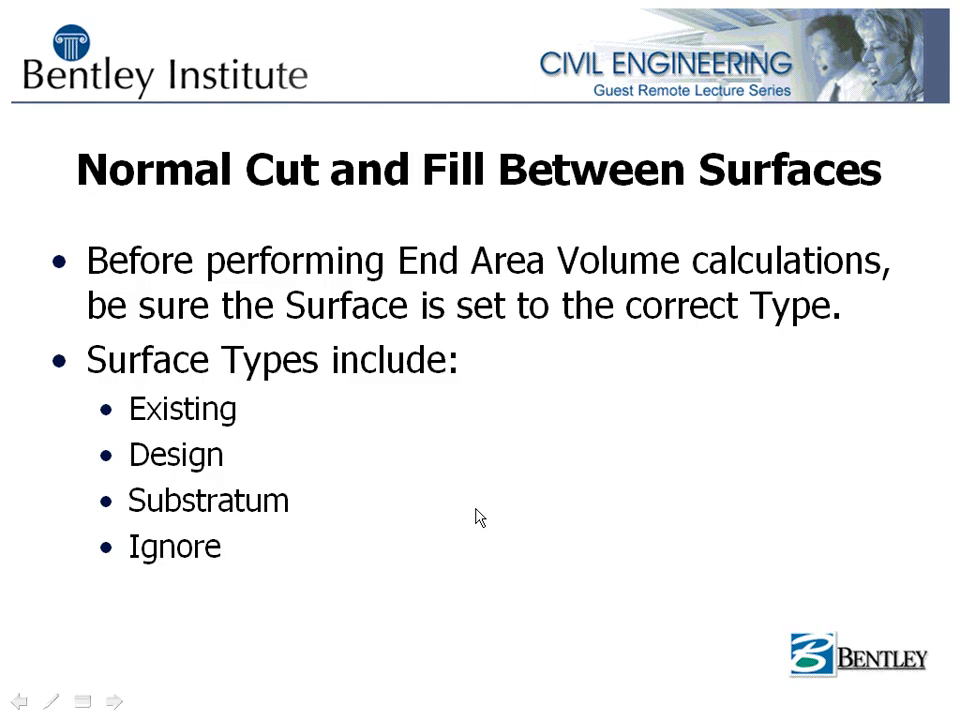
key(Right)
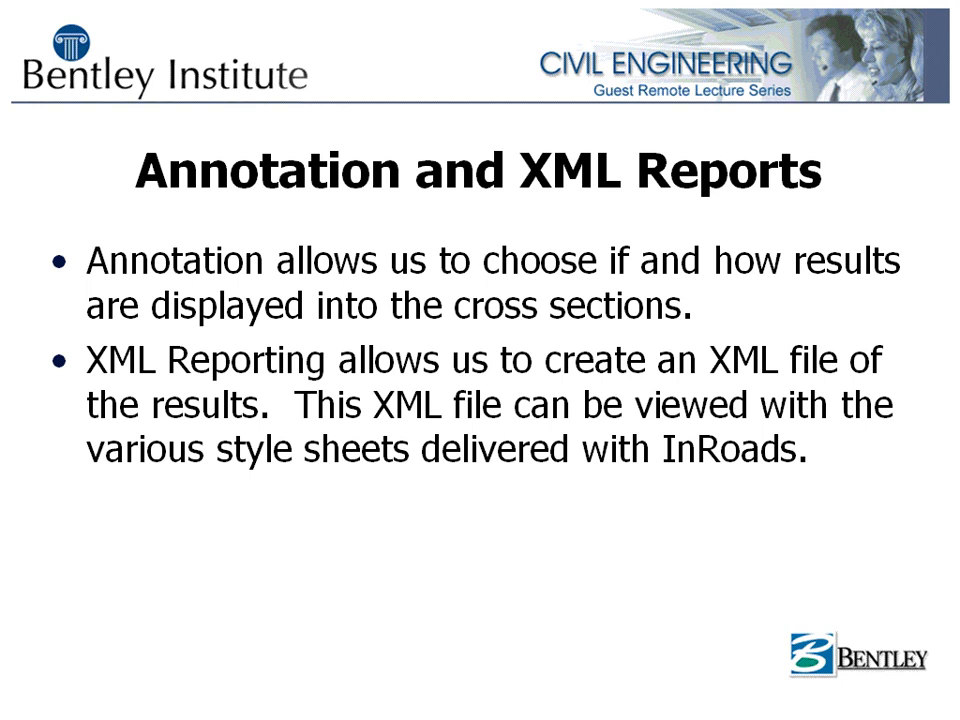
key(alt+Tab)
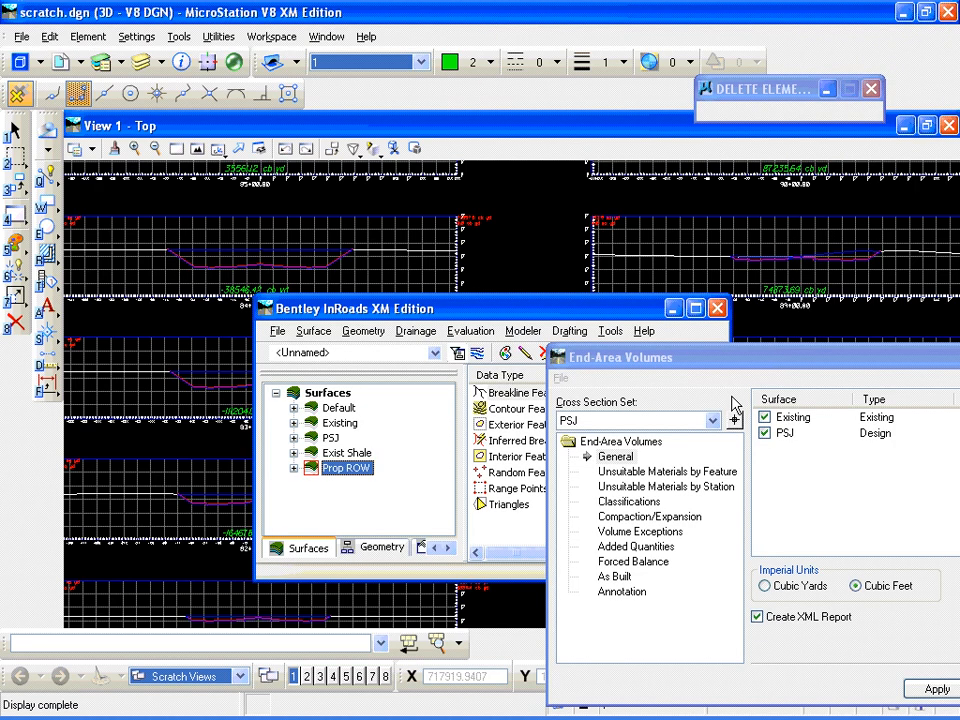
Review the Annotation objects and suffixes and the General method, station limit and unit options for the end-area volumes
drag(660, 357, 455, 237)
click(419, 472)
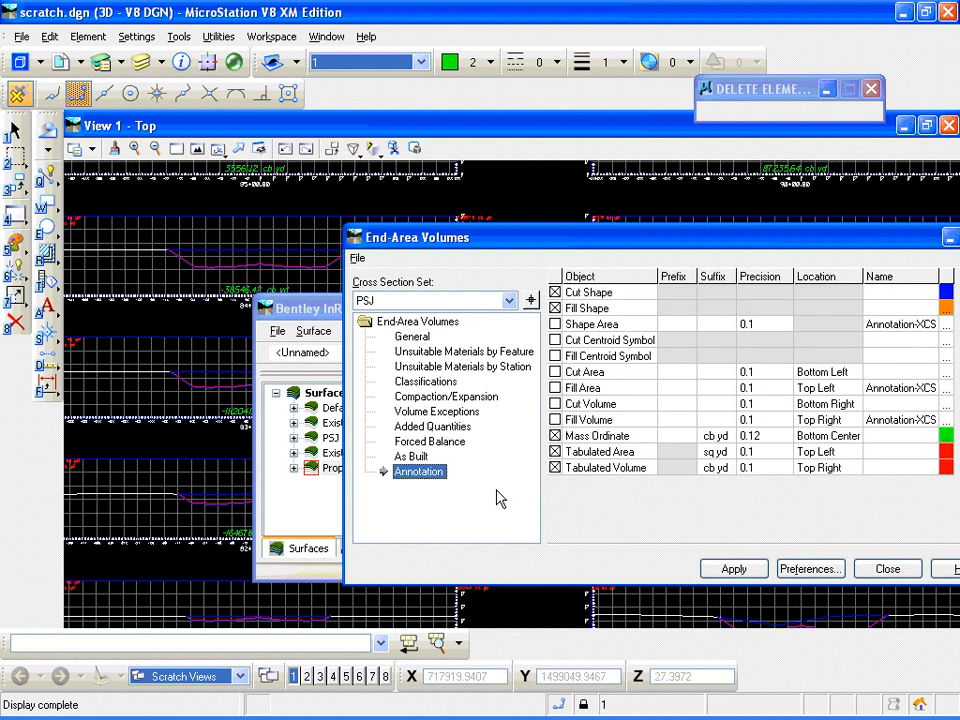
drag(566, 243, 487, 208)
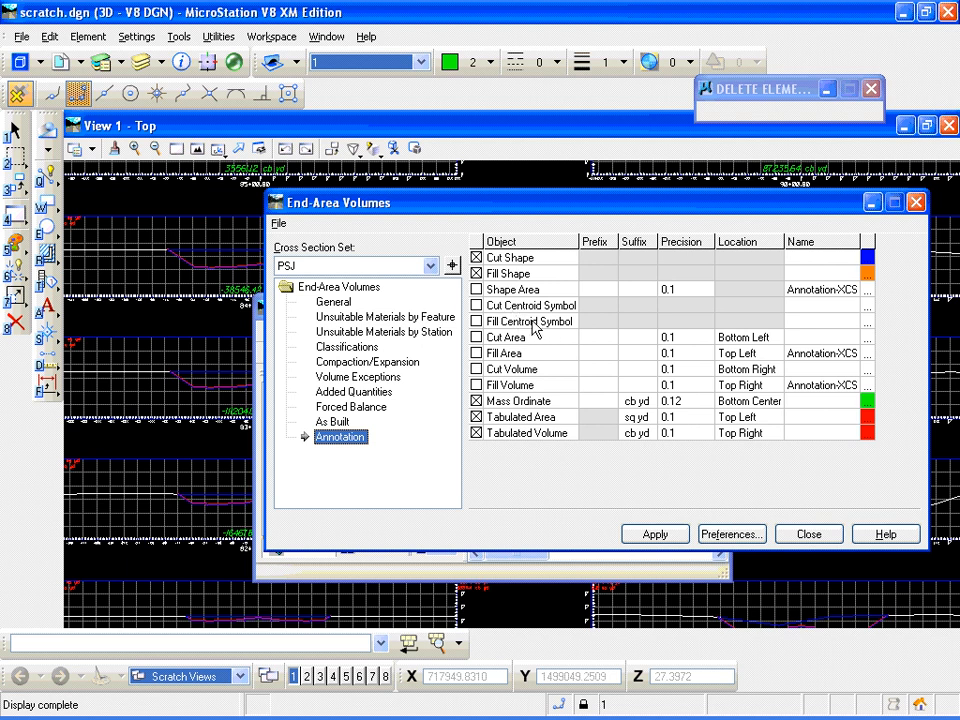
click(349, 306)
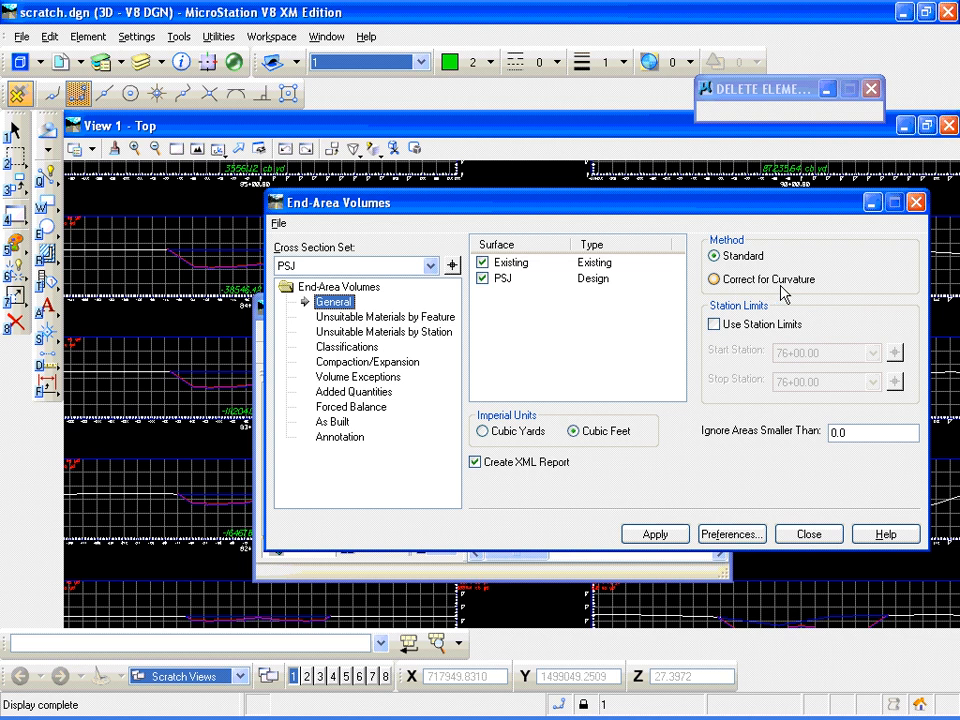
click(345, 439)
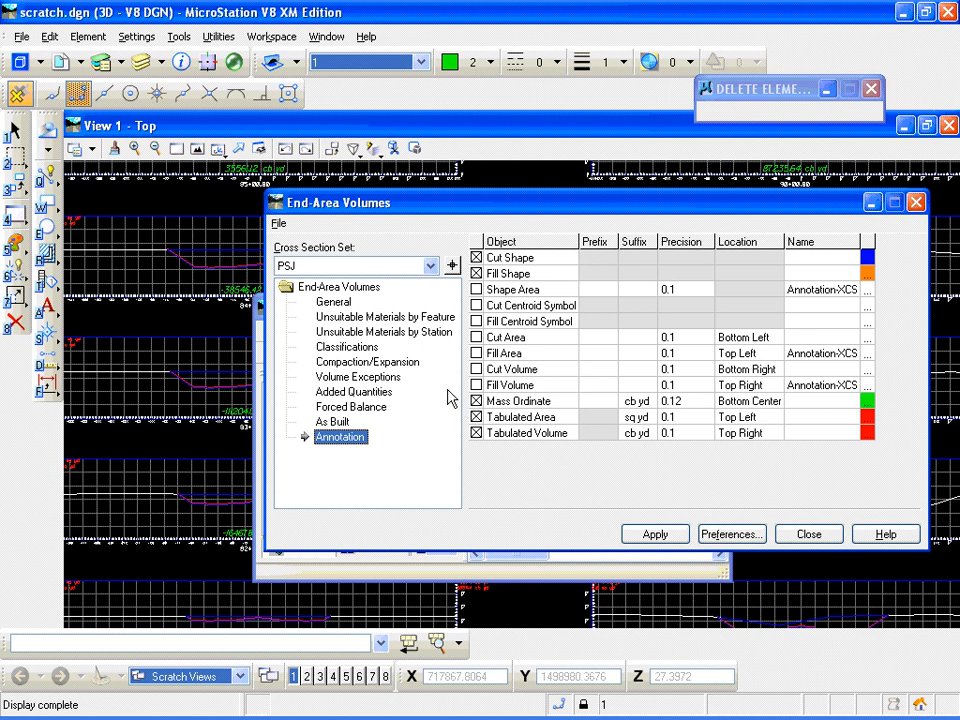
click(334, 301)
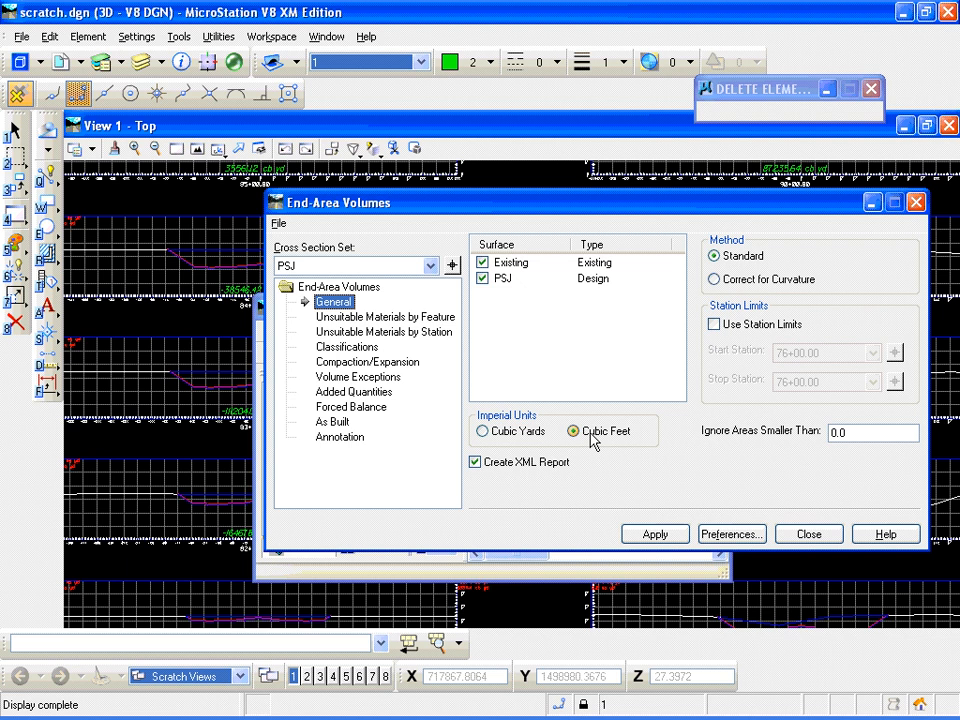
Measure the area of the cut shape in the cross section below 85+00.00 and compare it with the red tabulated area text
drag(449, 204, 601, 278)
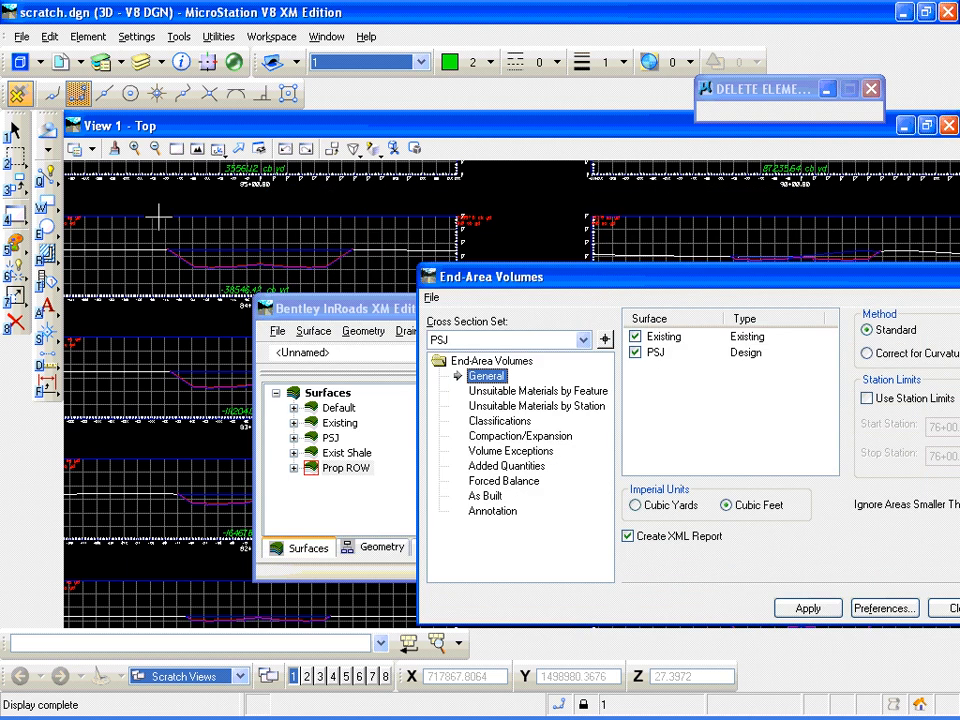
middle_drag(161, 216, 281, 216)
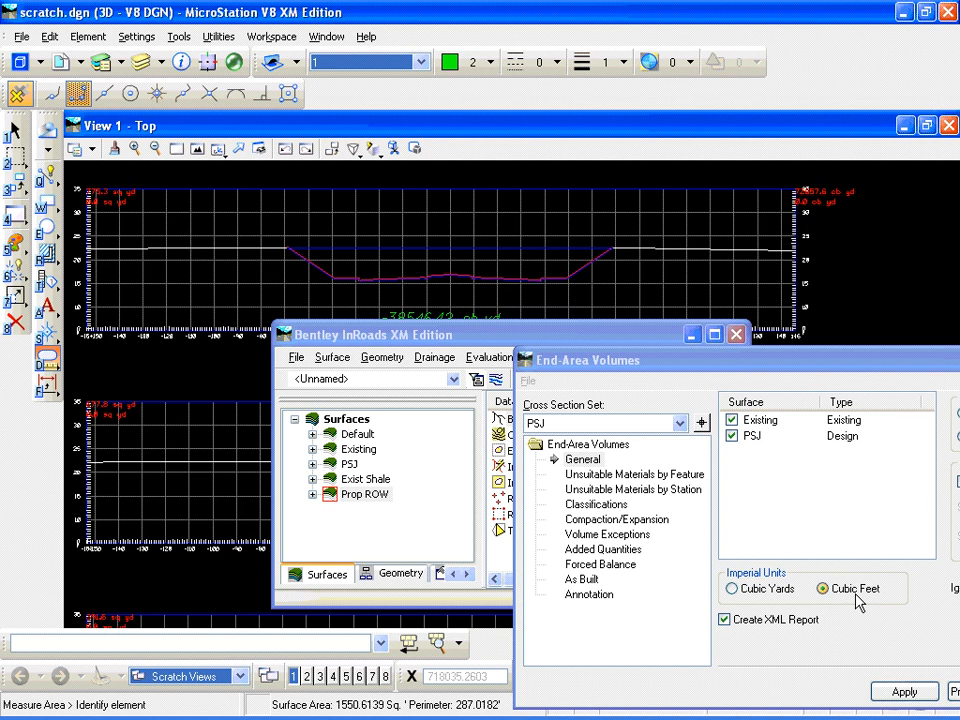
middle_drag(160, 251, 232, 254)
scroll(172, 192, up, 3)
middle_drag(172, 190, 186, 256)
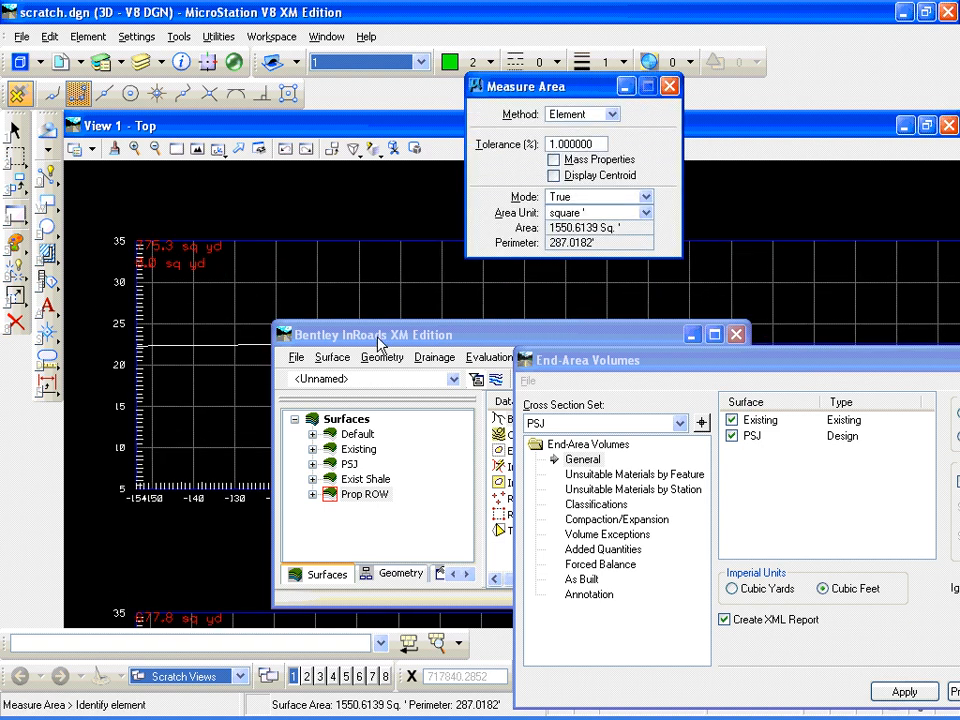
drag(378, 343, 342, 449)
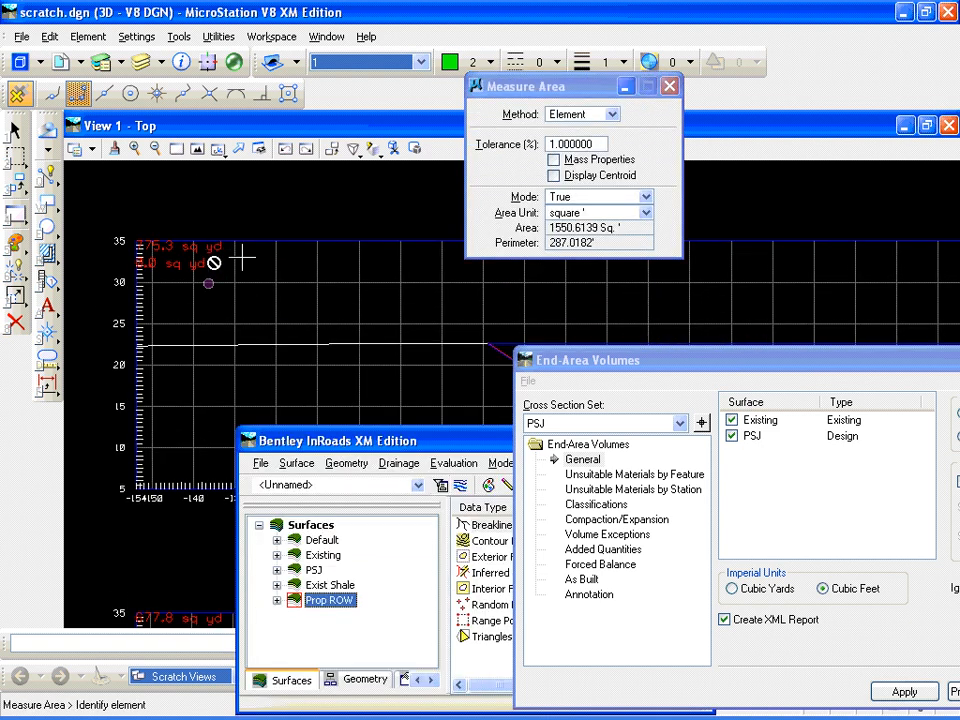
drag(660, 362, 665, 524)
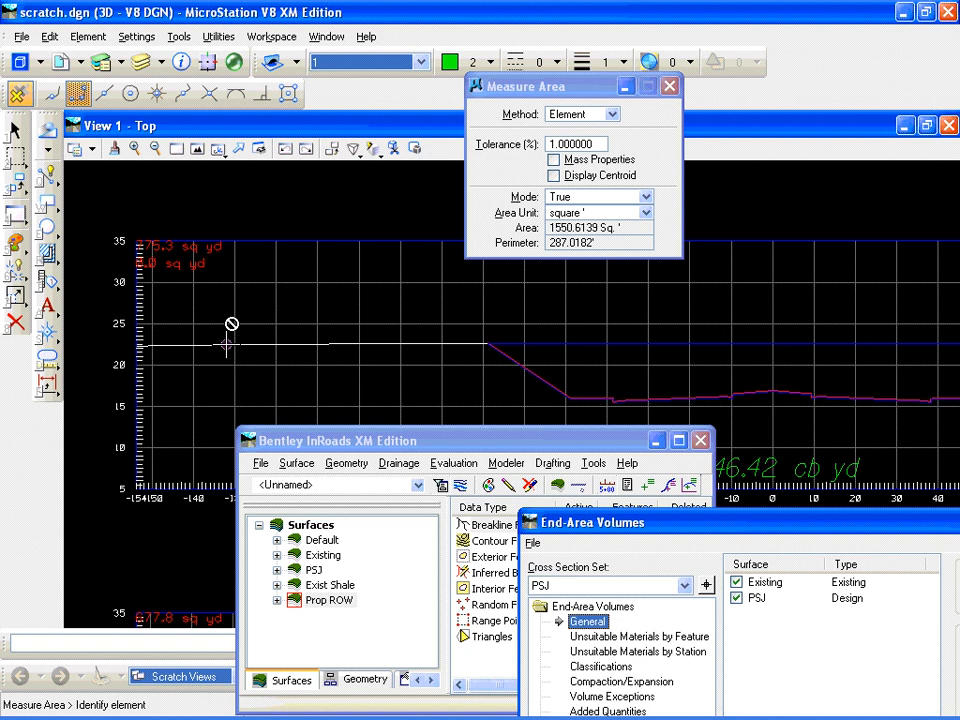
click(49, 362)
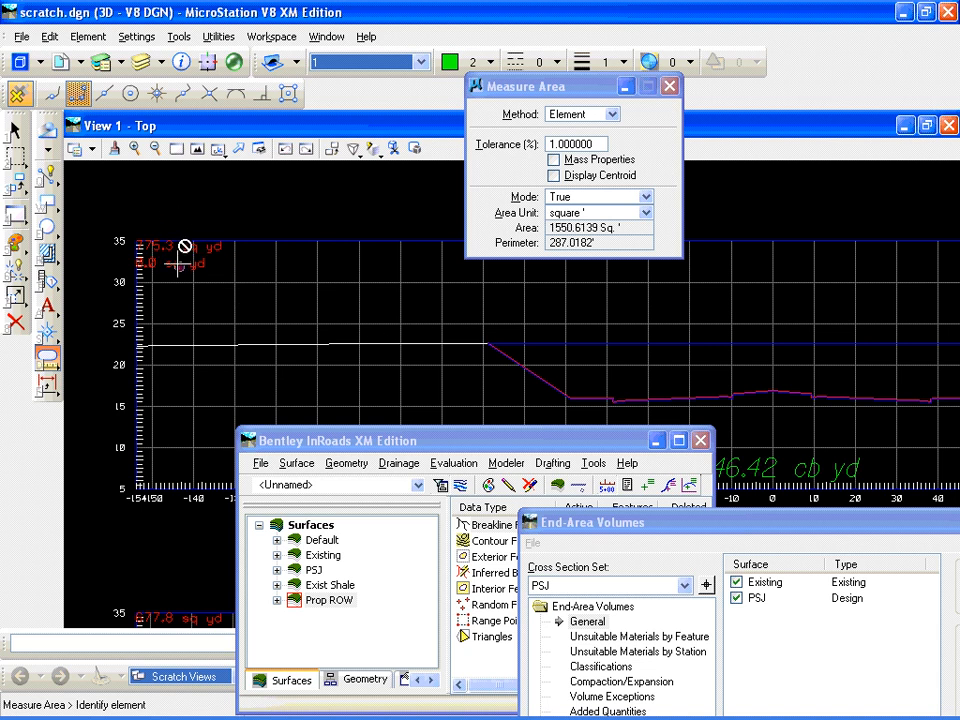
Set the suffix of the Tabulated Area annotation to "sq ft" in the End-Area Volumes settings
drag(687, 525, 484, 292)
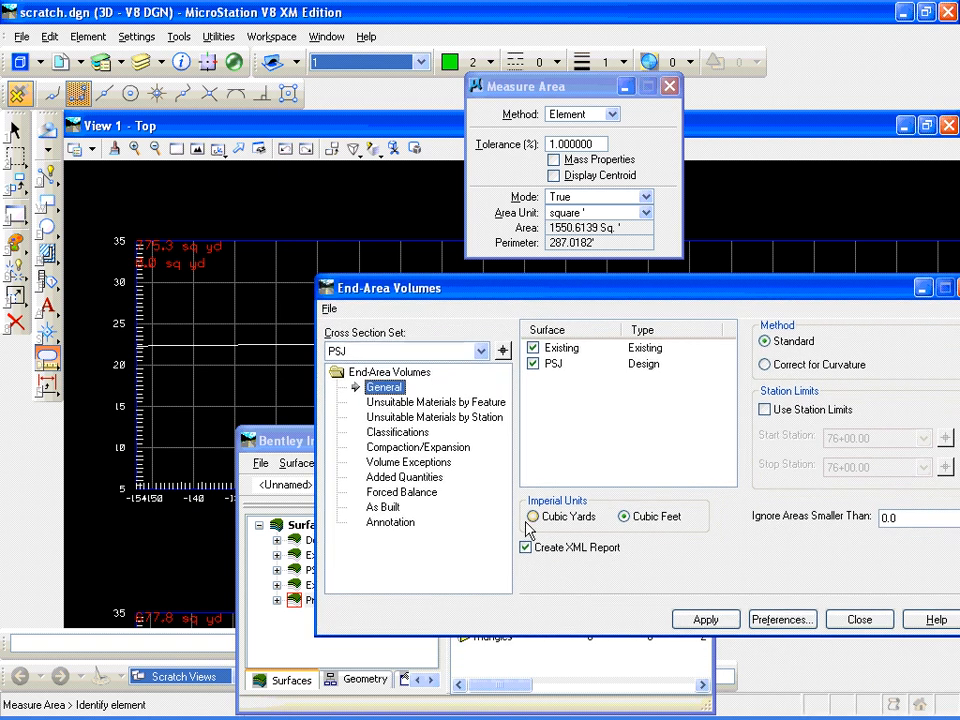
click(395, 523)
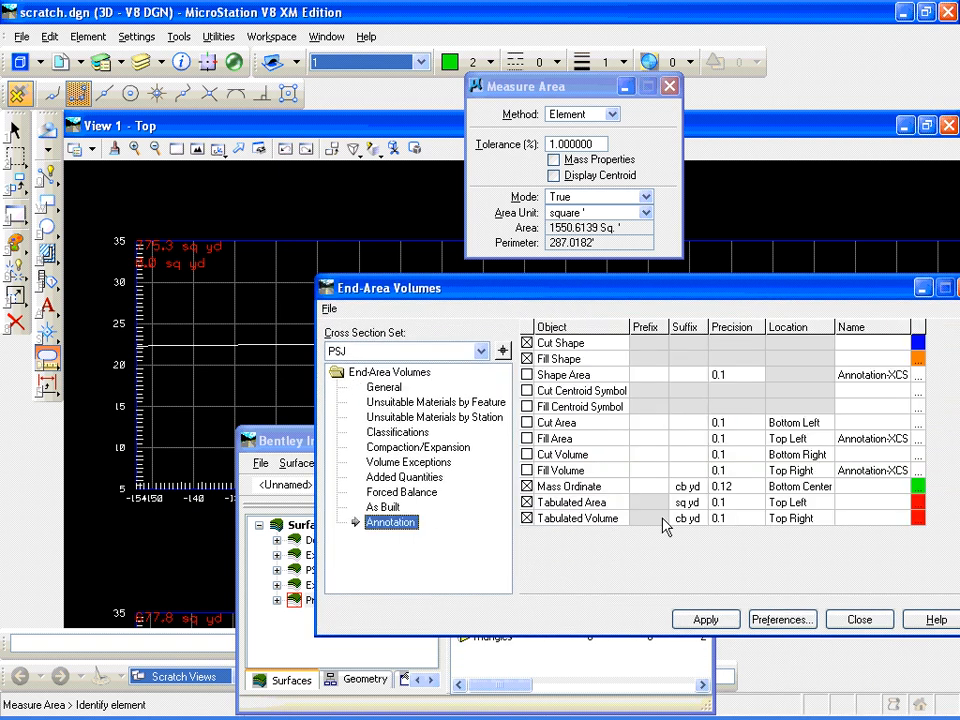
click(684, 503)
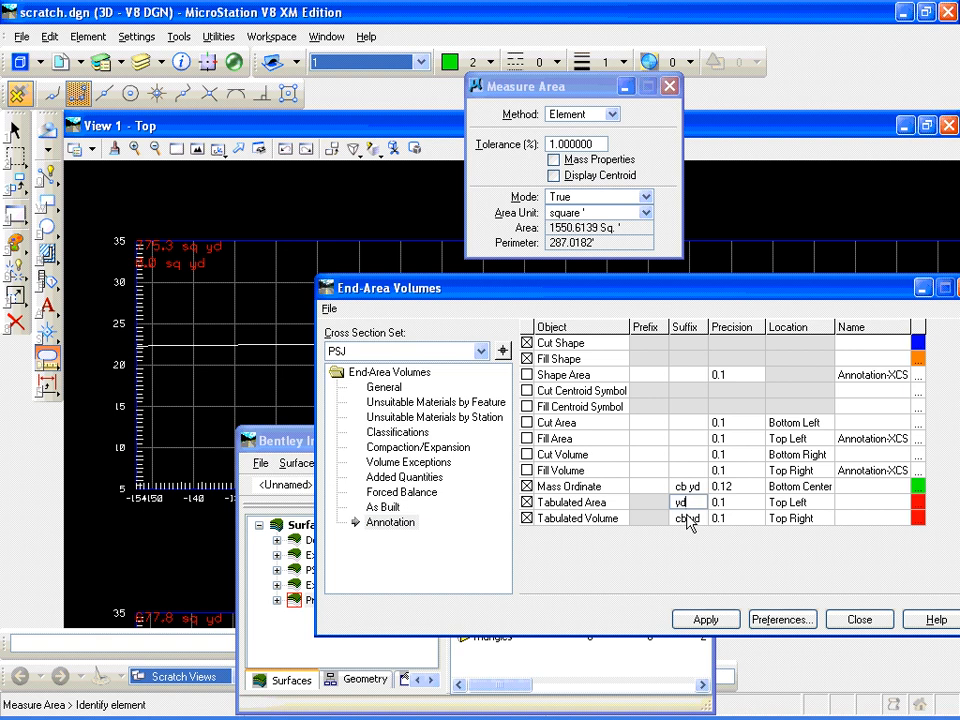
key(BackSpace)
text(sq ft)
Examine the tabulated volume text beside the measured cross section, then check the General Imperial Units and XML report options
drag(757, 289, 704, 379)
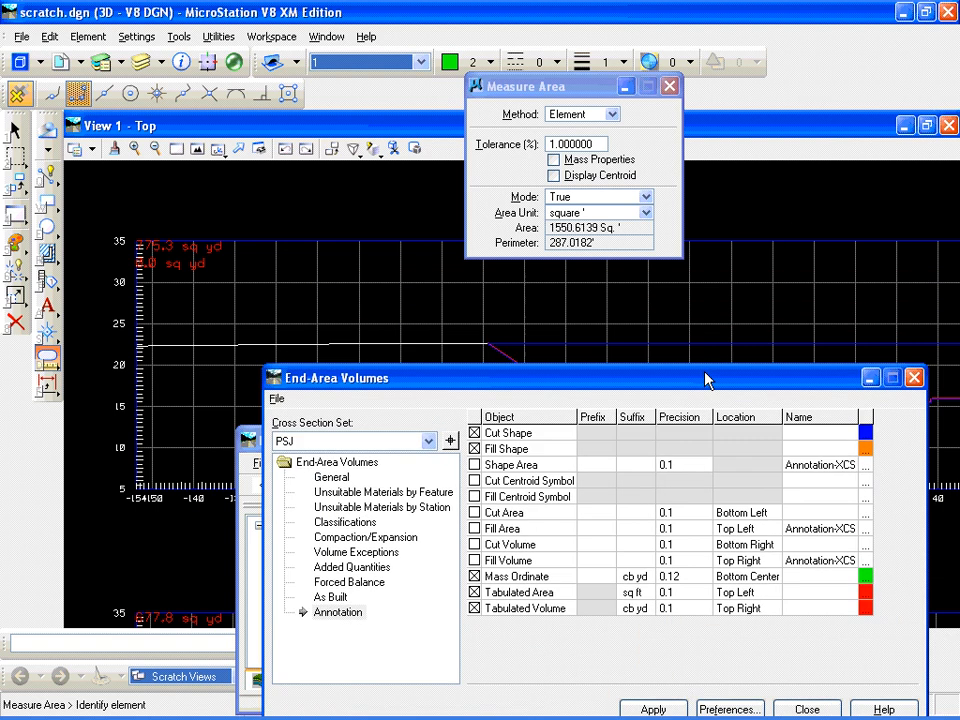
mouse_move(680, 320)
middle_down()
mouse_move(669, 306)
mouse_move(454, 296)
mouse_move(661, 285)
mouse_move(437, 266)
middle_up()
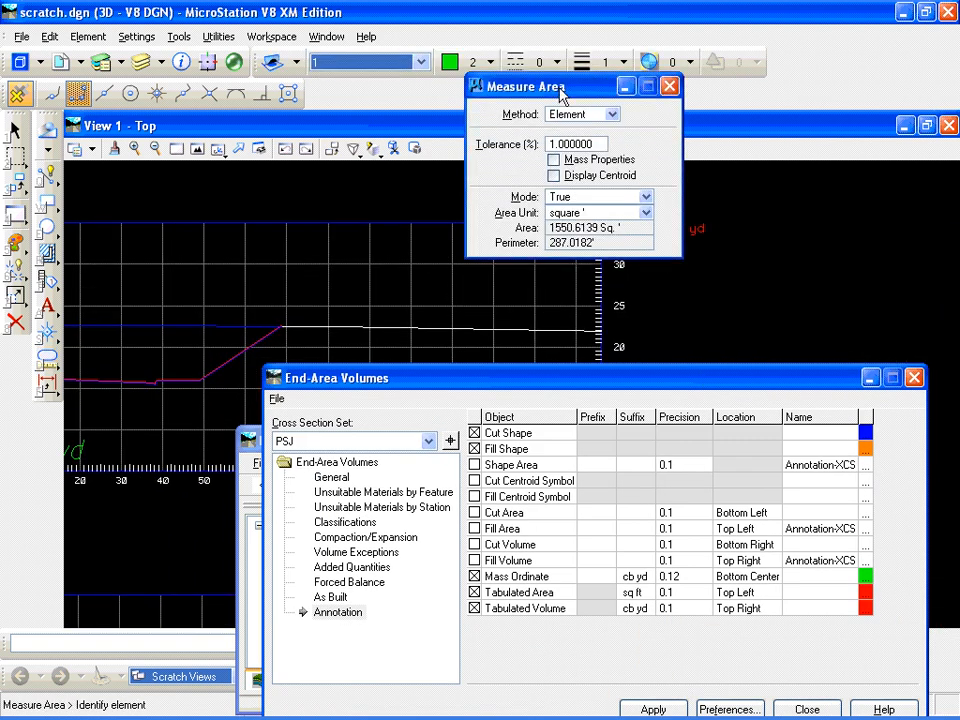
drag(530, 86, 720, 50)
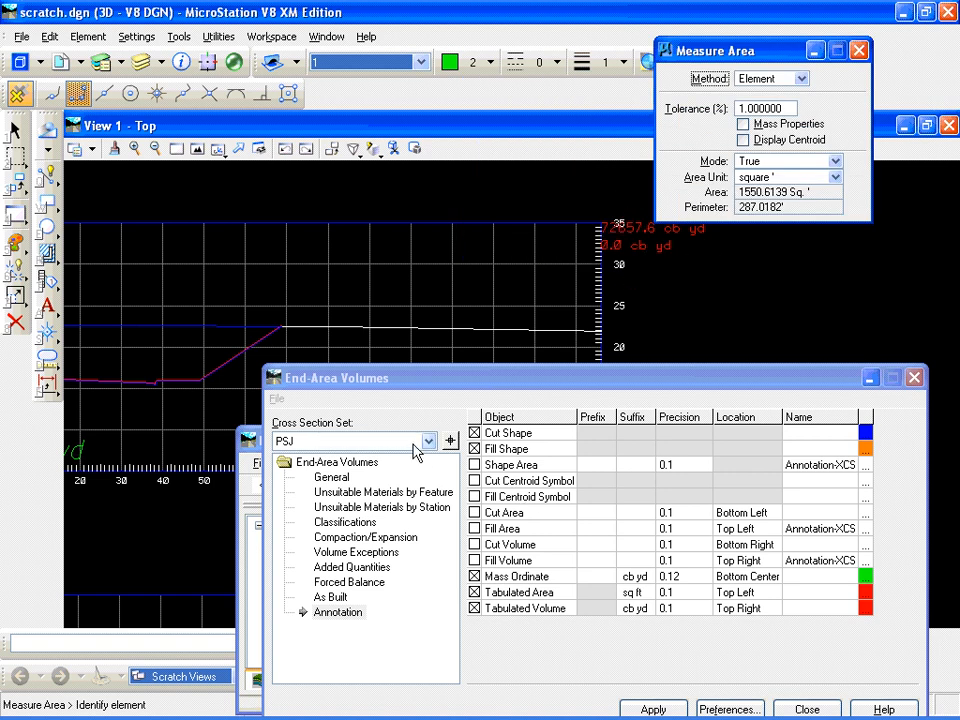
click(333, 478)
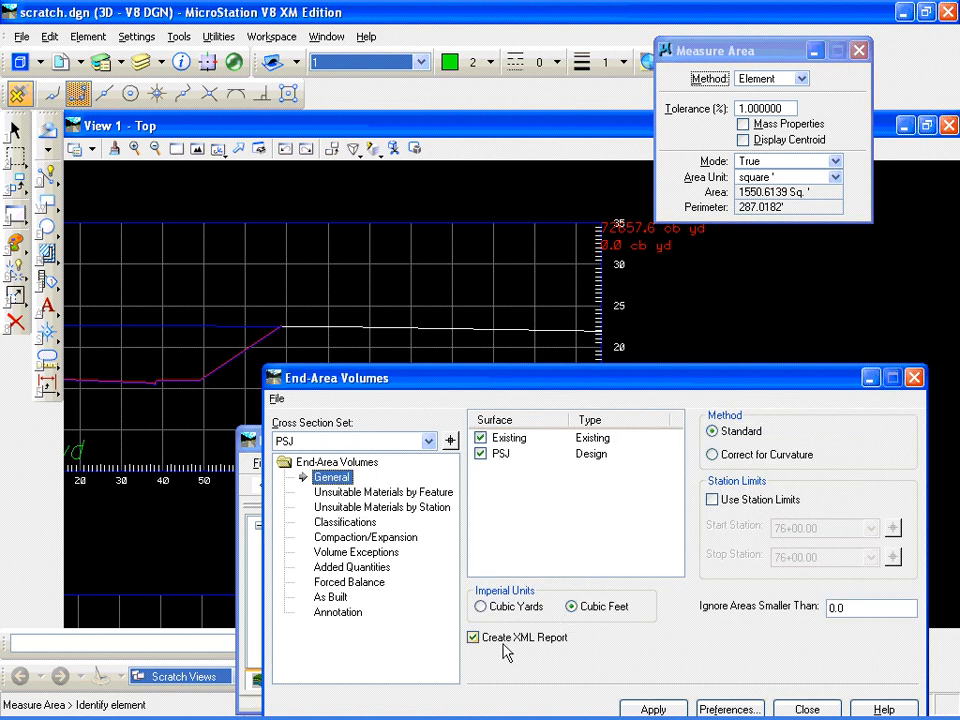
Set the Imperial Units to Cubic Yards, check the annotation suffixes, and recompute the end-area volumes for the PSJ cross section set
click(481, 607)
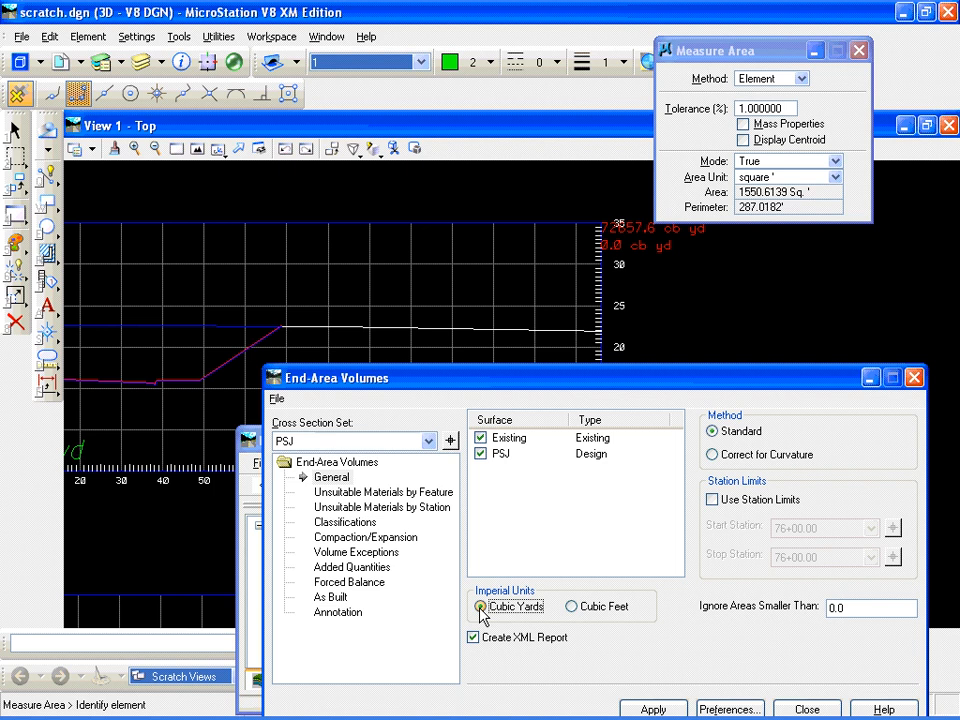
click(350, 618)
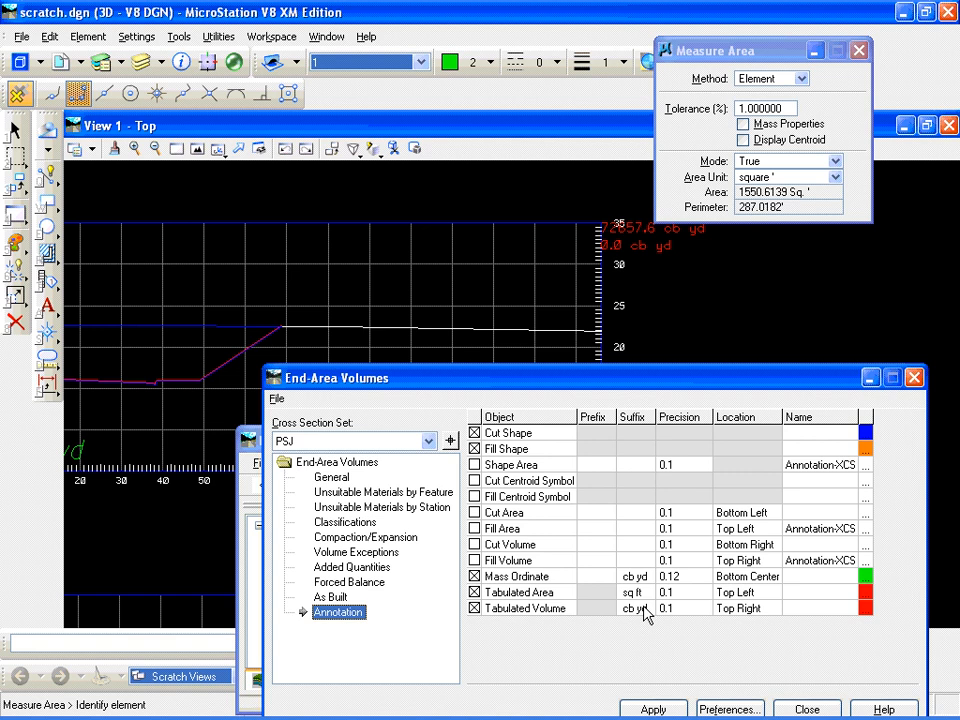
click(652, 709)
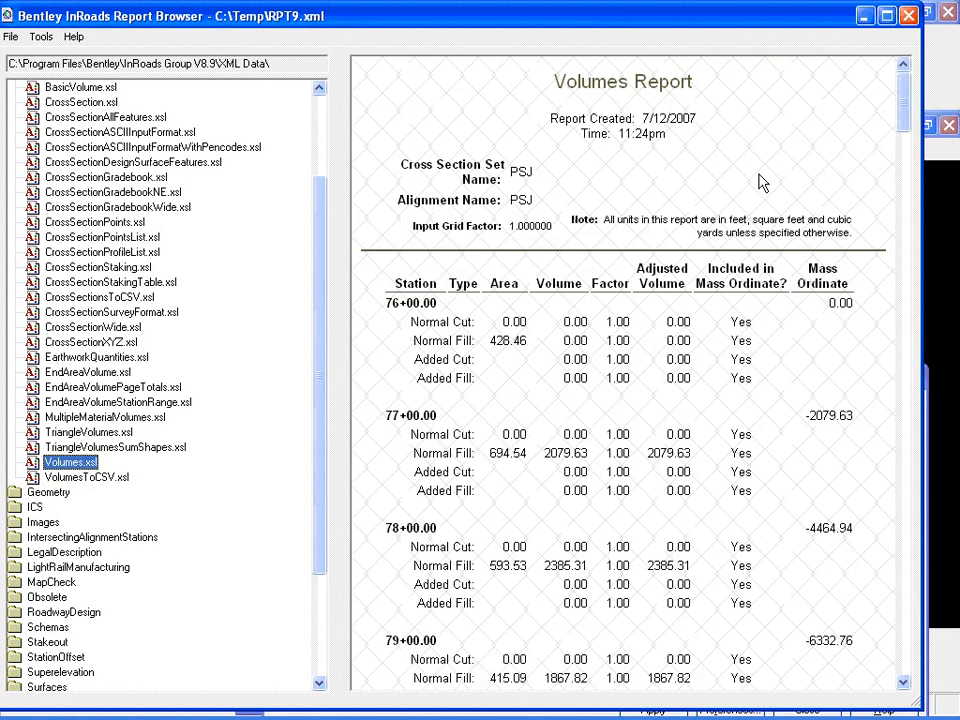
click(865, 18)
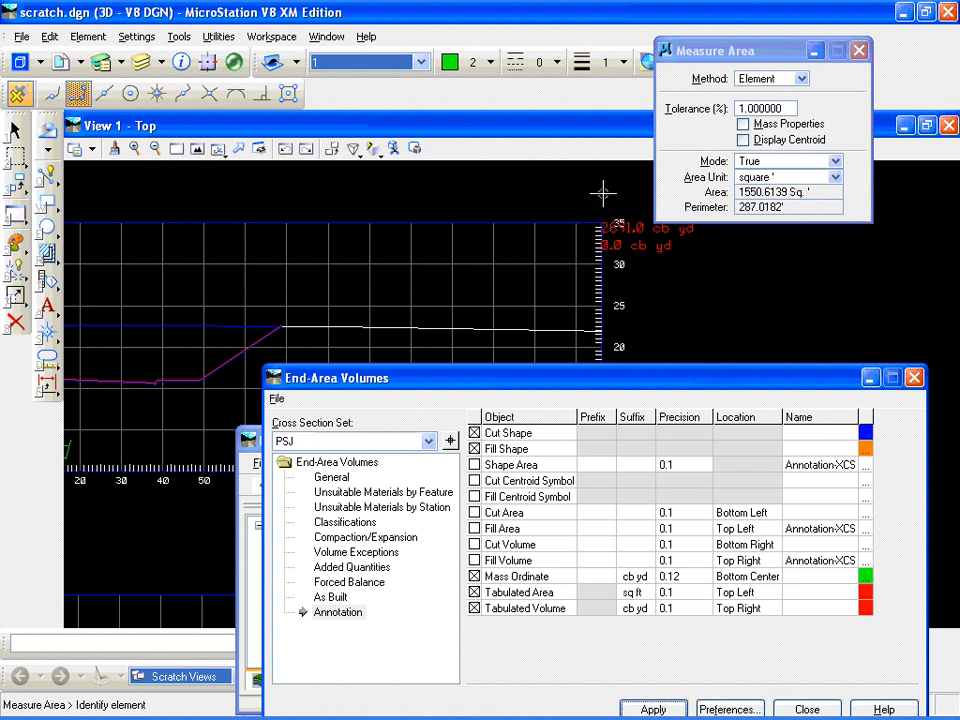
Examine the tabulated volume and area text at both ends of the recomputed cross section, then check the General Imperial Units option
middle_drag(197, 285, 622, 268)
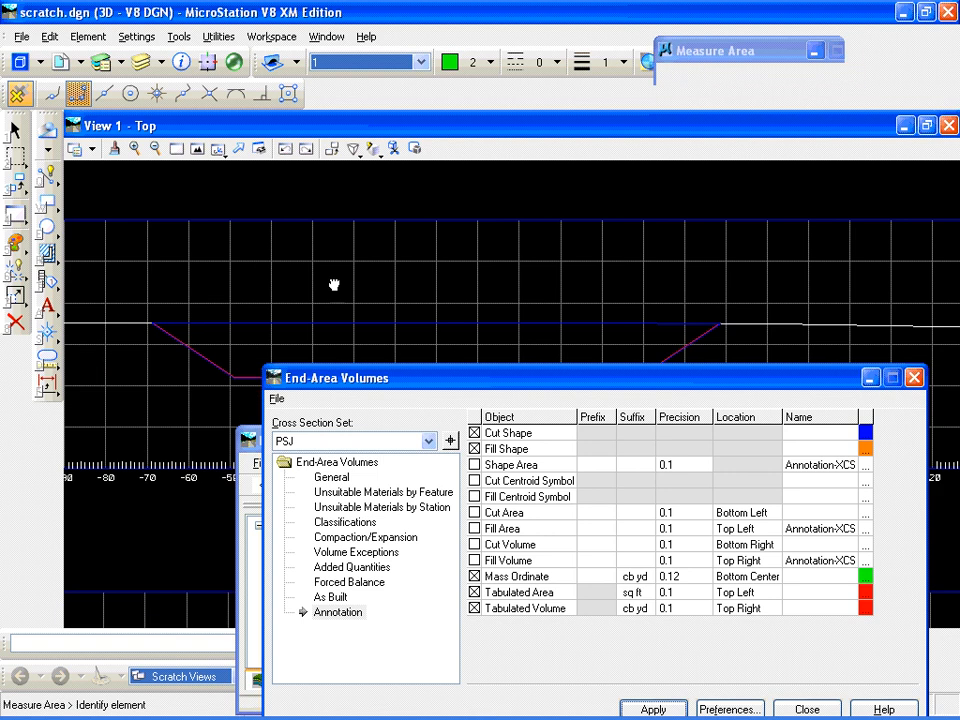
middle_drag(334, 285, 666, 261)
middle_drag(414, 240, 404, 263)
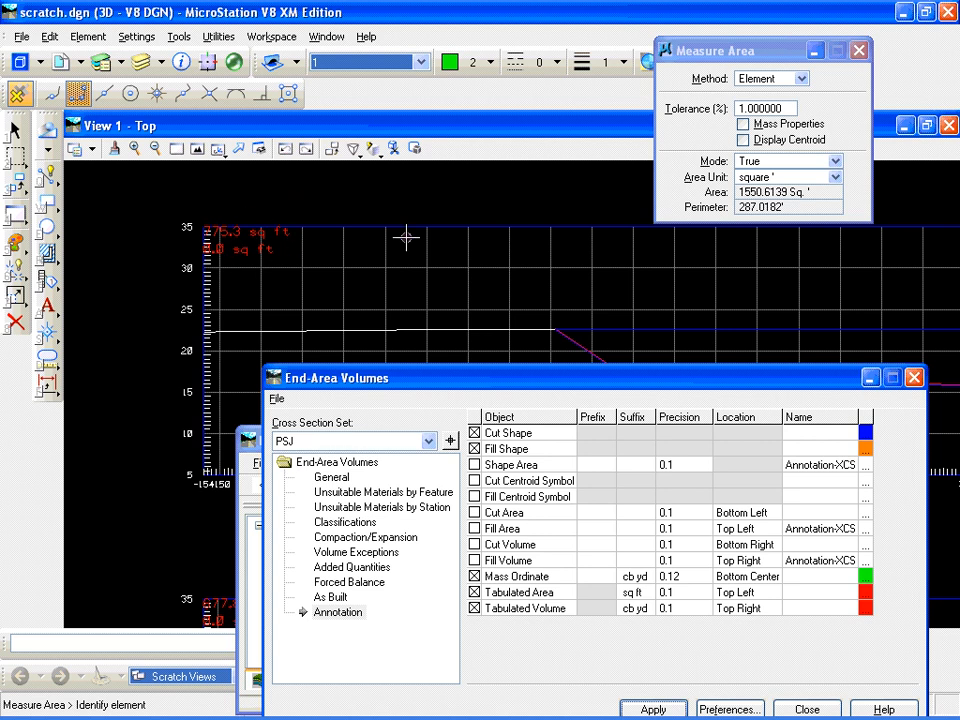
click(331, 477)
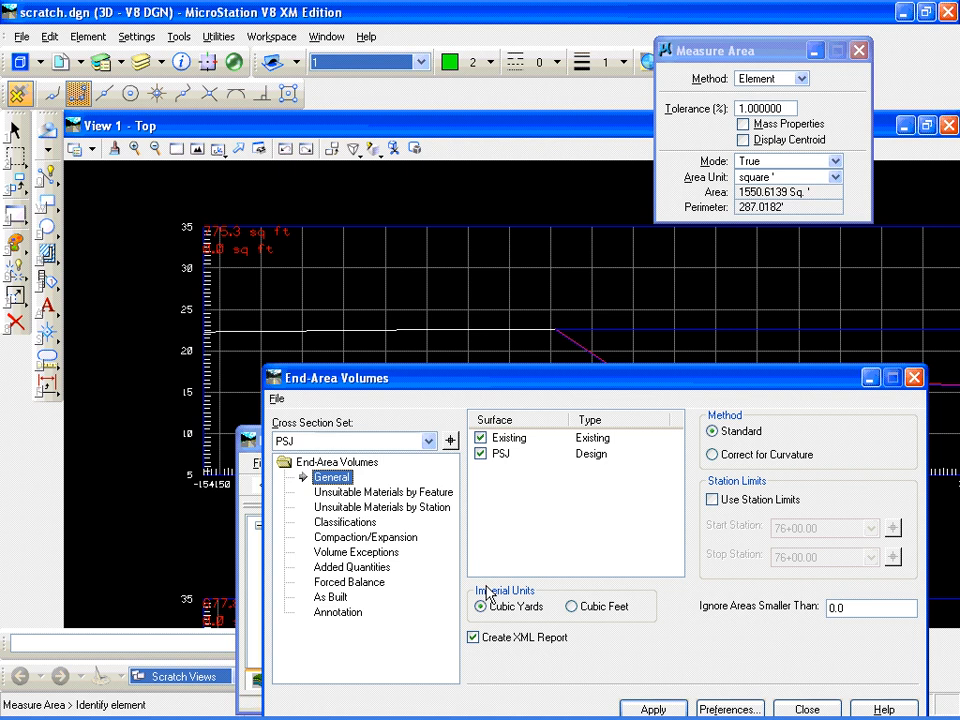
Switch to the Bentley InRoads Report Browser showing the Volumes Report and open its Format Options
key(alt+Tab)
key(alt+Tab)
key(alt+Tab)
key(alt+Tab)
key(alt+Tab)
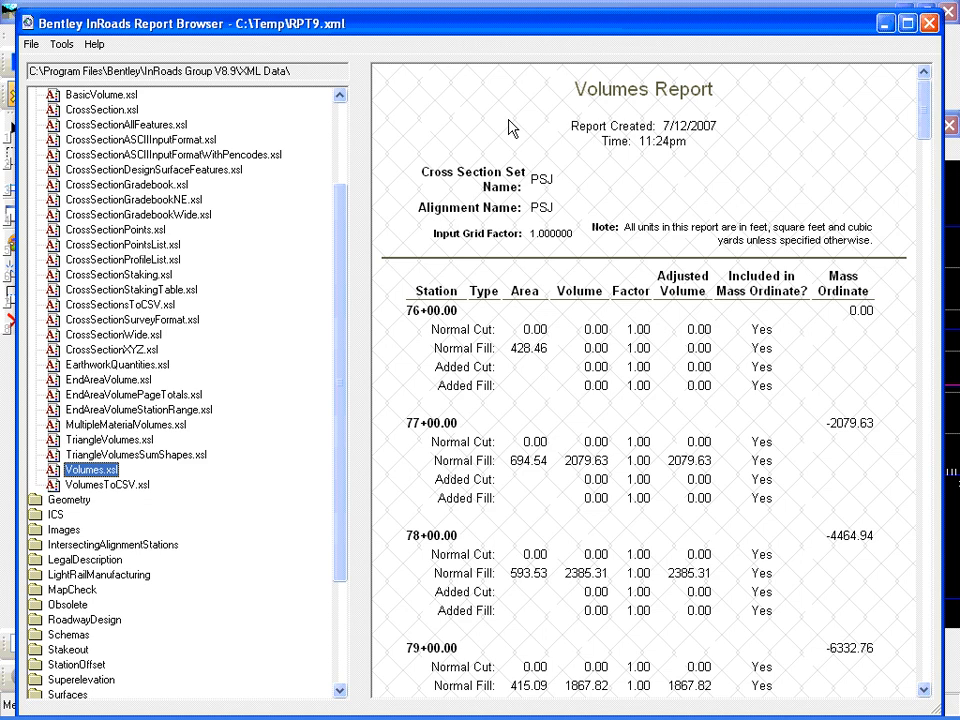
click(64, 45)
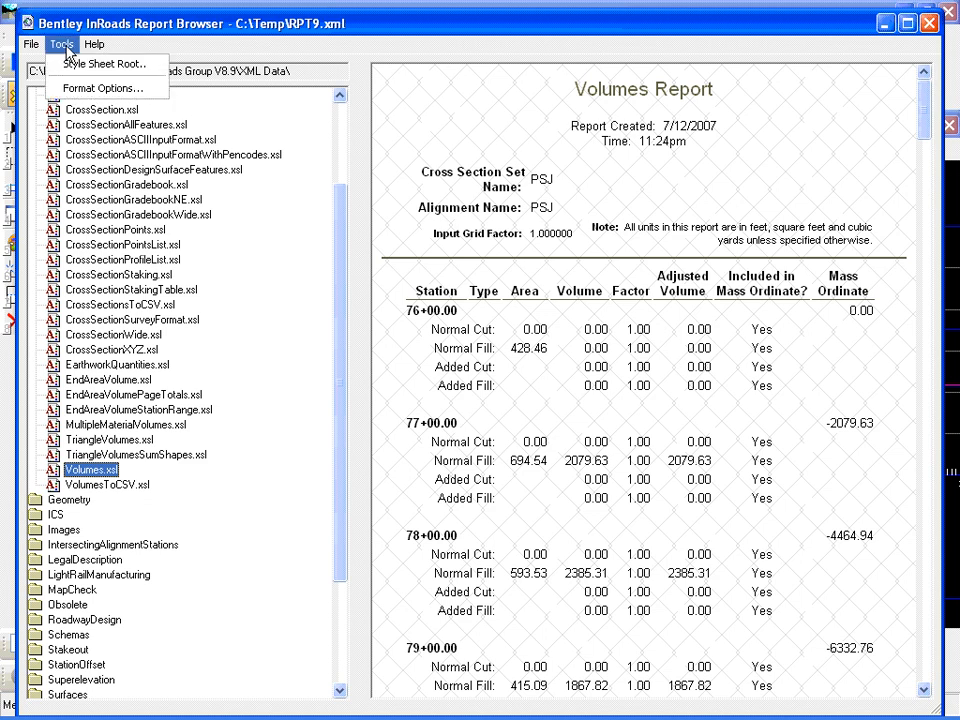
click(84, 89)
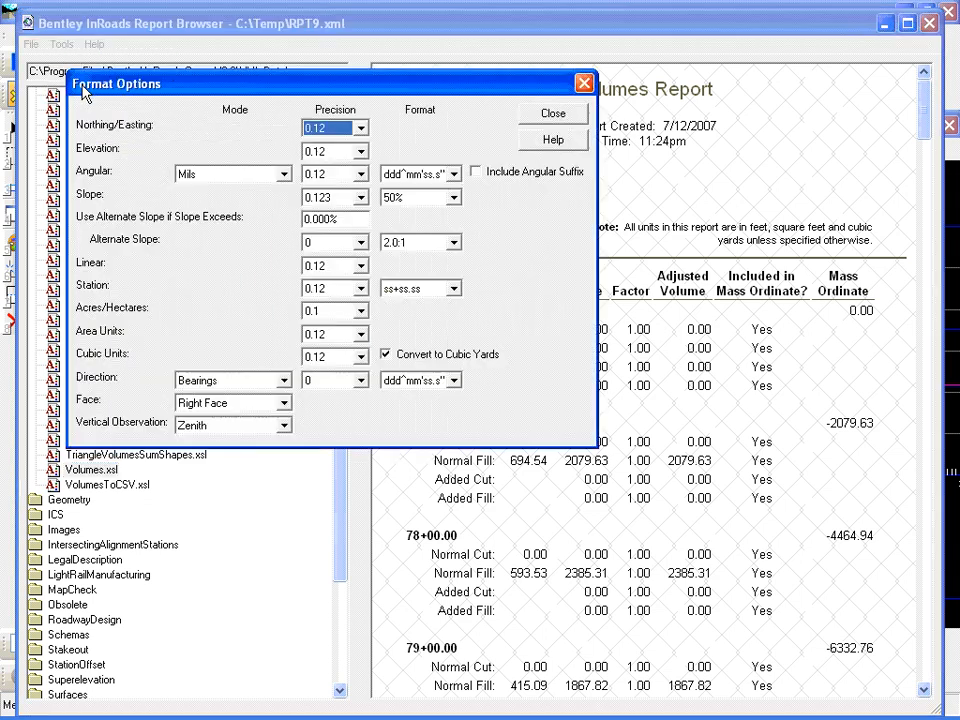
Turn Convert to Cubic Yards off and back on to compare the report volumes, then close the format options and the report browser
click(386, 354)
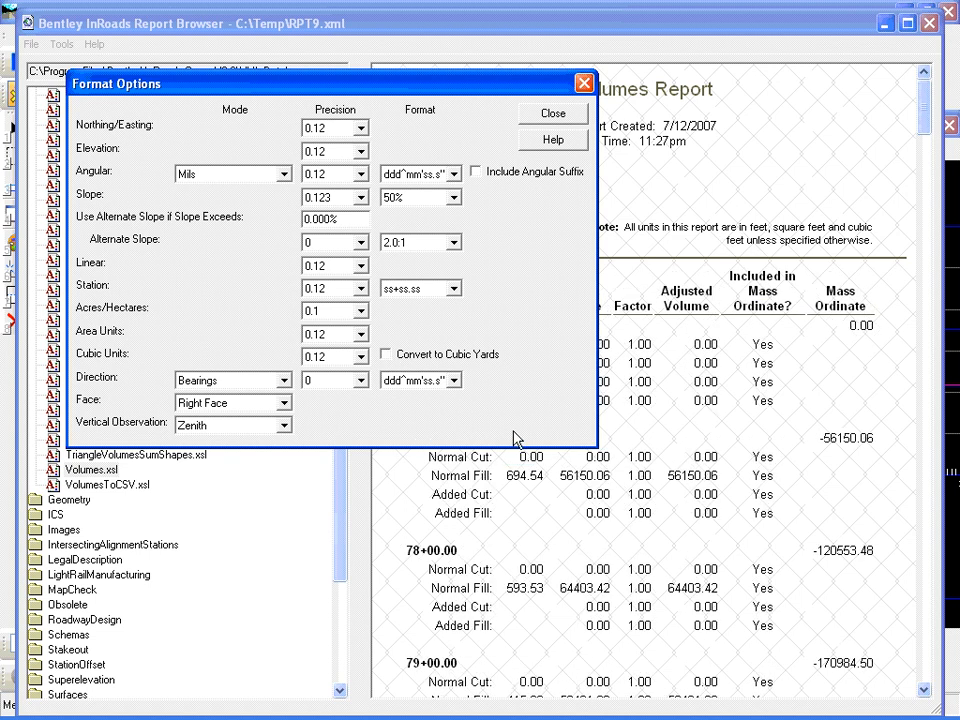
drag(300, 83, 275, 44)
click(360, 315)
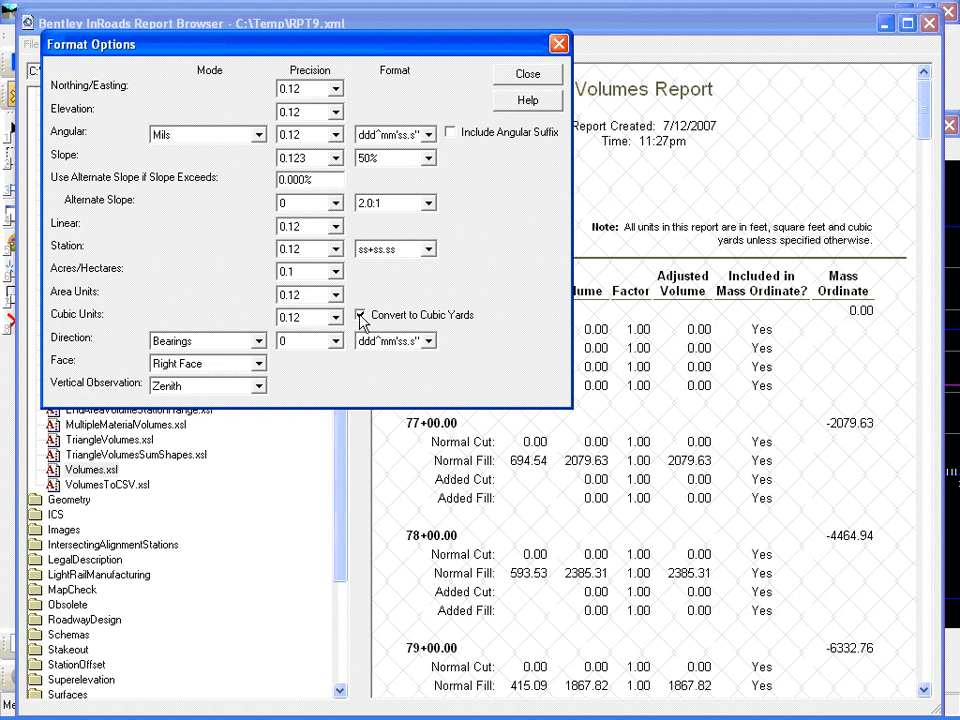
click(528, 74)
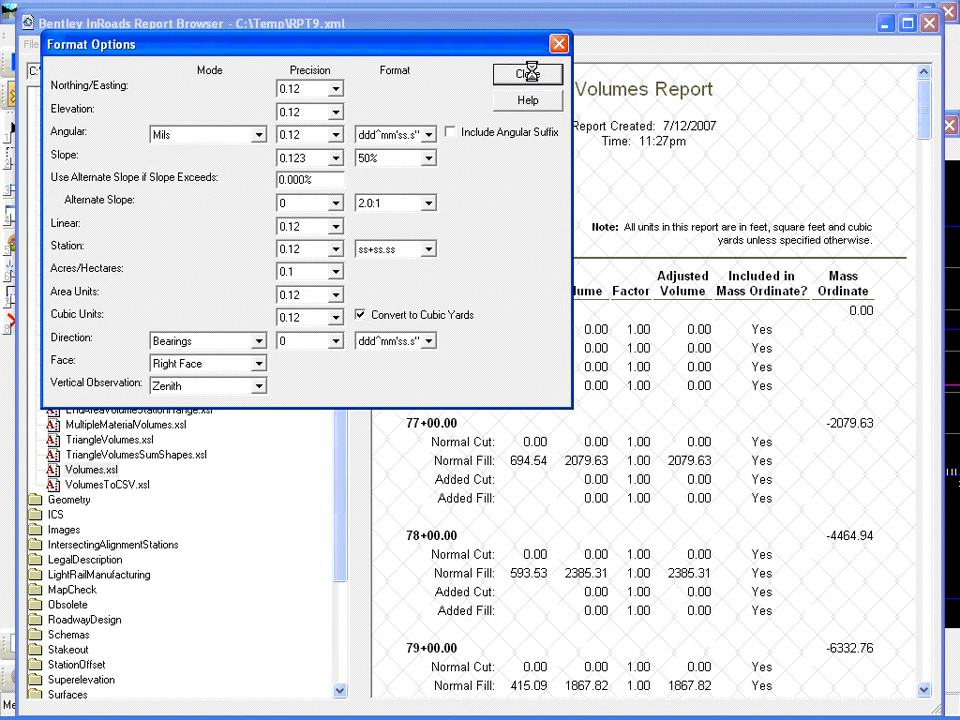
click(931, 25)
Switch to the PowerPoint slide show, advance to the "Preferences vs .EAV file" slide, and return to MicroStation
key(alt+Tab)
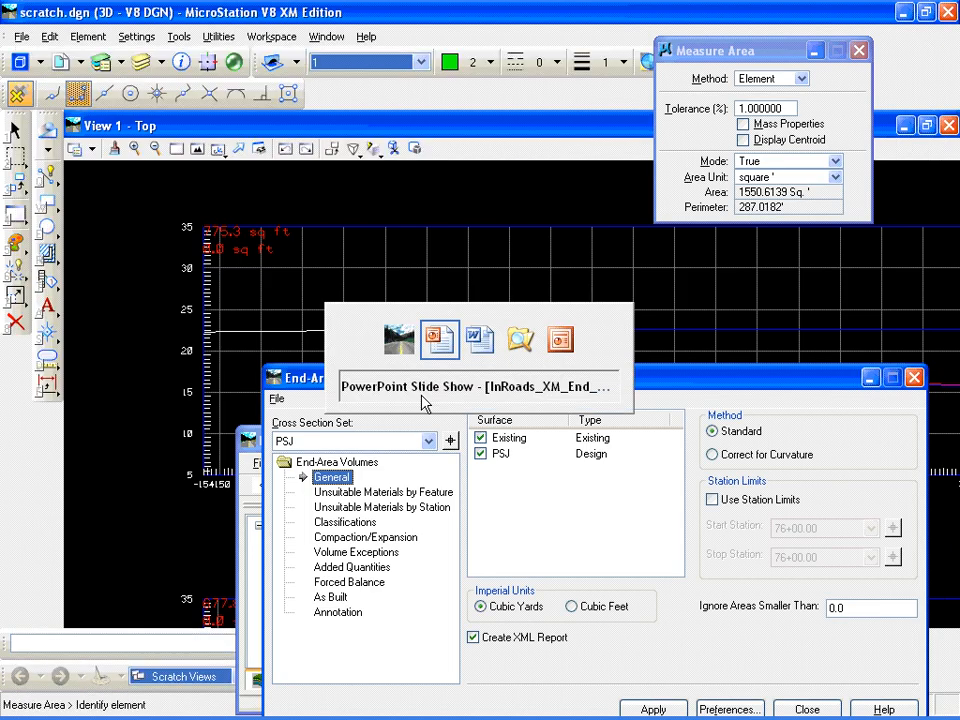
key(Right)
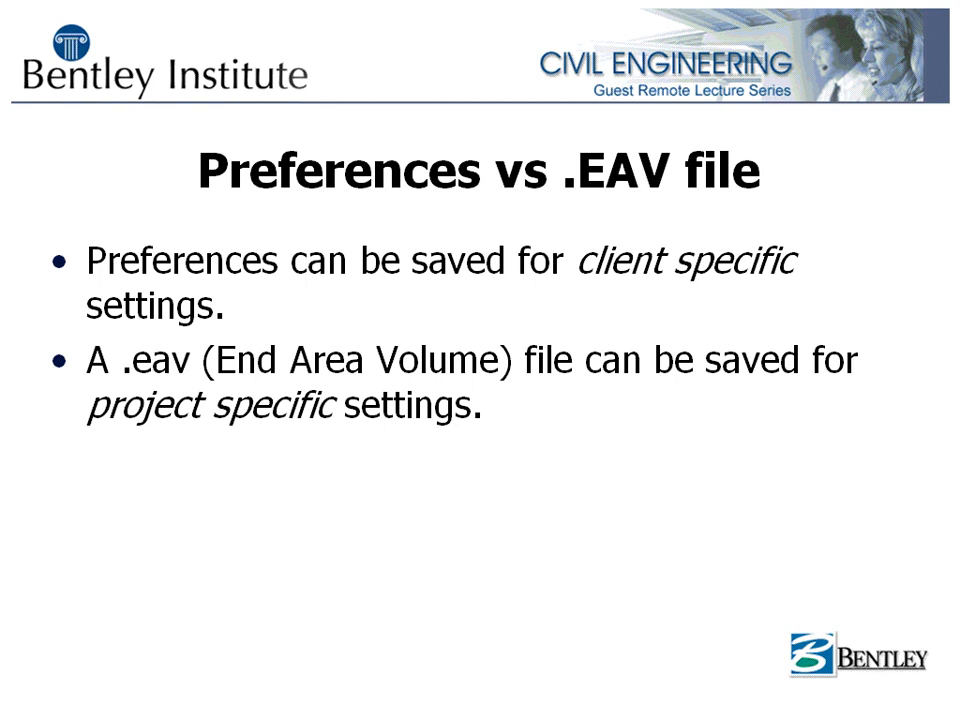
key(alt+Tab)
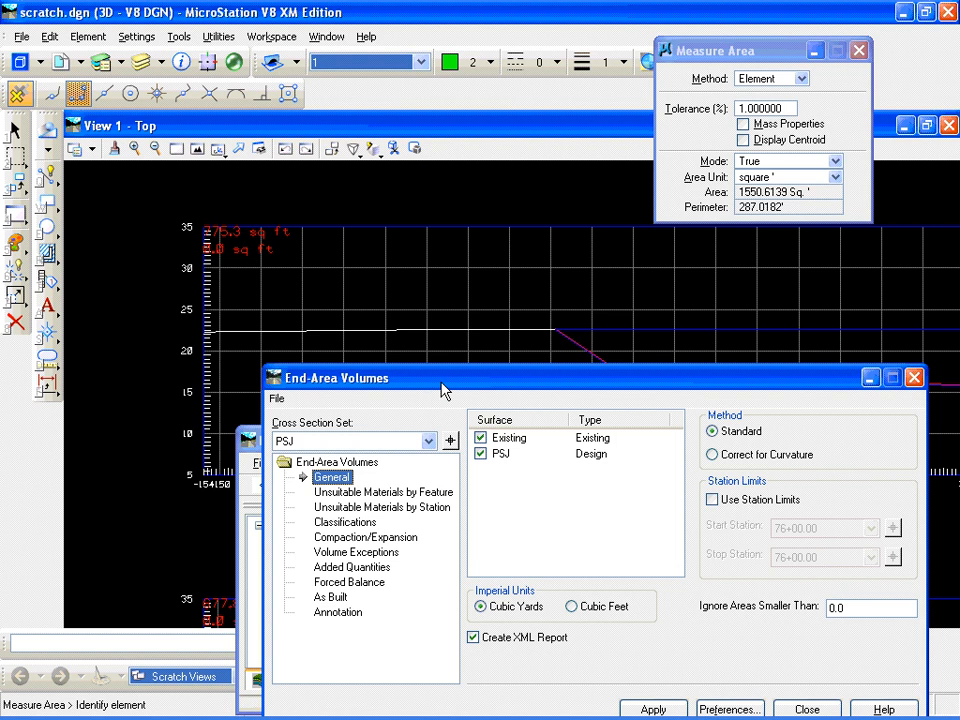
Review the Annotation objects and the Volume Exceptions station range in the End-Area Volumes settings
drag(443, 389, 427, 344)
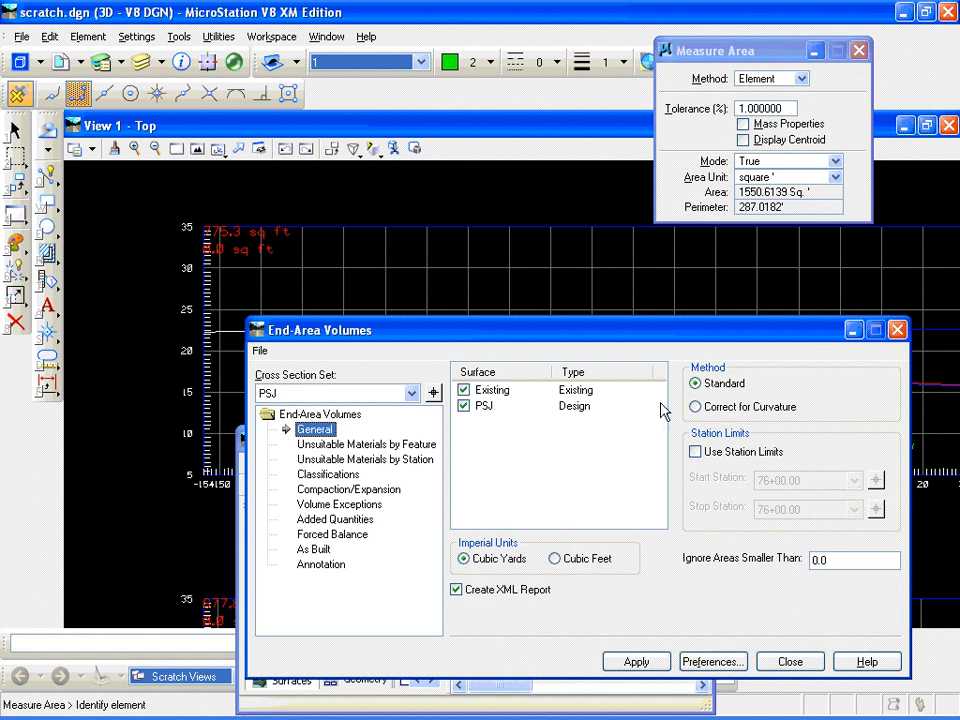
click(321, 564)
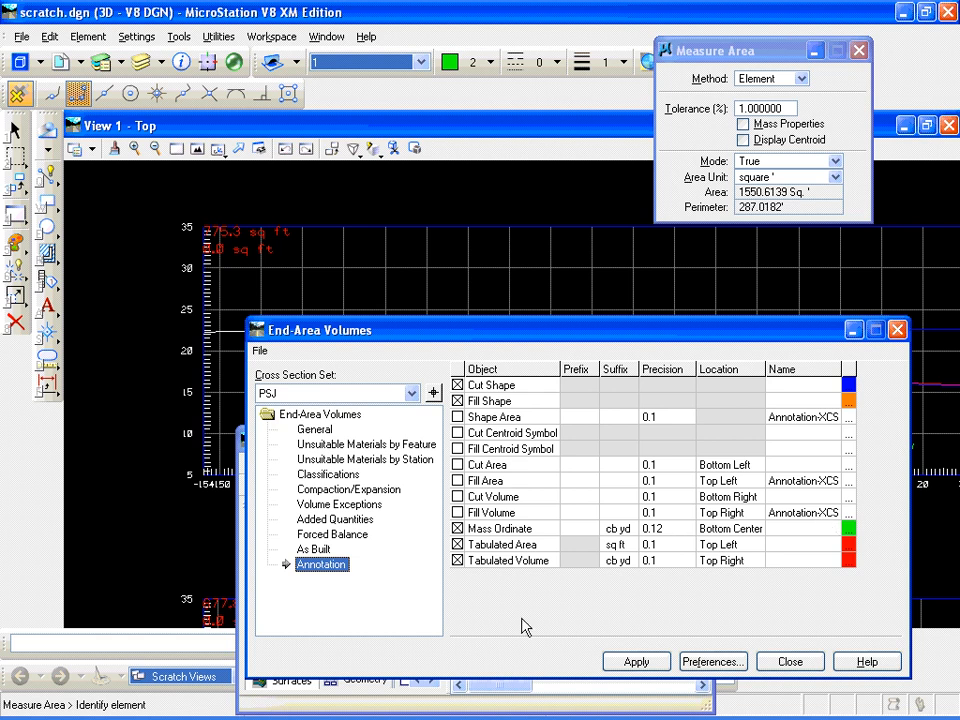
click(339, 504)
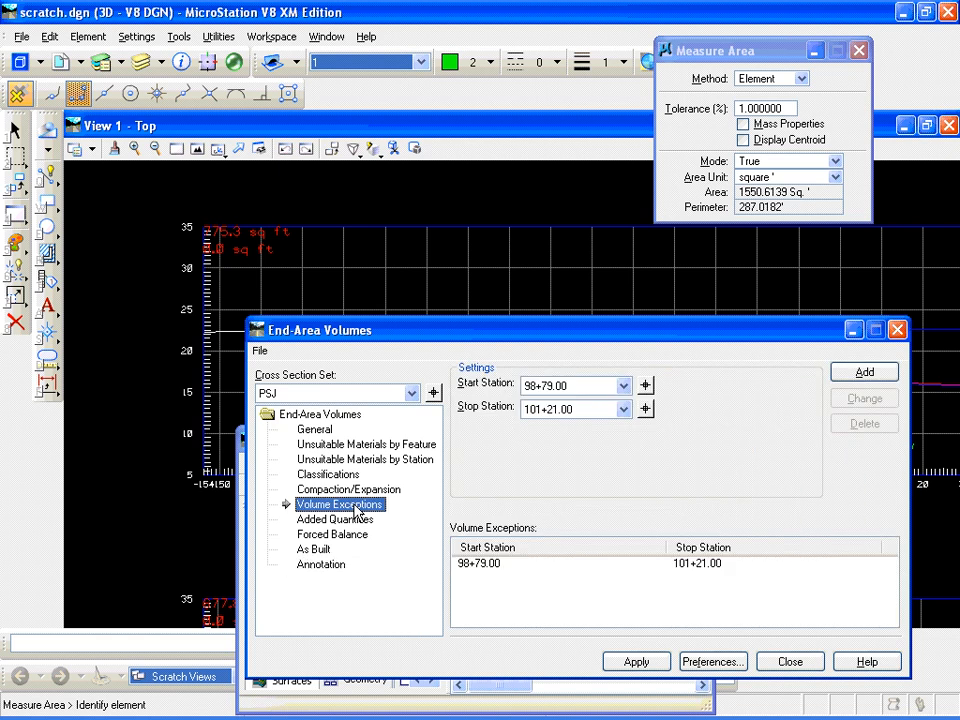
click(515, 574)
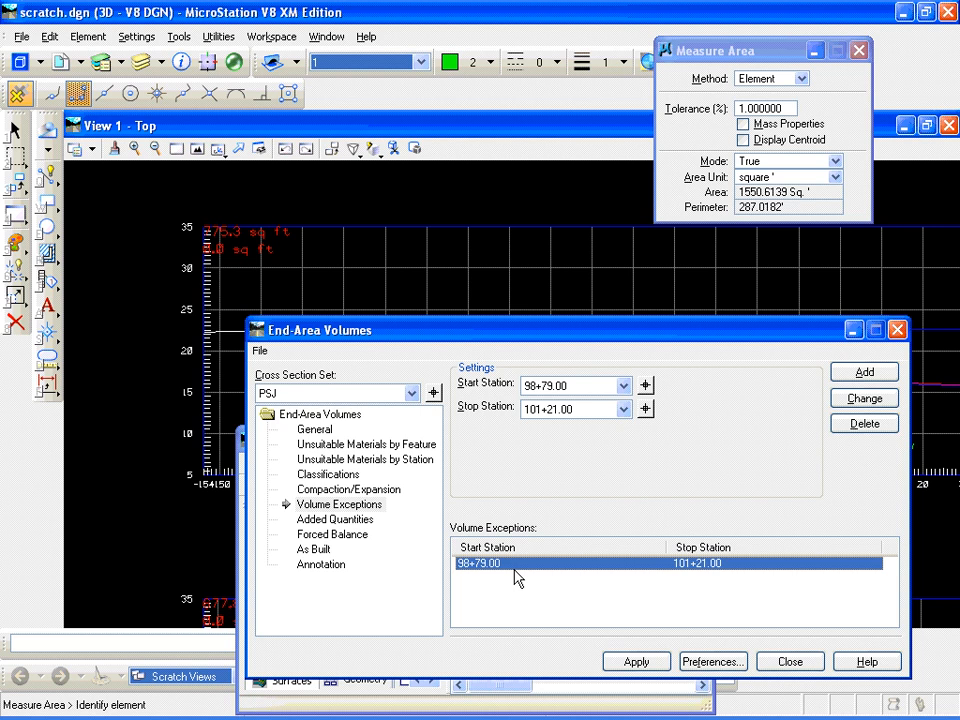
click(324, 566)
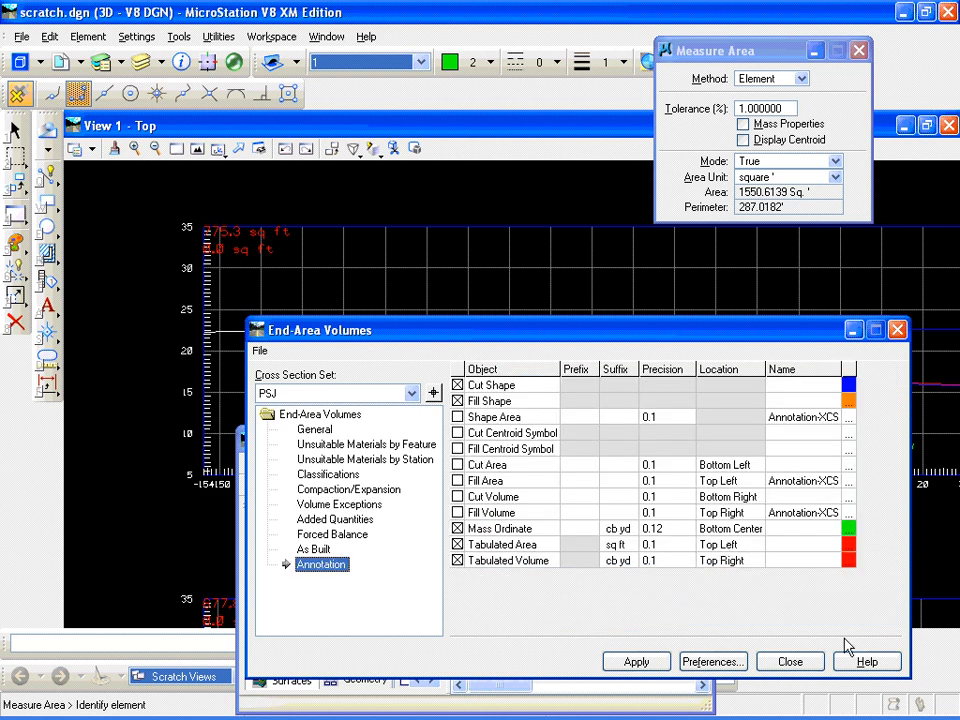
Save the current End-Area Volumes settings as a new preference named "demo"
click(711, 661)
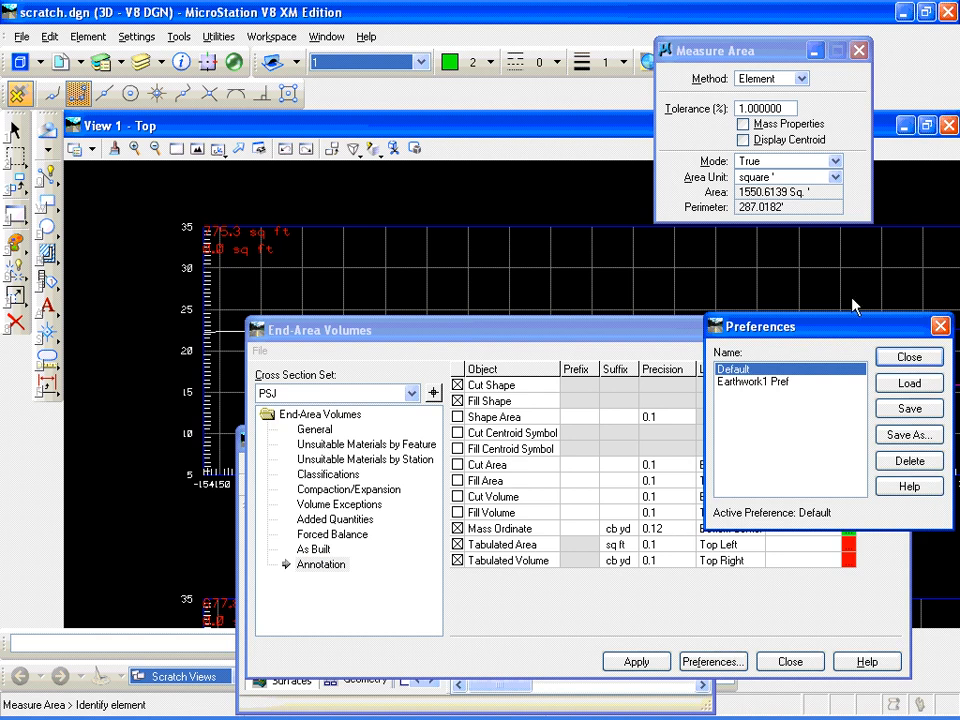
drag(846, 325, 760, 254)
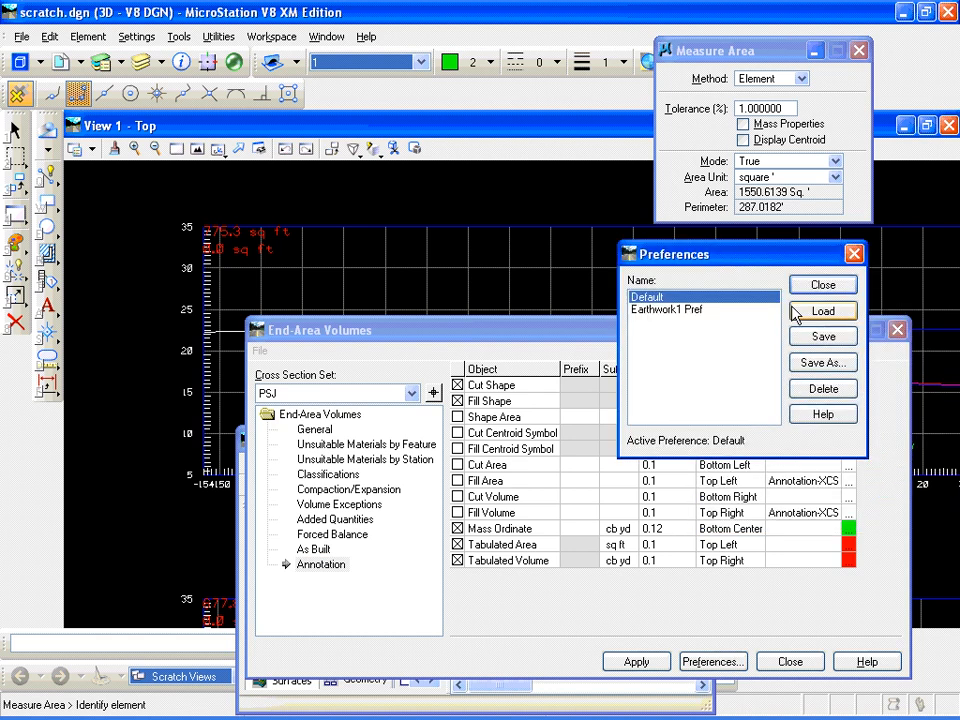
click(823, 363)
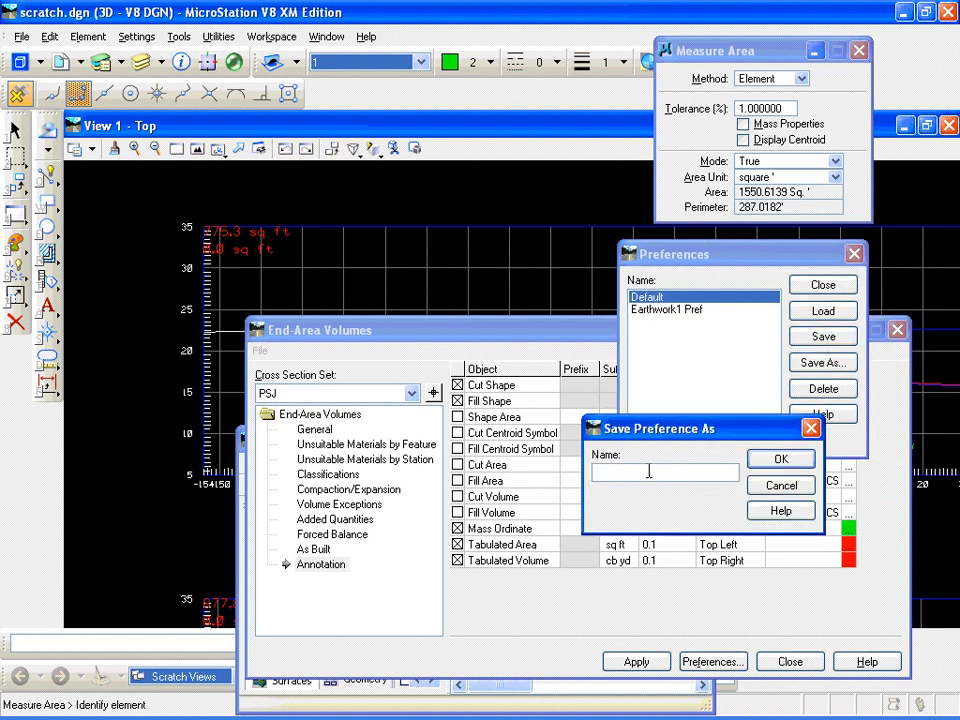
text(demo)
click(779, 462)
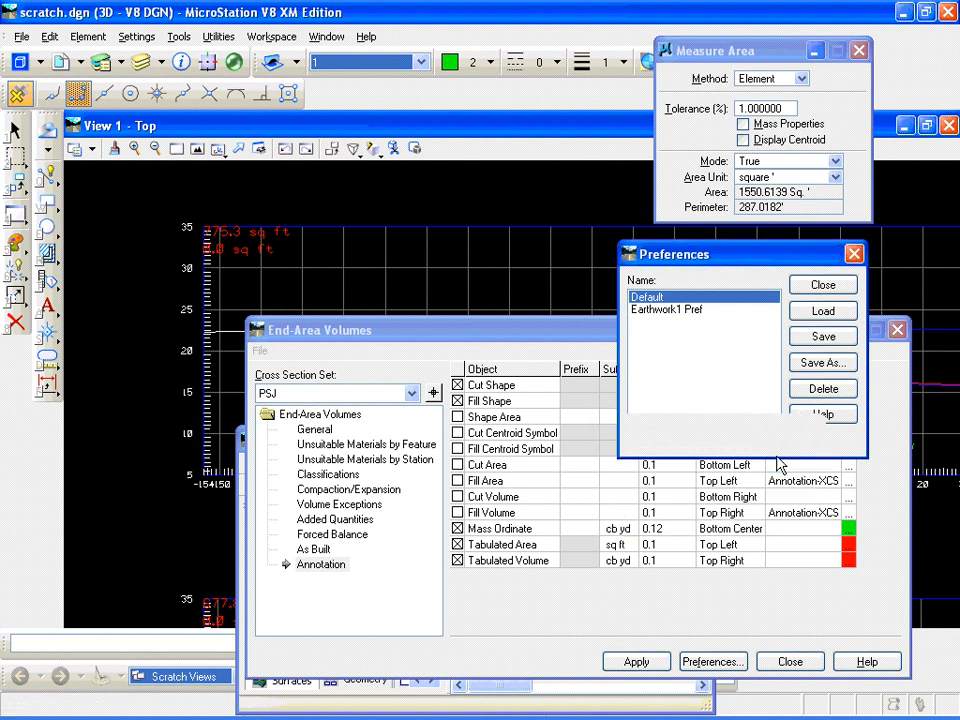
click(823, 286)
Turn on the Fill Area, Cut Area and Fill Centroid Symbol annotations, then load the demo preference to reset them
click(458, 481)
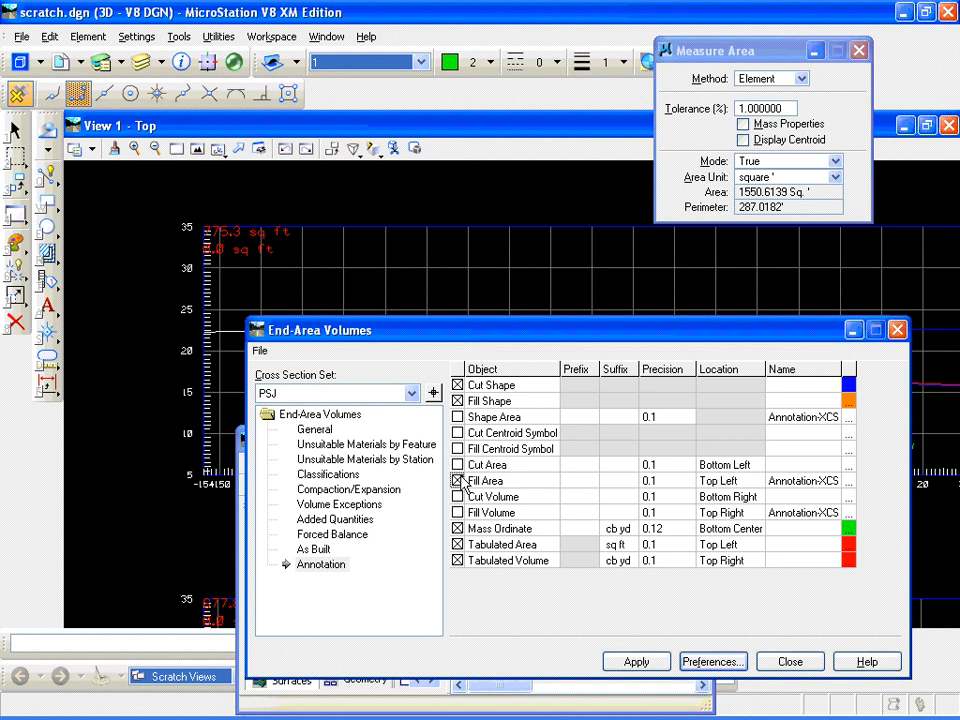
click(458, 465)
click(458, 449)
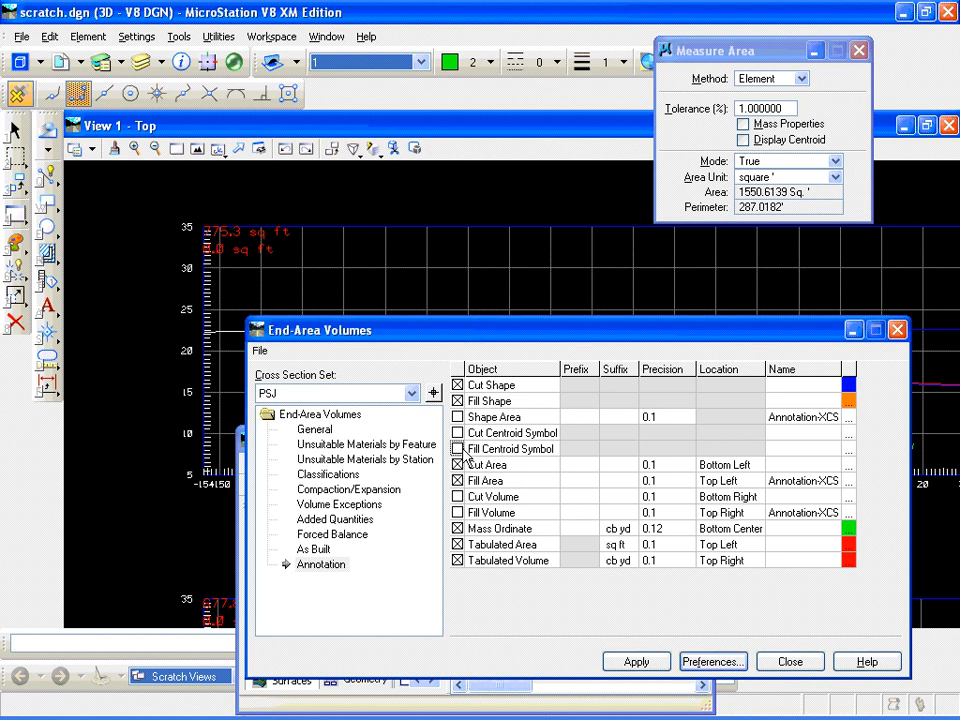
click(711, 662)
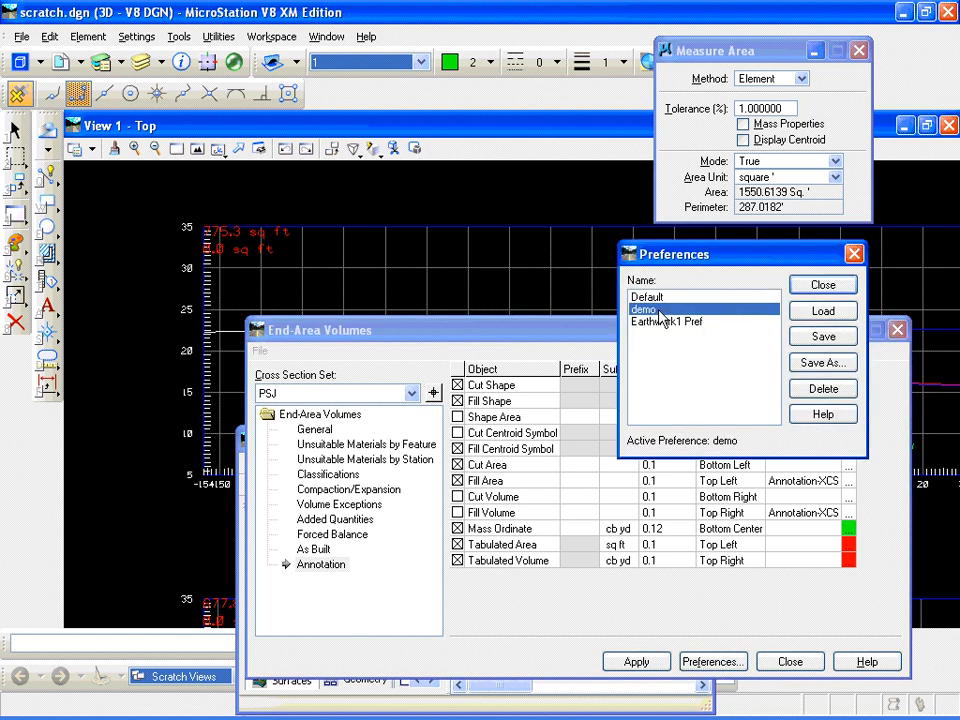
click(823, 311)
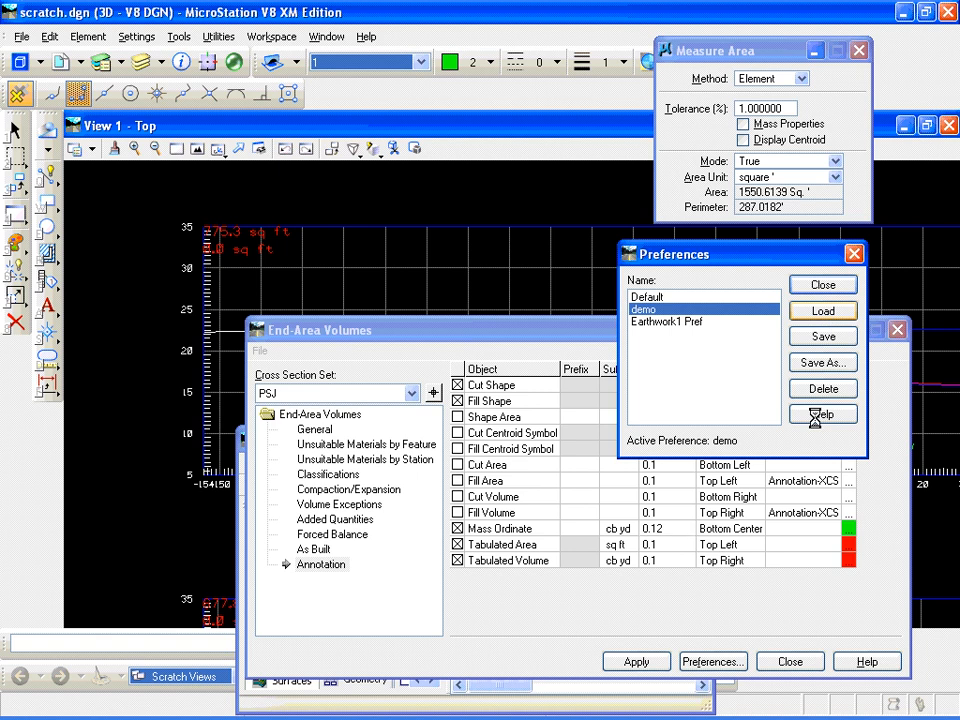
click(821, 285)
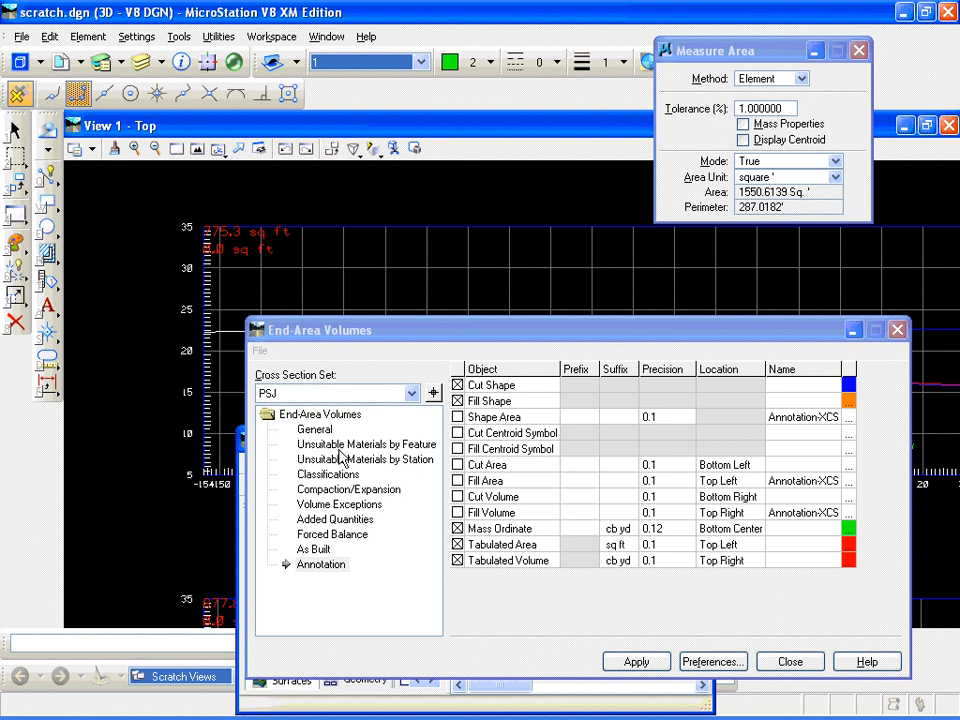
Review the Volume Exceptions, Unsuitable Materials by Feature and by Station, Classifications and Compaction/Expansion settings
click(338, 504)
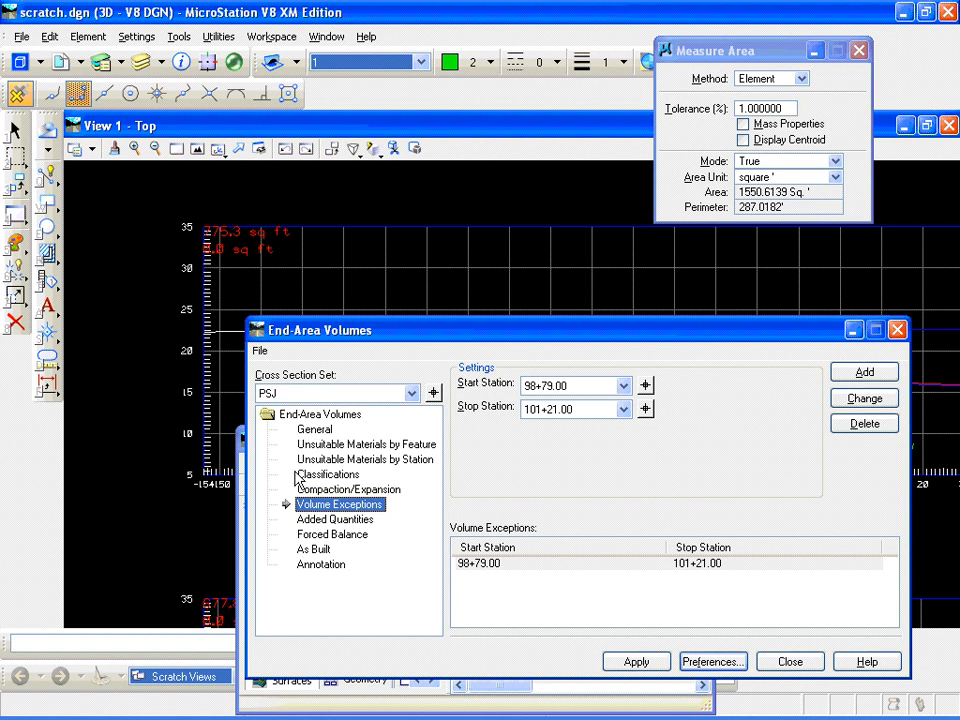
click(322, 444)
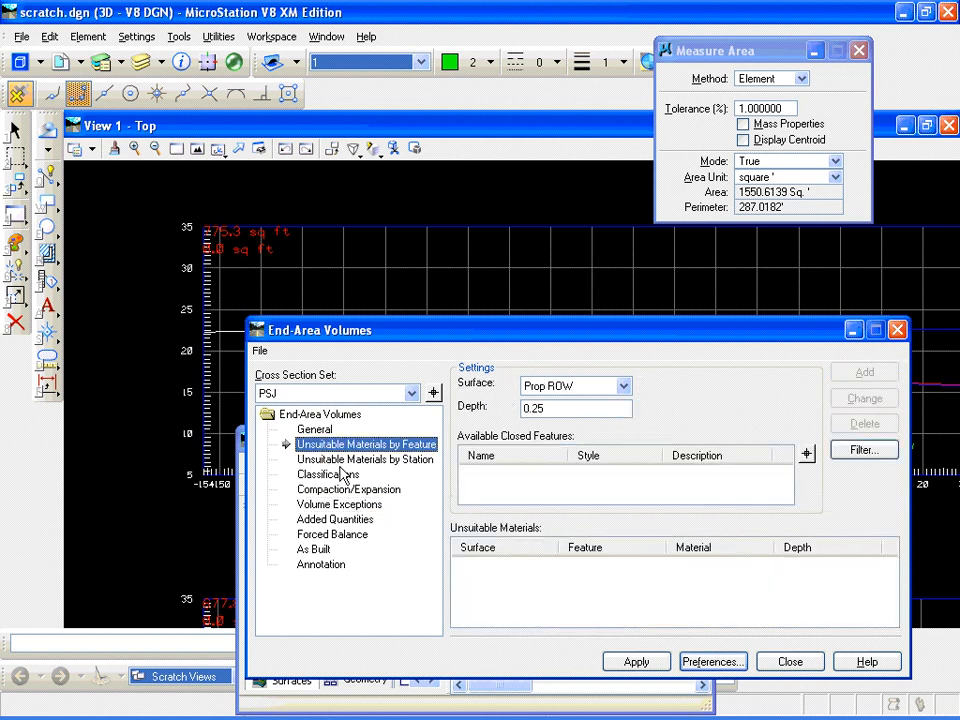
click(311, 459)
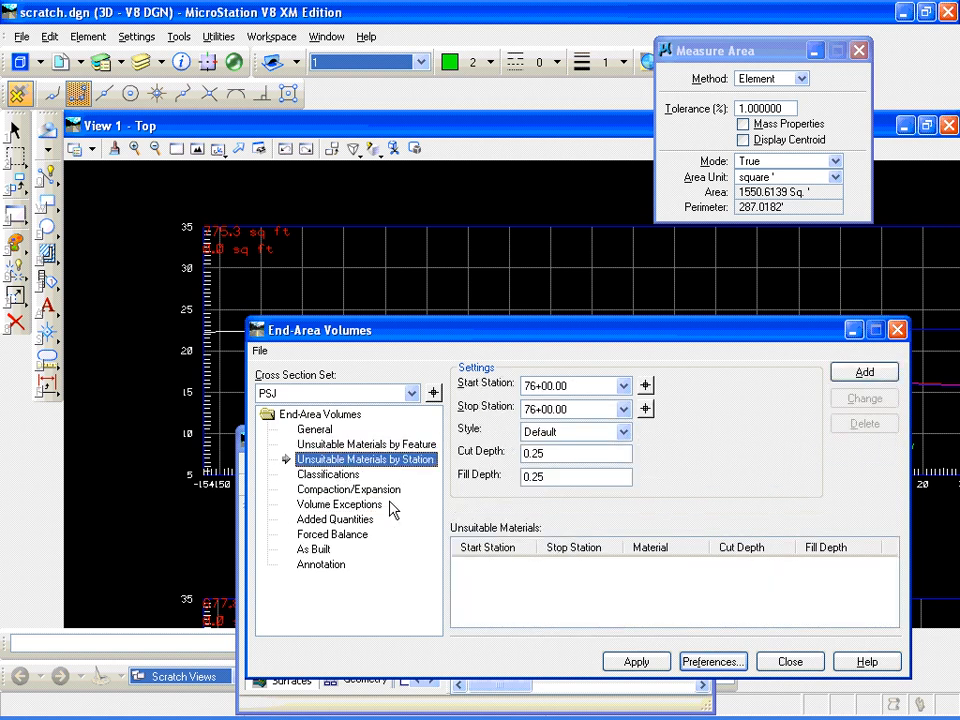
click(345, 475)
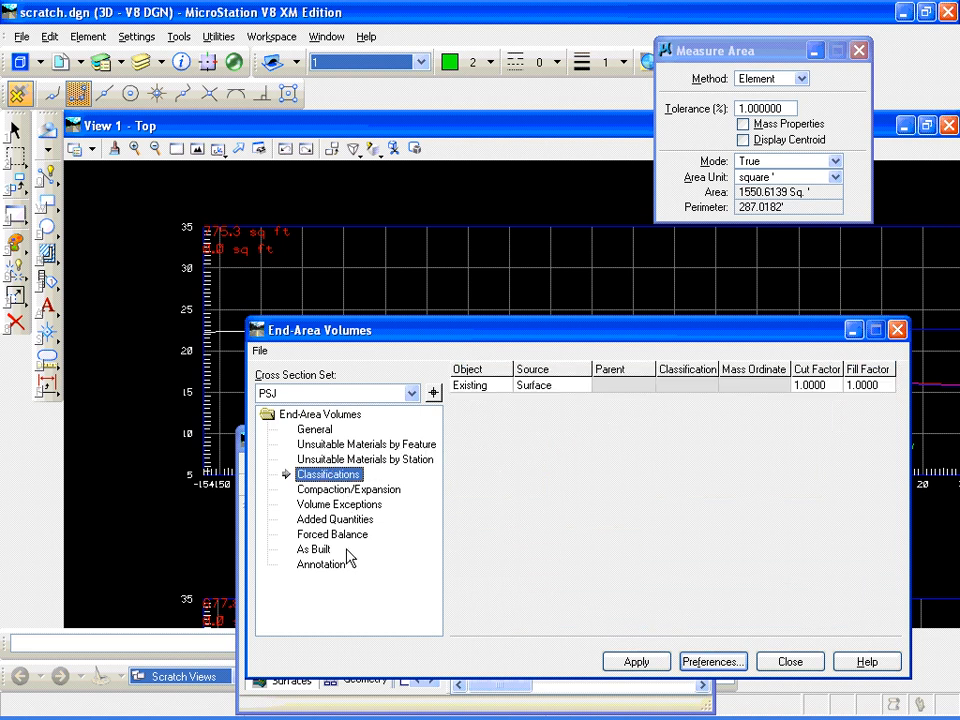
click(343, 490)
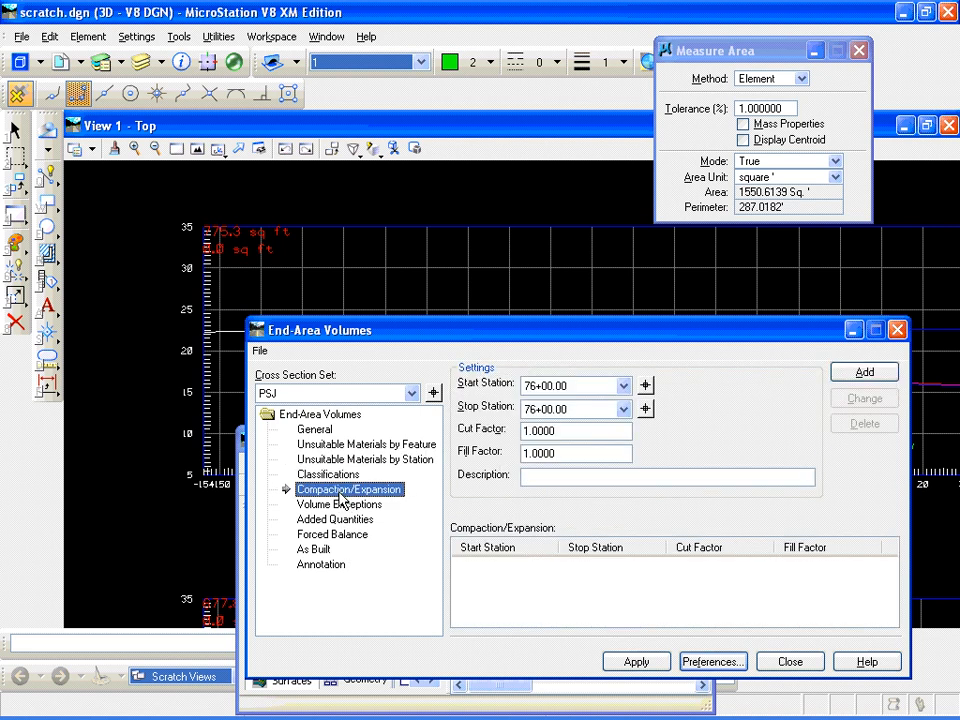
Save the current End-Area Volumes settings as a parameter file named test1 in the data_final folder
click(322, 449)
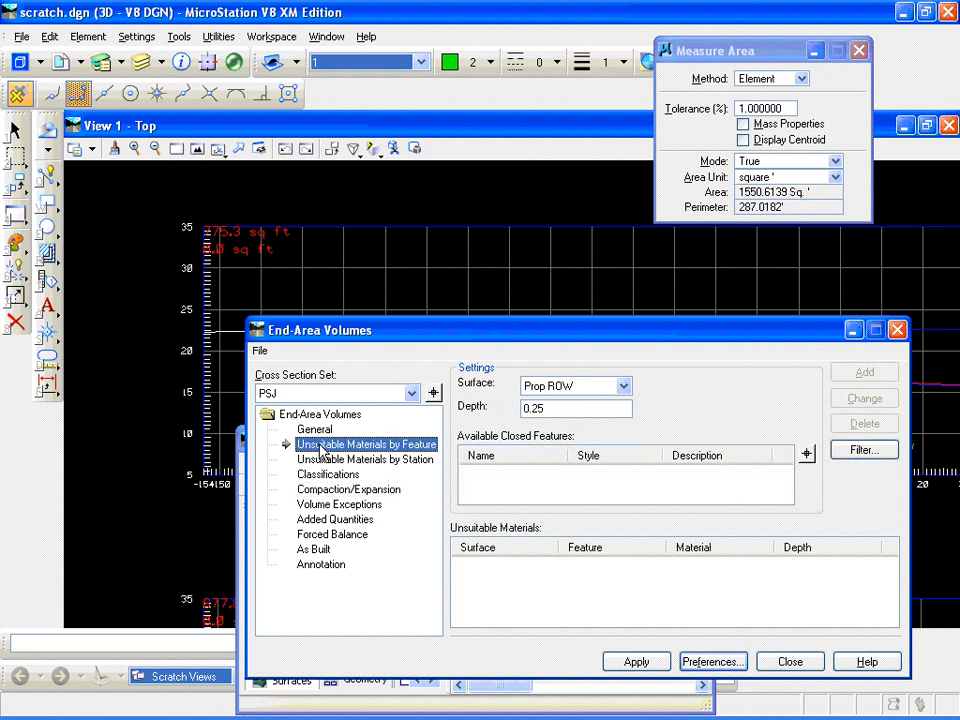
click(313, 549)
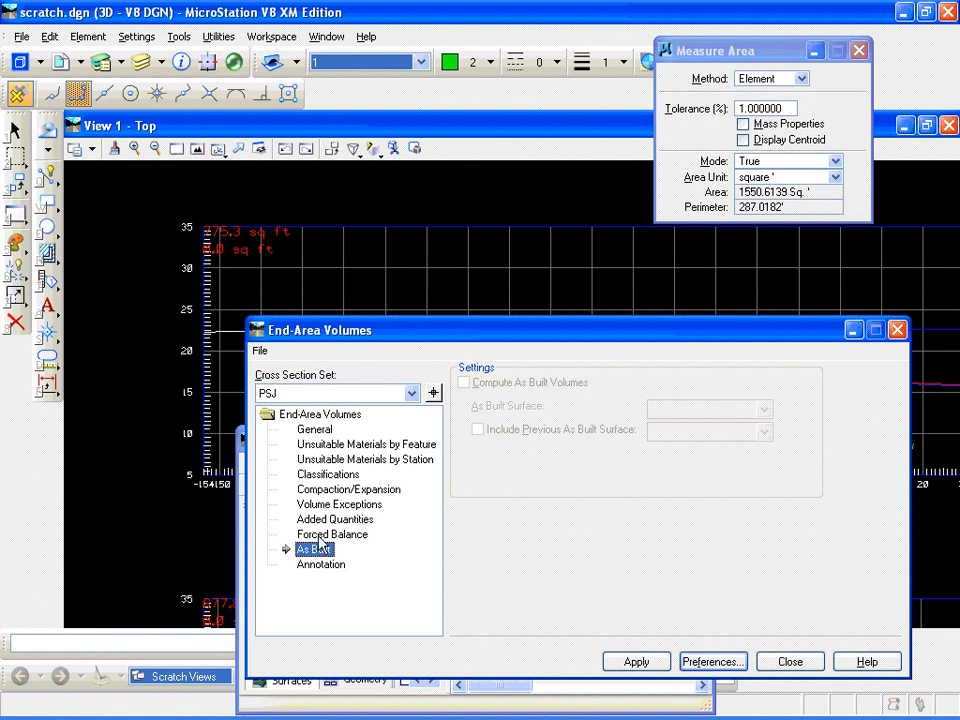
click(260, 351)
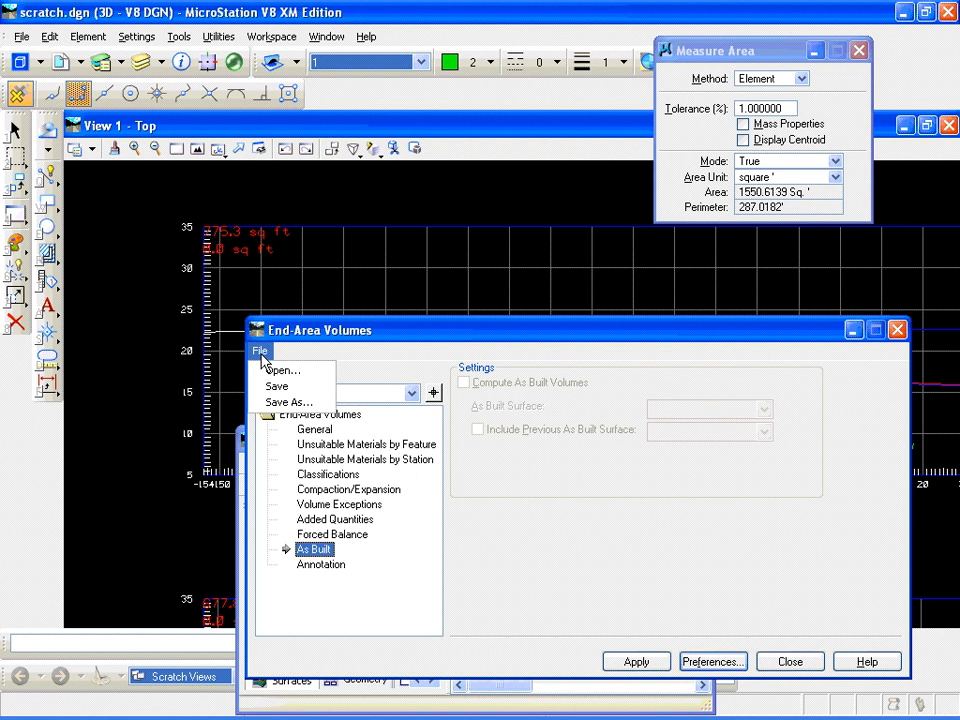
click(278, 402)
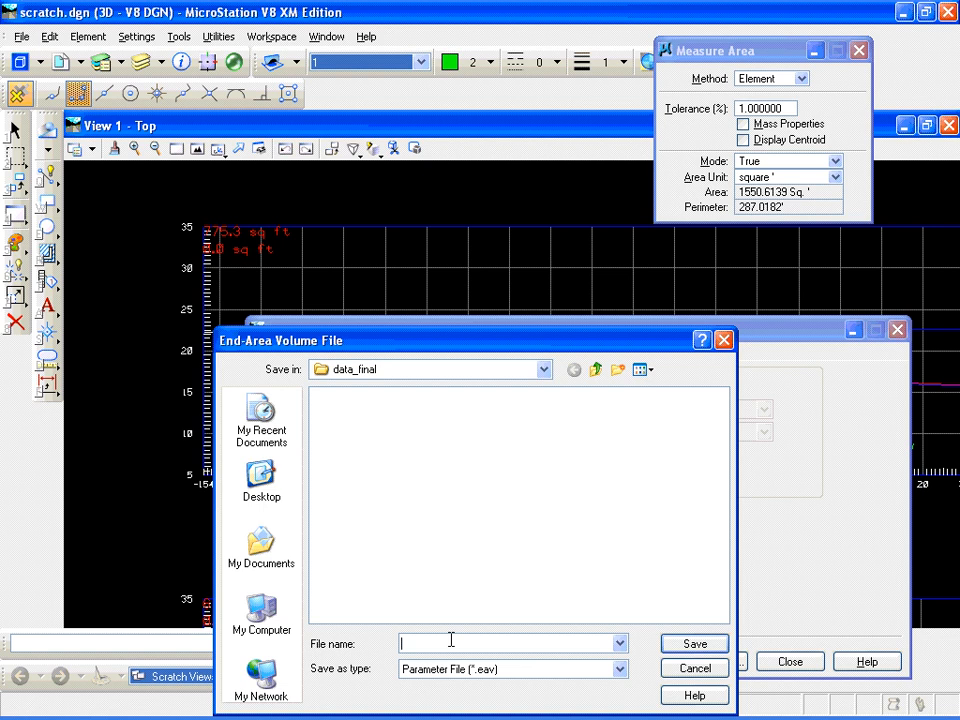
text(test1)
click(690, 644)
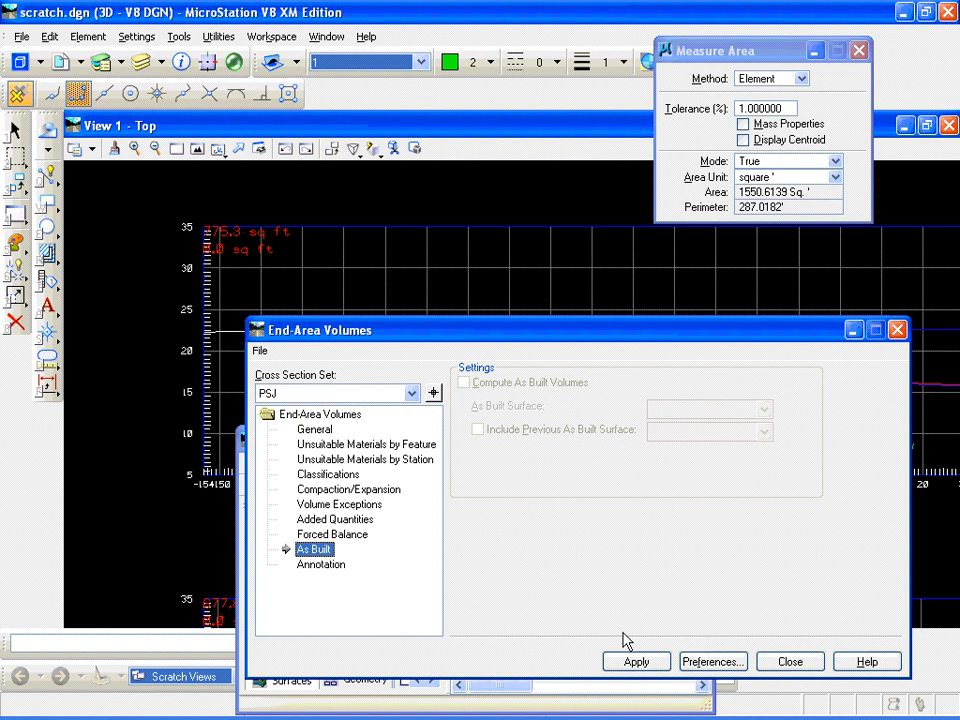
Delete the 98+79.00 to 101+21.00 entry from the Volume Exceptions
click(323, 476)
click(330, 490)
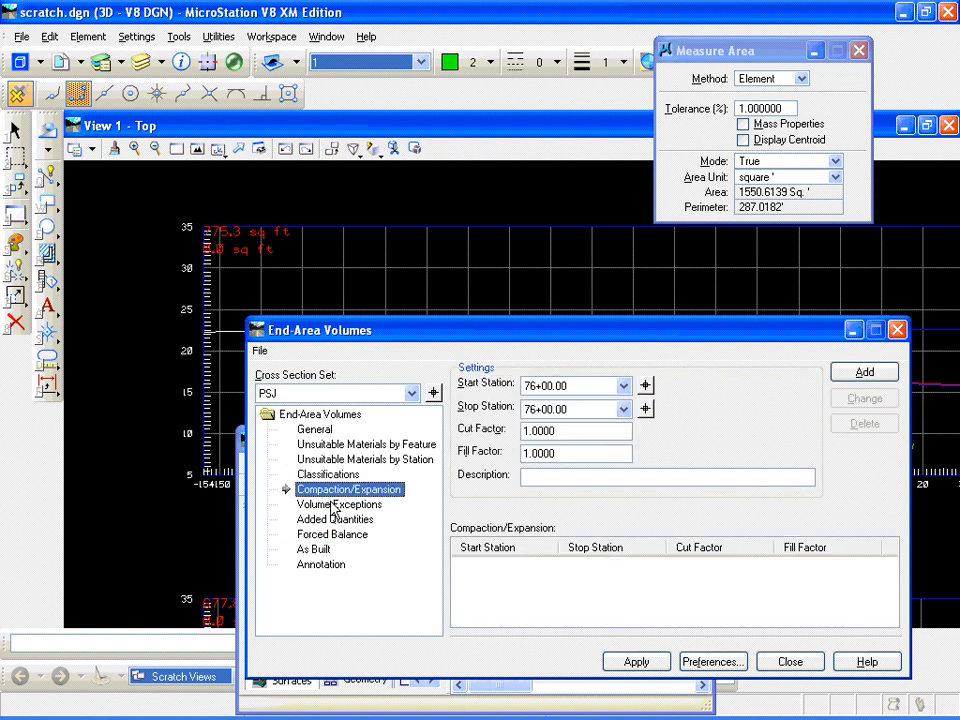
click(332, 505)
click(490, 564)
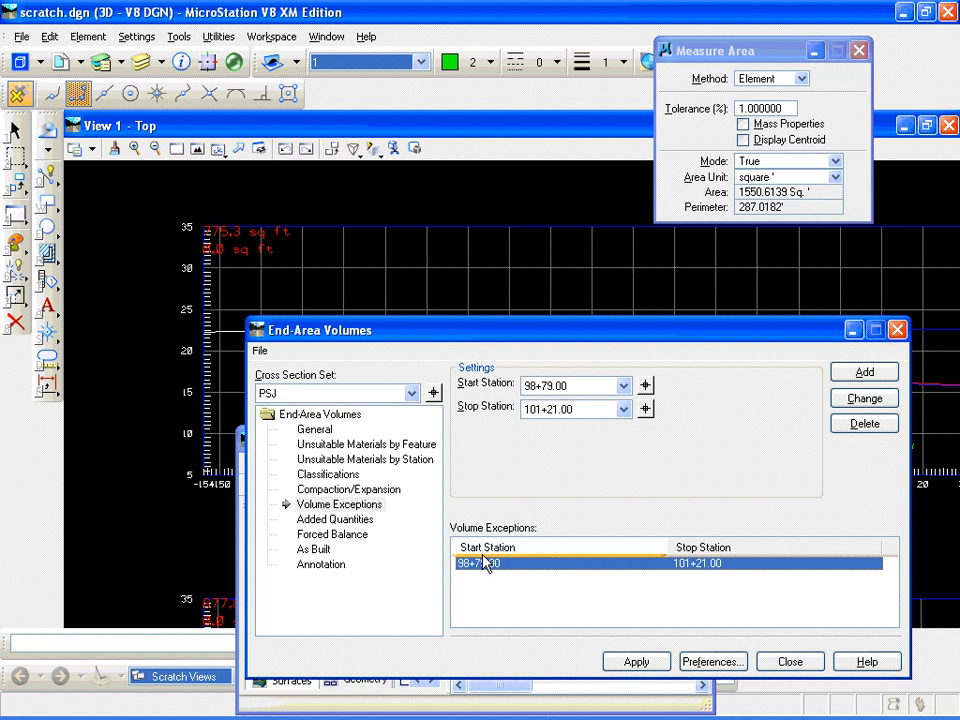
click(864, 423)
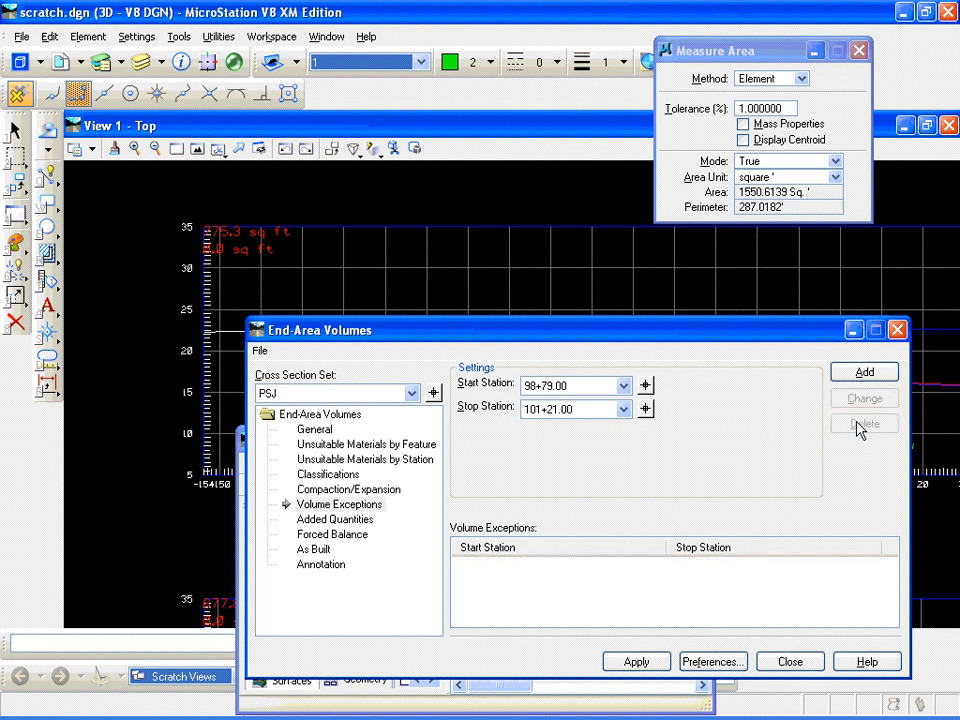
Load the test1.eav parameter file into End-Area Volumes and review the Volume Exceptions
click(328, 490)
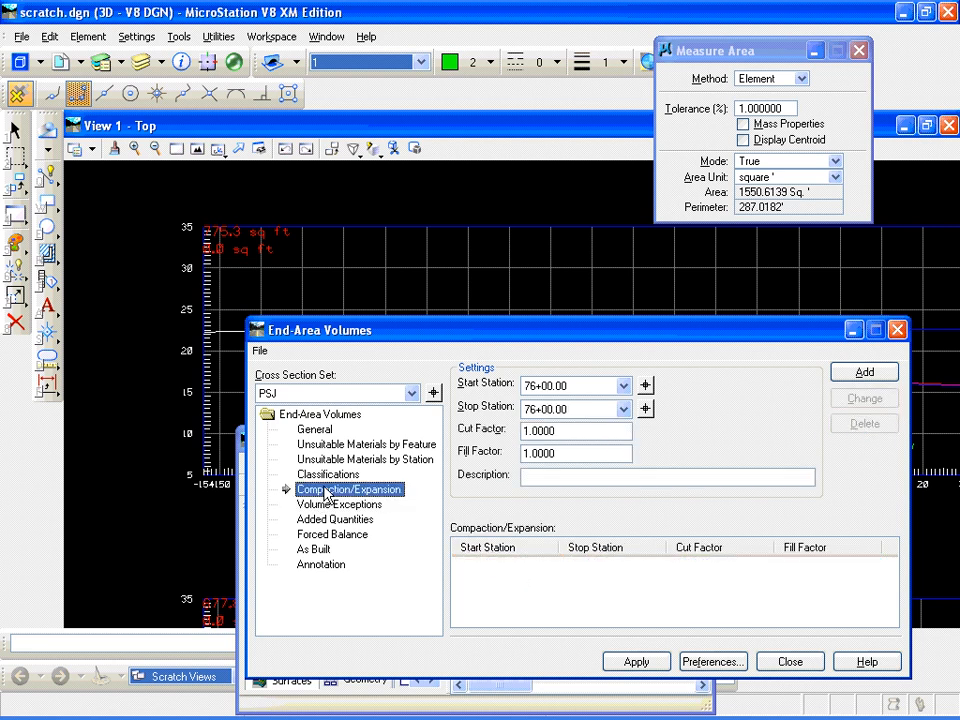
click(259, 351)
click(271, 368)
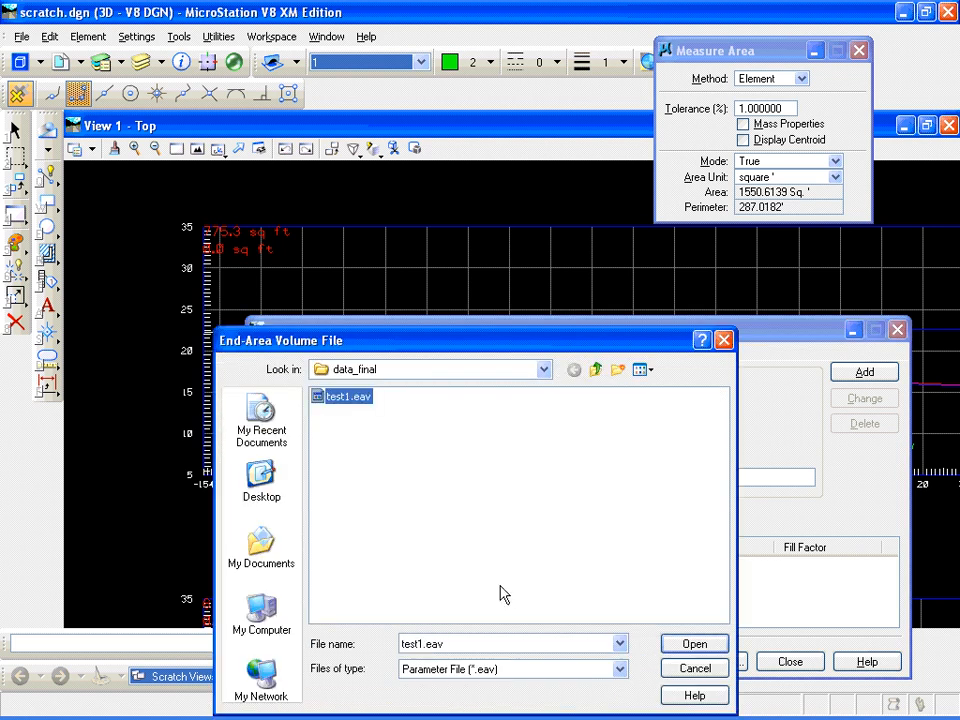
click(692, 644)
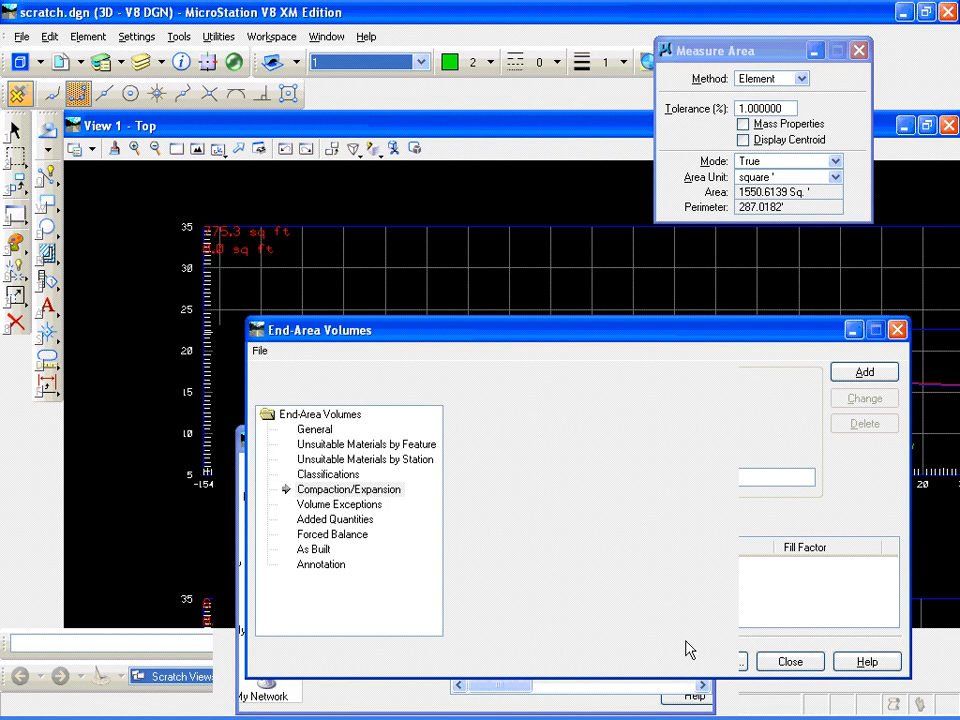
click(340, 506)
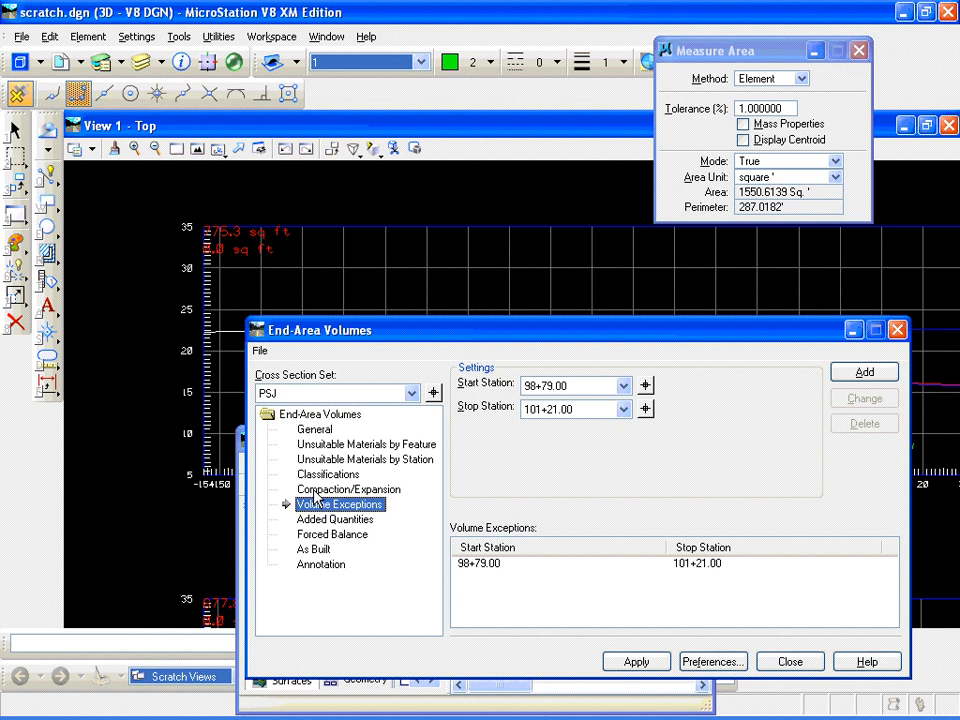
Switch to the PowerPoint slide show, advance to the Proposed Components slide, and return to MicroStation
key(alt+Tab)
key(alt+Tab)
key(alt+Tab)
key(alt+Tab)
key(alt+Tab)
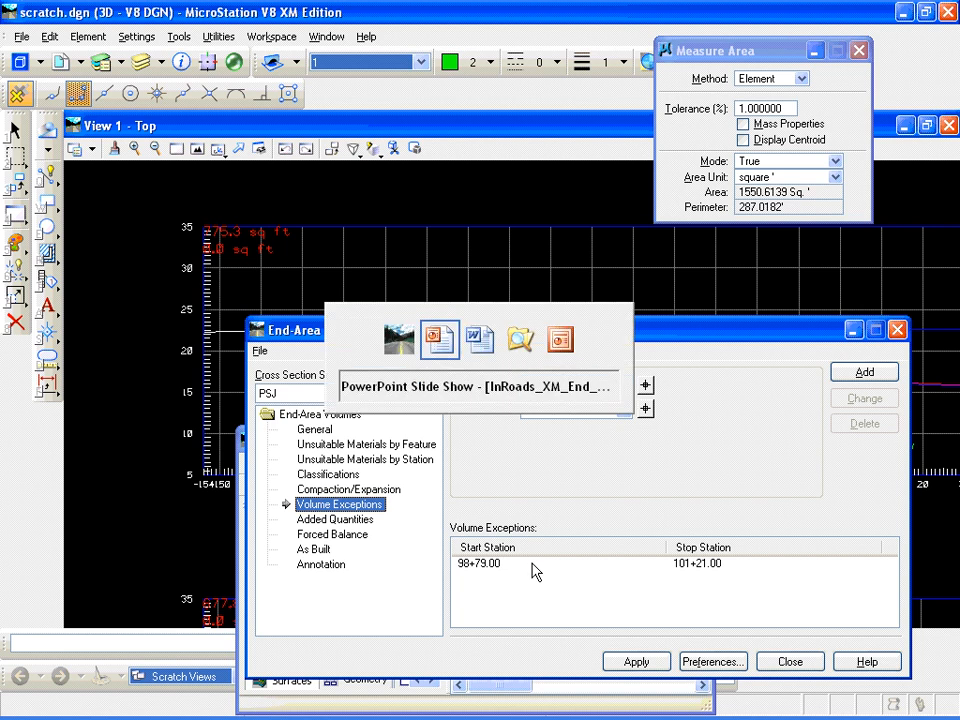
key(alt+Tab)
key(Right)
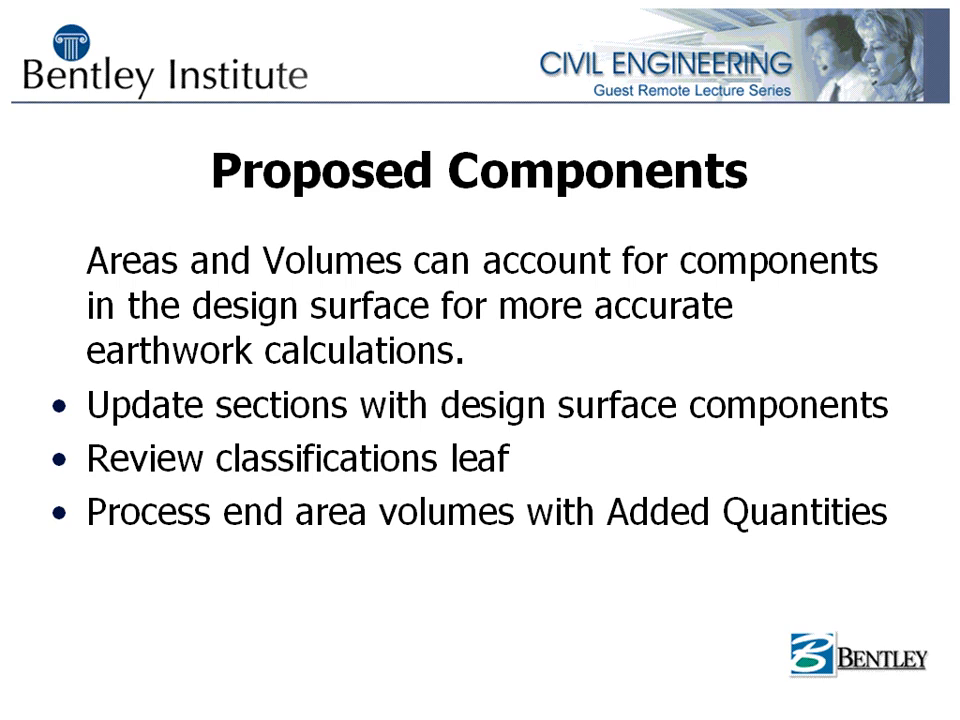
key(alt+Tab)
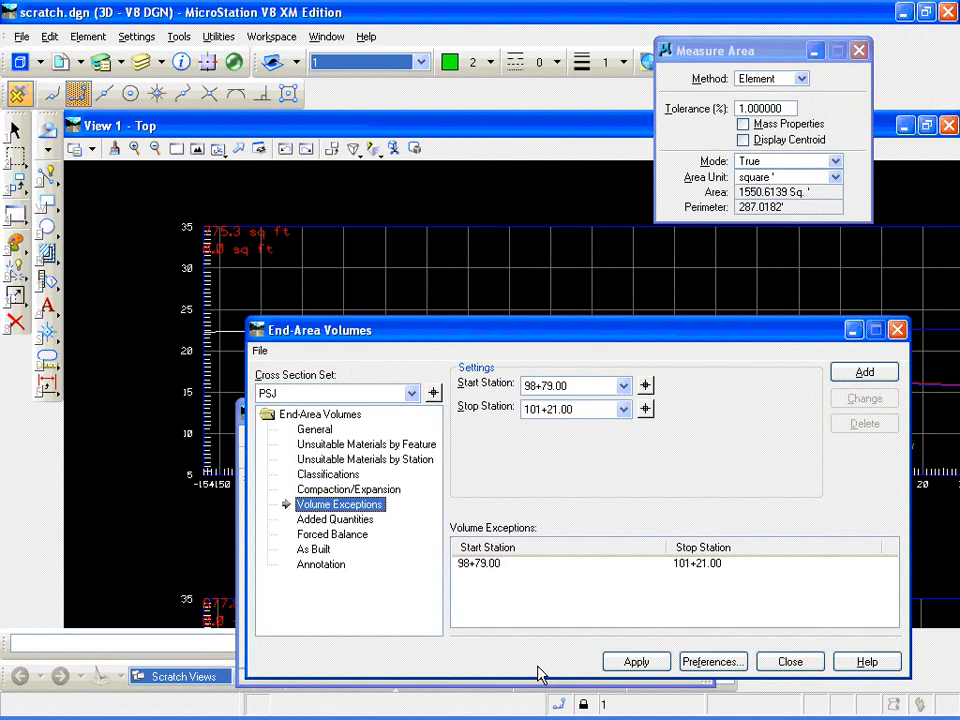
Check that the Graphic Group lock is on and delete the grouped area and volume annotations from the cross sections
drag(495, 330, 632, 339)
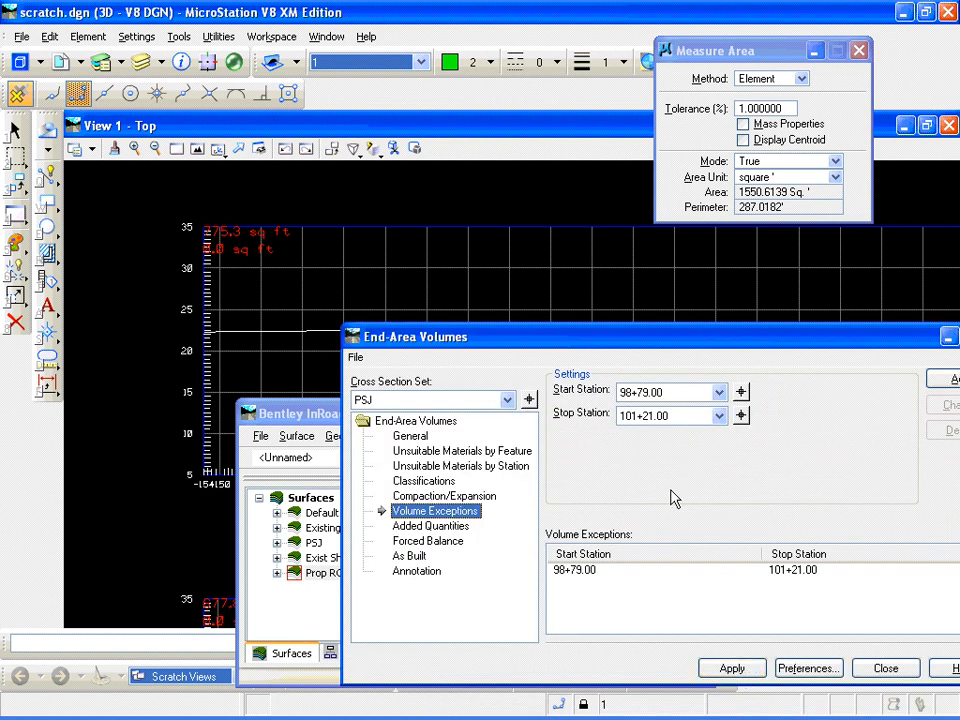
drag(560, 337, 614, 451)
scroll(584, 353, down, 5)
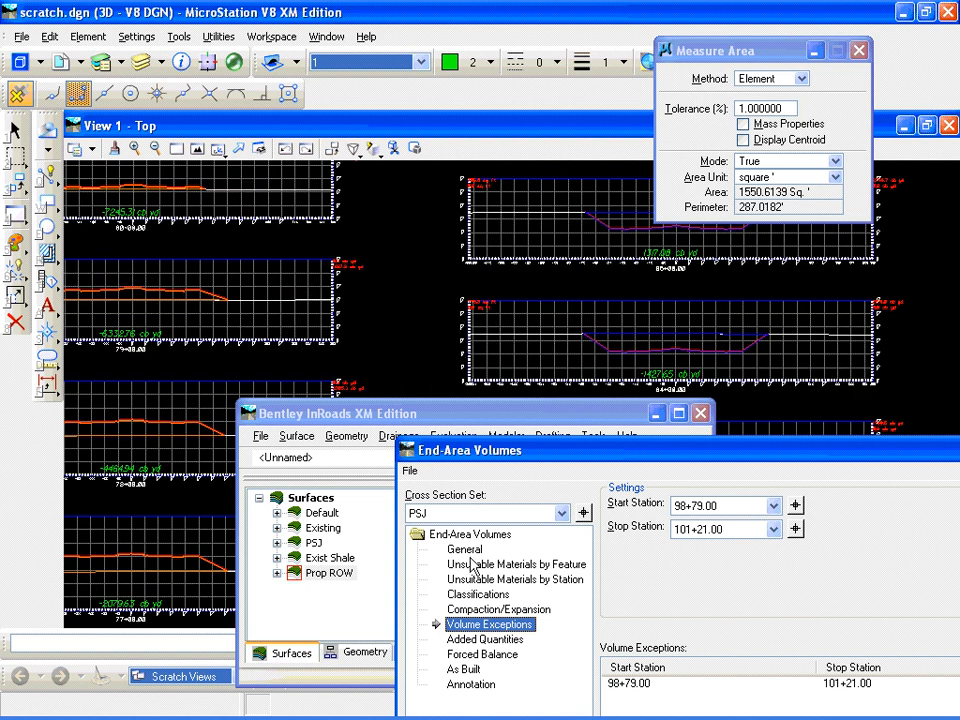
drag(550, 459, 883, 360)
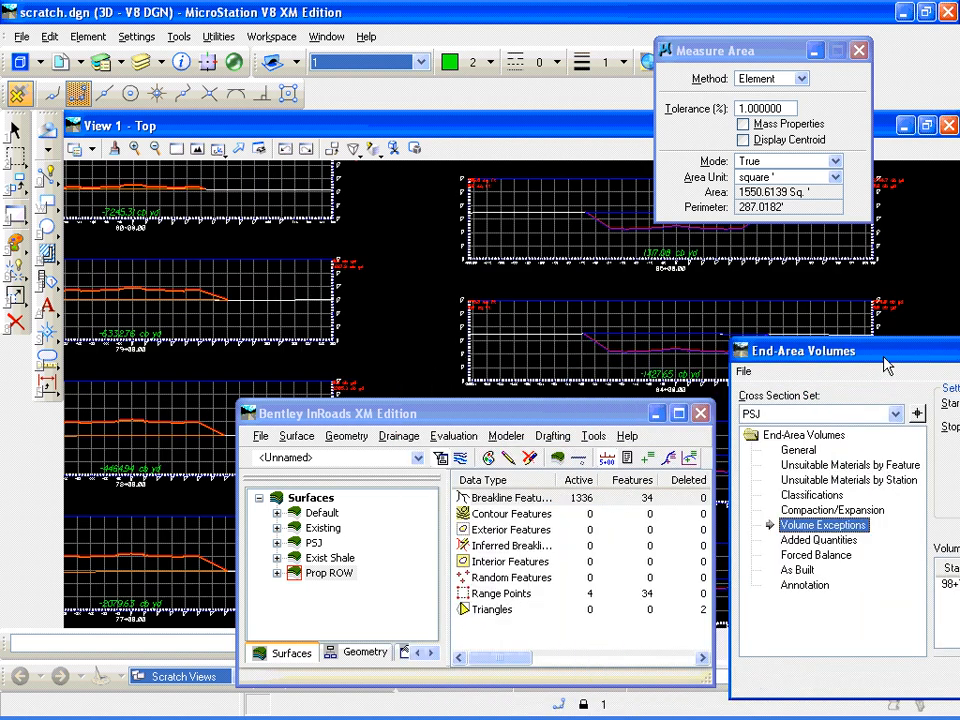
click(605, 703)
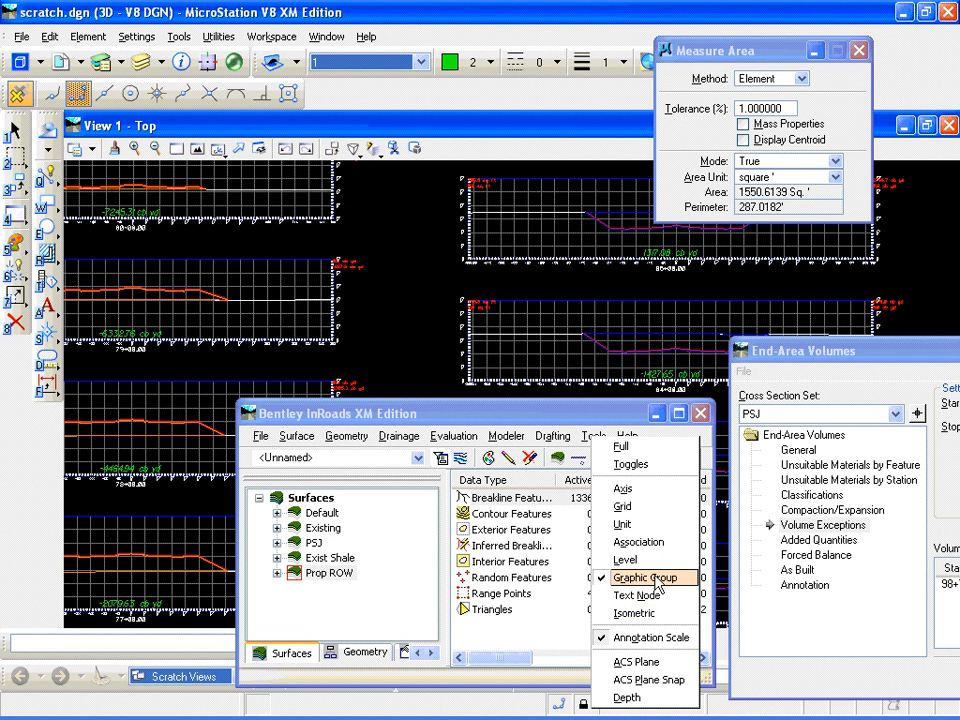
click(420, 361)
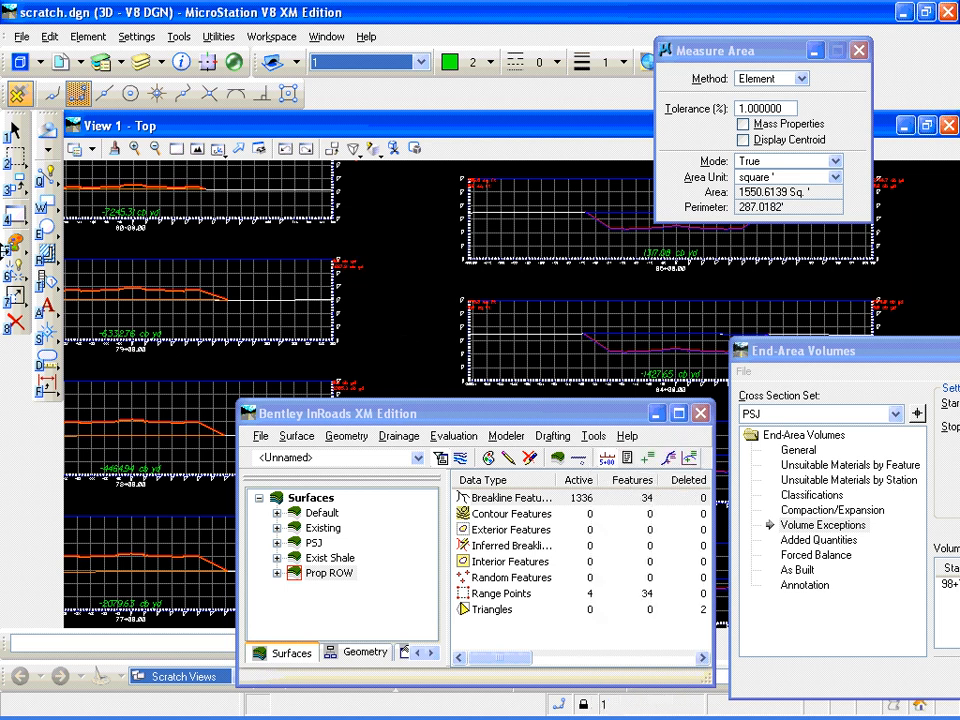
click(15, 322)
click(358, 264)
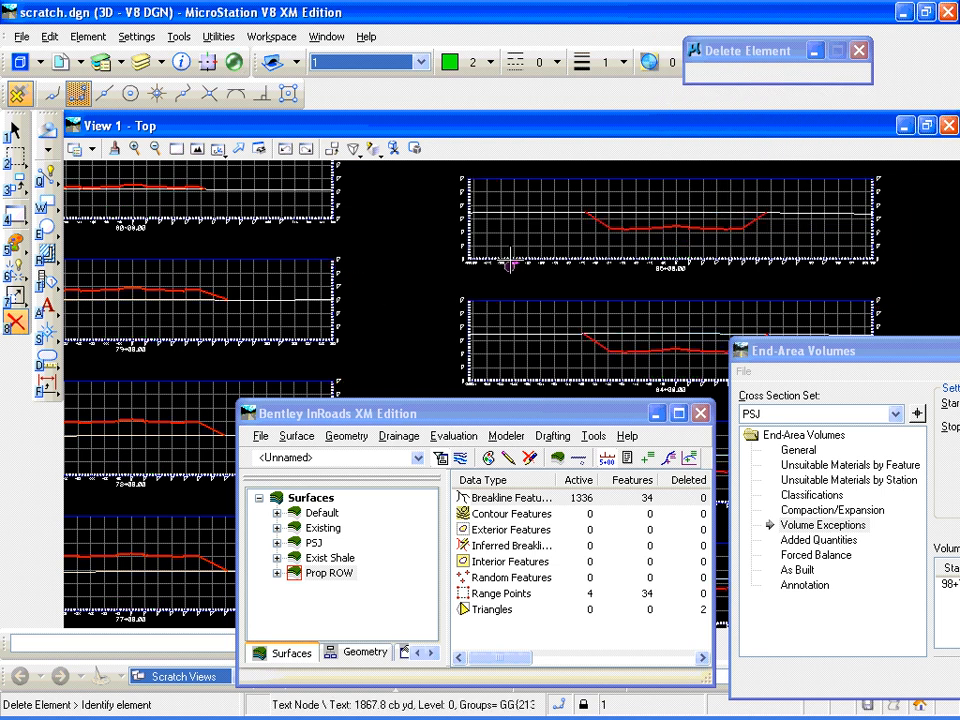
Review the General surfaces and the Classifications list in the End-Area Volumes settings for the PSJ cross section set
drag(822, 355, 458, 283)
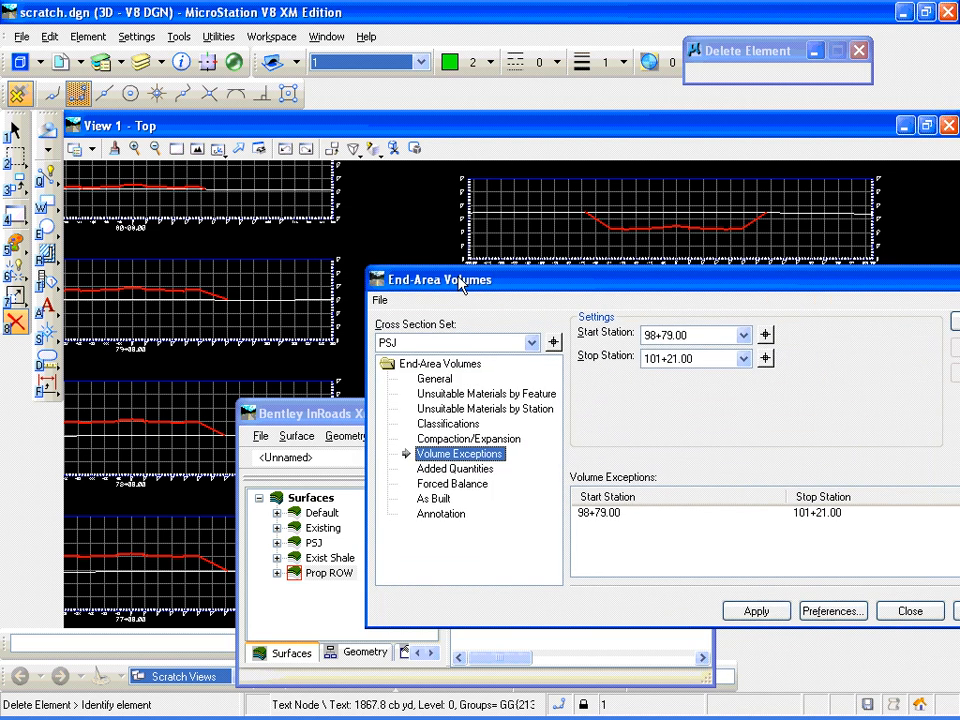
click(436, 380)
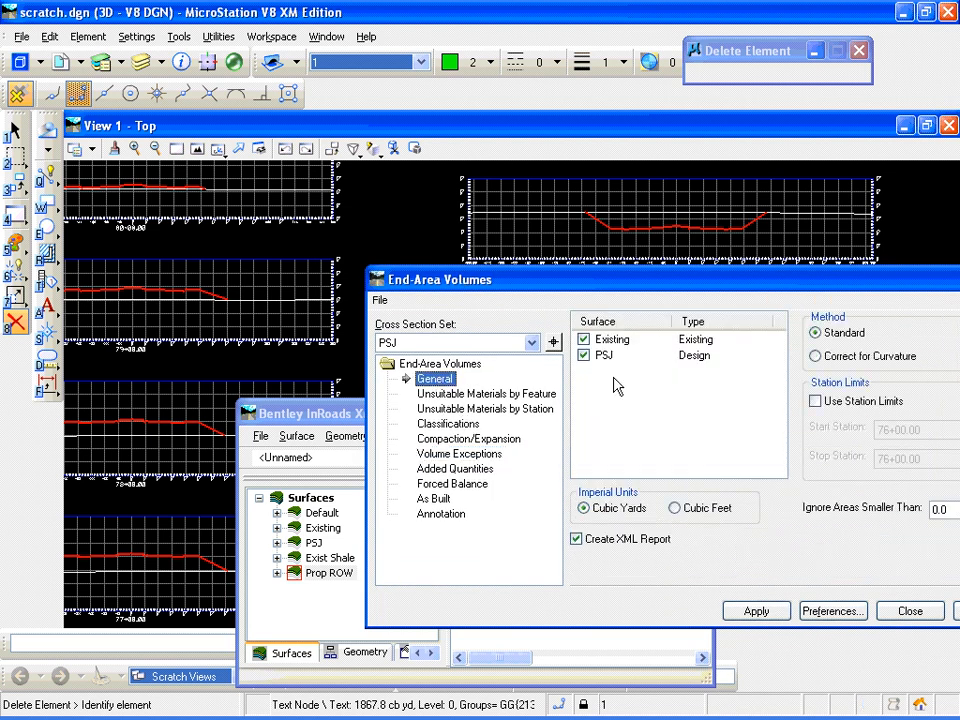
click(432, 424)
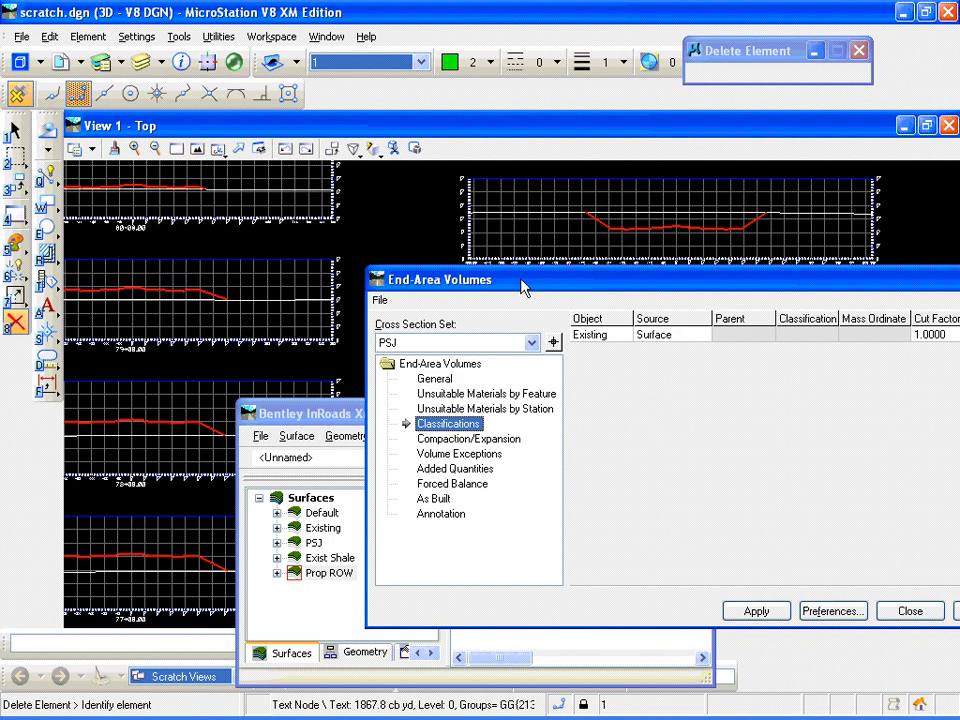
Update the PSJ cross section set in Display On mode with all components of the PSJ surface
drag(520, 282, 797, 485)
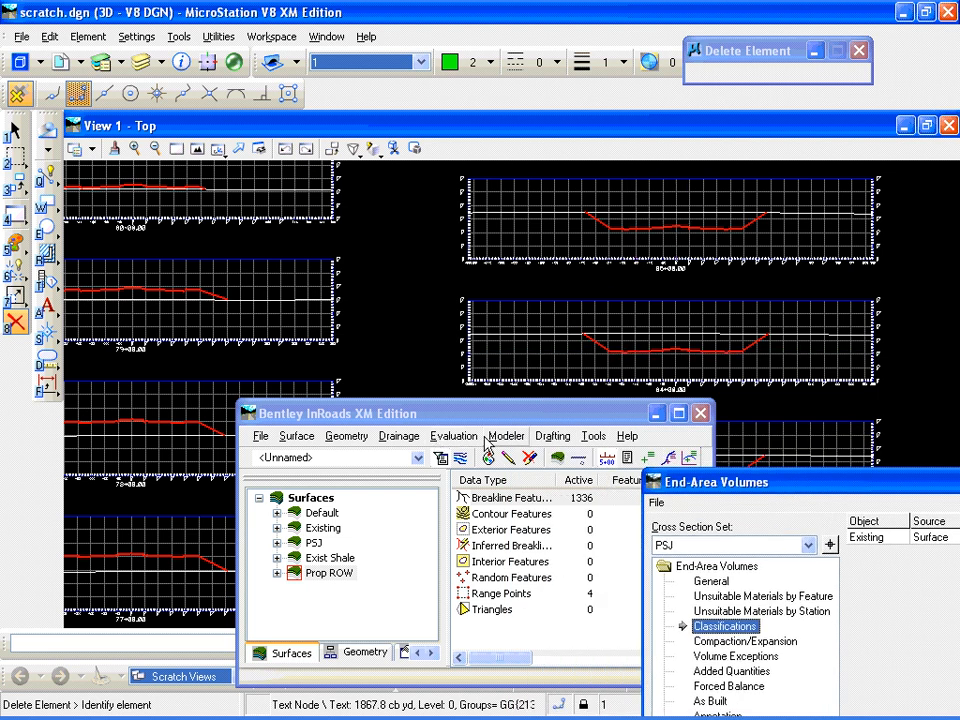
click(452, 436)
mouse_move(490, 475)
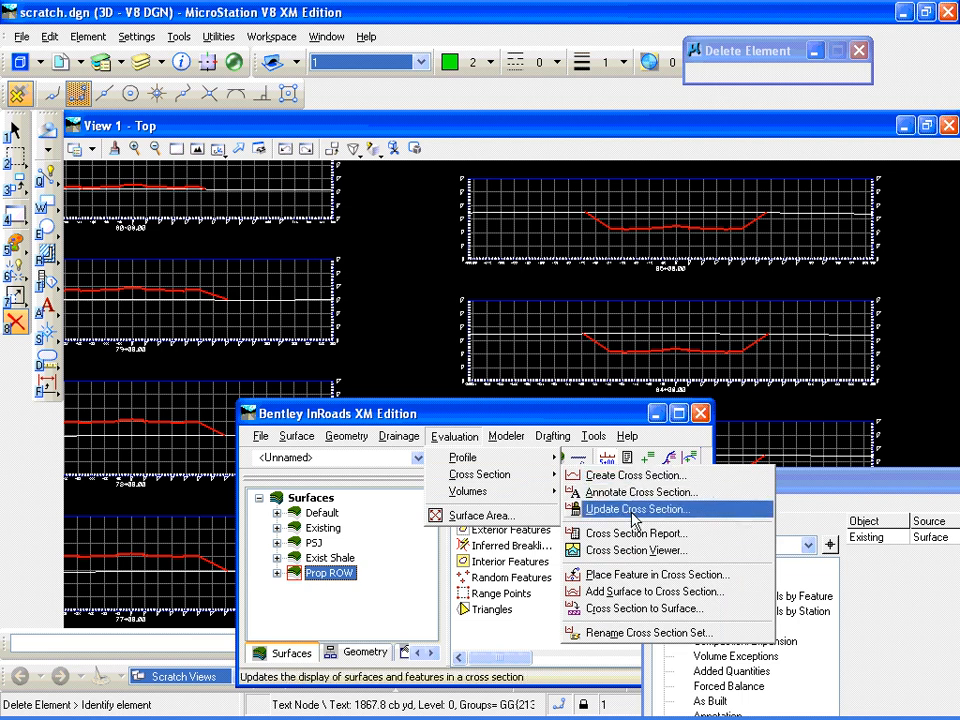
click(633, 511)
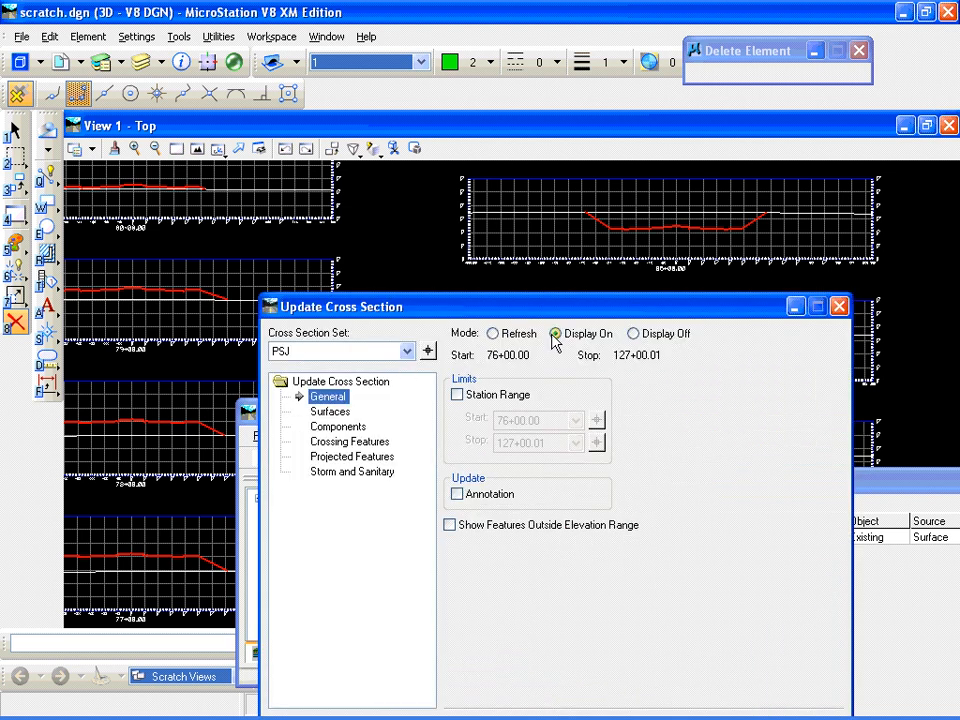
click(317, 428)
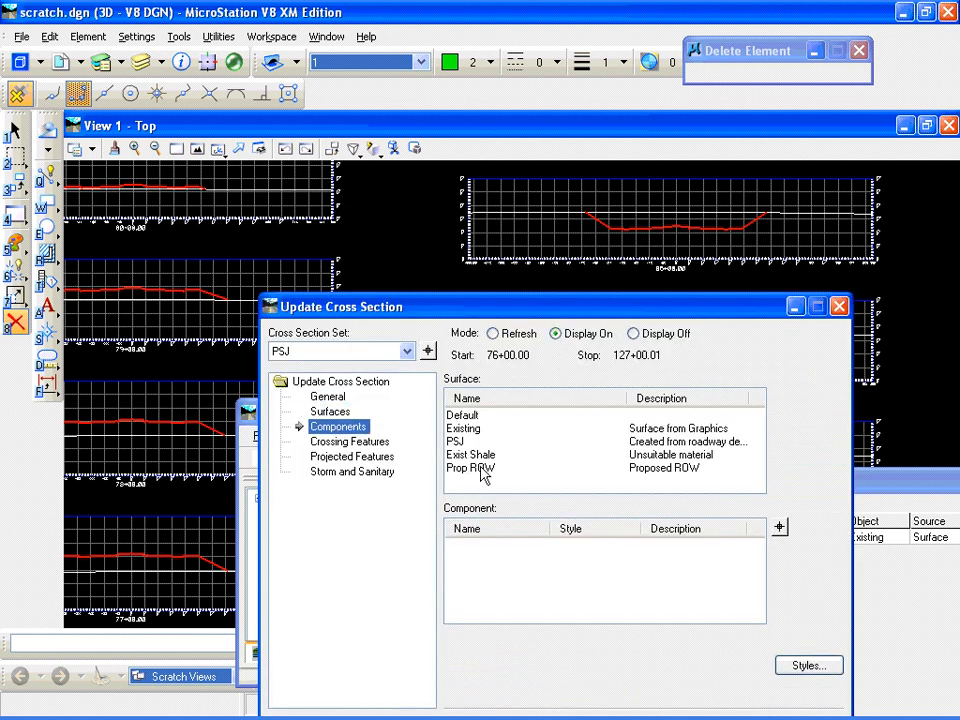
click(456, 441)
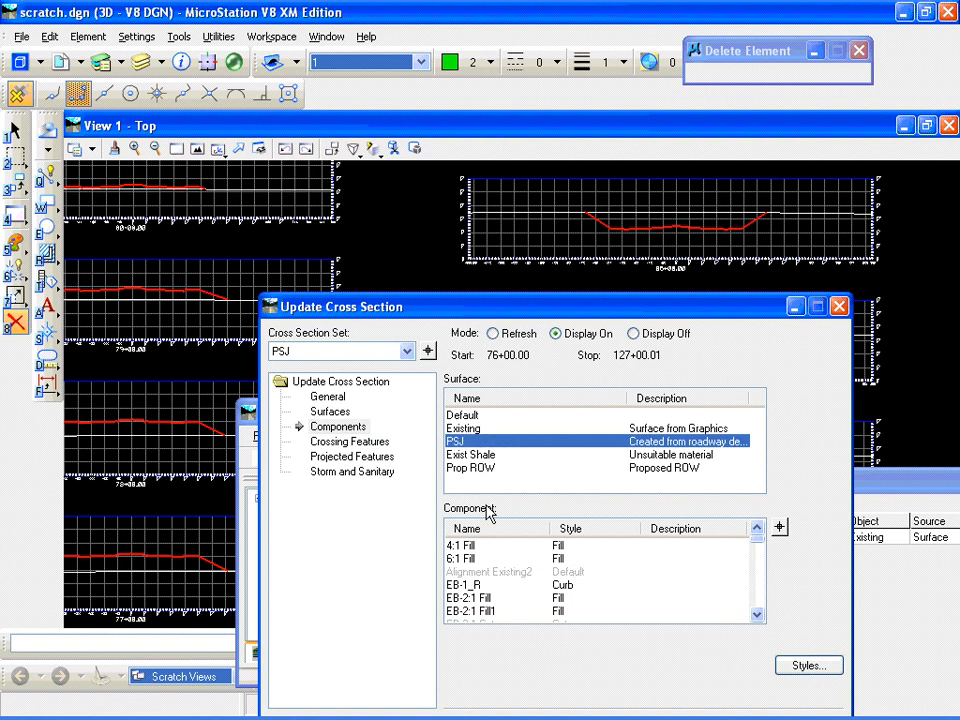
right_click(489, 564)
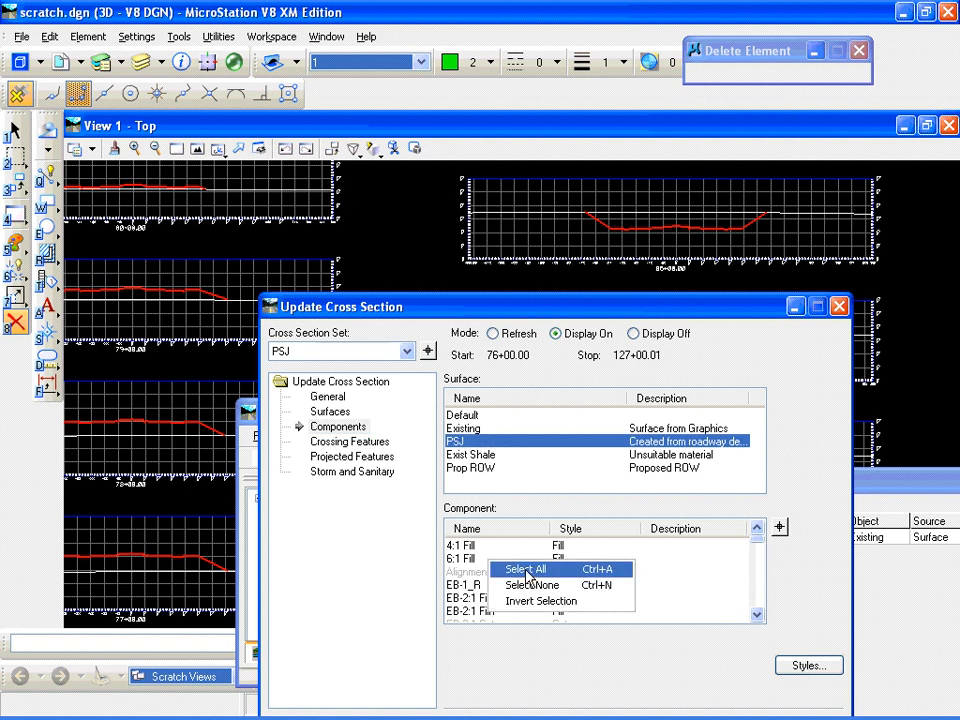
click(527, 569)
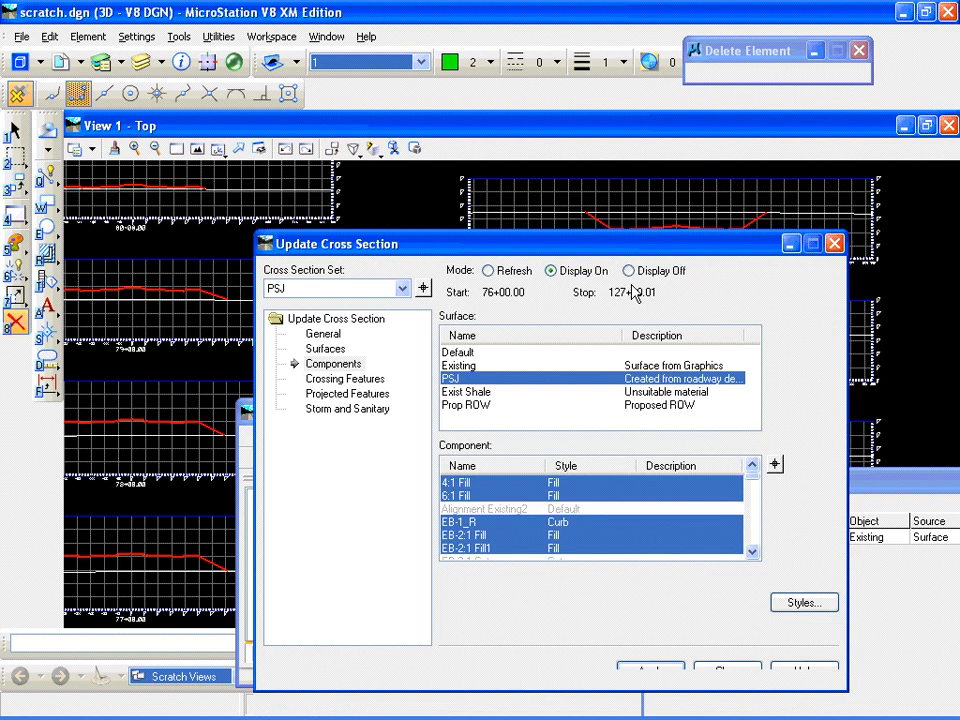
click(657, 640)
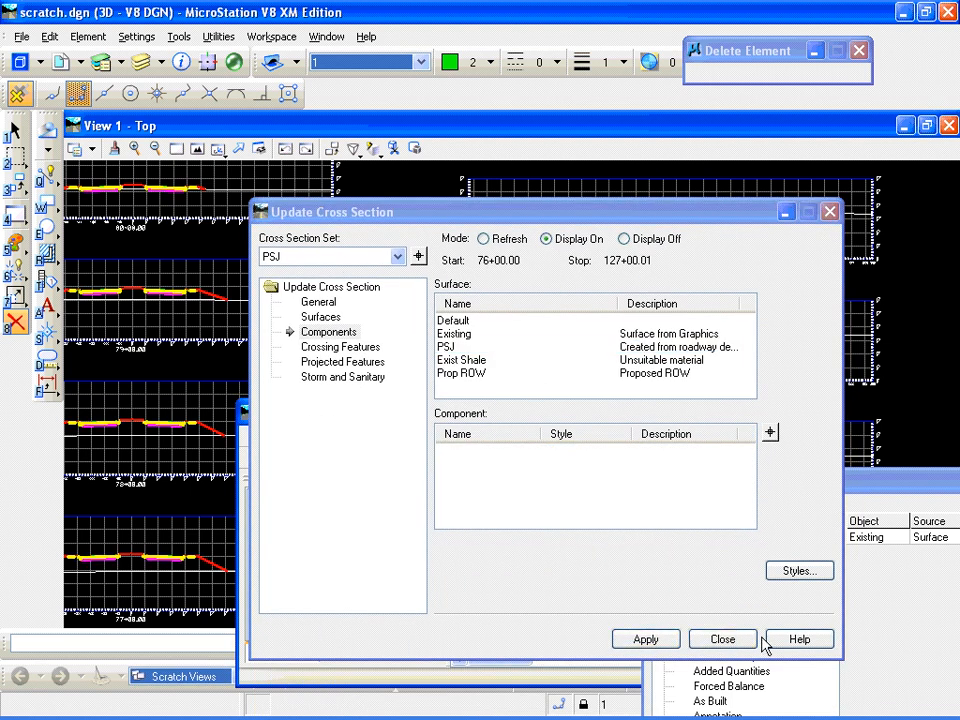
click(723, 640)
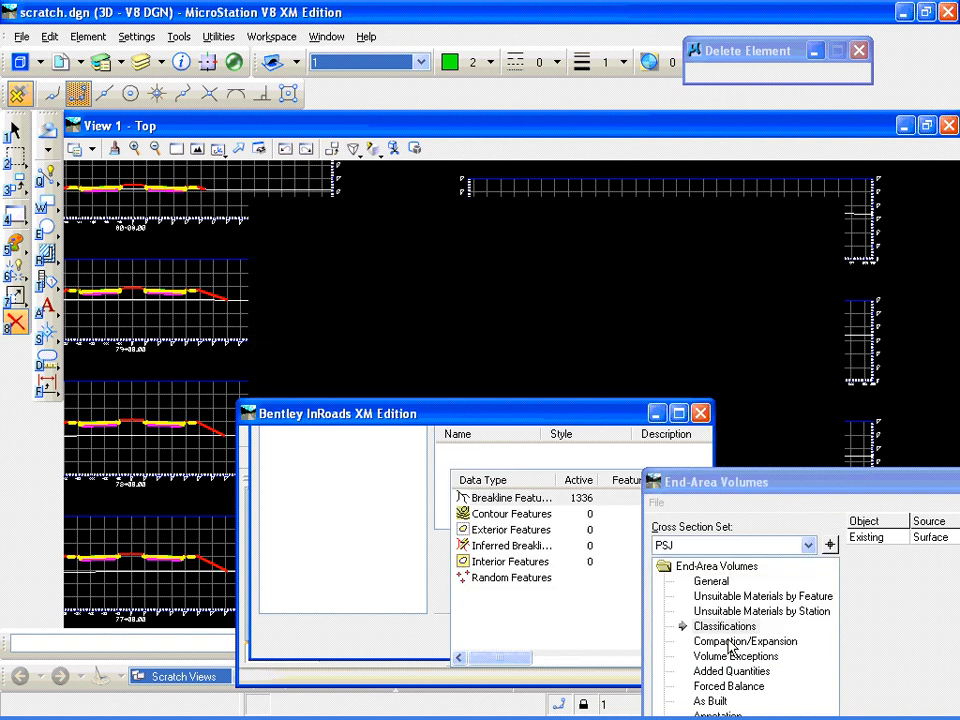
Examine the updated PSJ cross sections, zooming in on the pavement, curb and base course components of one section
drag(439, 413, 529, 469)
scroll(281, 395, down, 3)
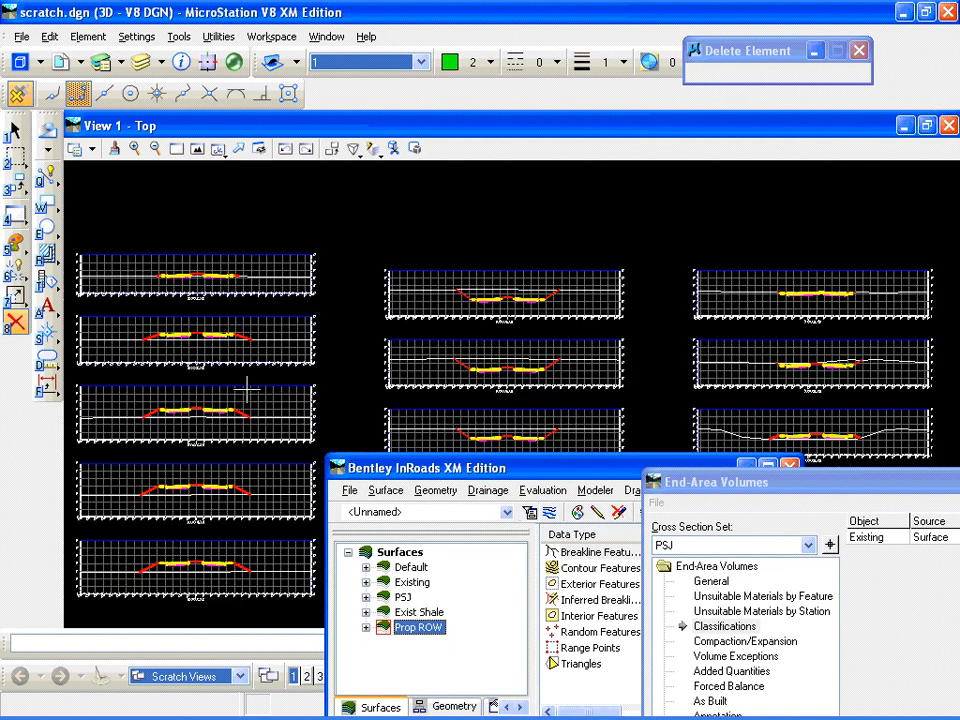
scroll(245, 385, down, 3)
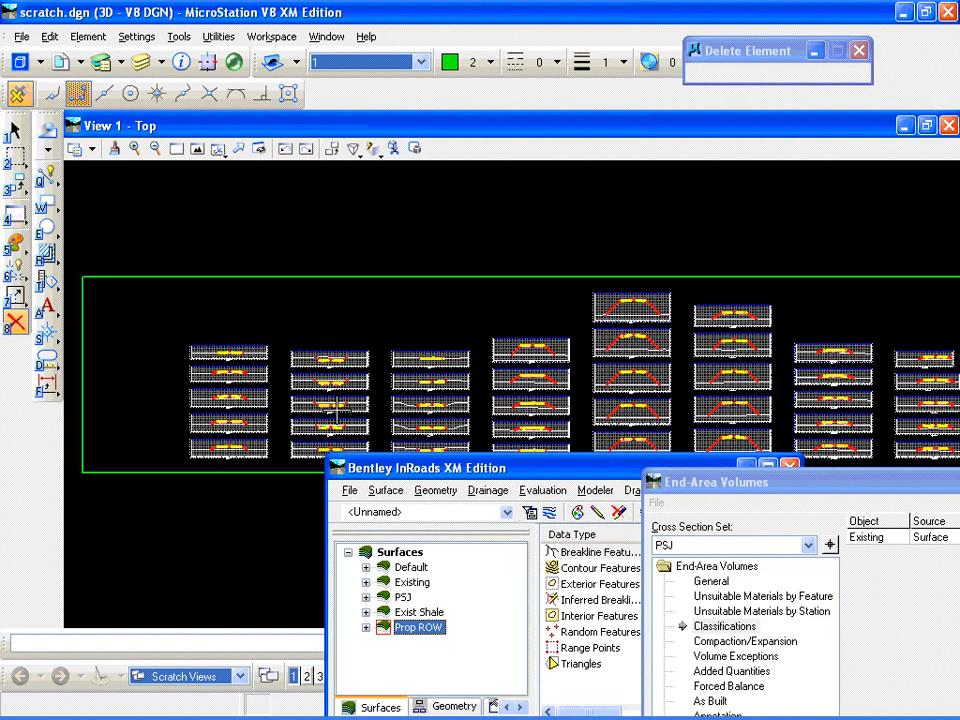
scroll(321, 386, up, 3)
scroll(364, 403, up, 3)
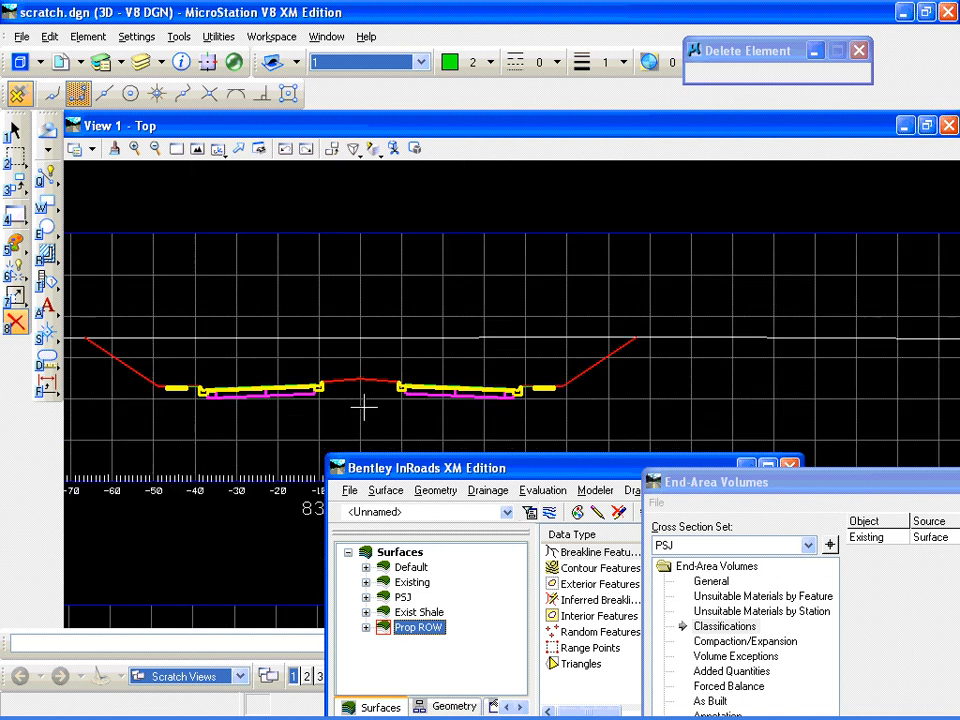
scroll(236, 392, up, 1)
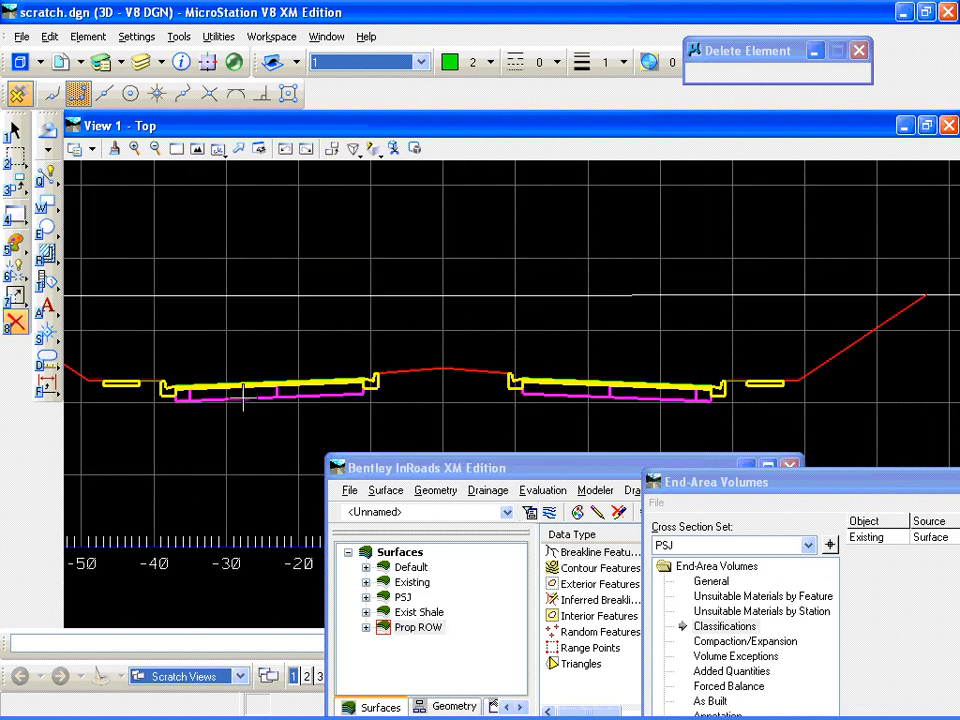
scroll(243, 392, up, 1)
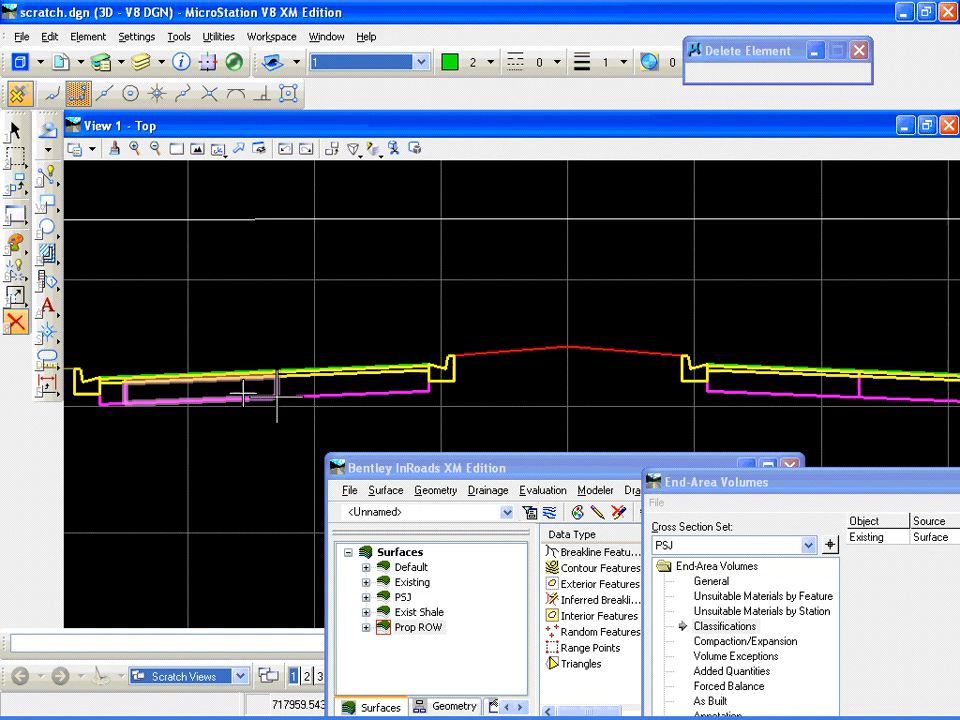
scroll(240, 390, up, 1)
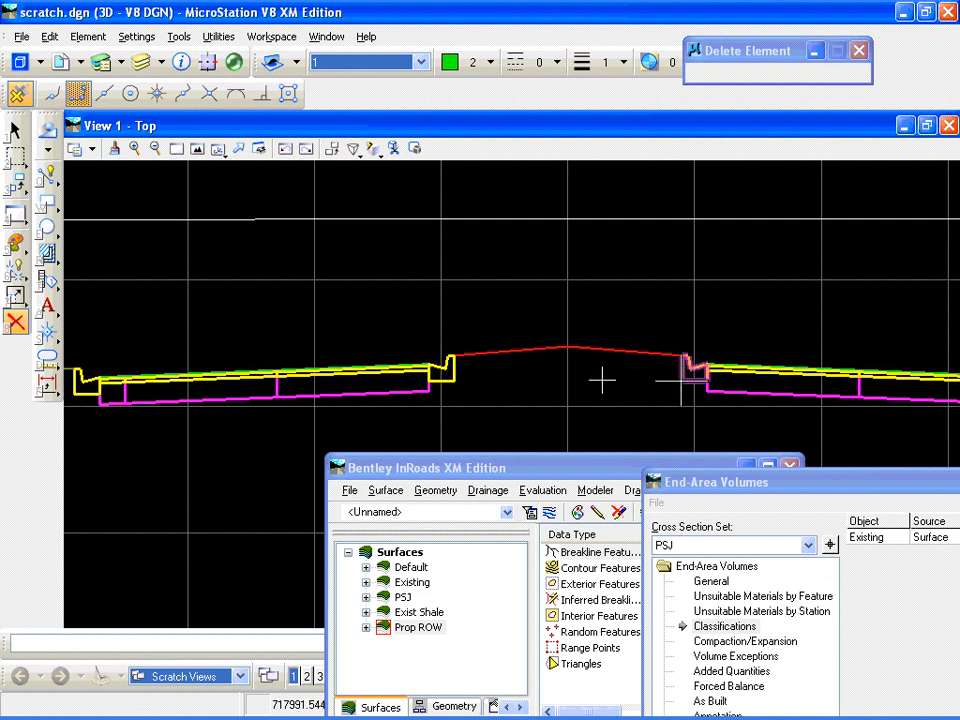
scroll(657, 398, down, 2)
scroll(657, 398, down, 2)
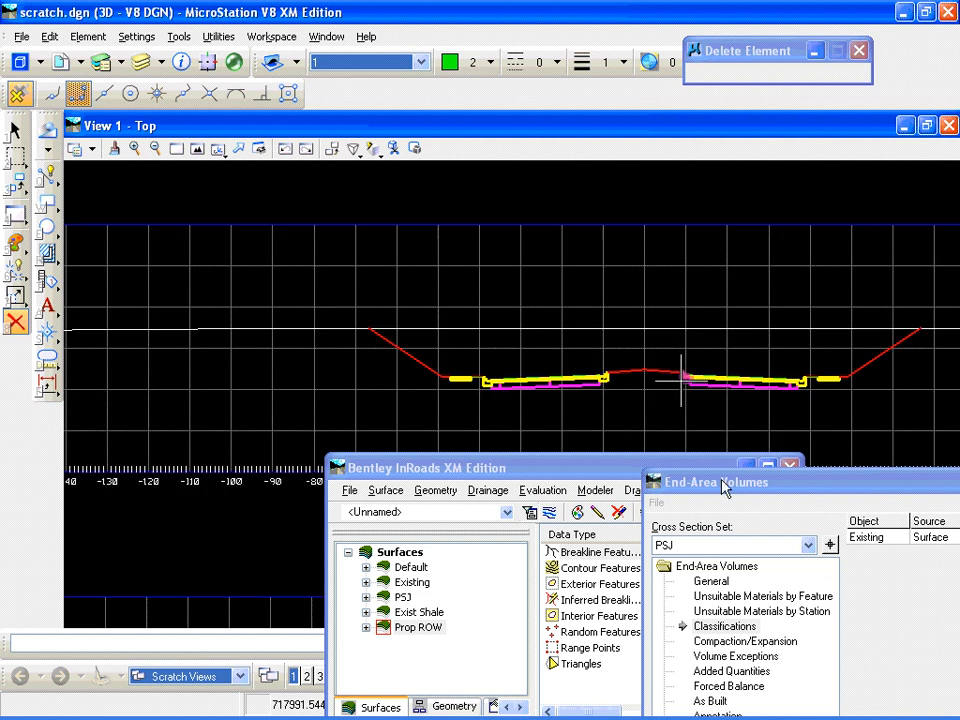
Close and reopen the End-Area Volumes tool so it reads the displayed components, and show its Classifications settings
drag(724, 487, 358, 300)
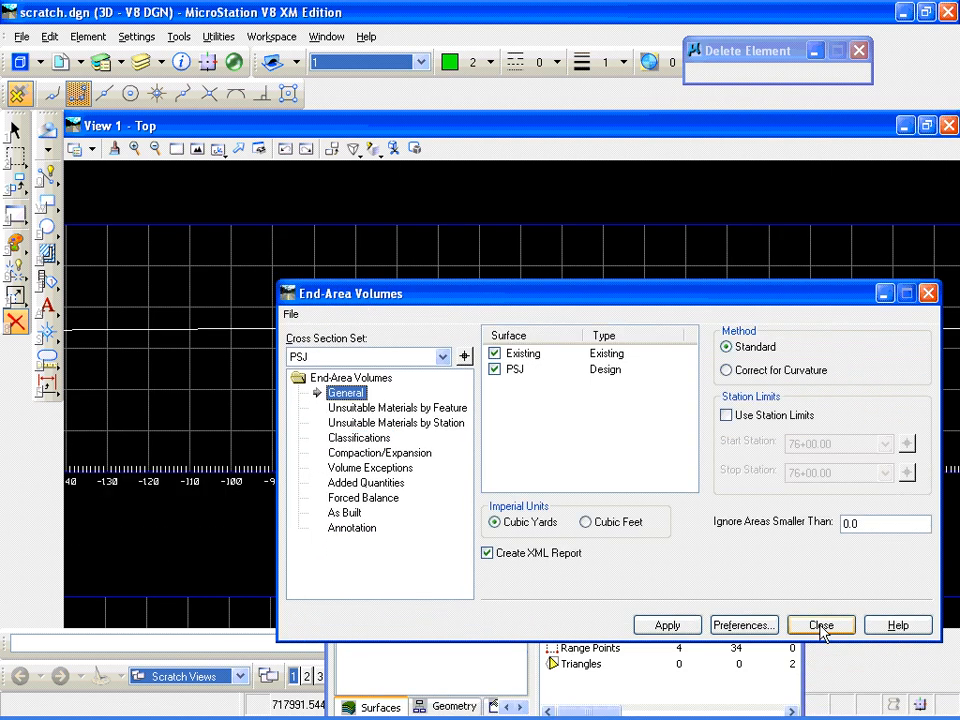
click(821, 625)
click(441, 419)
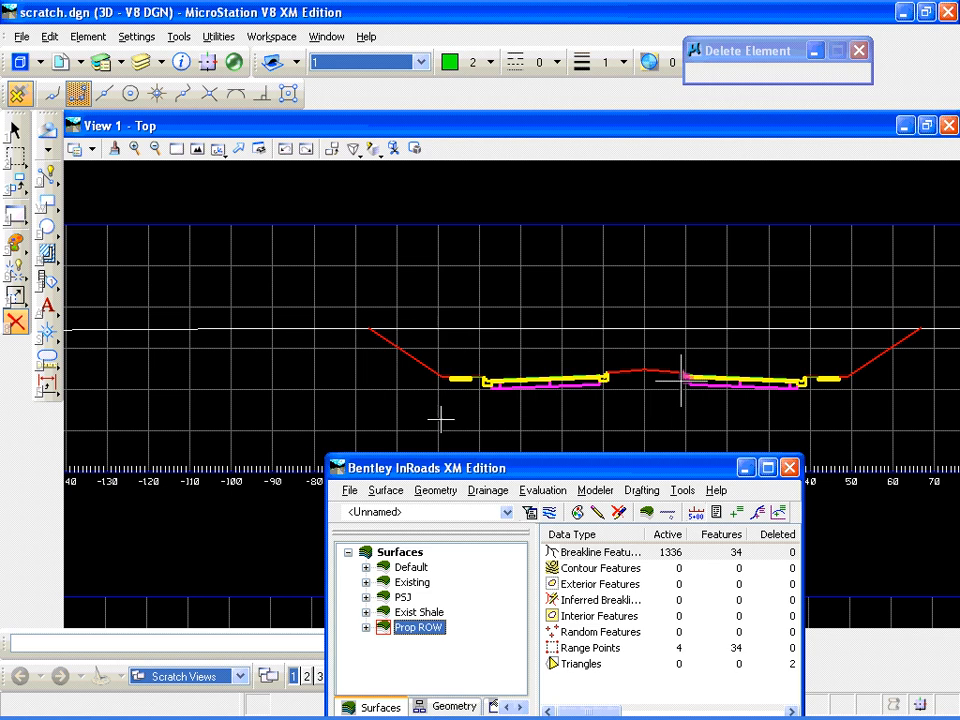
click(563, 494)
mouse_move(575, 547)
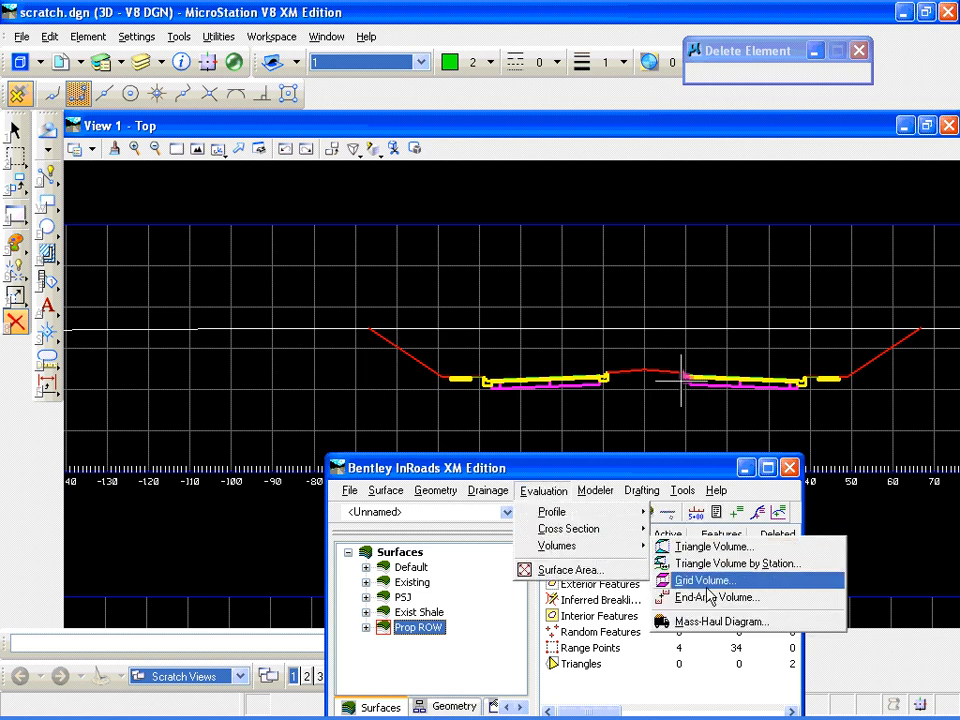
click(712, 598)
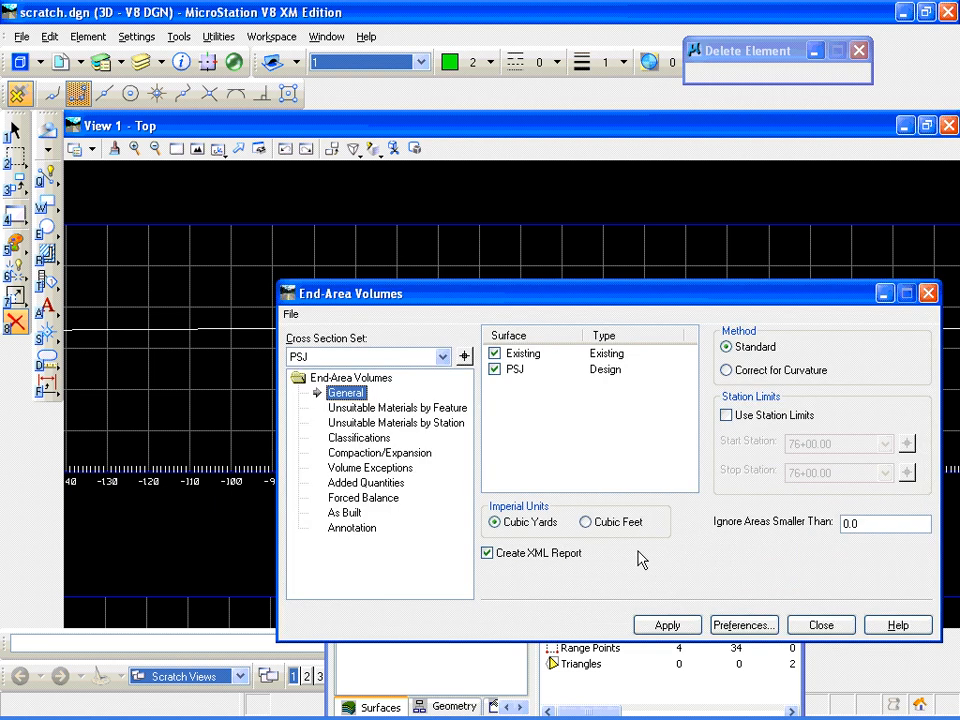
click(359, 438)
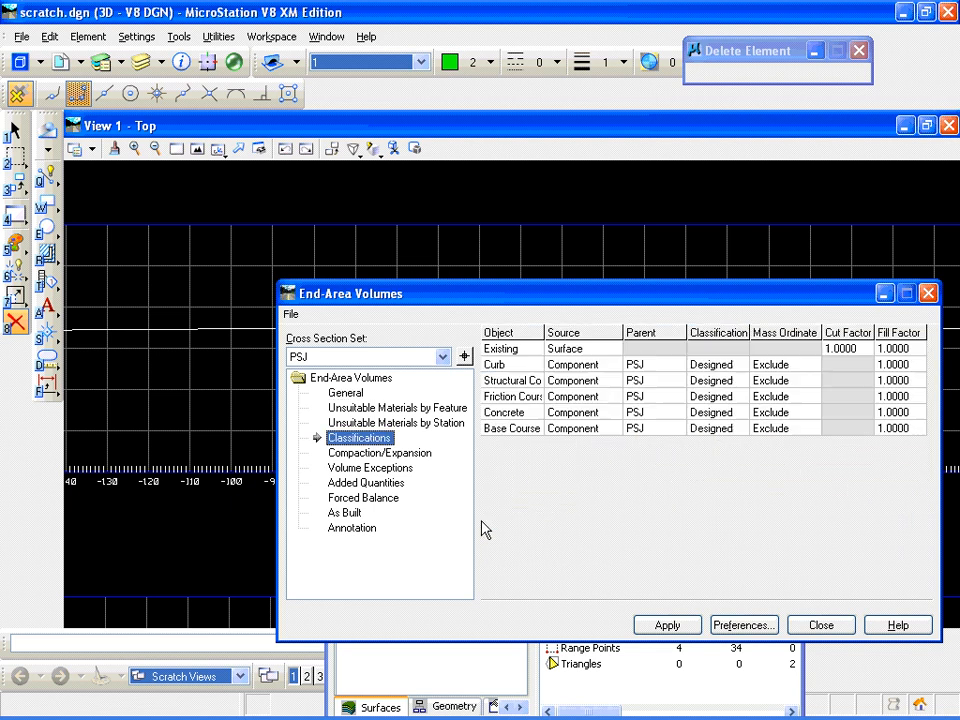
Review the component rows in the Classifications list, widening the Object column to show the full names
click(511, 381)
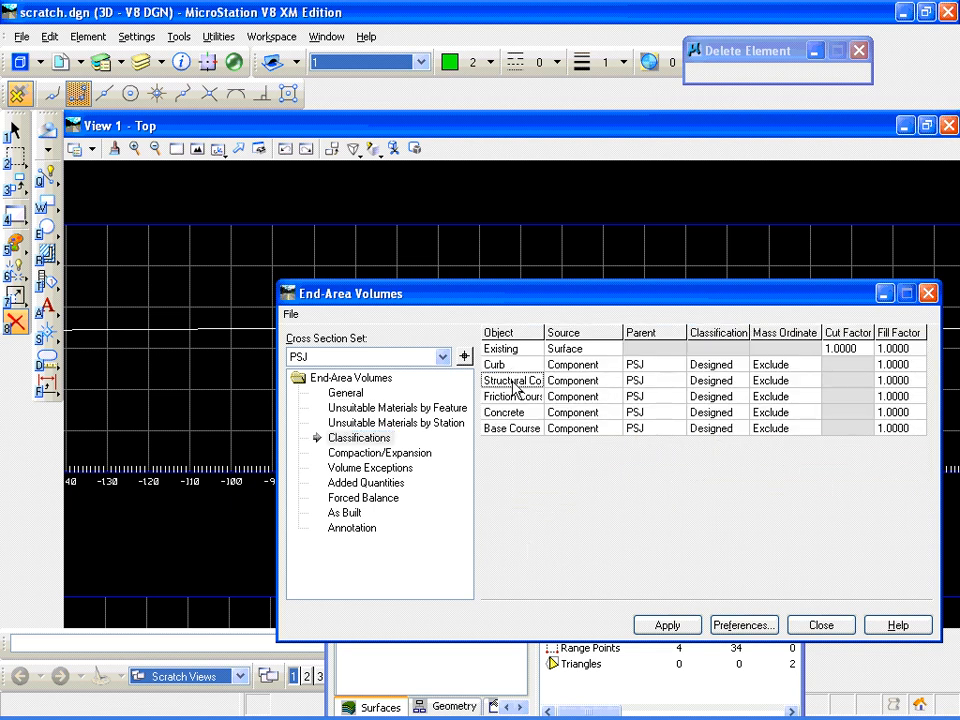
click(510, 397)
click(510, 413)
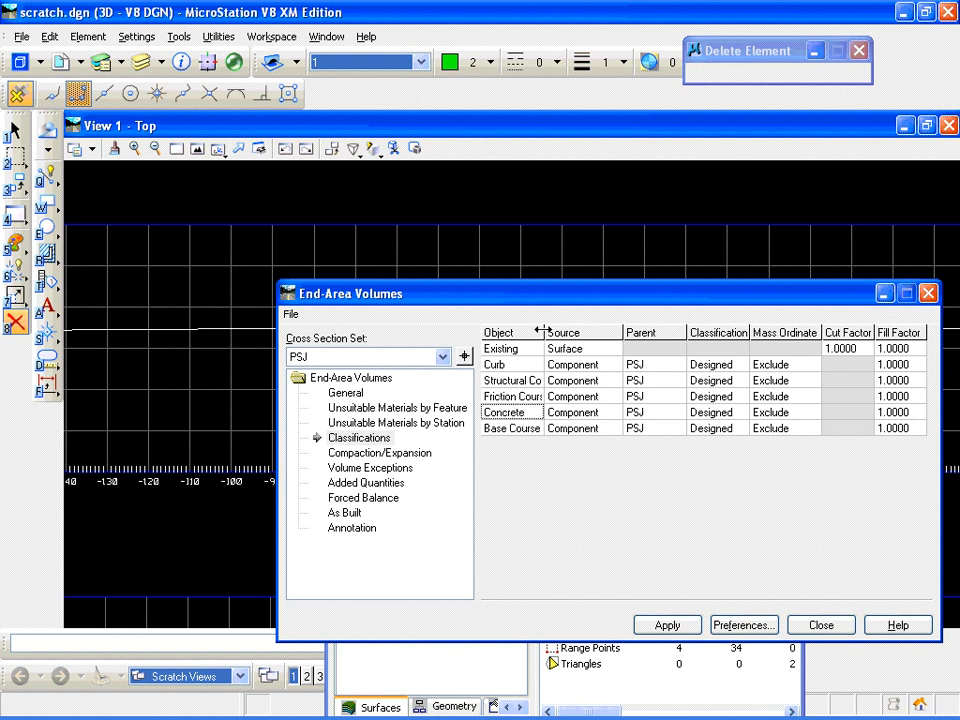
drag(544, 334, 586, 341)
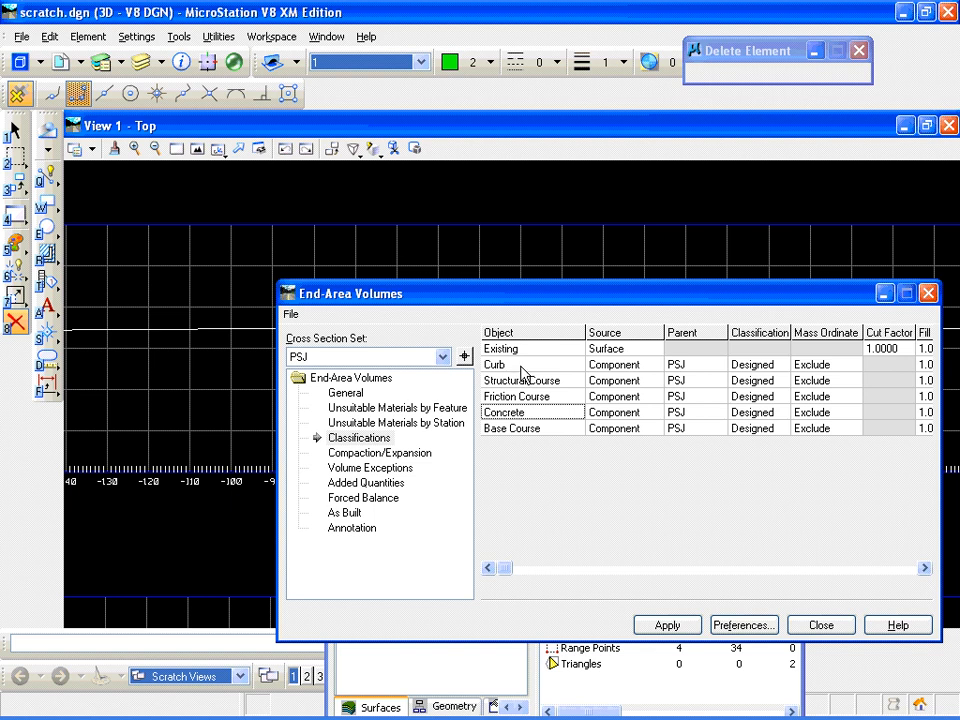
click(521, 368)
drag(647, 302, 581, 296)
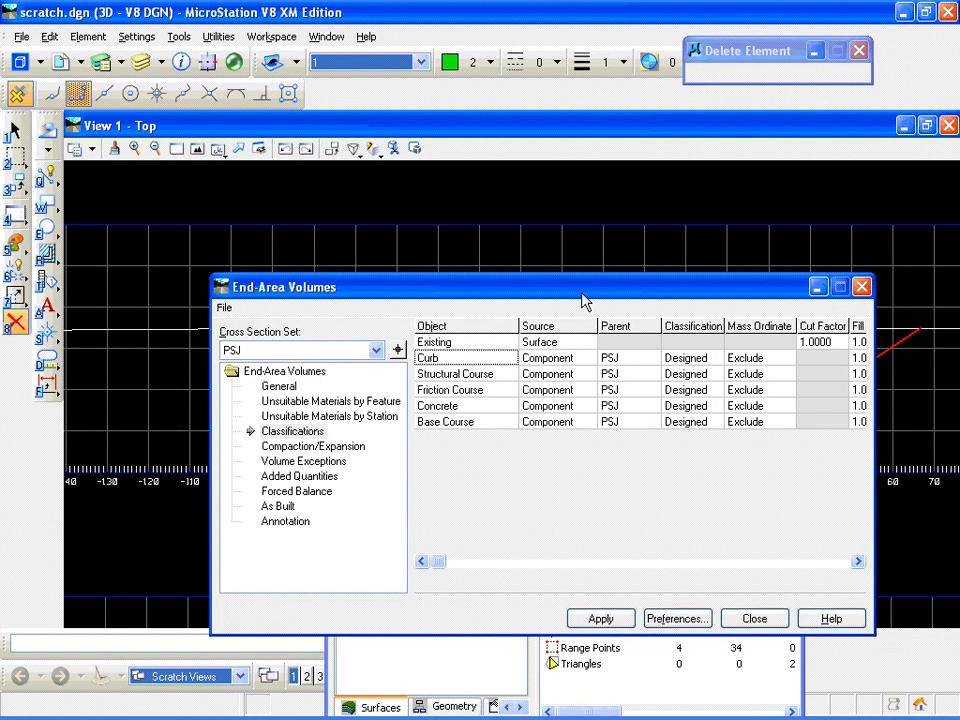
Reselect Designed as the Curb component's classification and switch its Mass Ordinate to Include and back to Exclude
click(714, 364)
click(715, 361)
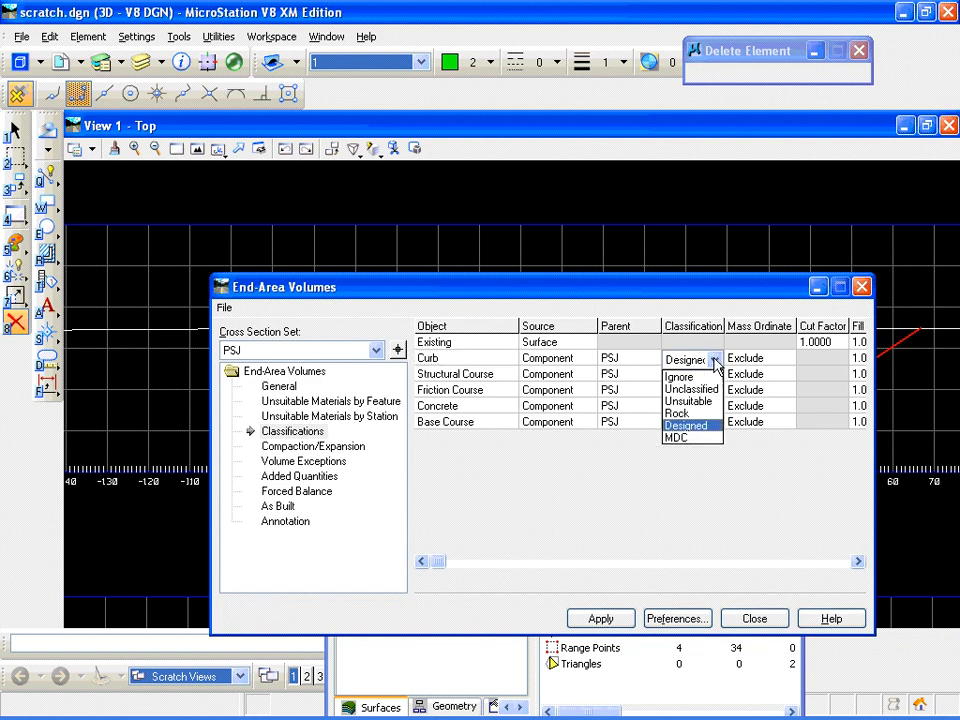
click(706, 427)
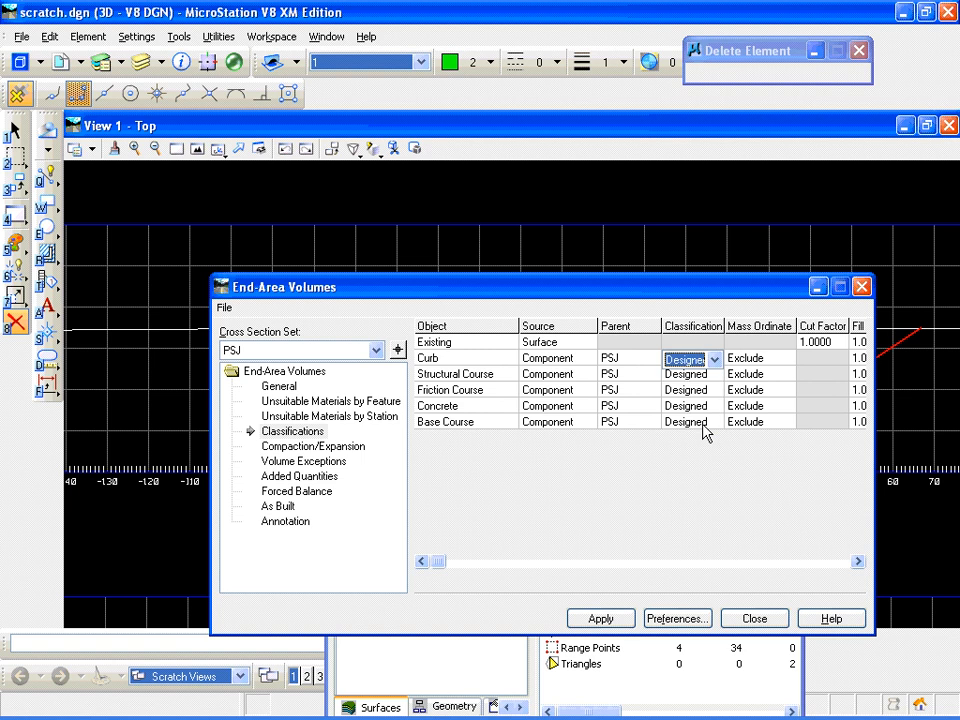
click(767, 362)
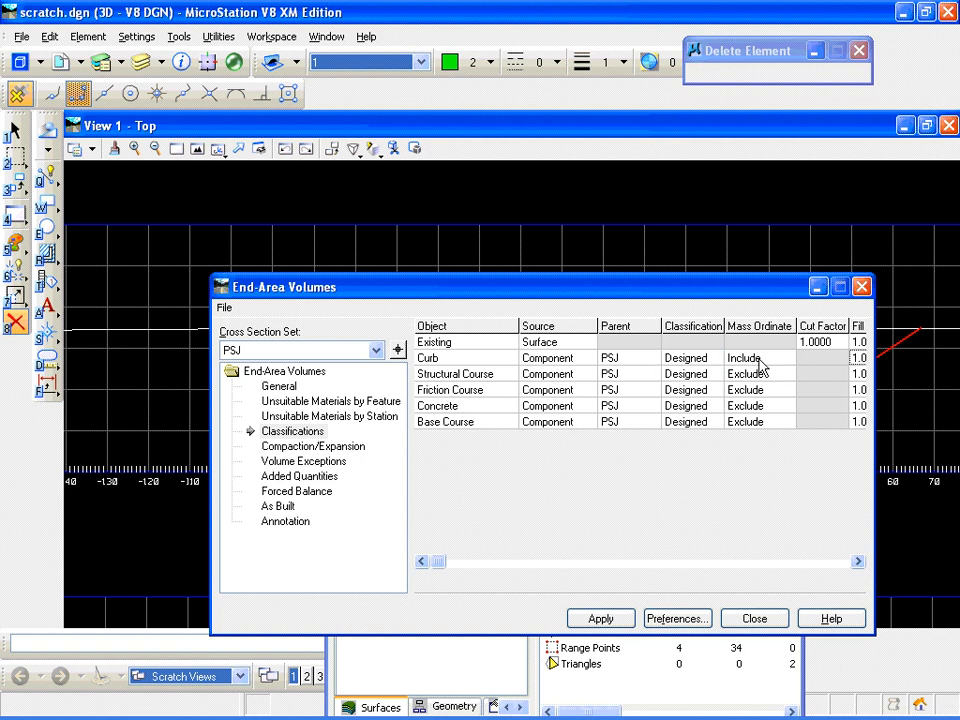
click(762, 362)
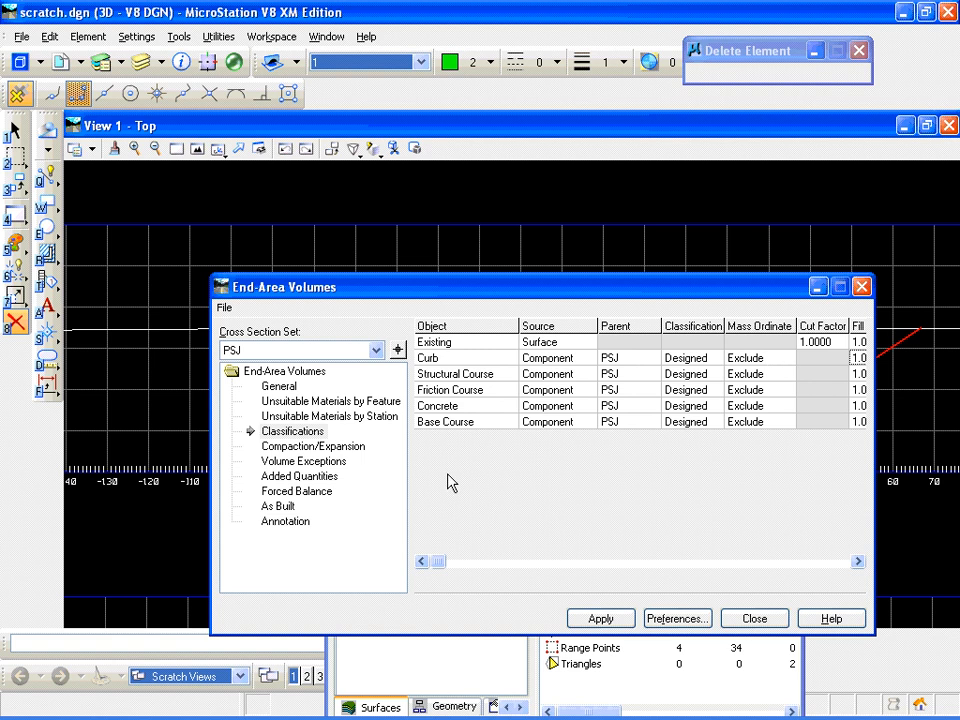
Add a 100 cubic yard cut quantity with start and stop station 107+00.00 to the added quantities
click(294, 479)
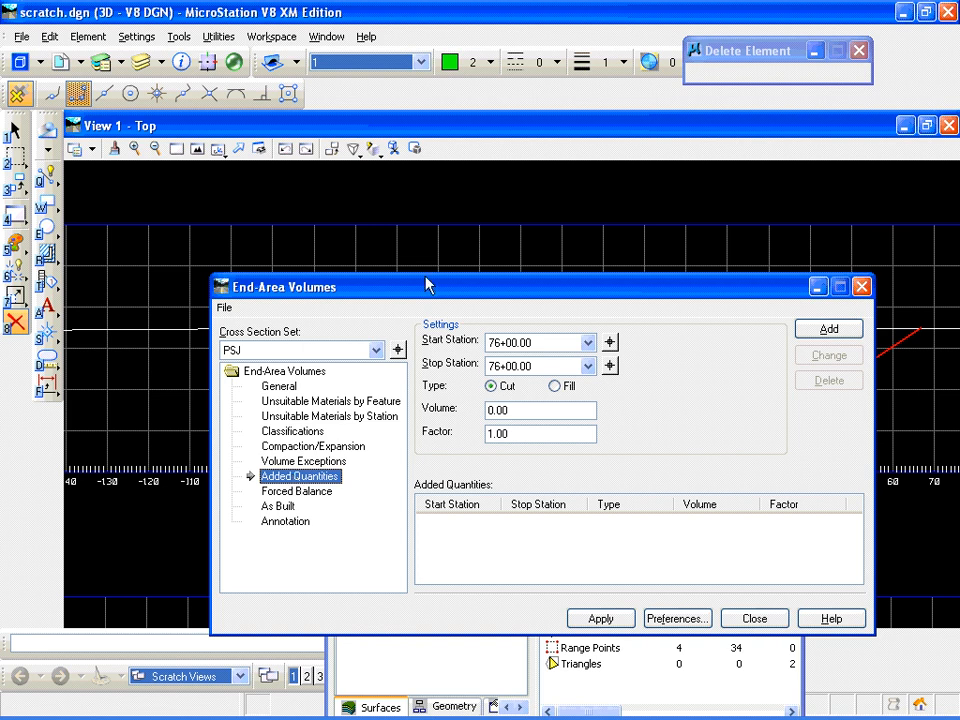
click(588, 364)
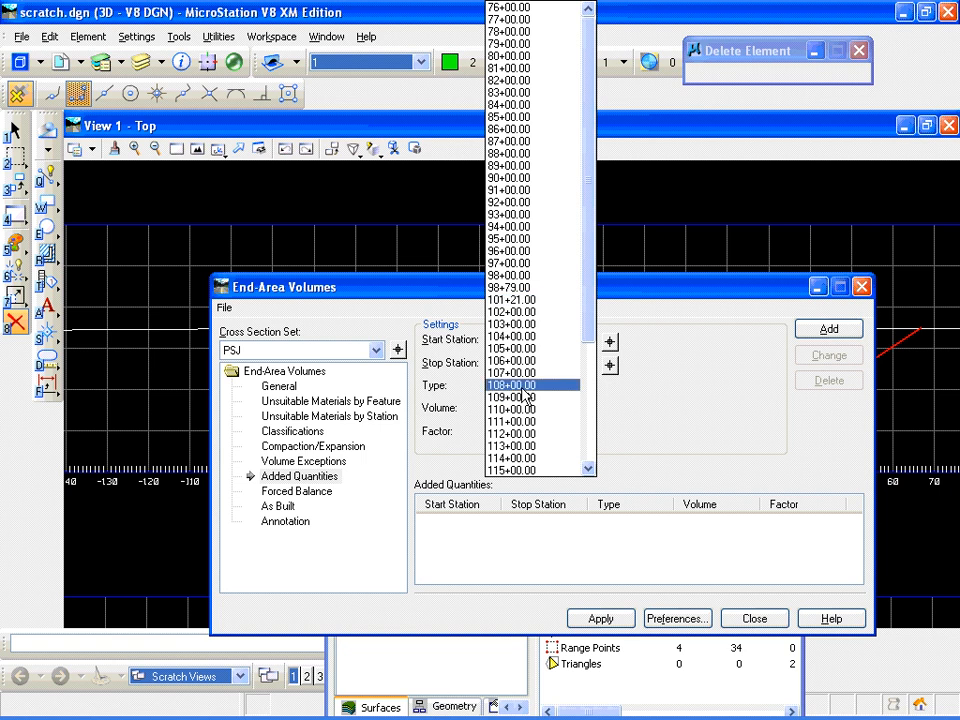
click(524, 373)
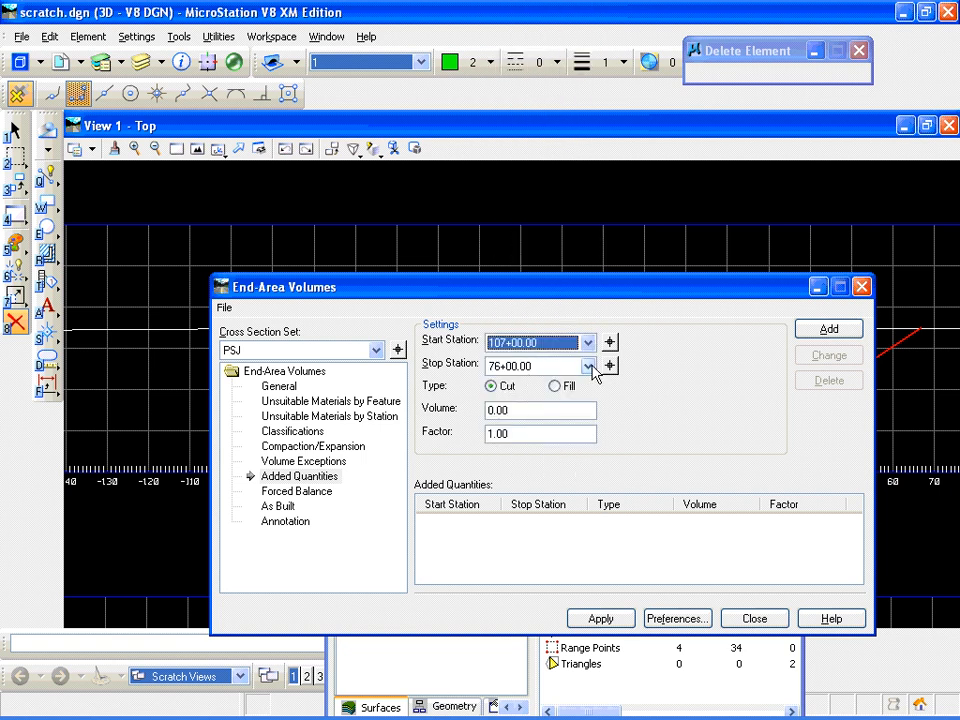
click(588, 366)
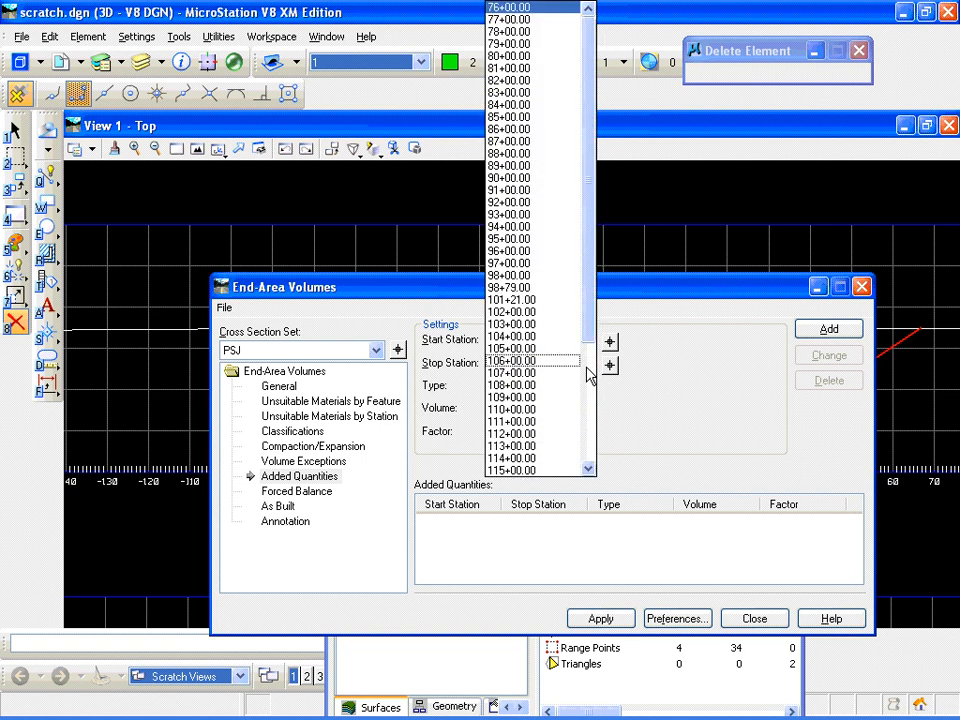
click(532, 374)
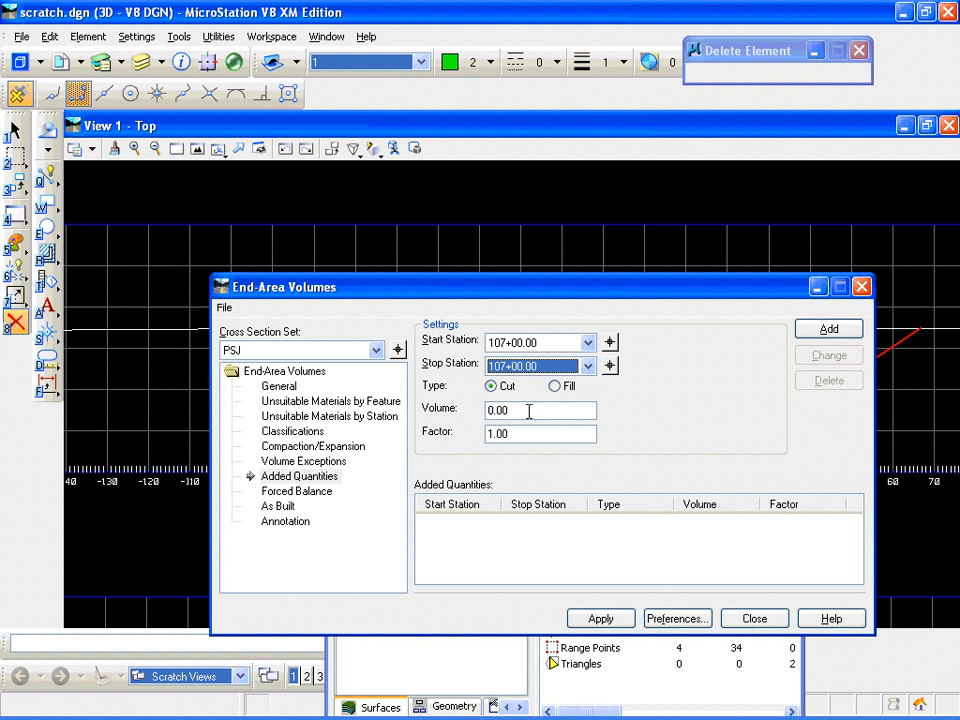
drag(527, 410, 478, 422)
text(100)
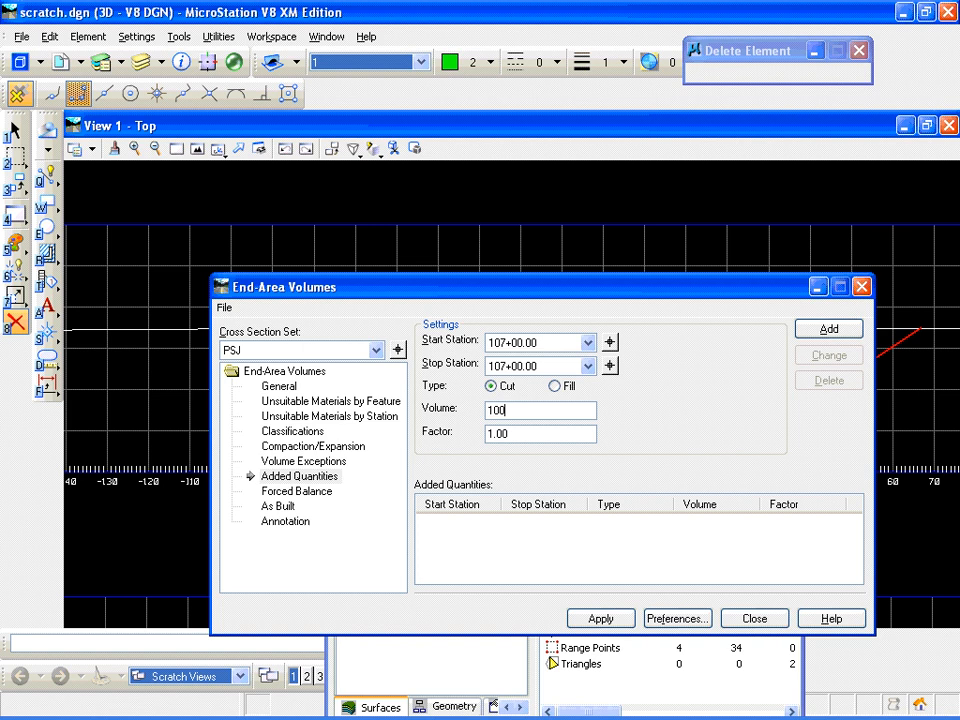
key(Tab)
click(830, 329)
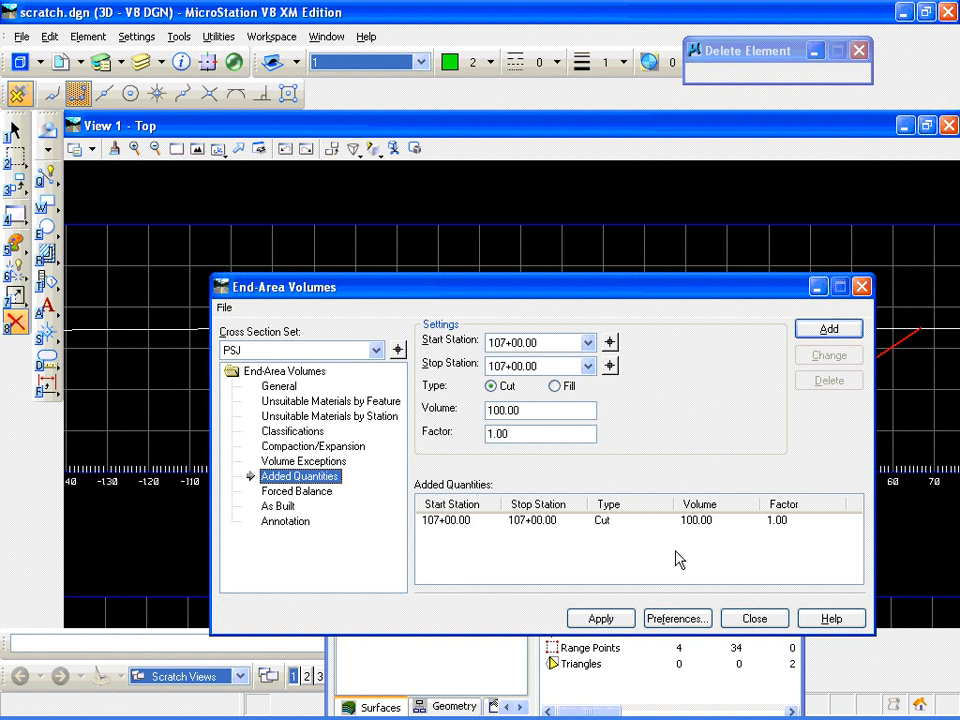
Add a second cut quantity of 500 from station 115+00.00 to 120+00.00
click(588, 342)
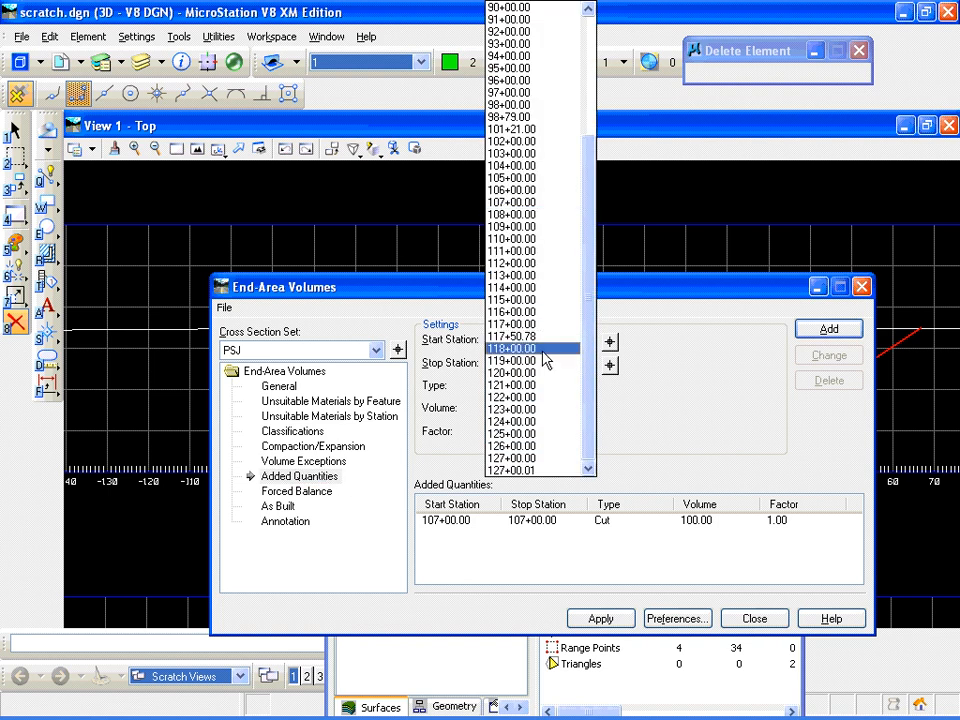
click(530, 299)
click(590, 365)
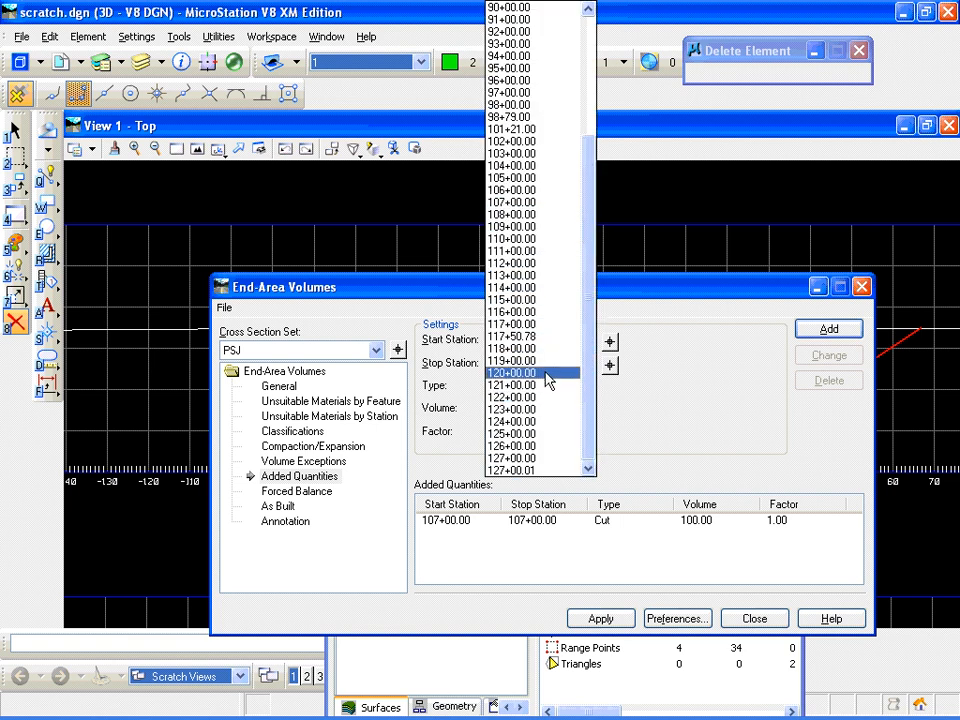
click(561, 377)
key(Tab)
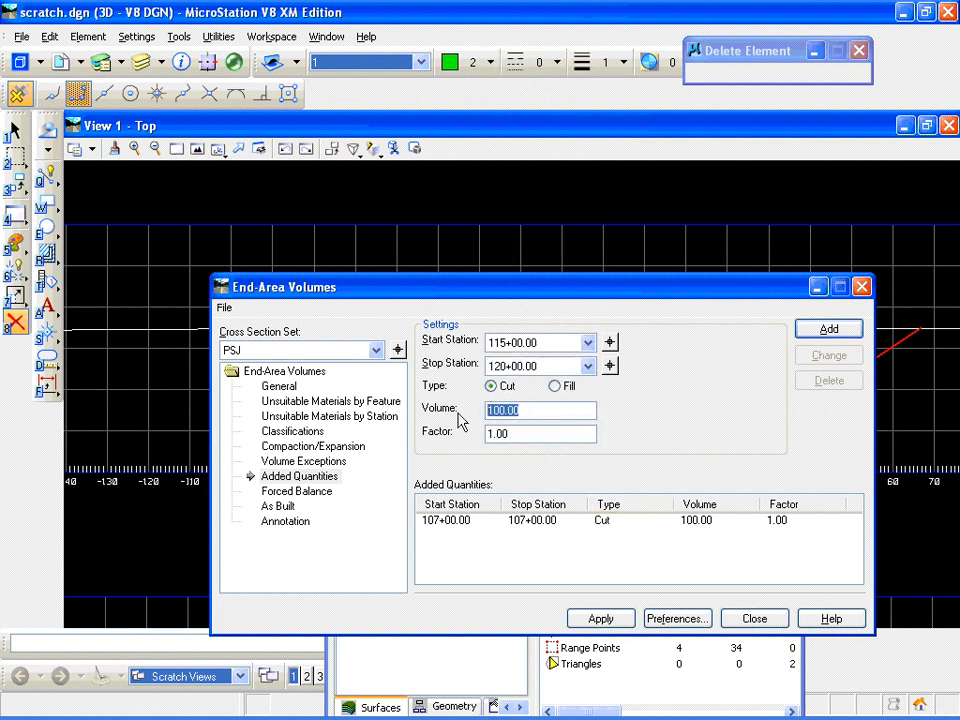
text(500)
key(Tab)
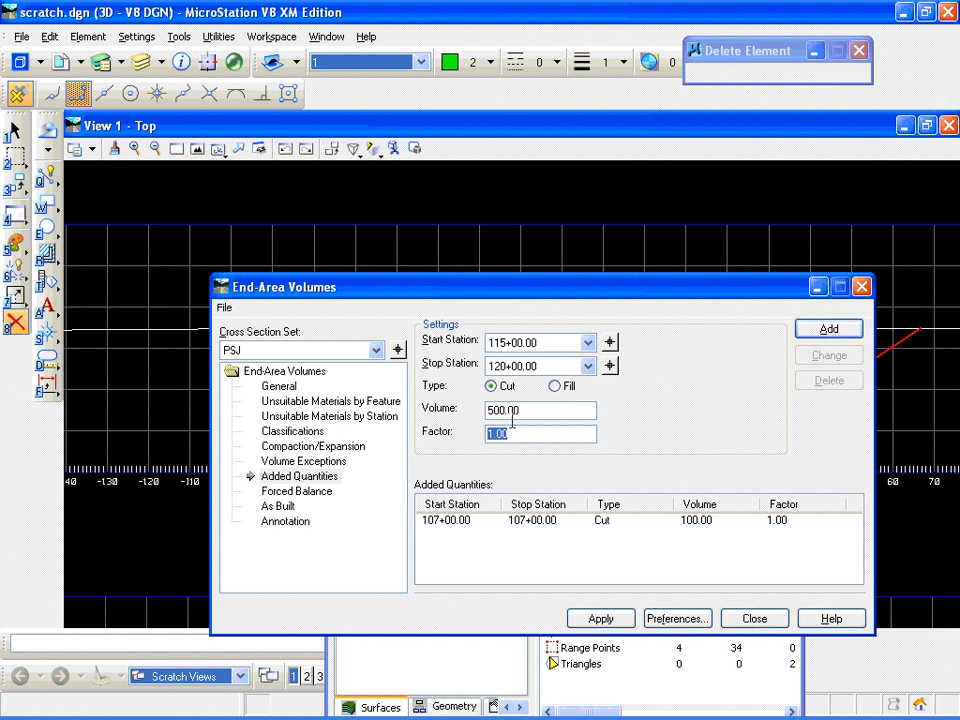
click(829, 331)
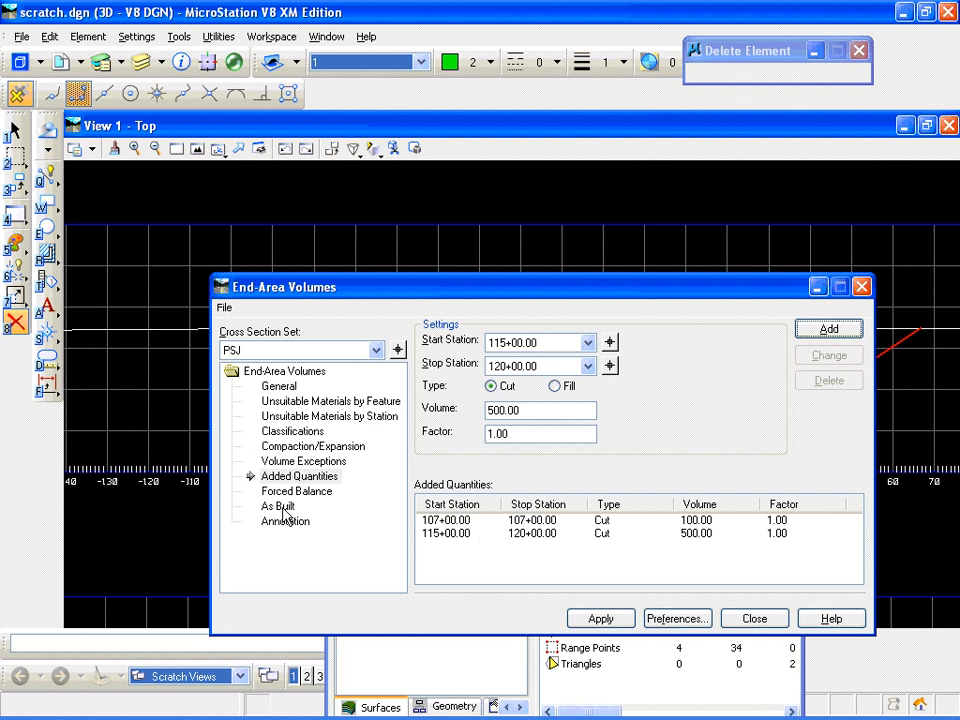
Run the end-area volumes, minimize the resulting report, and show the Annotation settings with the dialog moved clear of the cross sections
click(600, 619)
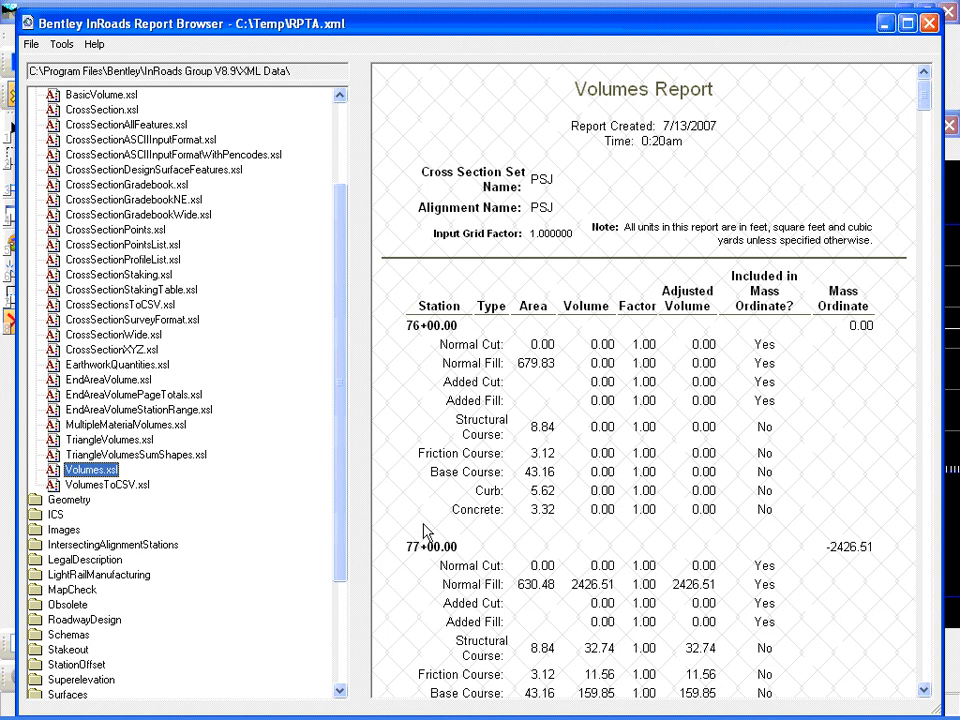
click(884, 23)
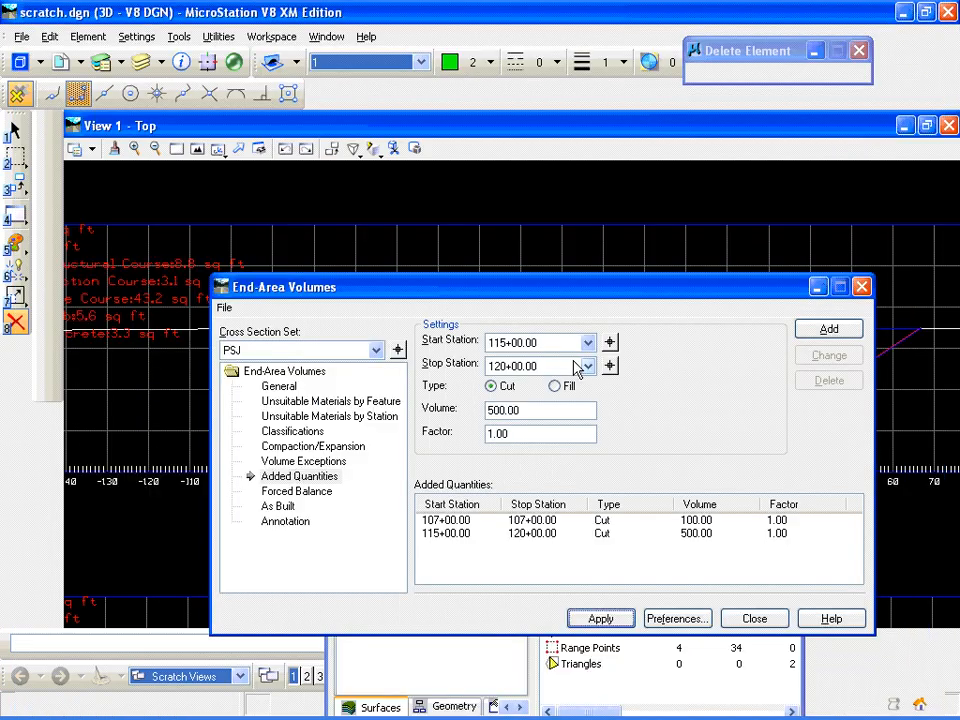
click(290, 522)
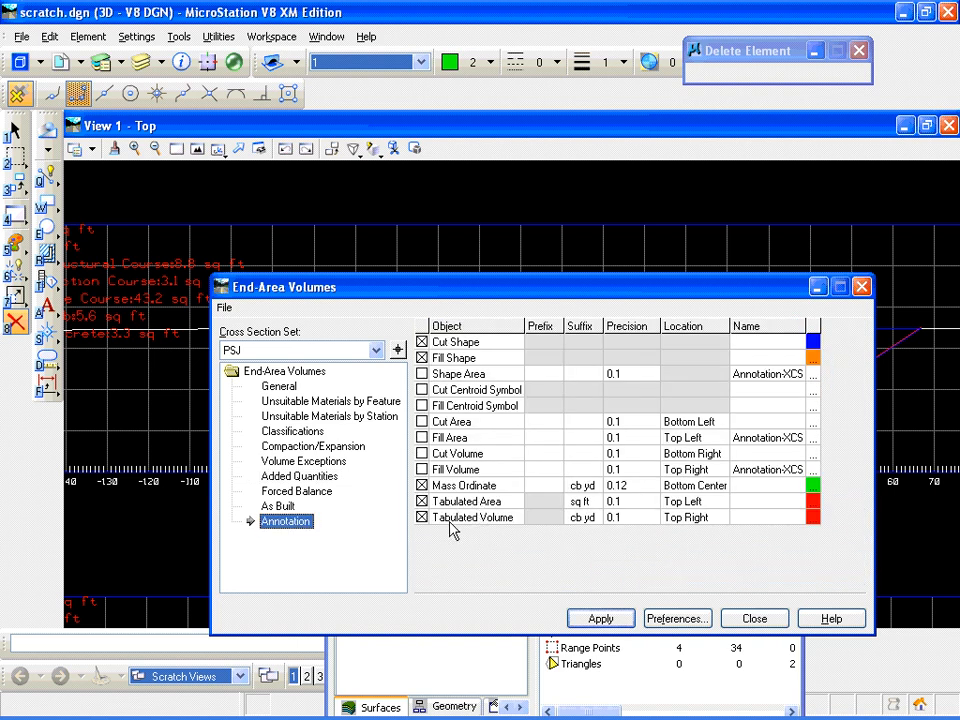
drag(416, 291, 526, 479)
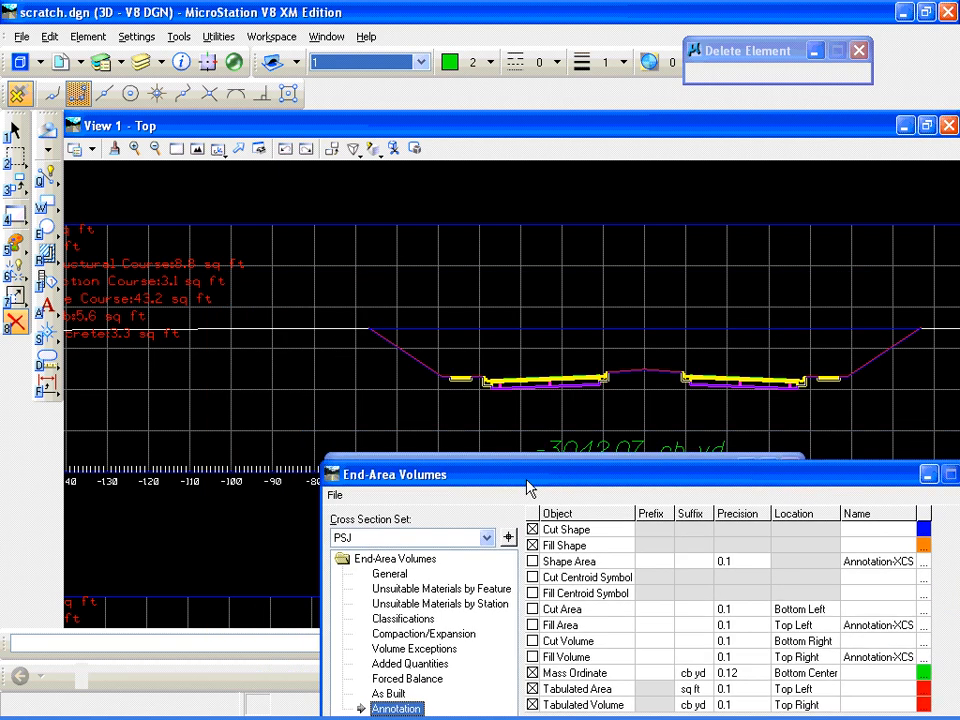
Examine the tabulated area, tabulated volume and mass ordinate annotations on the cross section at station 83+00.00
scroll(250, 378, down, 3)
scroll(137, 304, up, 3)
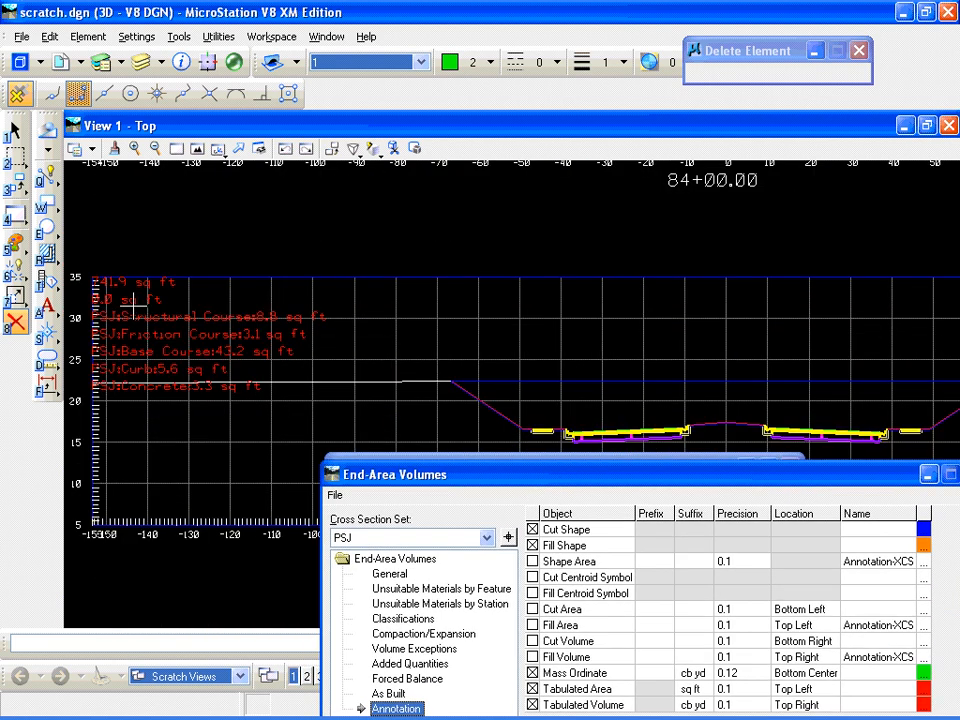
scroll(148, 298, up, 2)
mouse_move(148, 298)
middle_down()
mouse_move(188, 313)
mouse_move(358, 315)
middle_up()
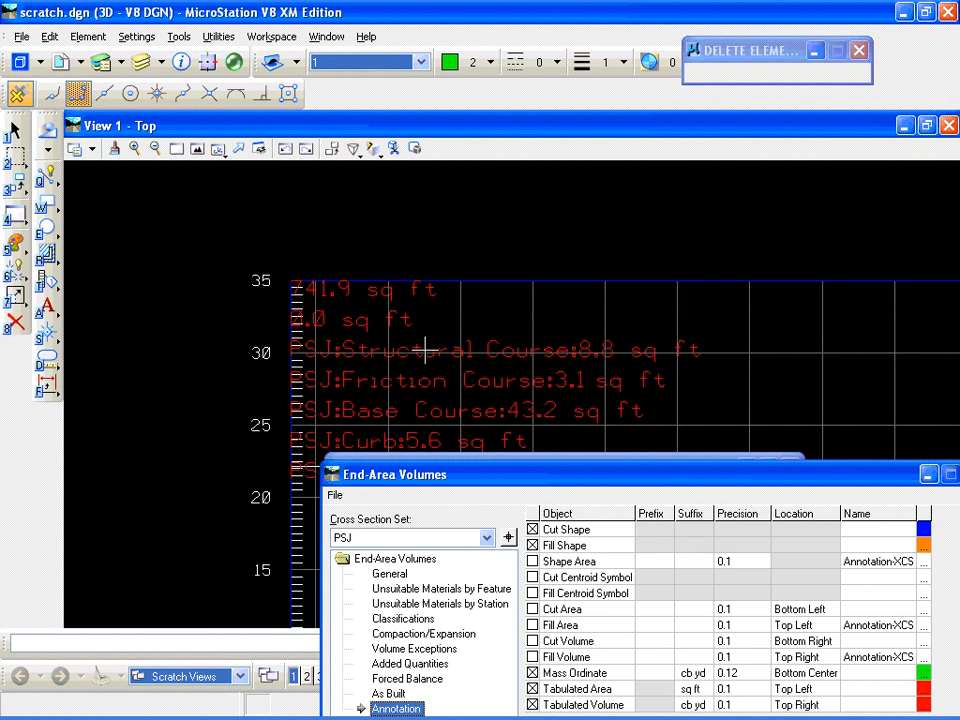
middle_drag(424, 347, 377, 251)
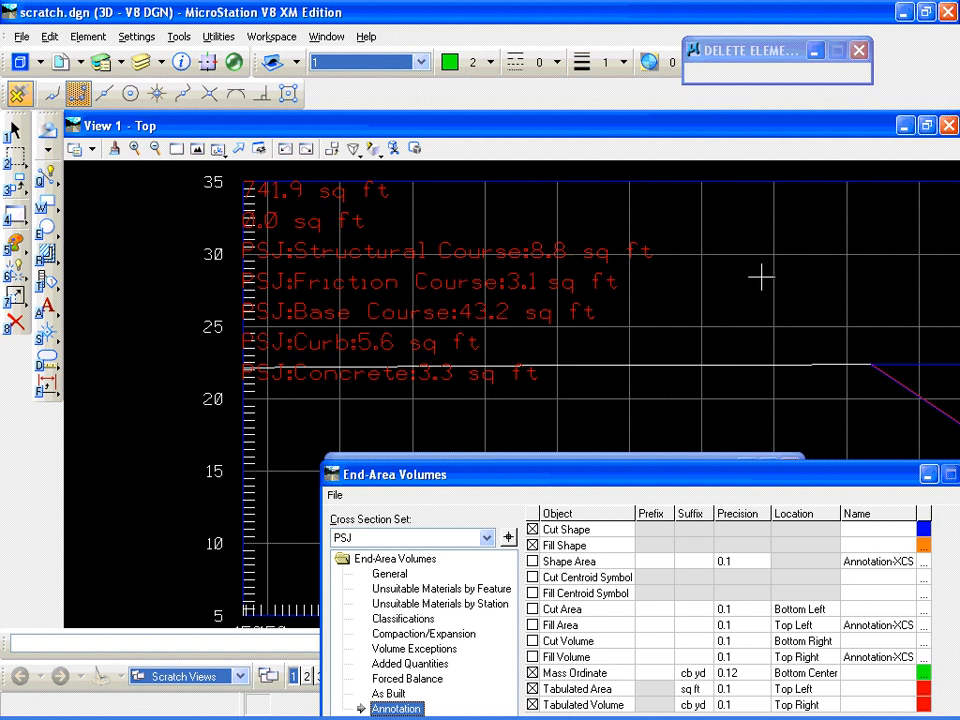
scroll(768, 277, down, 1)
middle_drag(815, 278, 233, 273)
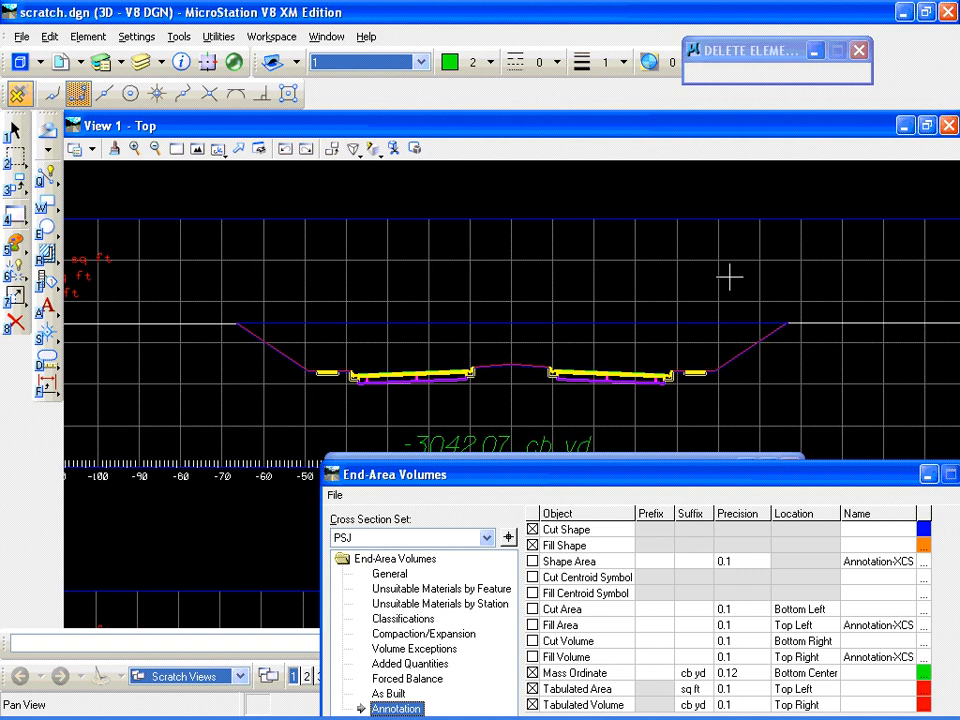
middle_drag(729, 276, 212, 270)
middle_drag(606, 280, 483, 284)
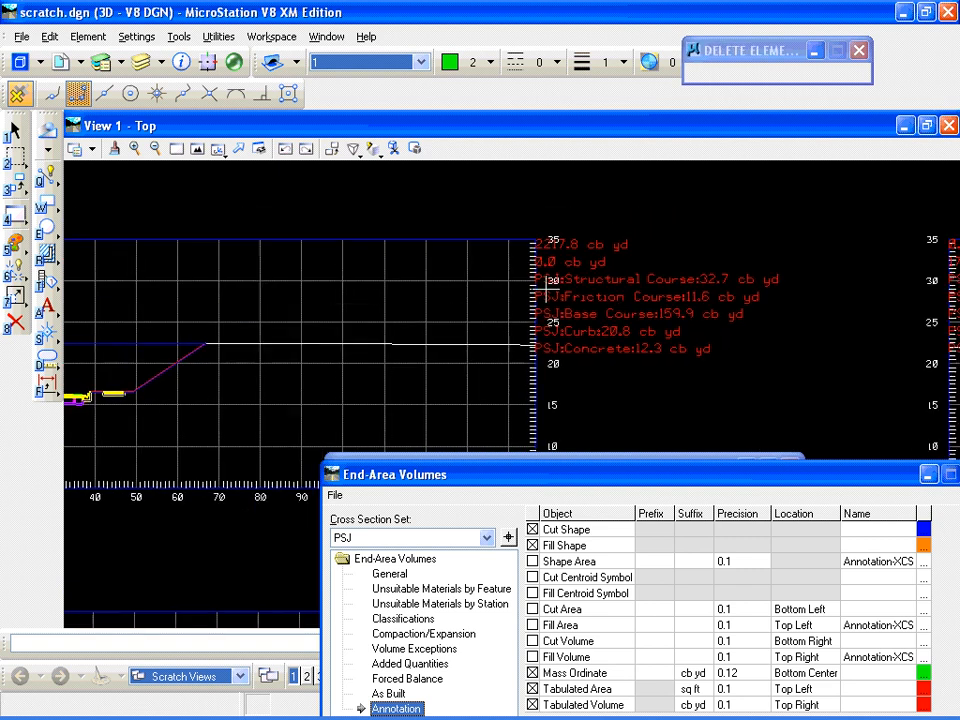
scroll(523, 213, up, 2)
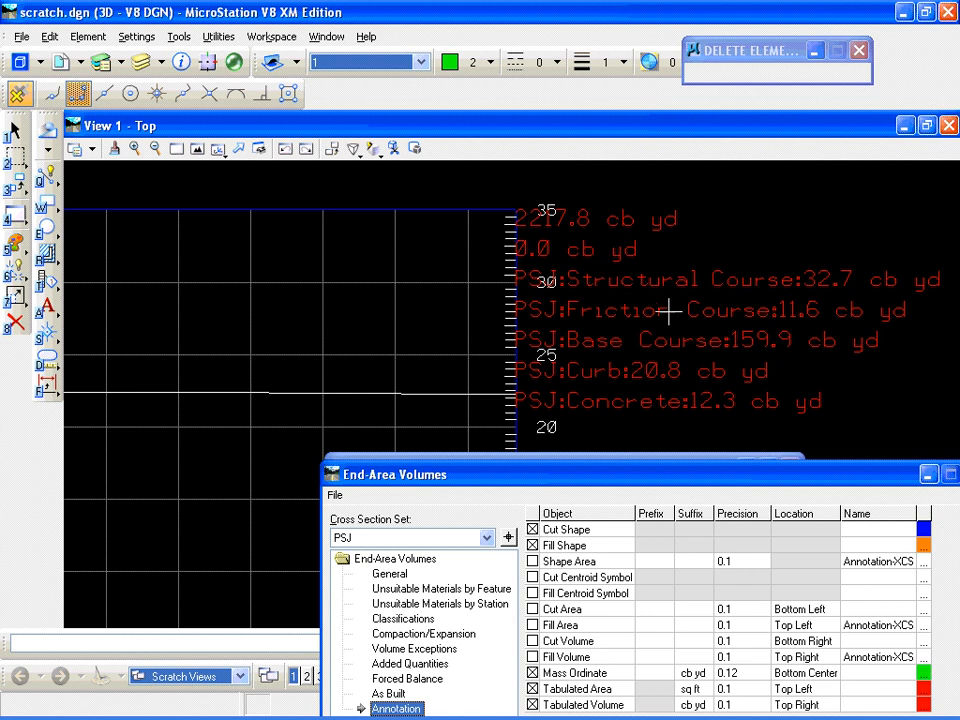
scroll(347, 377, down, 1)
scroll(260, 380, down, 2)
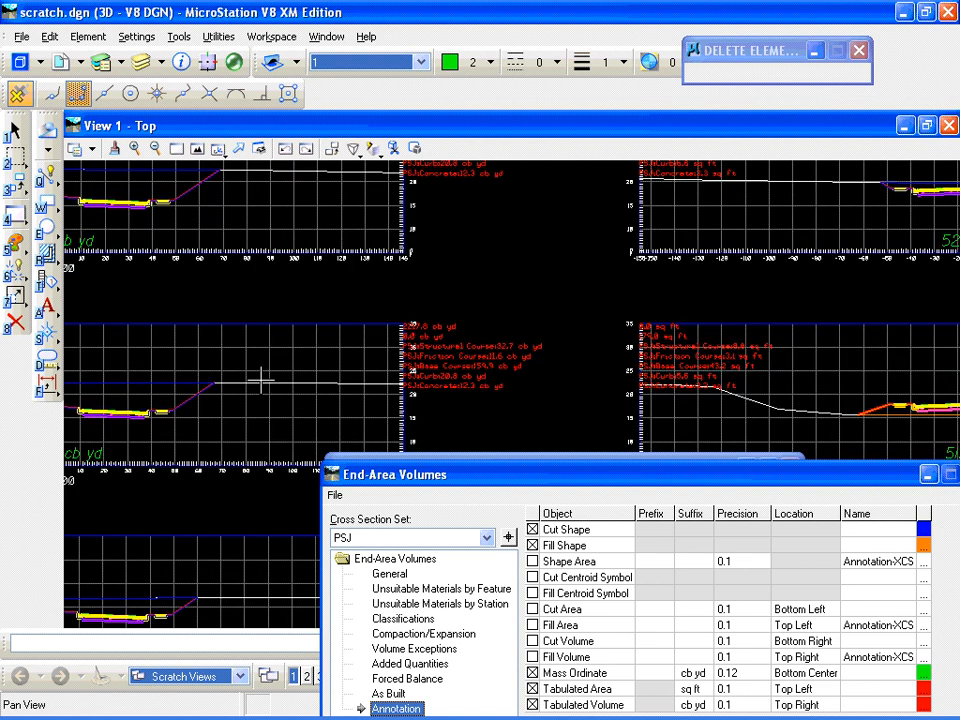
middle_drag(260, 380, 505, 345)
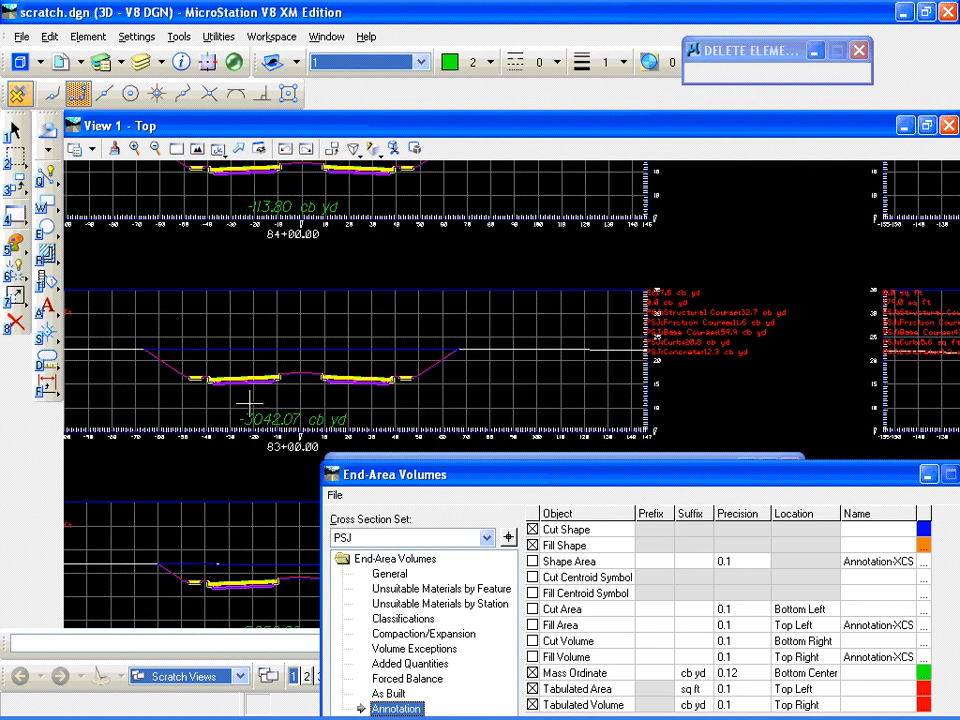
mouse_move(388, 366)
middle_down()
mouse_move(467, 364)
mouse_move(389, 365)
middle_up()
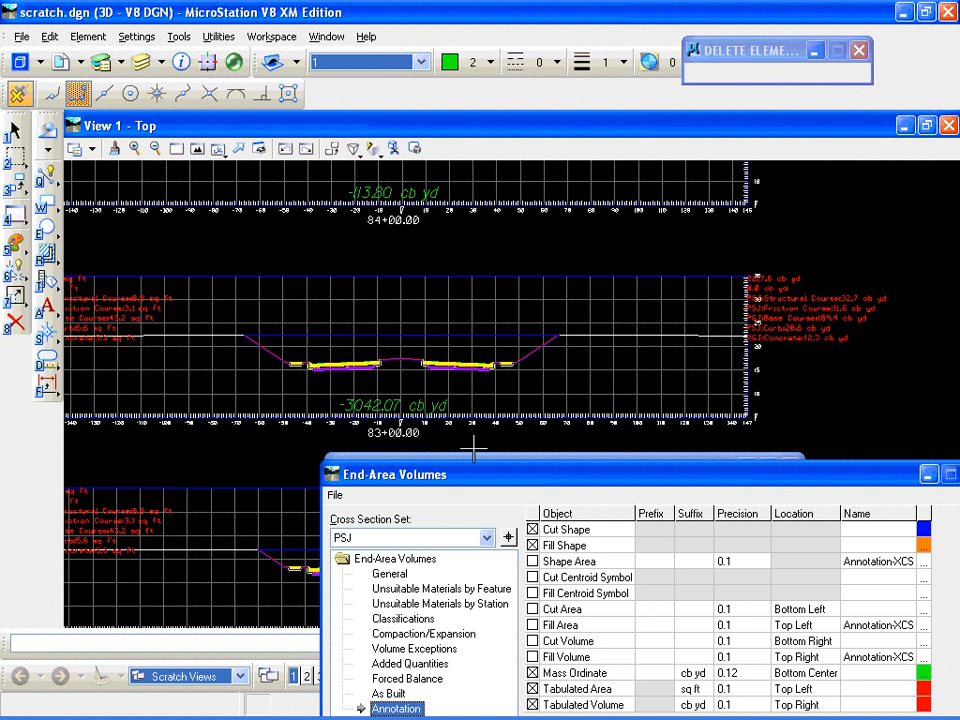
Switch to the Bentley InRoads Report Browser and check the added cut volume and adjusted volume at station 107+00.00
key(alt+Tab)
key(alt+Tab)
key(alt+Tab)
key(alt+Tab)
key(alt+Tab)
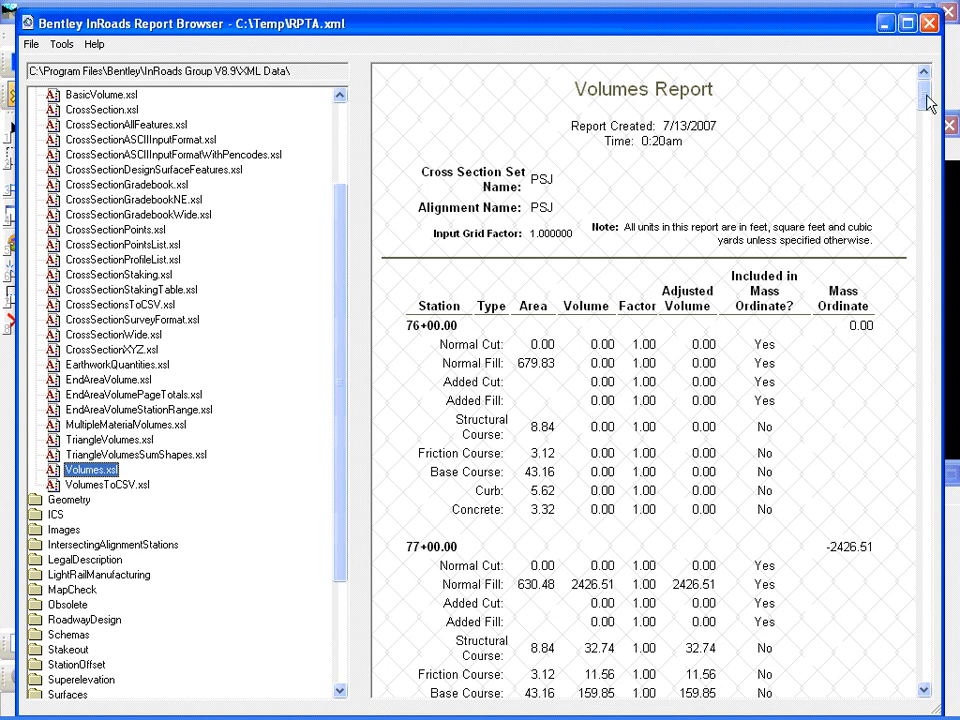
drag(926, 99, 928, 125)
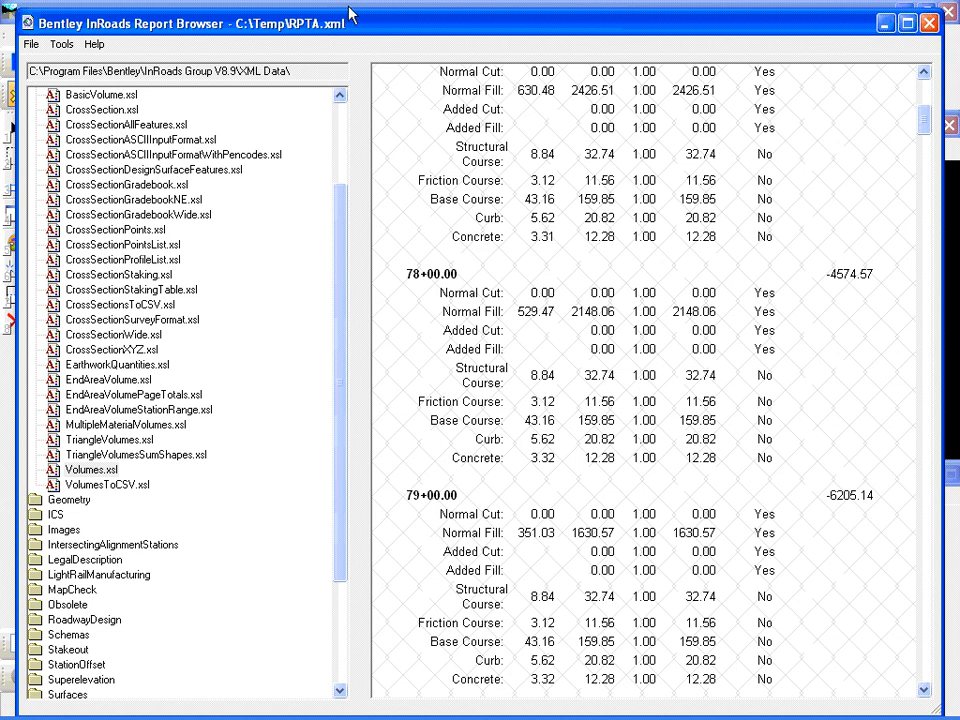
drag(349, 17, 580, 440)
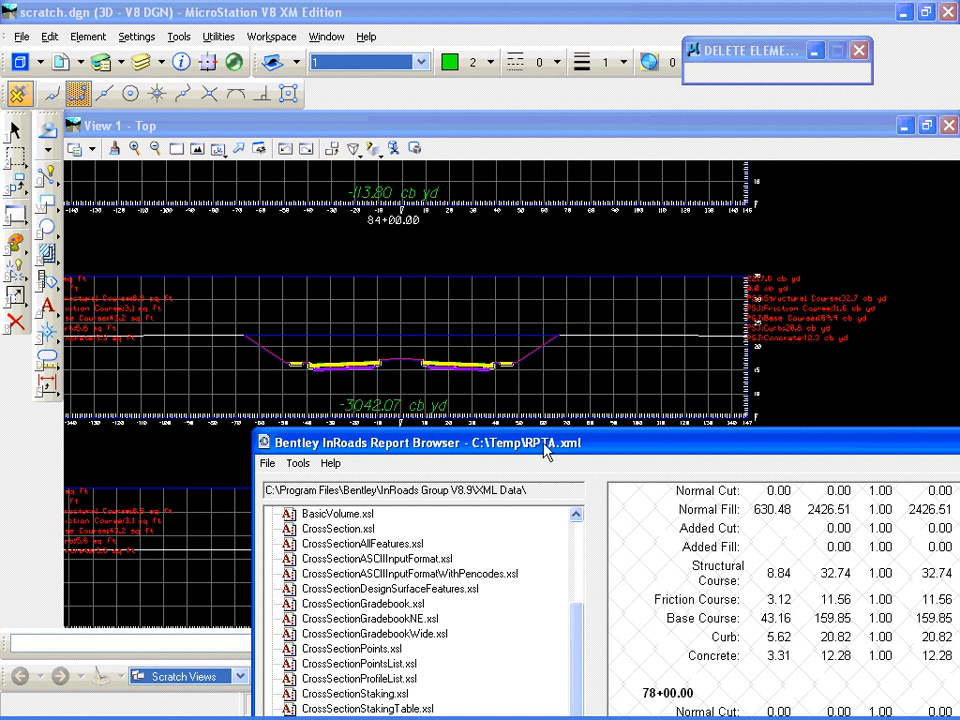
drag(550, 452, 271, 23)
click(878, 440)
mouse_move(878, 440)
mouse_down()
mouse_move(878, 412)
mouse_move(880, 426)
mouse_up()
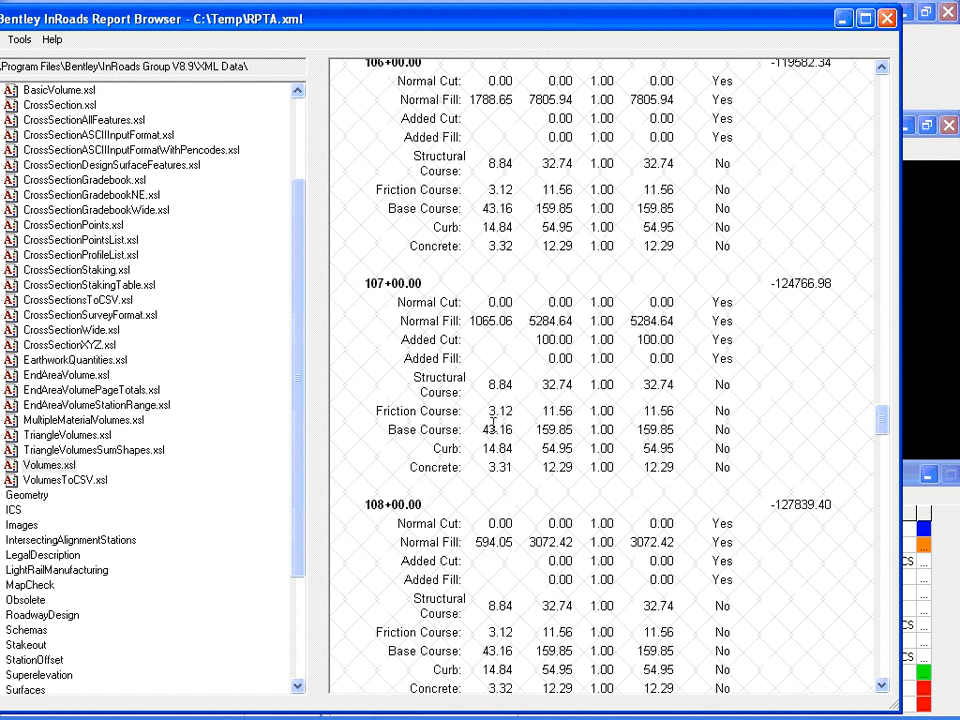
double_click(539, 340)
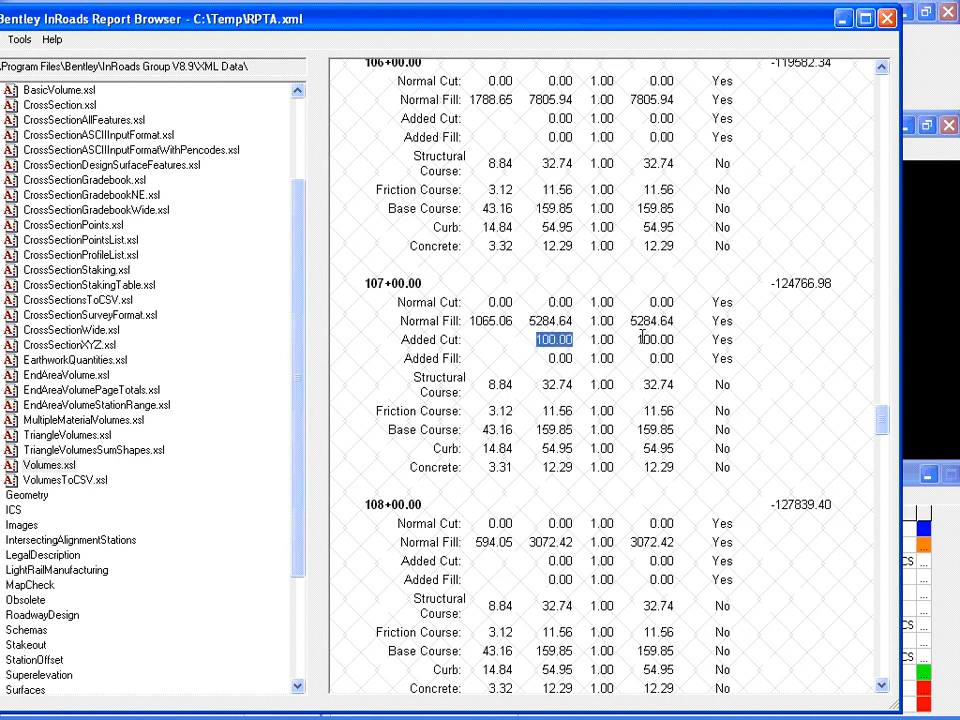
drag(637, 340, 676, 340)
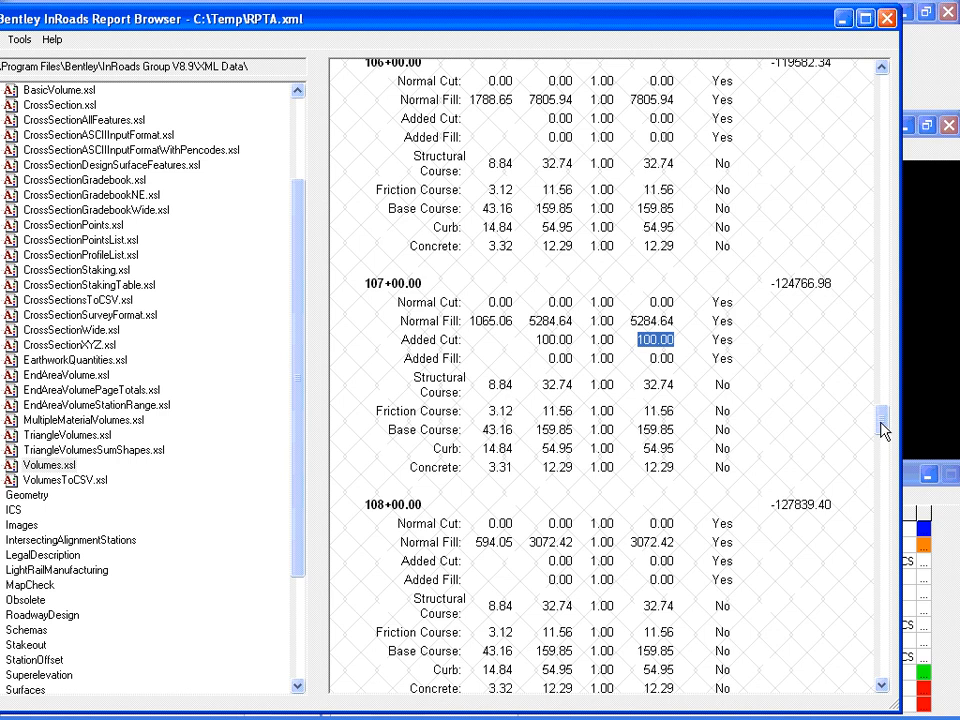
Check how the added cut is distributed in the volumes report from station 115+00.00 through 118+00.00
drag(881, 422, 877, 517)
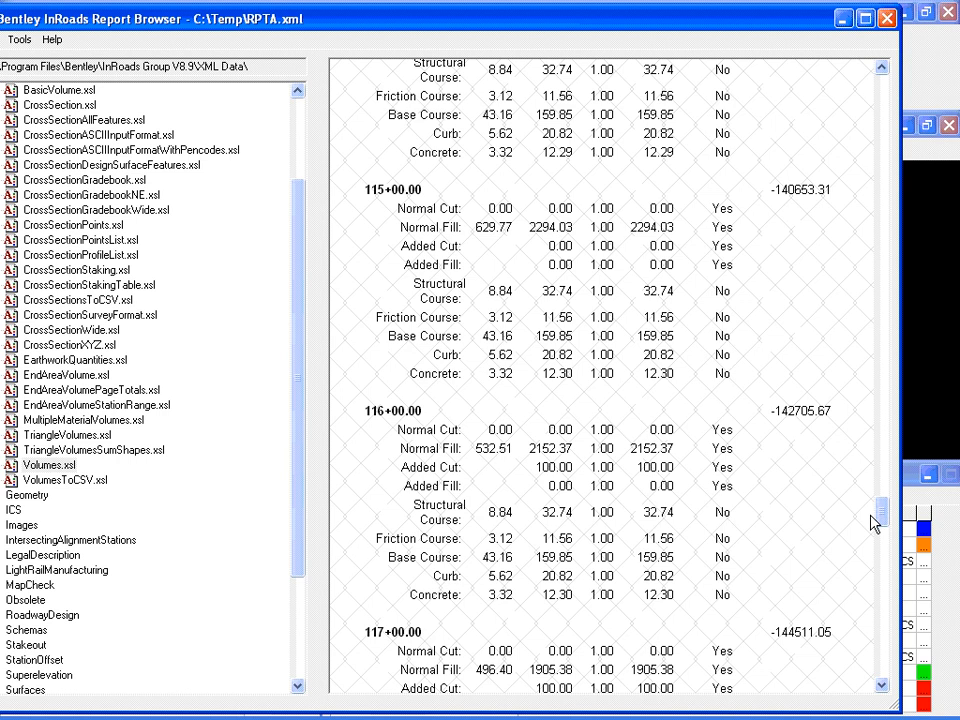
drag(537, 467, 573, 467)
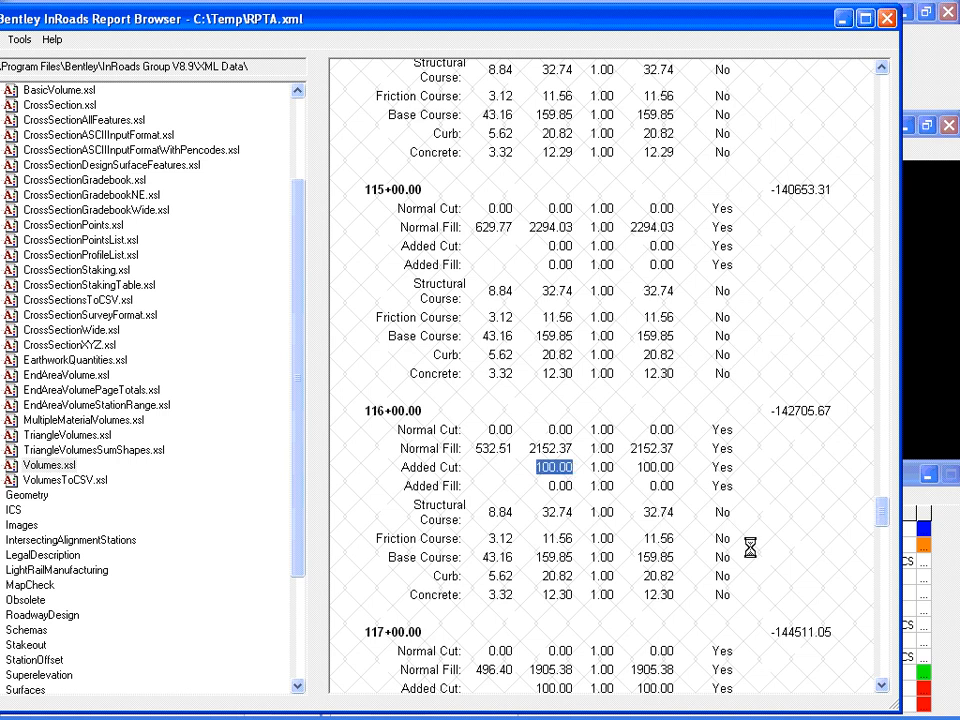
drag(884, 514, 881, 524)
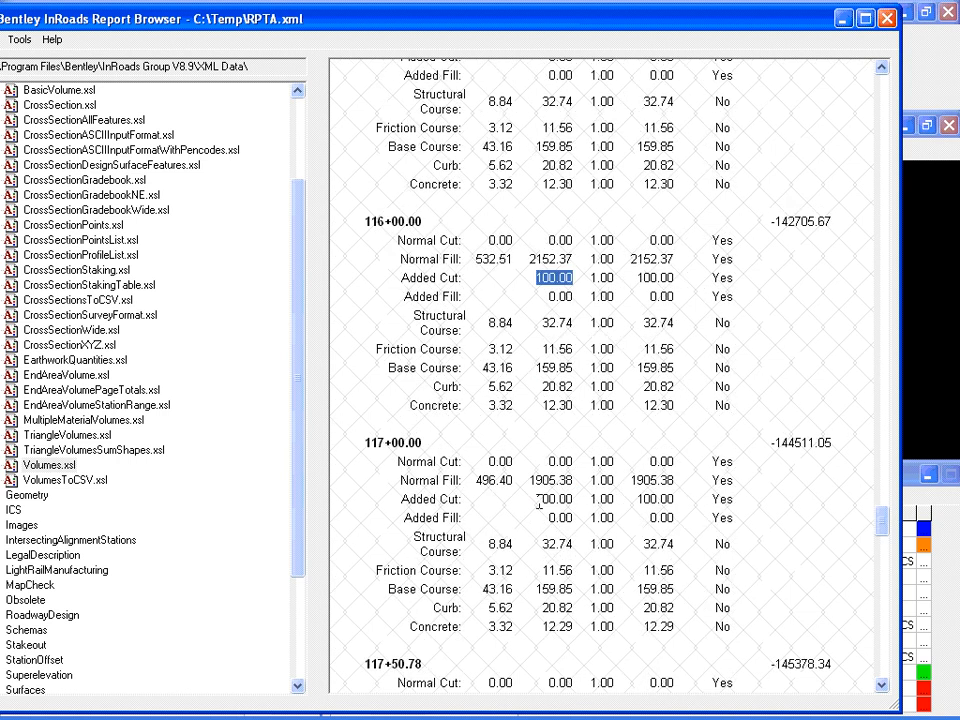
drag(537, 499, 571, 501)
drag(879, 516, 878, 546)
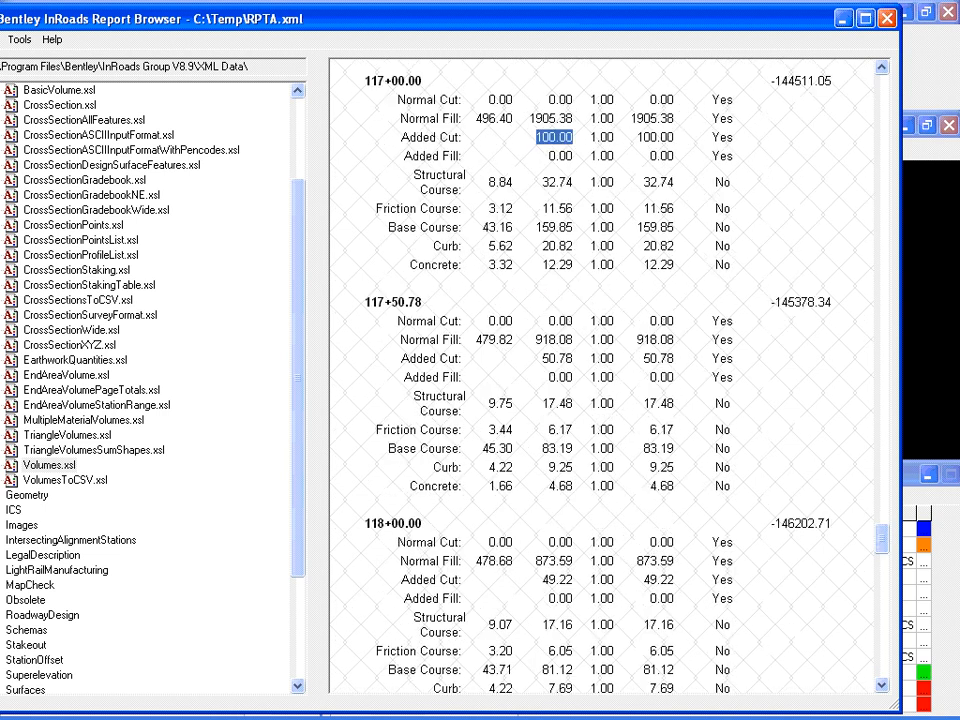
Check the added cut volumes at stations 117+50.78, 118+00.00 and 119+00.00 in the volumes report, and close the report
drag(367, 301, 421, 303)
click(541, 360)
drag(541, 360, 574, 360)
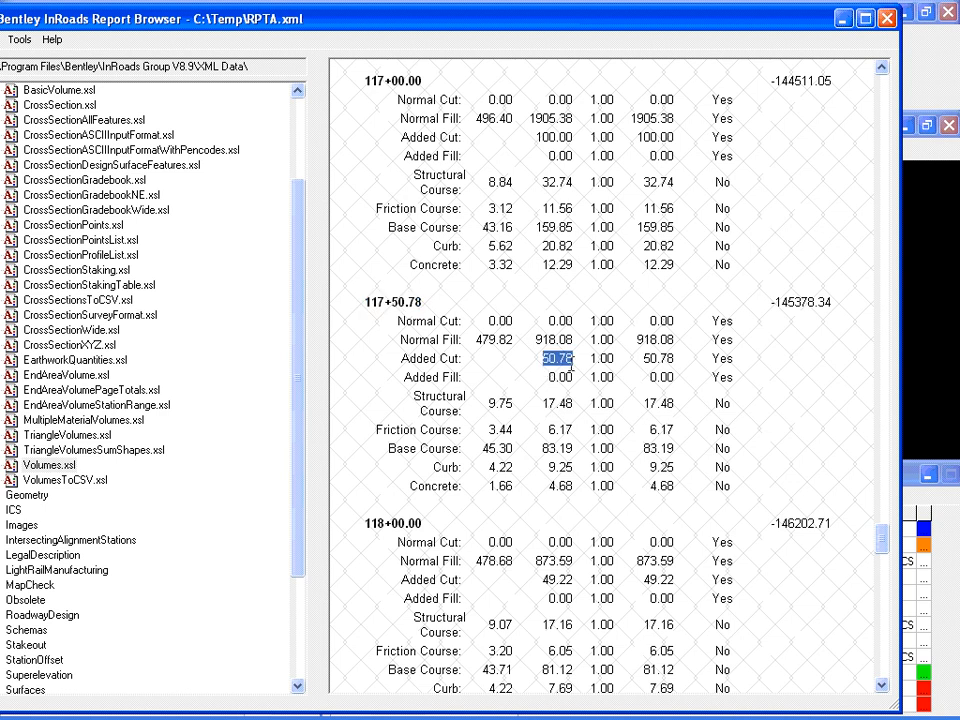
drag(543, 579, 575, 579)
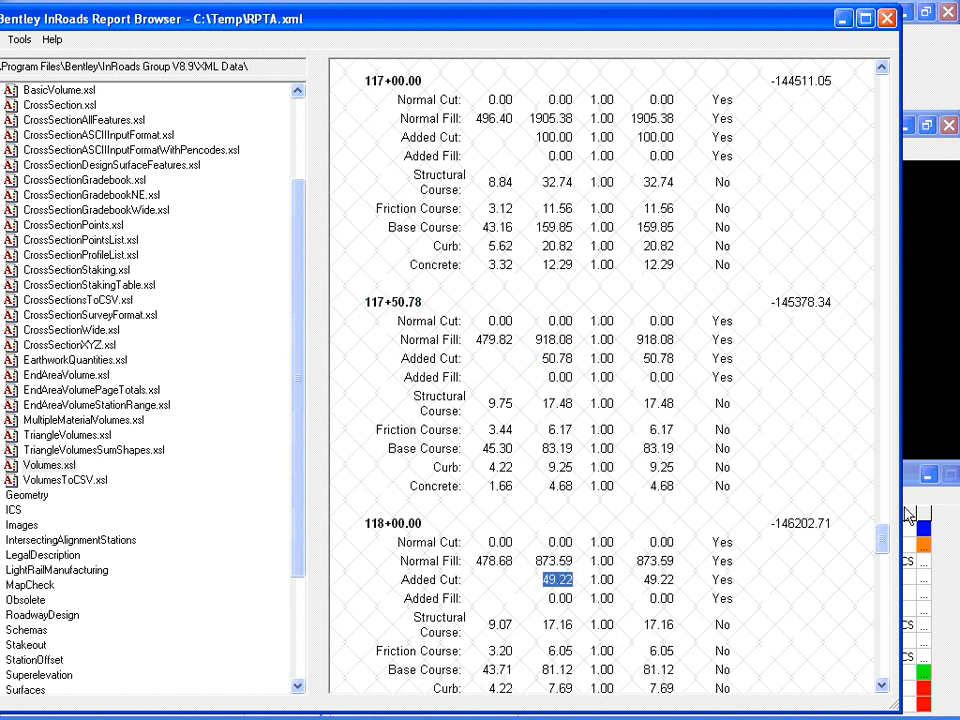
drag(884, 543, 884, 562)
scroll(884, 562, down, 2)
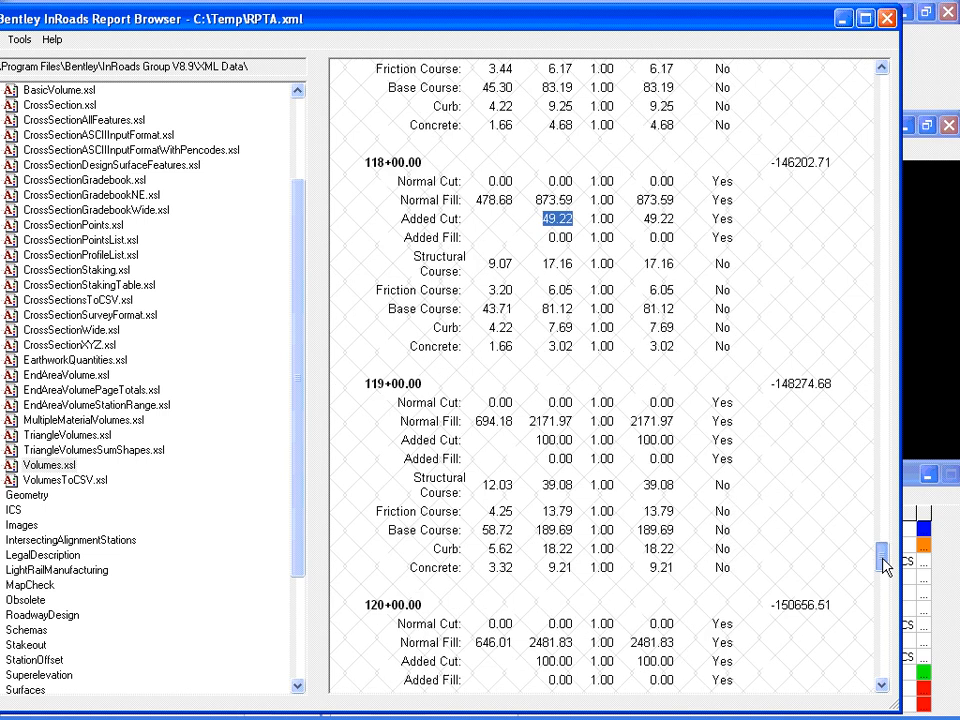
double_click(558, 440)
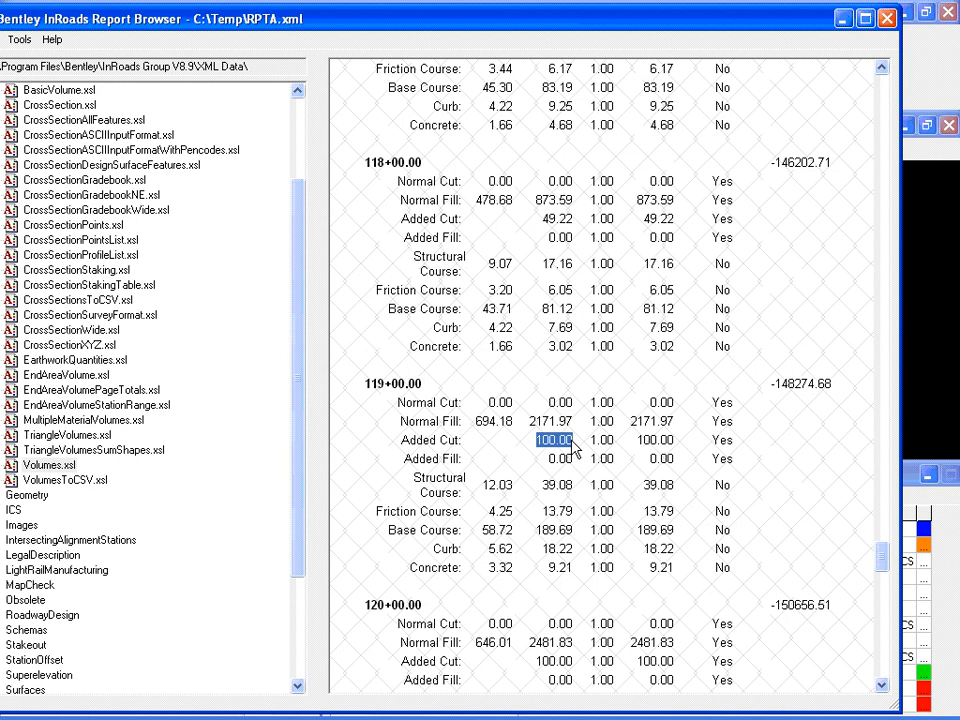
click(886, 19)
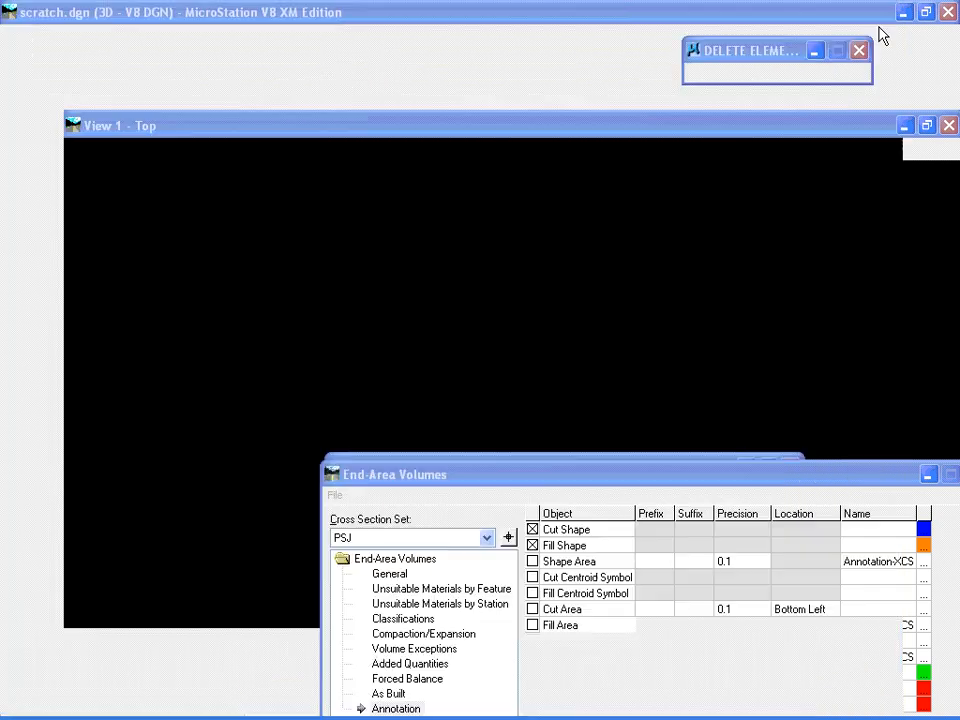
Bring the End-Area Volumes dialog fully into view and delete the volume exception from station 98+79.00 to 101+21.00
drag(679, 481, 623, 328)
click(363, 462)
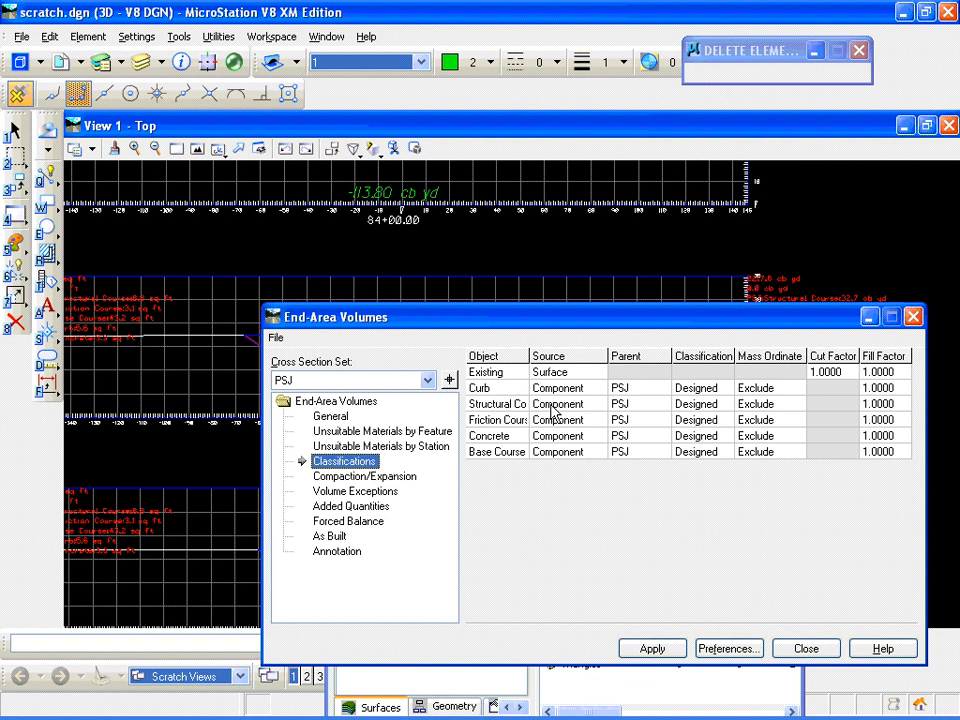
click(362, 476)
click(353, 491)
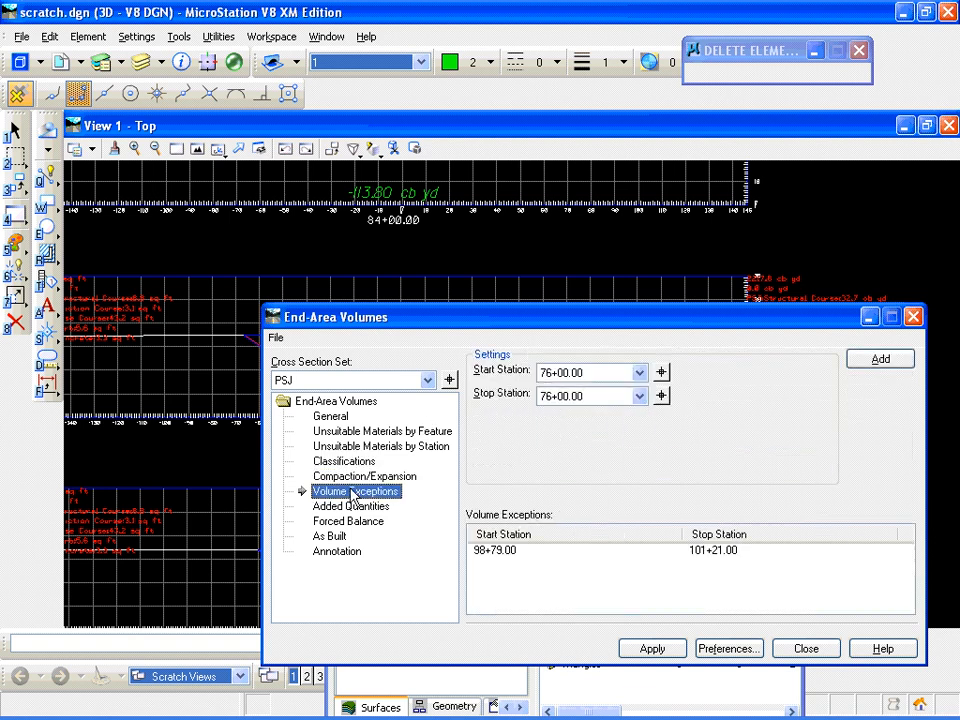
click(500, 551)
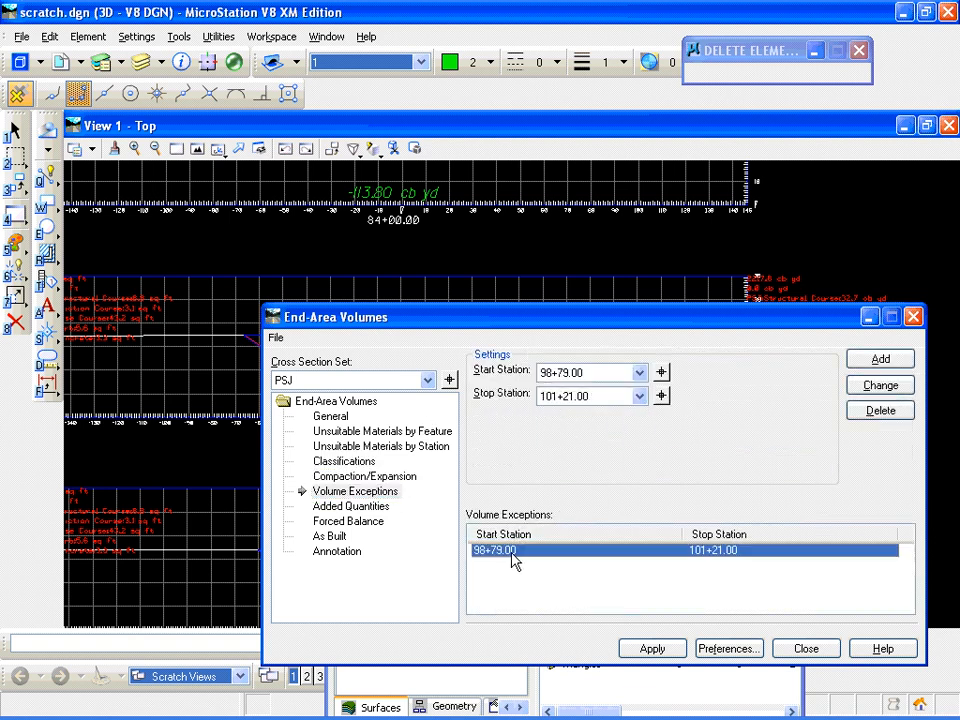
click(879, 411)
Delete both added cut quantities, at 107+00.00 and from 115+00.00 to 120+00.00, and close the End-Area Volumes dialog
click(350, 506)
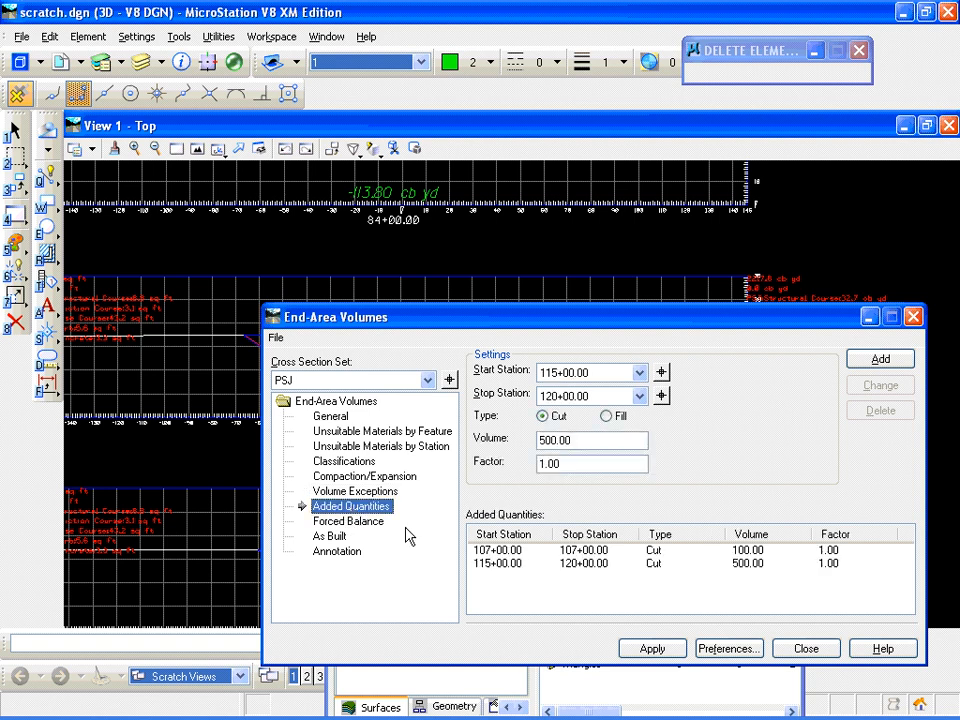
click(585, 551)
shift+click(592, 565)
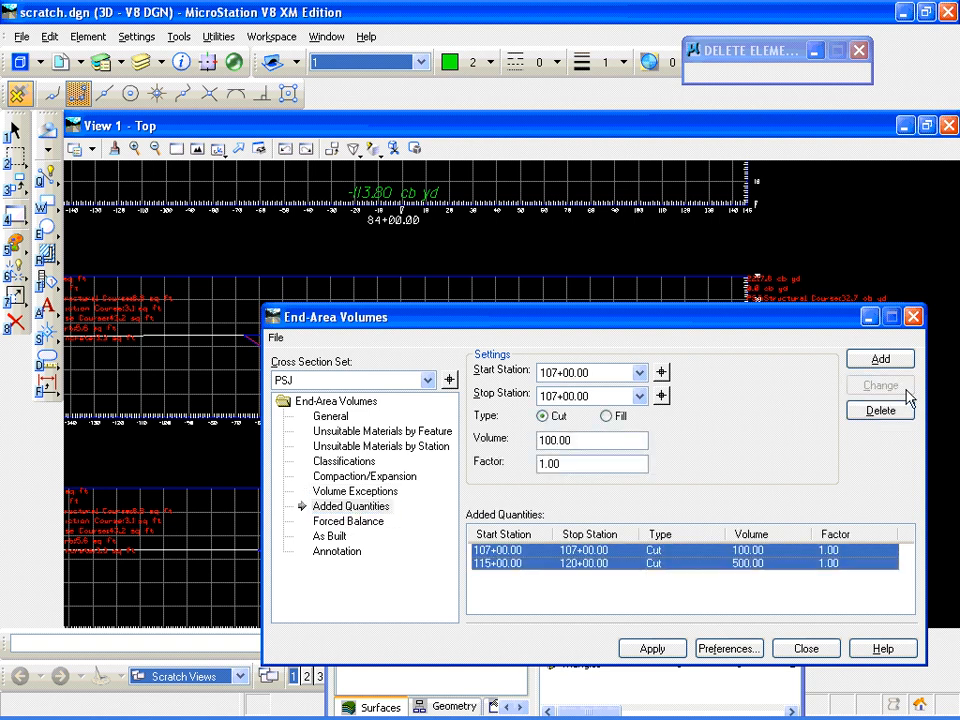
click(880, 410)
click(806, 649)
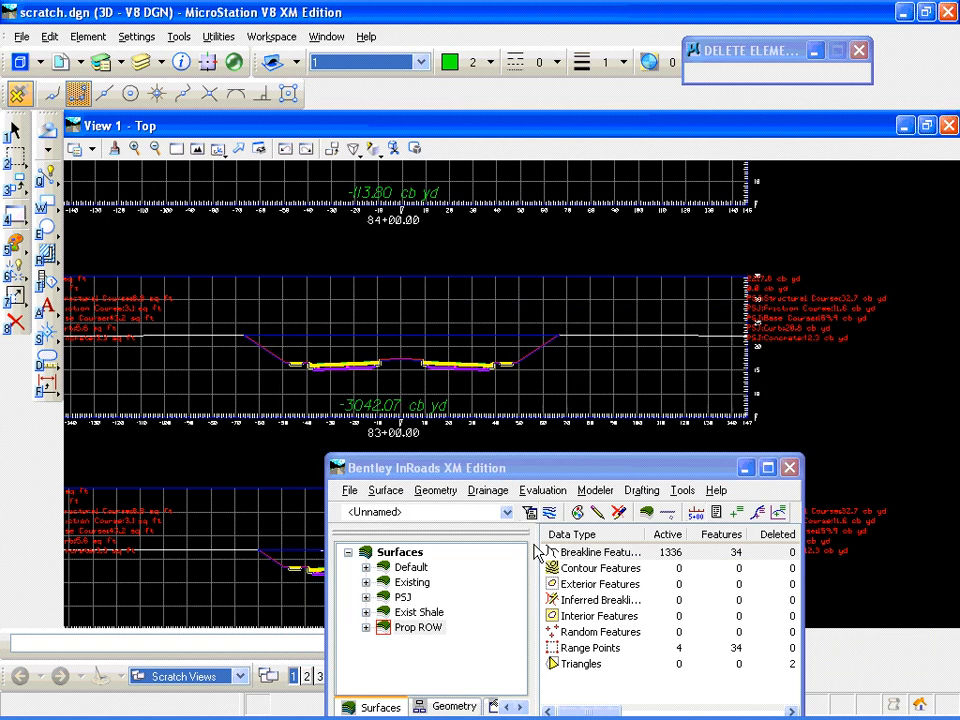
Reposition the InRoads window and fit View 1 to the whole drawing
click(443, 421)
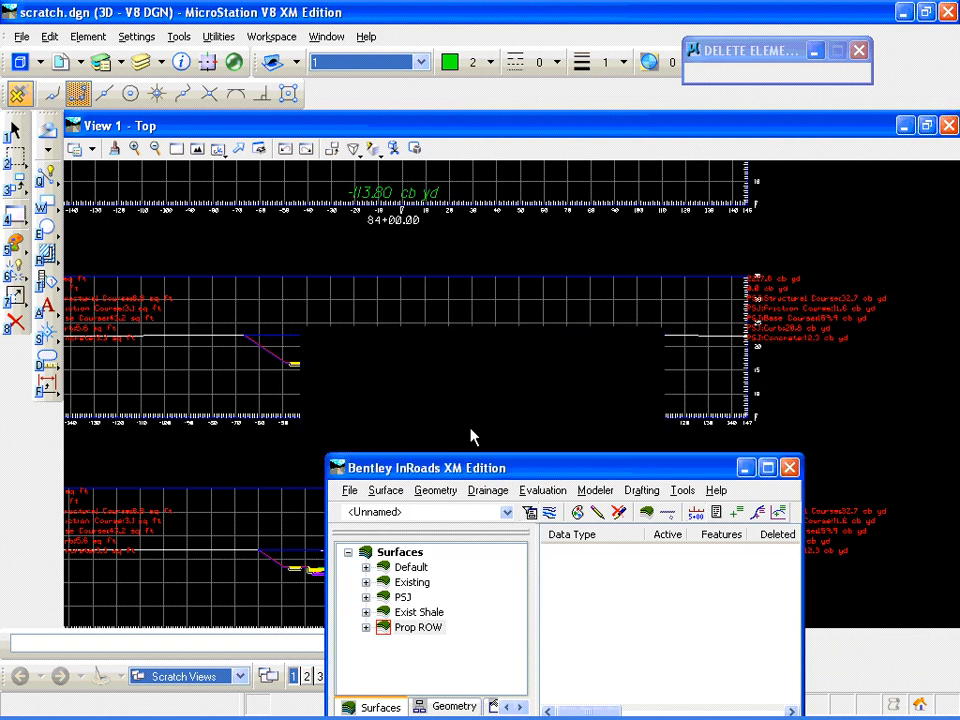
drag(463, 466, 504, 428)
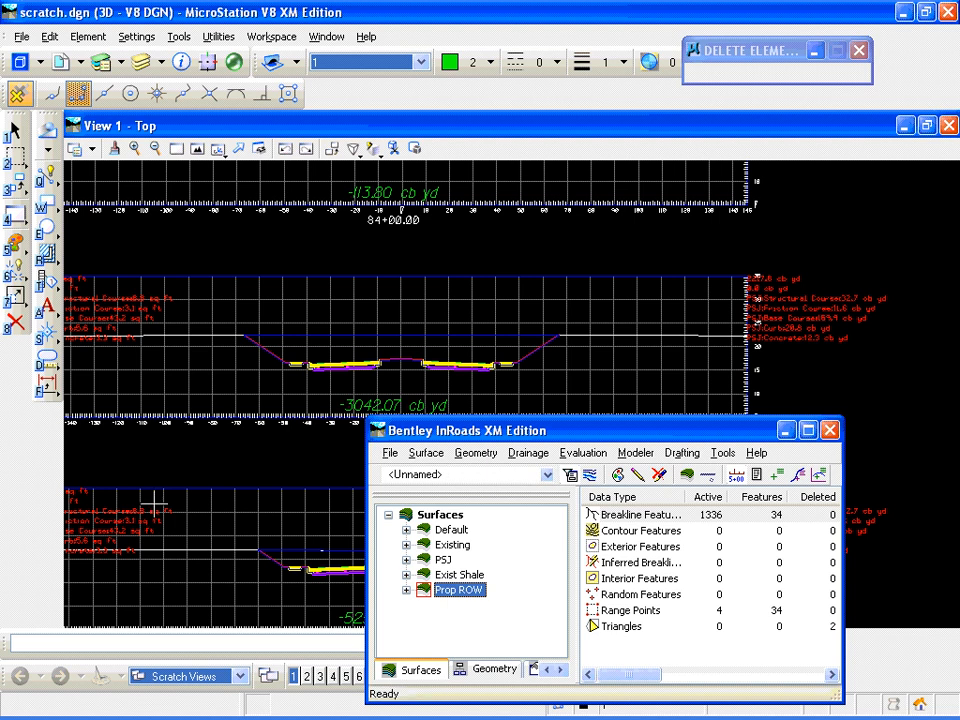
click(196, 149)
click(212, 257)
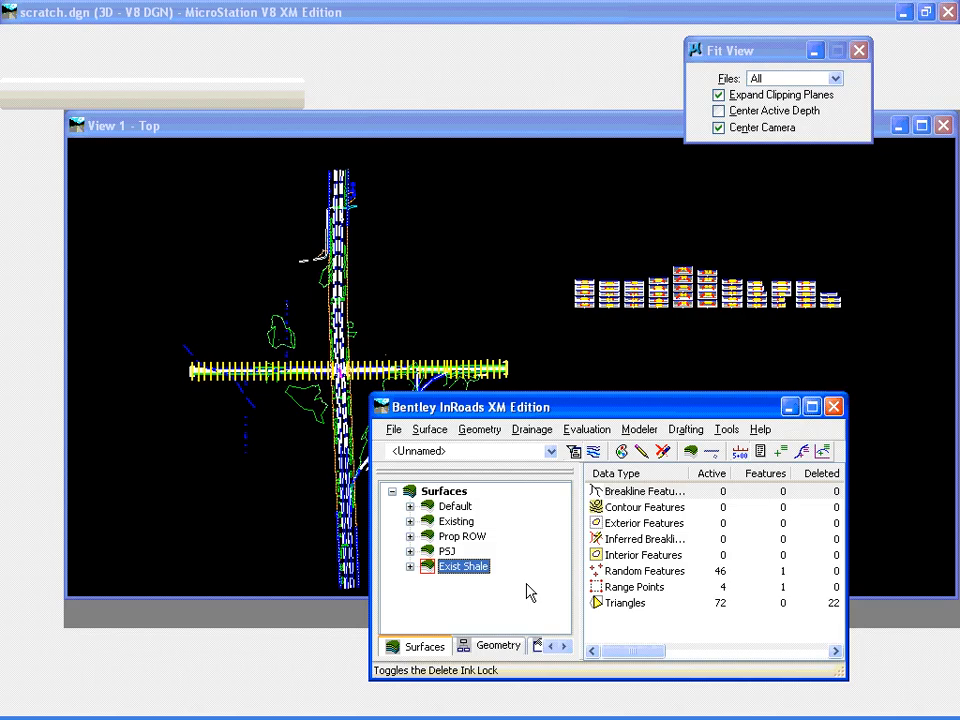
Open the End-Area Volumes settings for unsuitable materials by station and set the range from 77+00.00 to 109+00.00
click(592, 432)
mouse_move(612, 489)
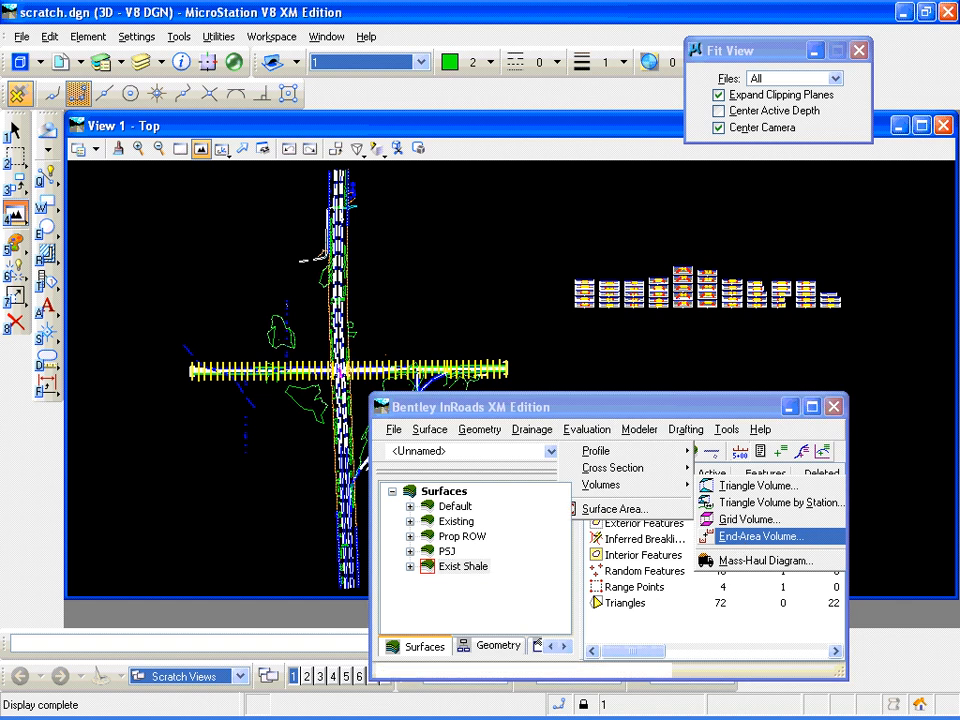
click(742, 538)
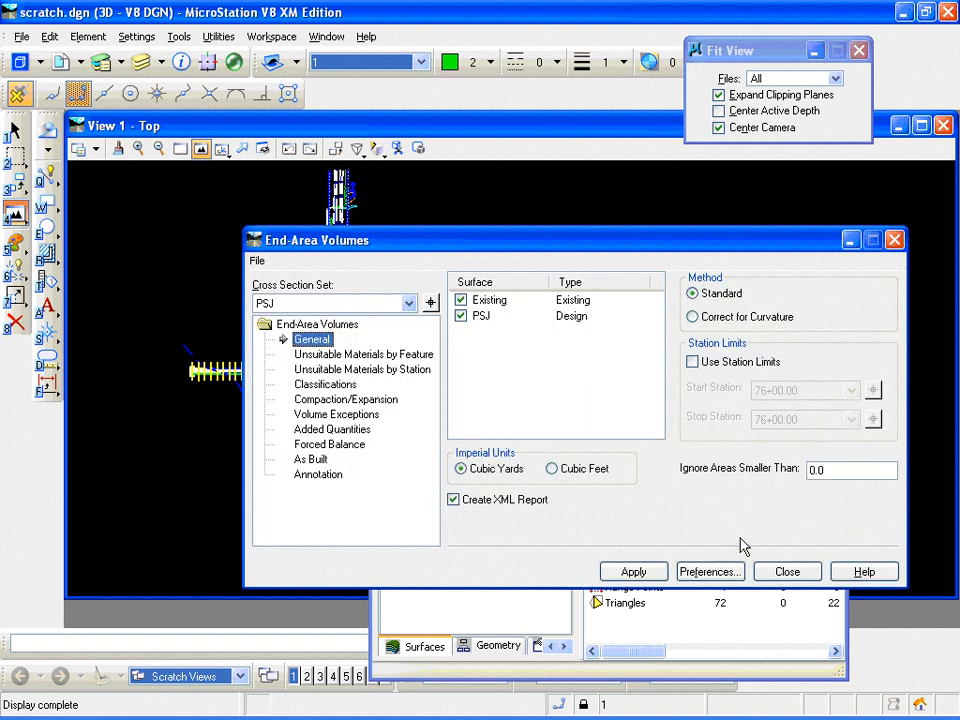
click(330, 369)
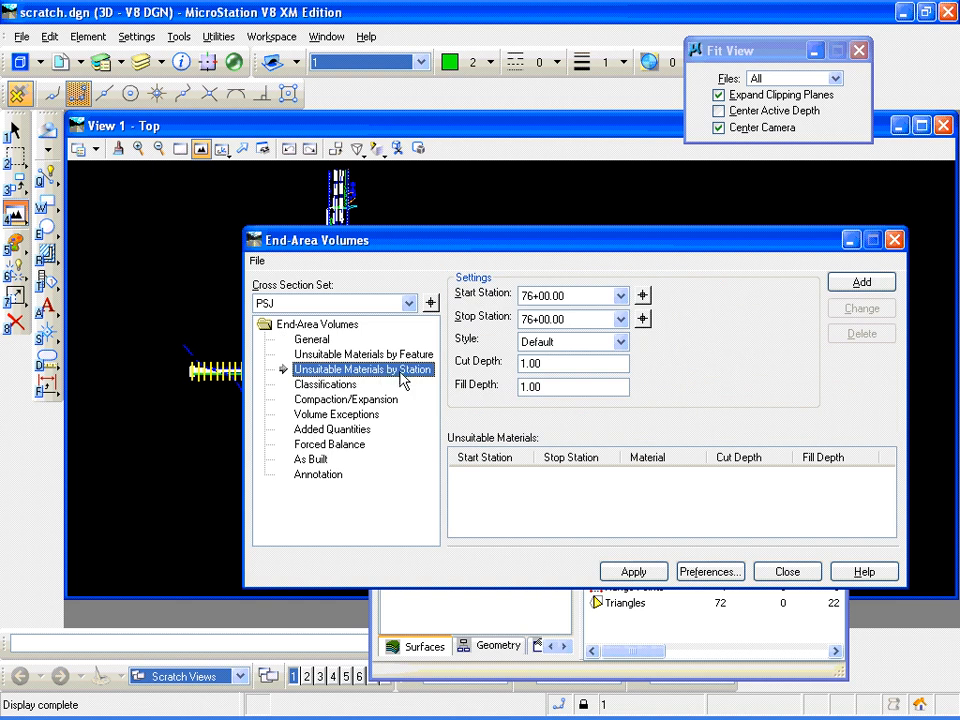
click(621, 297)
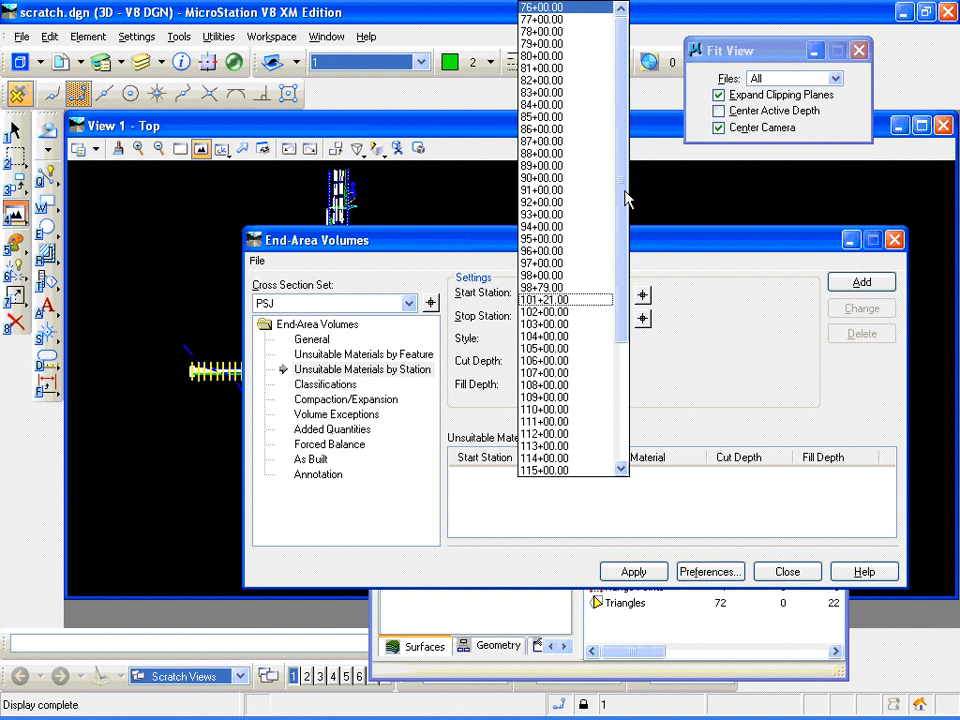
click(560, 19)
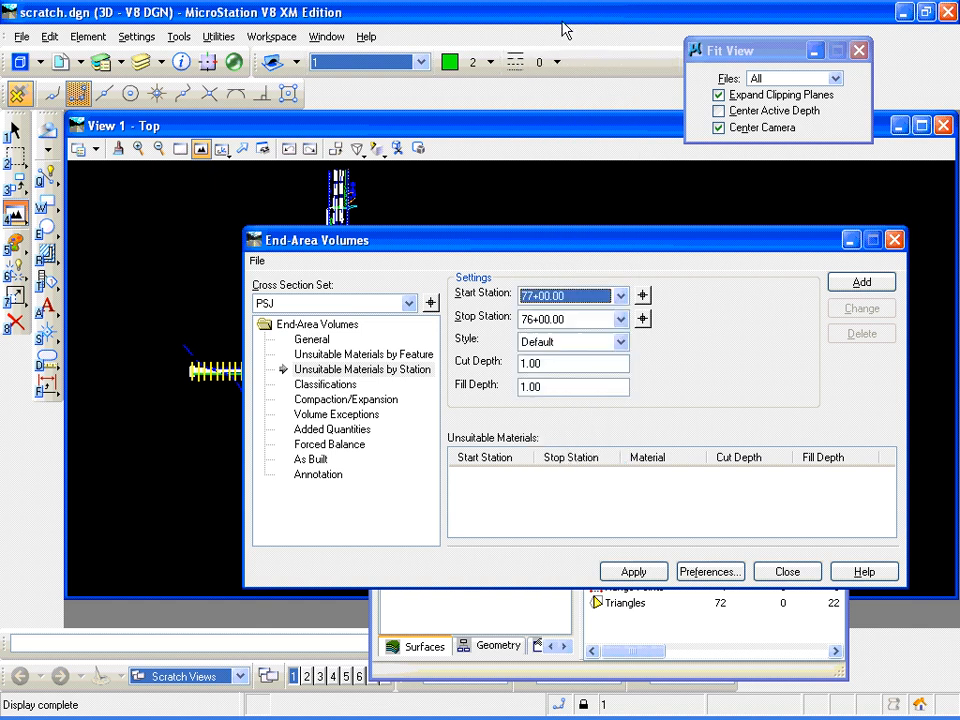
click(621, 319)
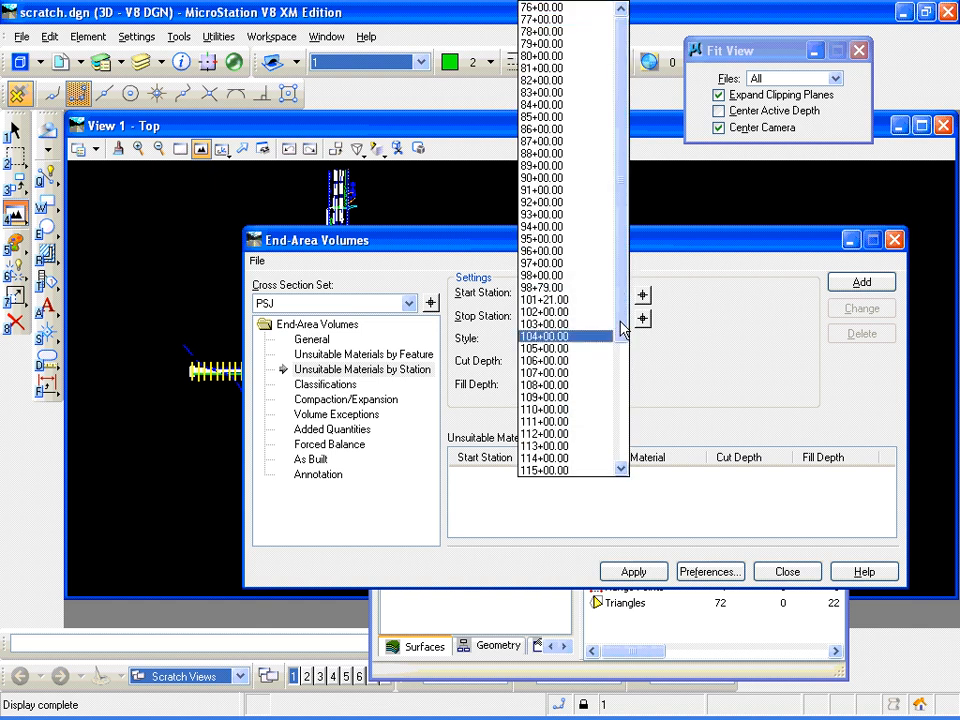
click(566, 398)
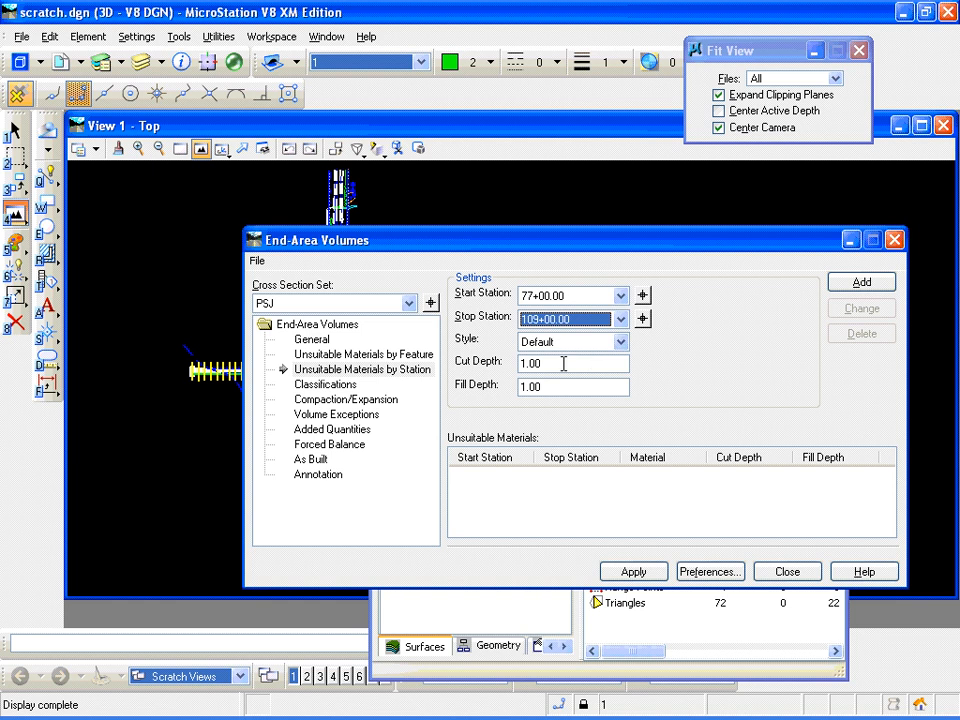
Choose the Existing Topsoil style and add the unsuitable material entry with cut and fill depths of 1.00
click(520, 366)
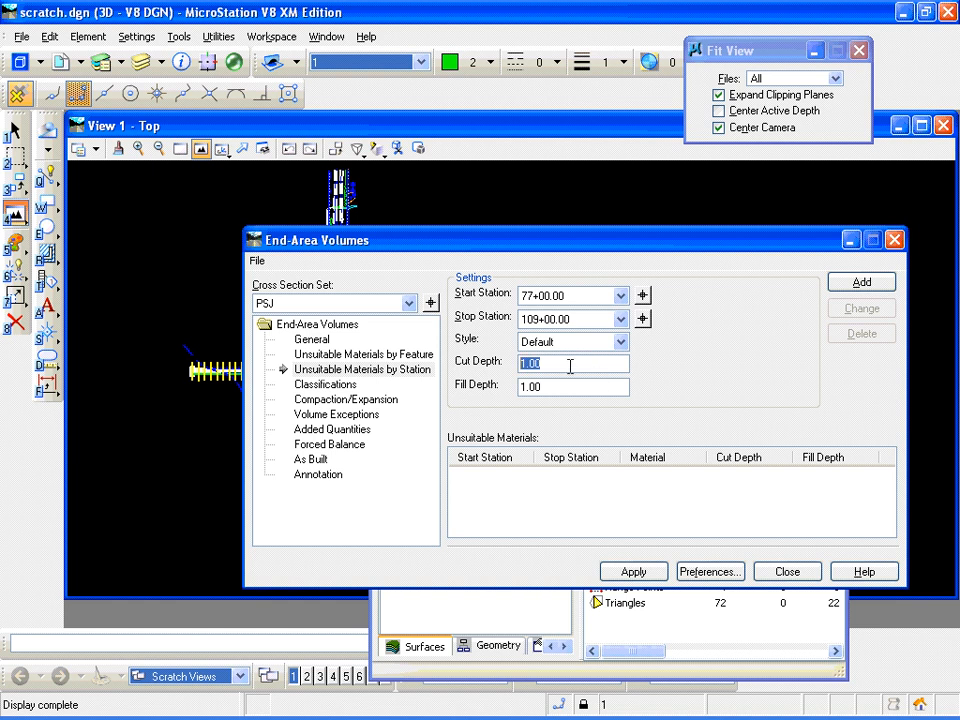
click(567, 386)
drag(565, 388, 521, 387)
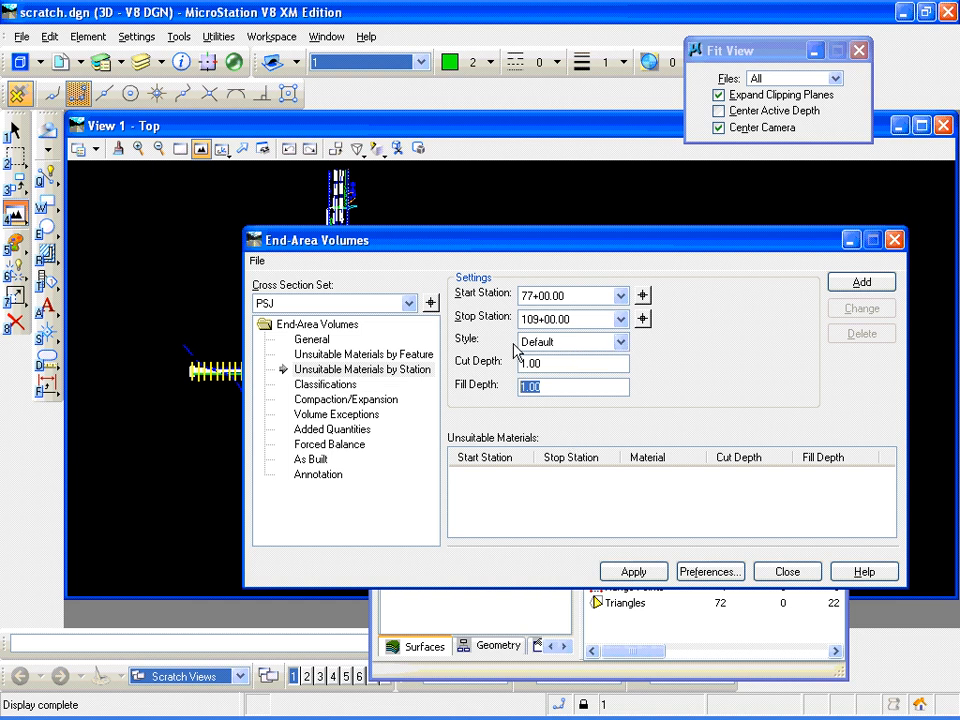
click(620, 341)
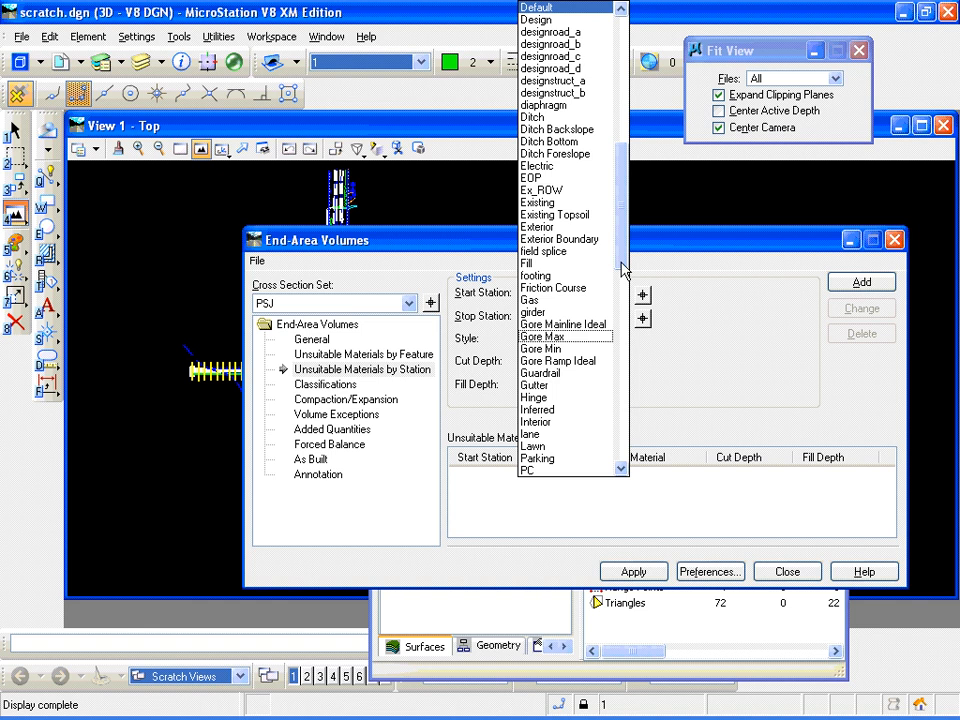
scroll(622, 237, up, 1)
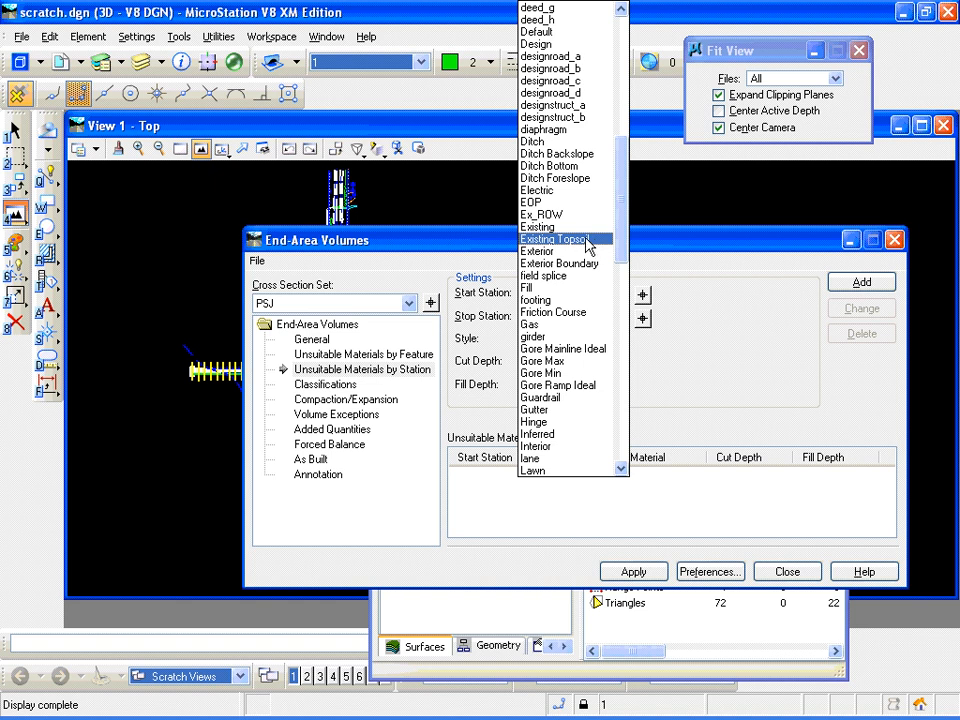
click(588, 244)
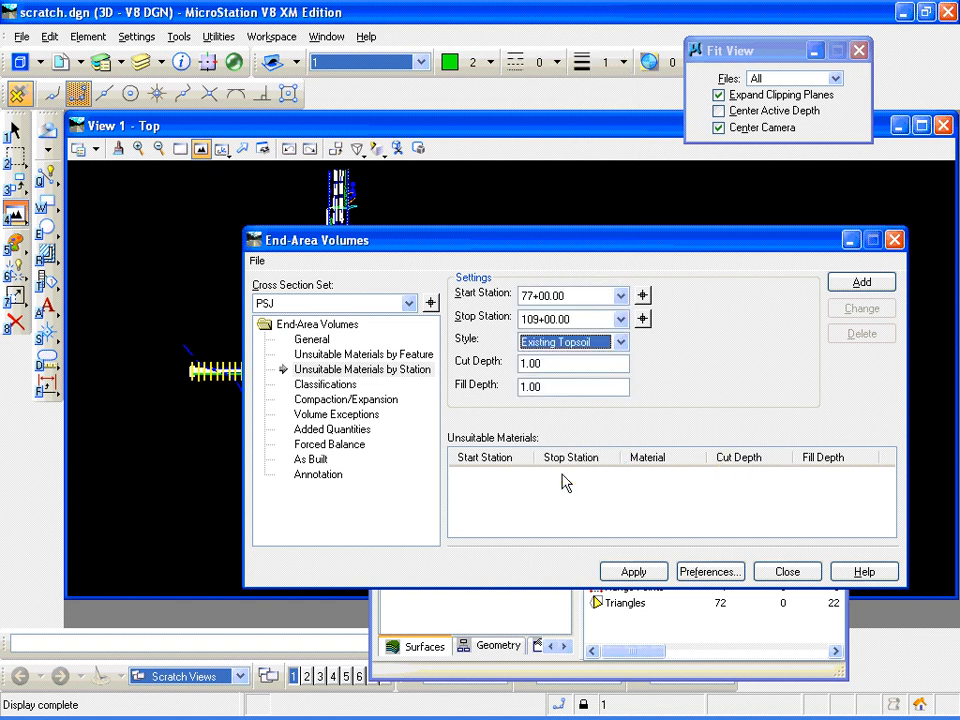
click(858, 282)
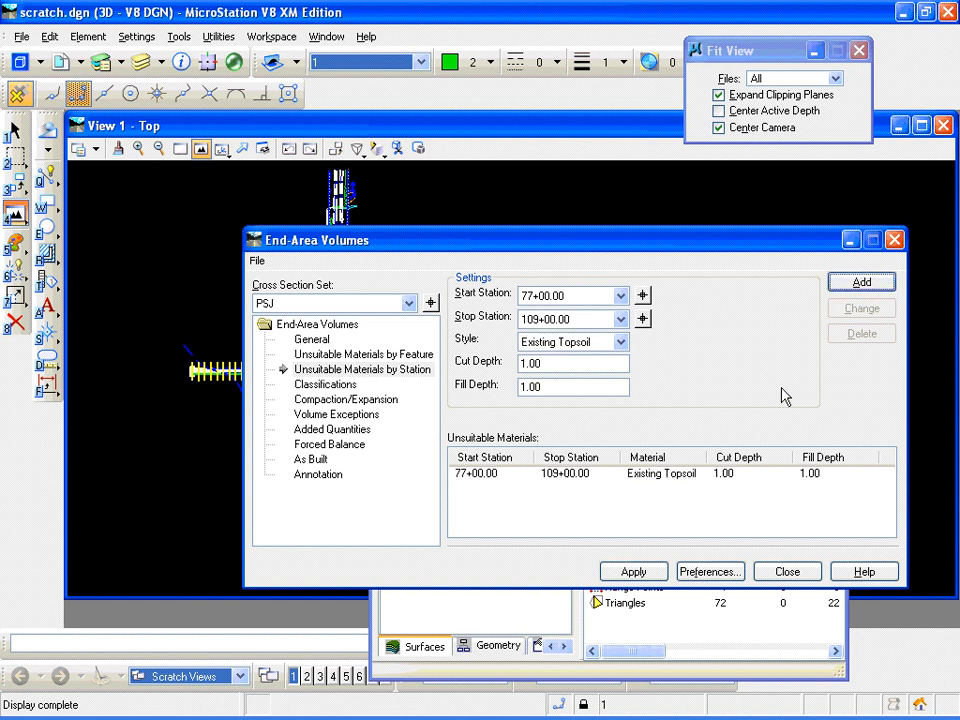
Widen the Object column in the classifications, review the classification choices for Existing Topsoil, and run the end-area volumes
click(326, 384)
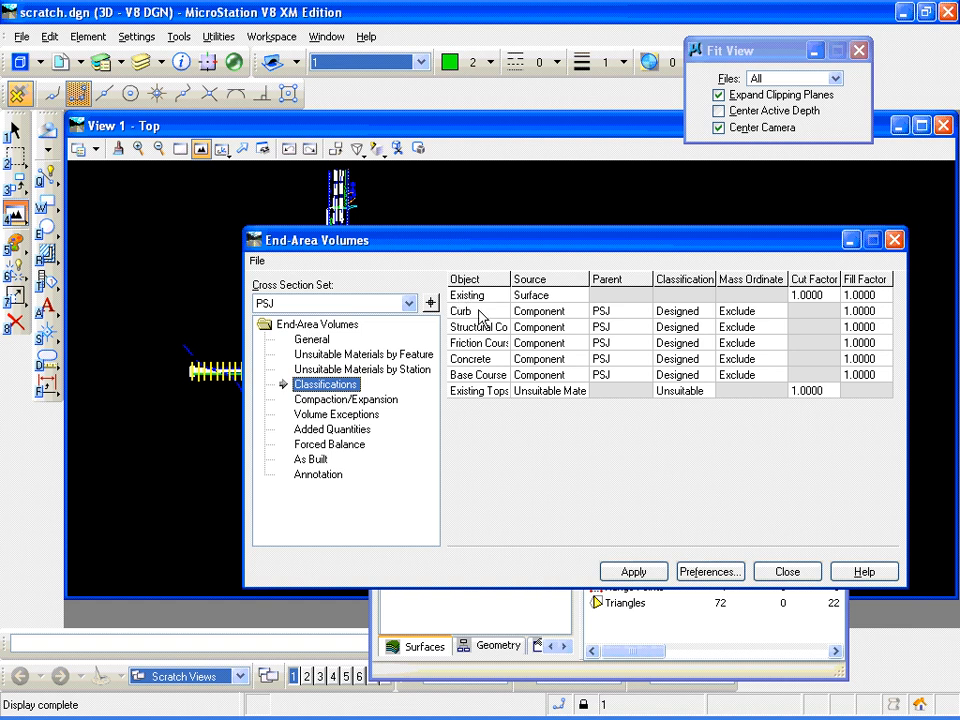
click(484, 392)
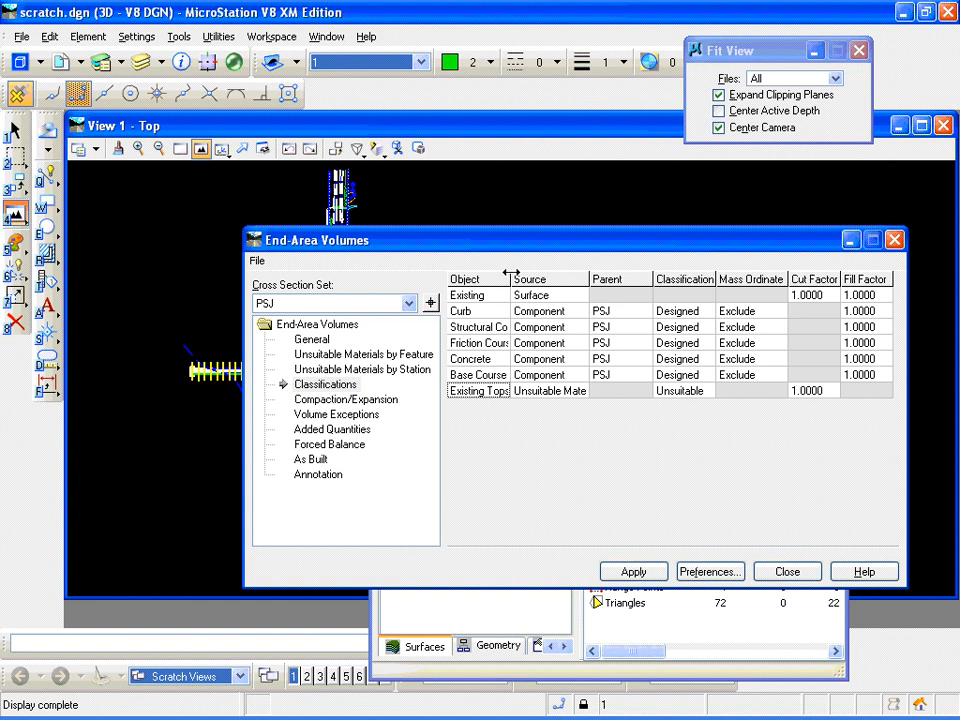
drag(511, 280, 537, 280)
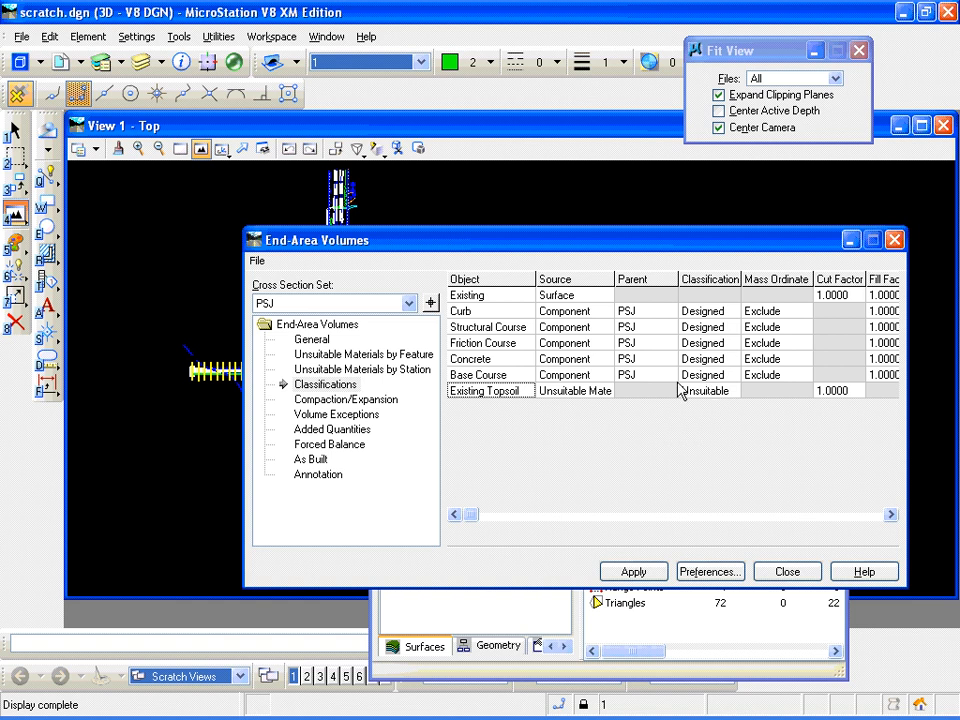
click(720, 399)
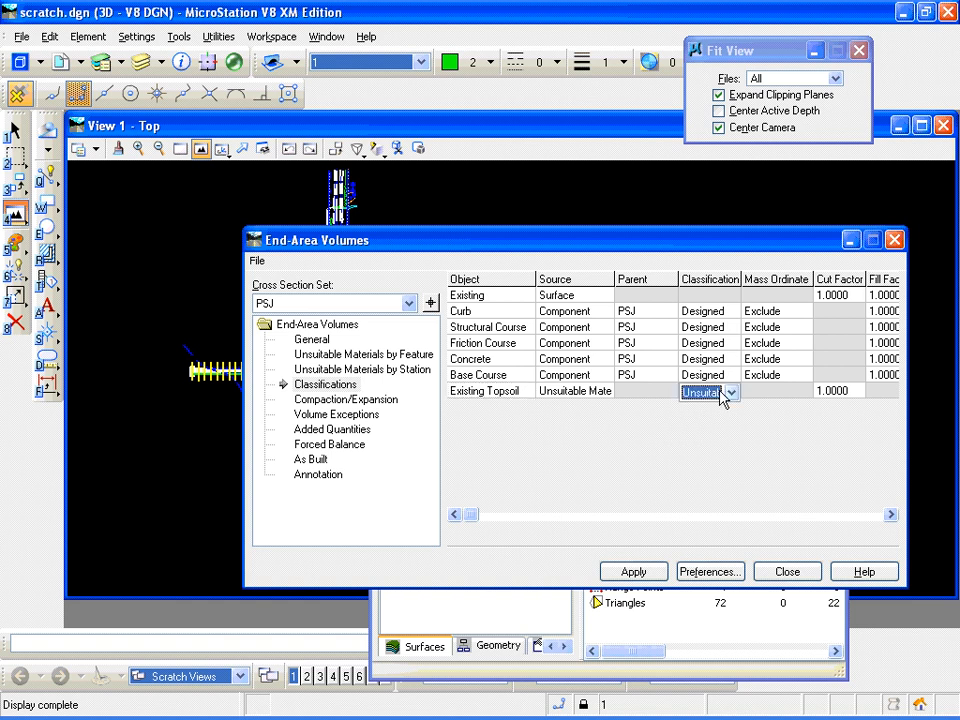
click(731, 393)
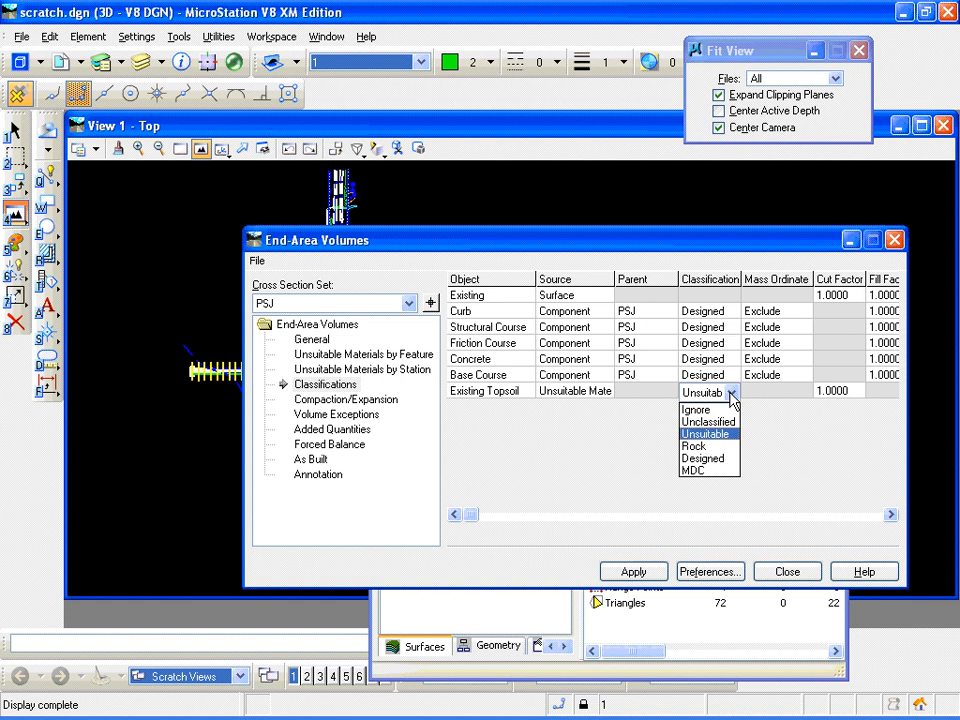
click(731, 393)
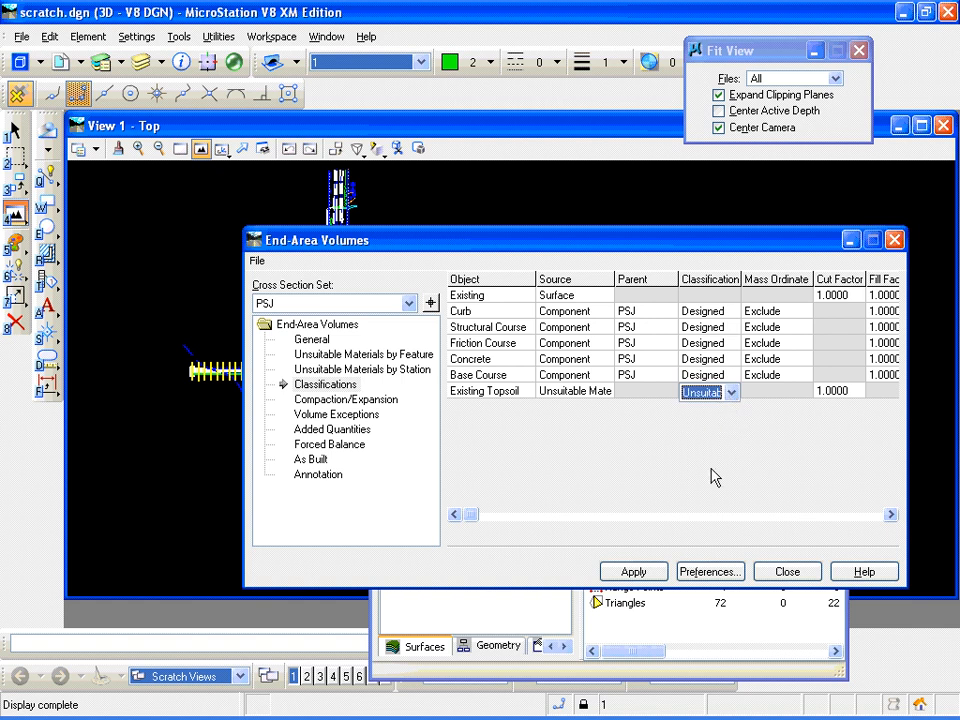
click(800, 395)
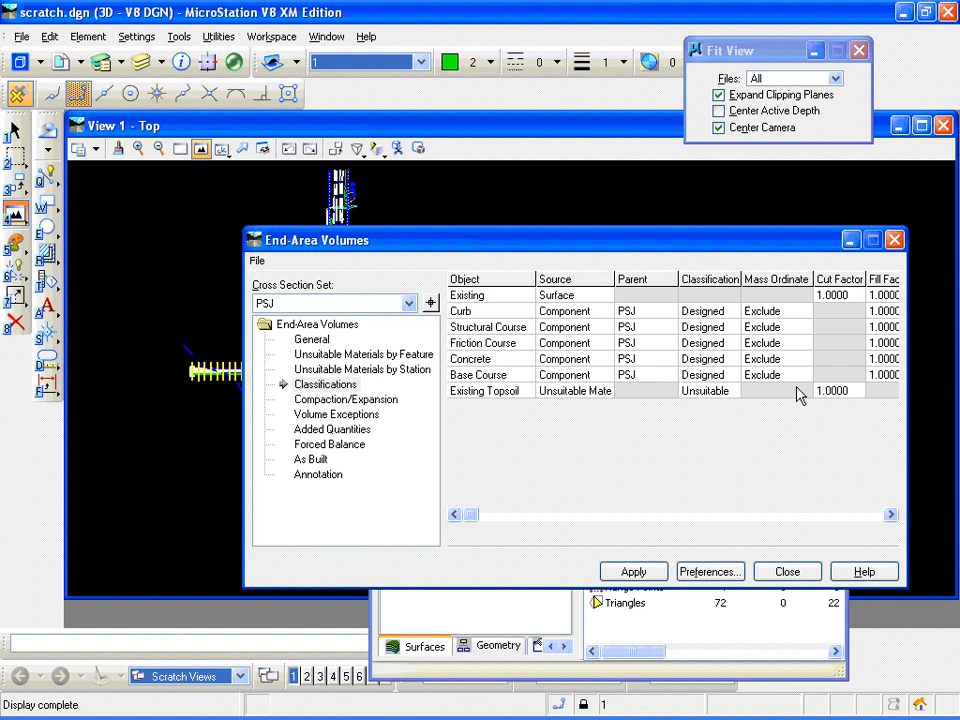
click(640, 572)
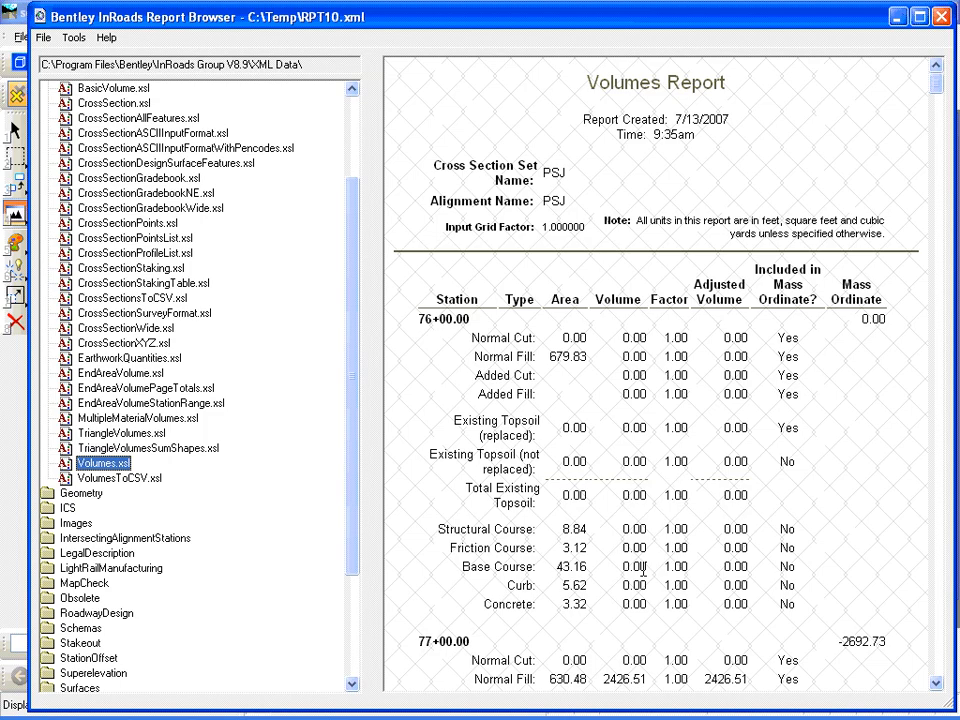
Minimize the Volumes Report, move the End-Area Volumes window clear of View 1, and examine the area annotations on the 78+00.00 cross section
click(896, 17)
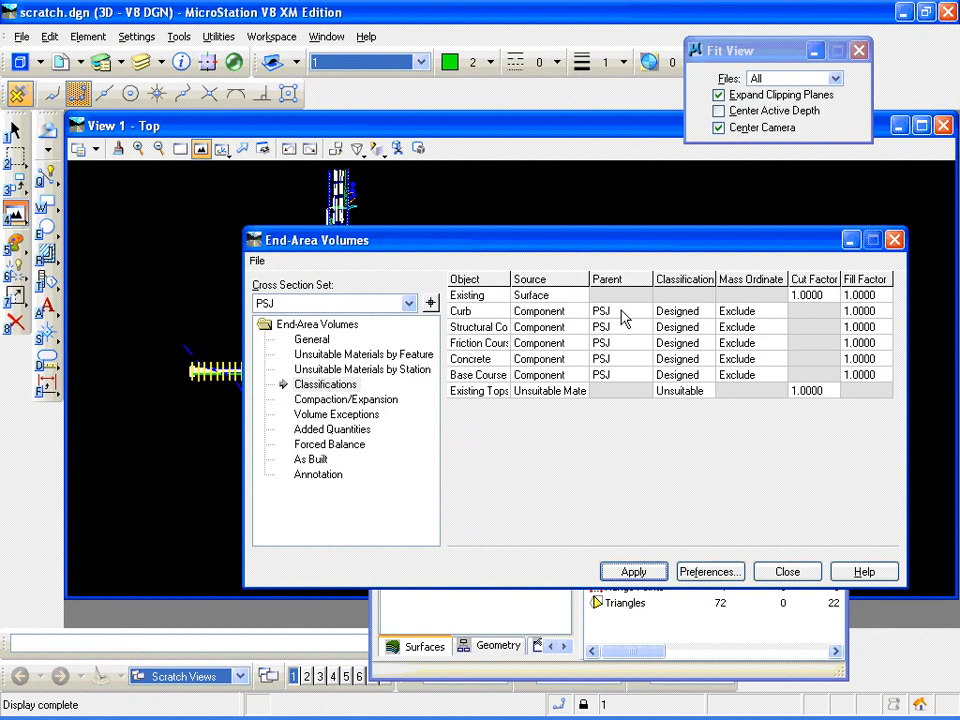
drag(576, 240, 629, 408)
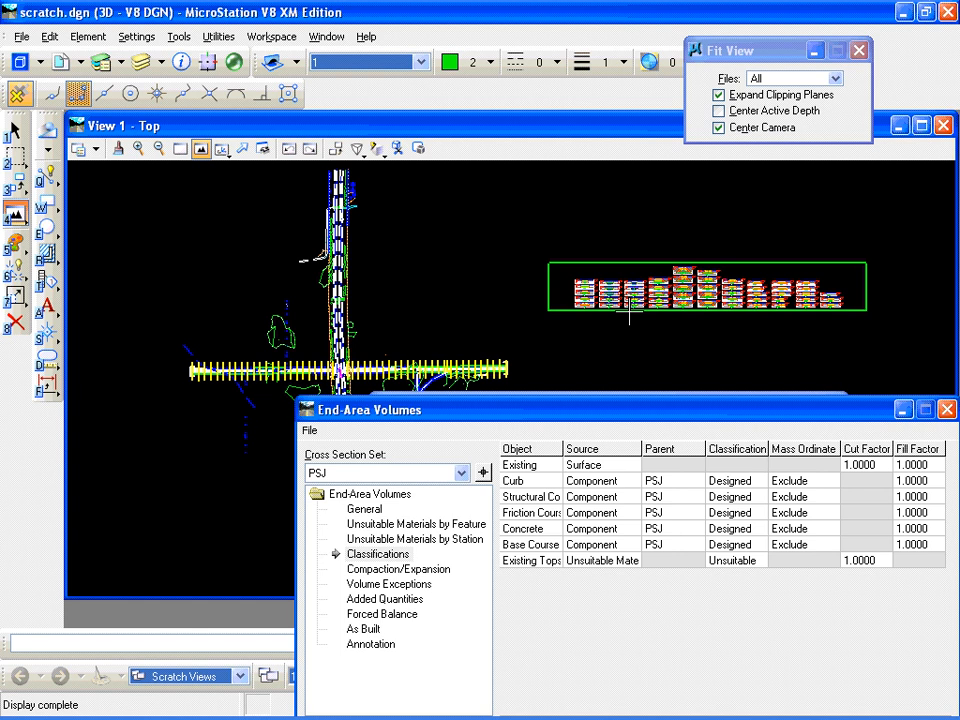
scroll(629, 310, up, 6)
middle_drag(629, 310, 447, 314)
scroll(283, 253, up, 5)
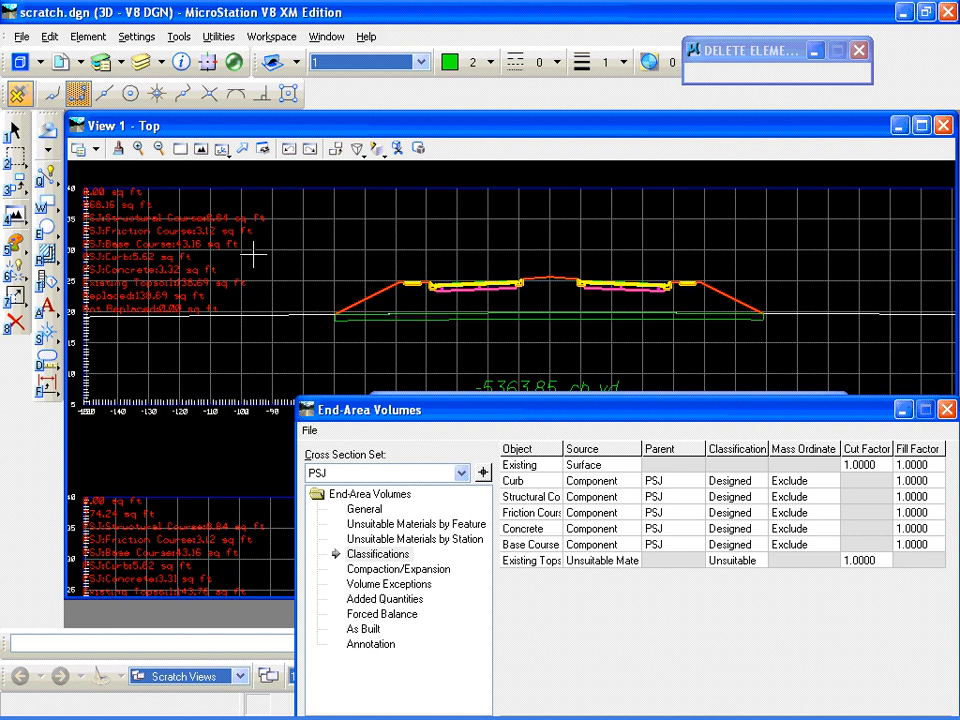
middle_drag(253, 255, 339, 266)
scroll(282, 275, up, 3)
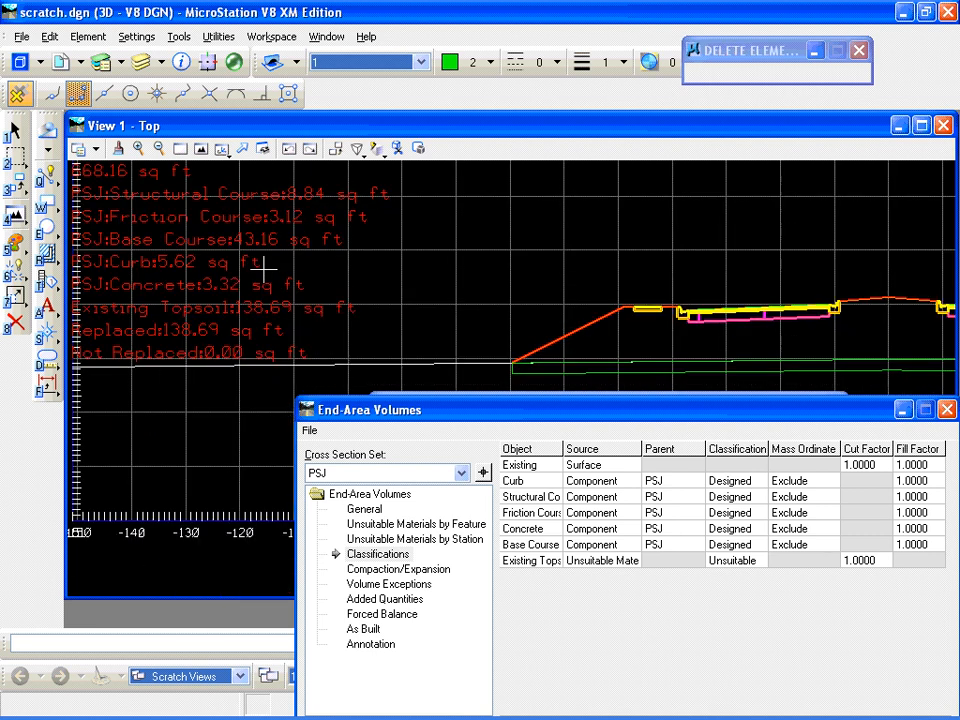
middle_drag(264, 268, 294, 294)
drag(390, 409, 392, 485)
drag(433, 405, 480, 474)
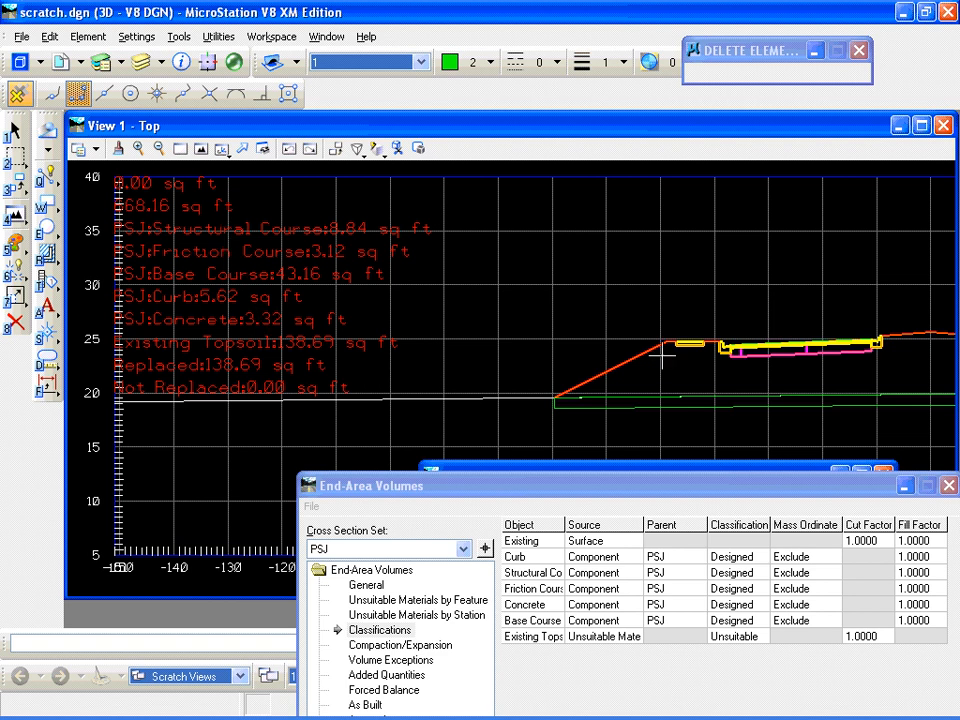
Measure the areas of the fill shape and the Existing Topsoil shape in the 78+00.00 cross section using the Element method
mouse_move(670, 350)
middle_down()
mouse_move(386, 343)
mouse_move(392, 331)
mouse_move(375, 332)
middle_up()
click(47, 360)
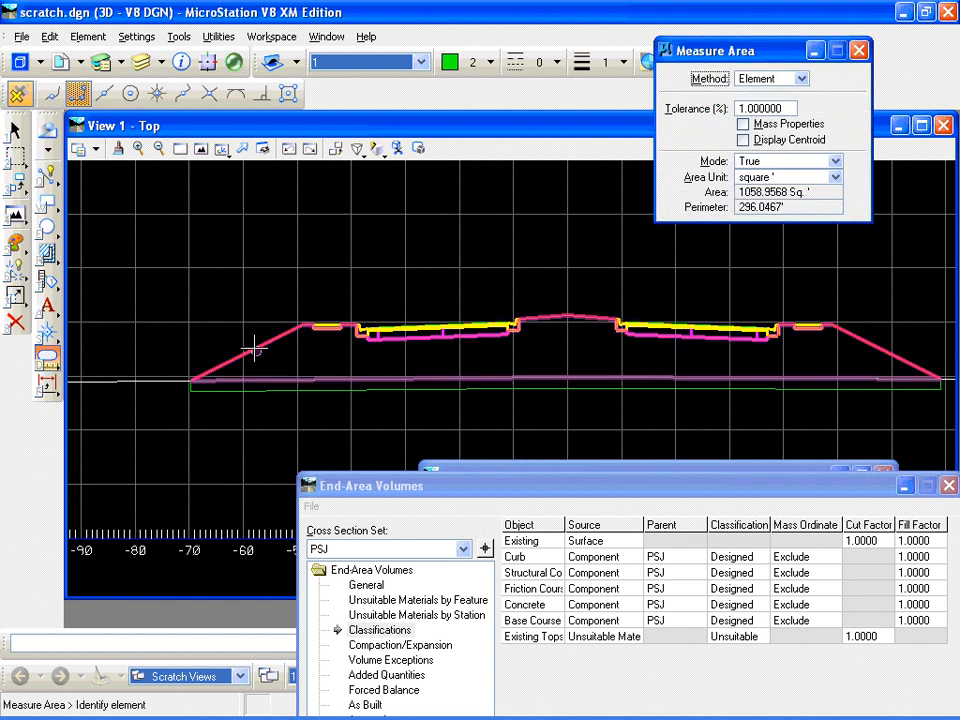
click(253, 348)
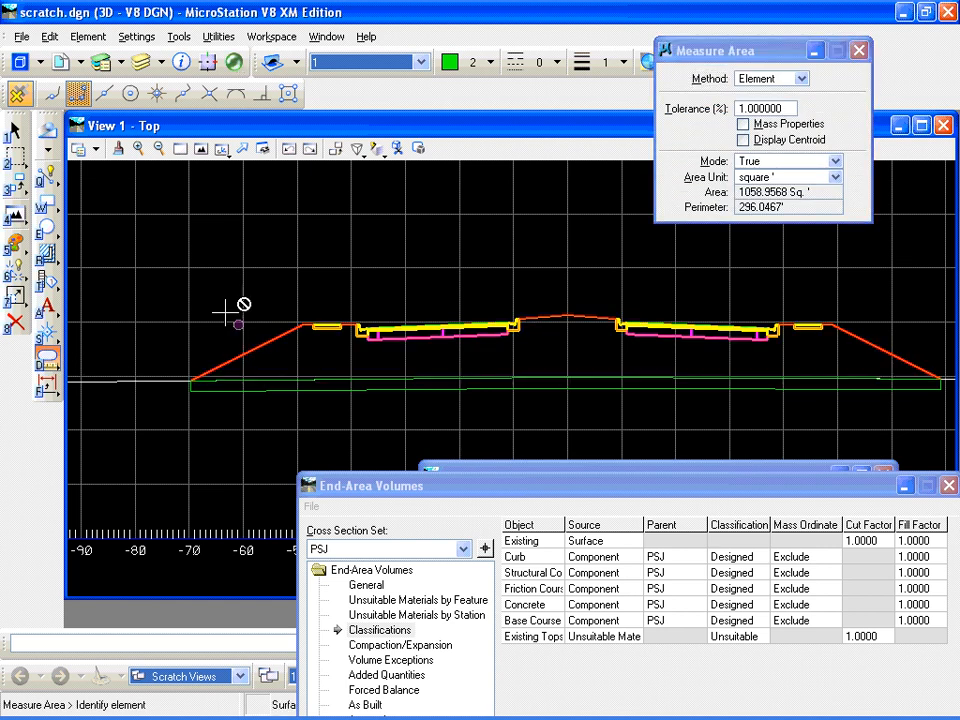
click(222, 311)
click(252, 350)
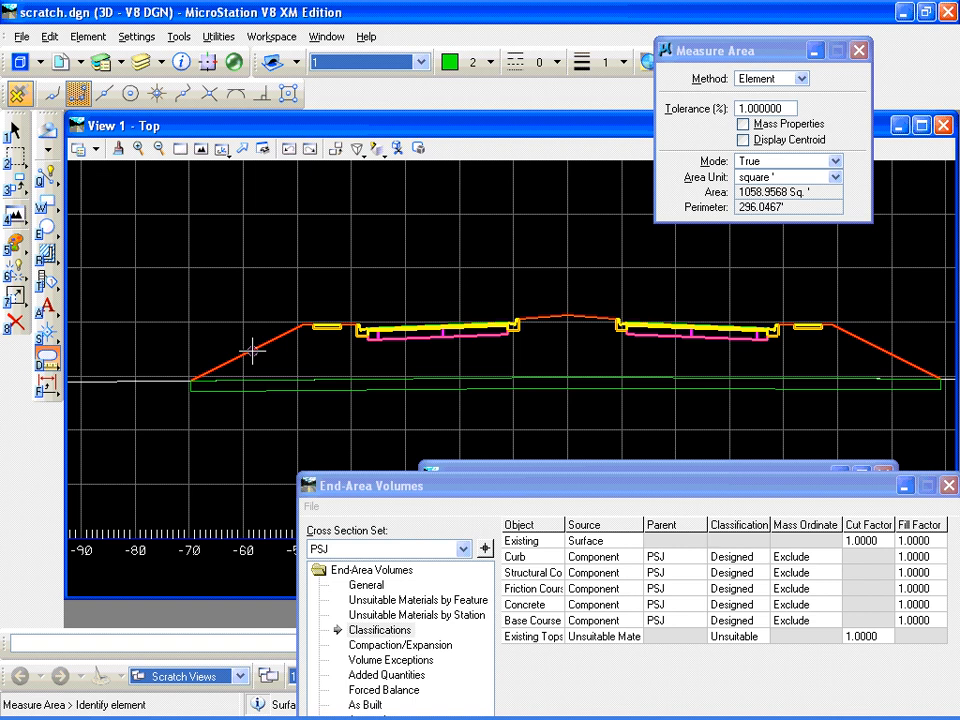
mouse_move(224, 300)
middle_down()
mouse_move(287, 281)
mouse_move(621, 354)
mouse_move(623, 290)
middle_up()
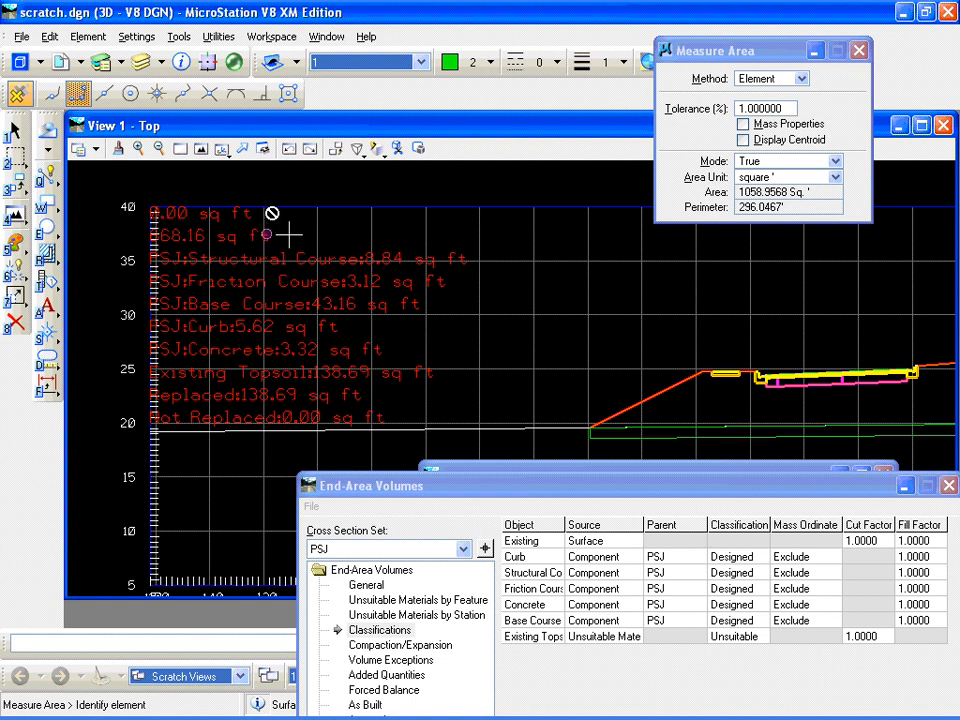
click(620, 435)
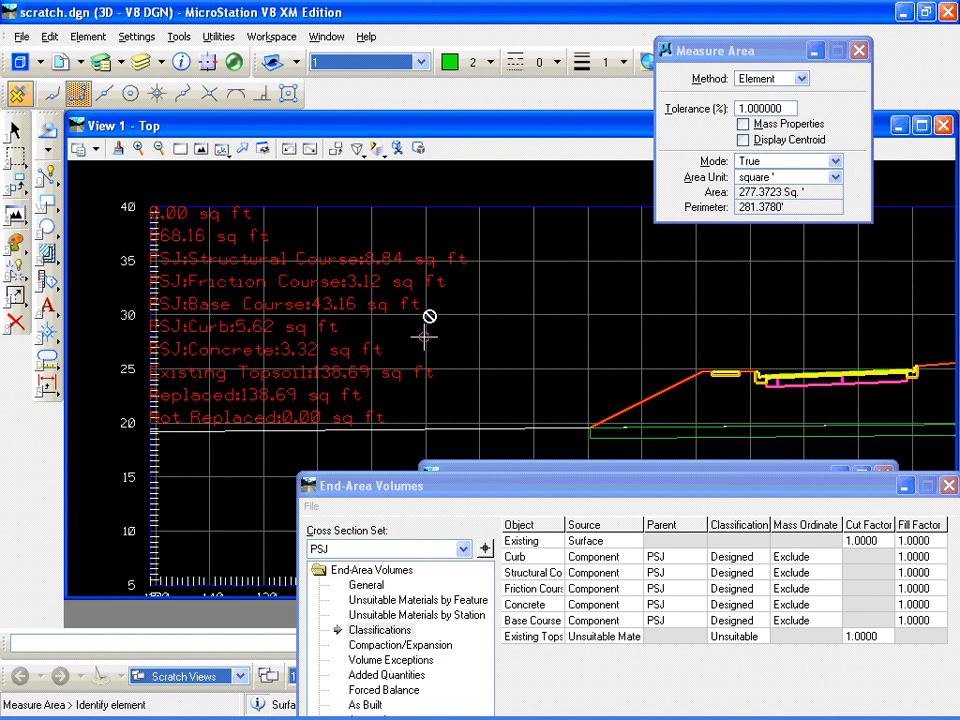
Bring up the Volumes Report, then return to the drawing to check the station label of the measured cross section
key(alt+Tab)
key(alt+Tab)
key(alt+Tab)
key(alt+Tab)
key(alt+Tab)
key(alt+Tab)
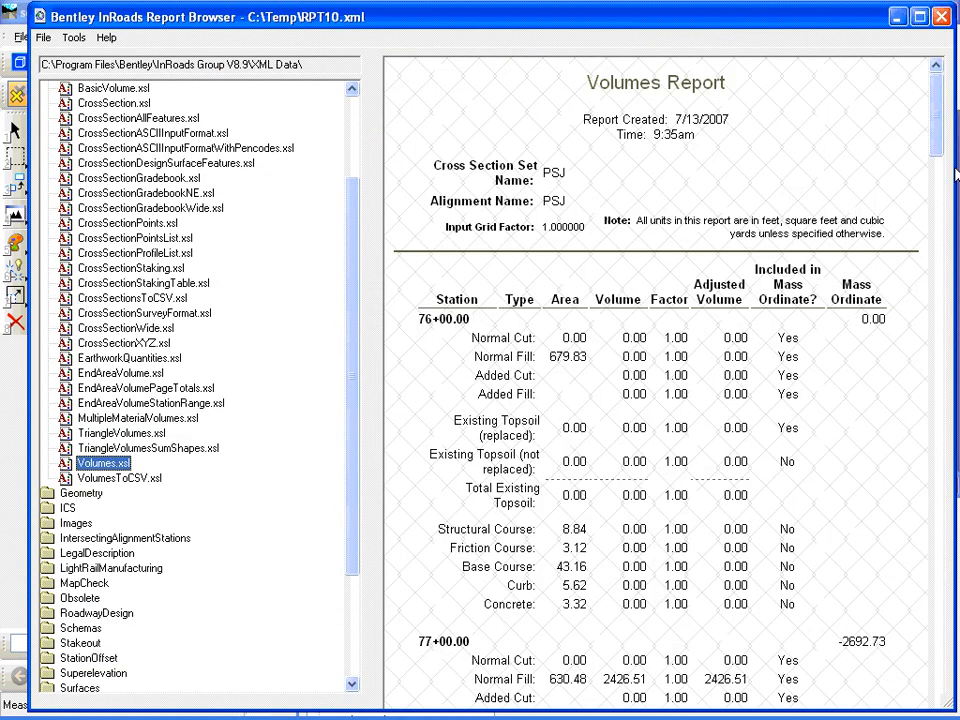
key(alt+Tab)
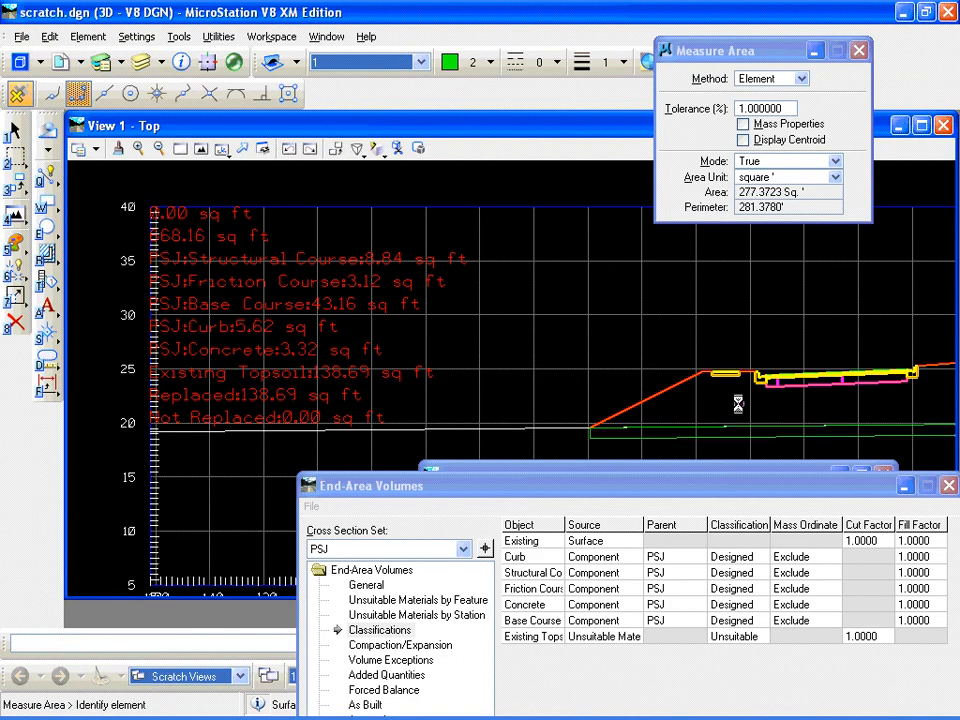
mouse_move(739, 403)
middle_down()
mouse_move(521, 279)
mouse_move(446, 206)
middle_up()
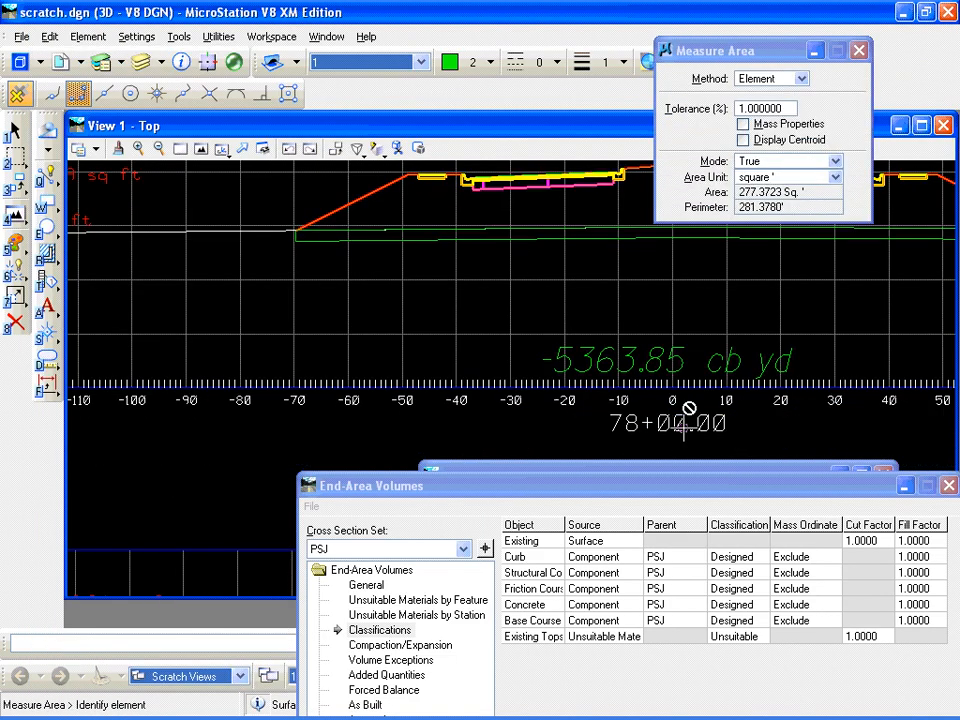
Switch to the Volumes Report and examine the Normal Fill and replaced Existing Topsoil areas at station 78+00.00
key(alt+Tab)
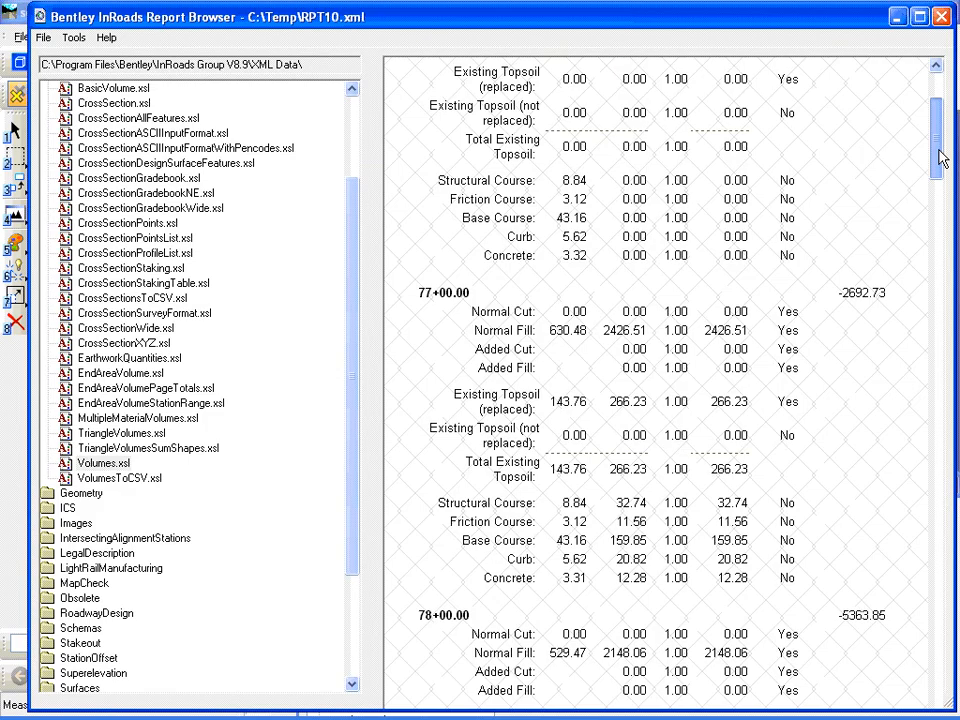
drag(940, 158, 941, 192)
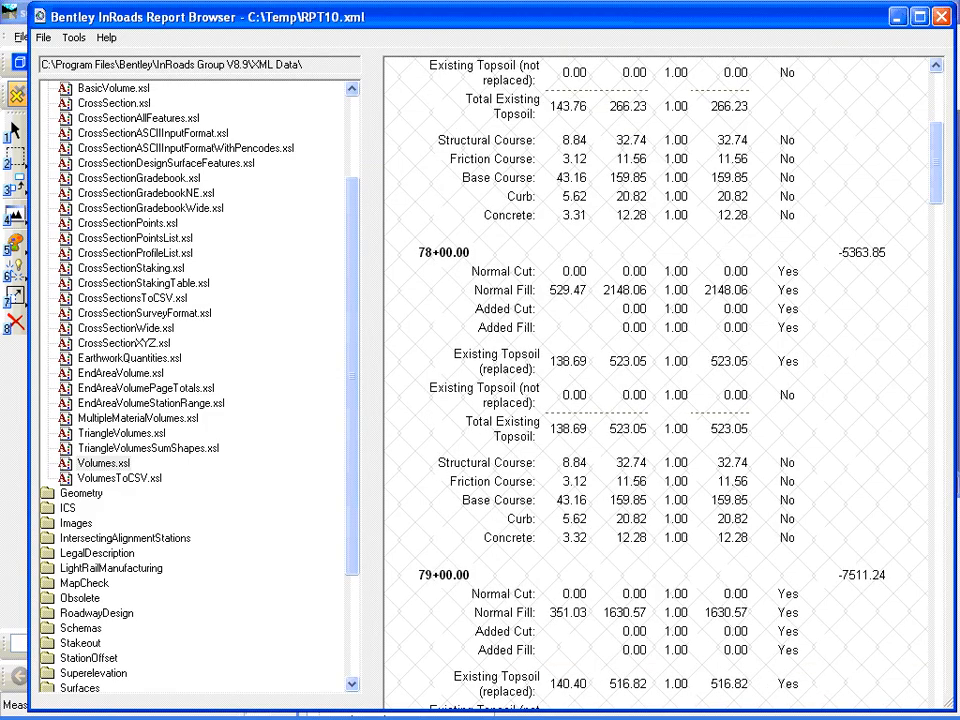
double_click(568, 290)
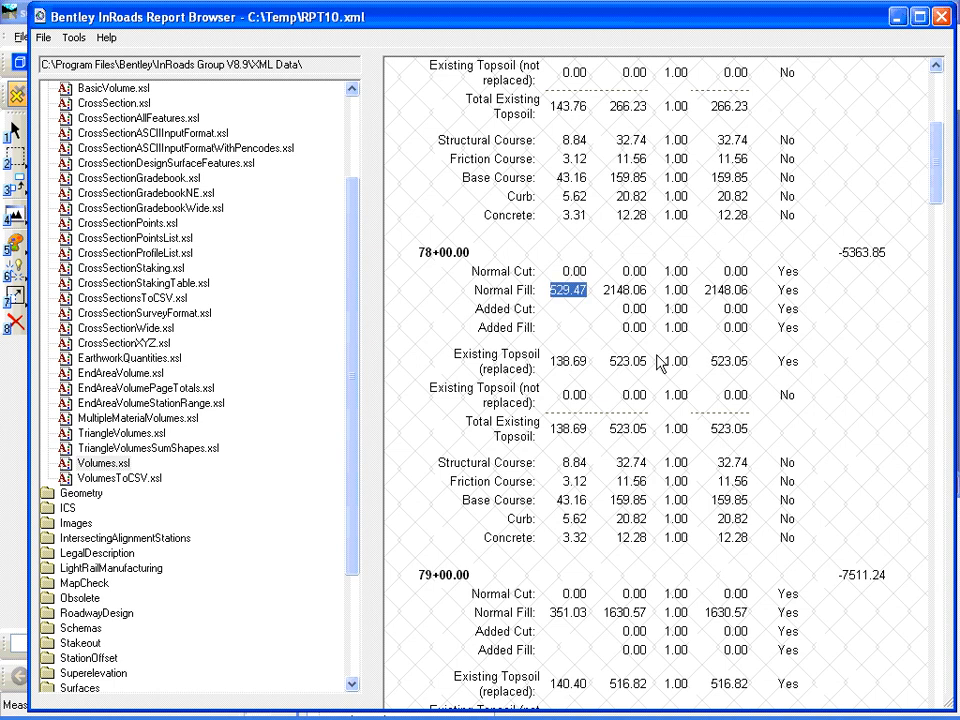
click(530, 298)
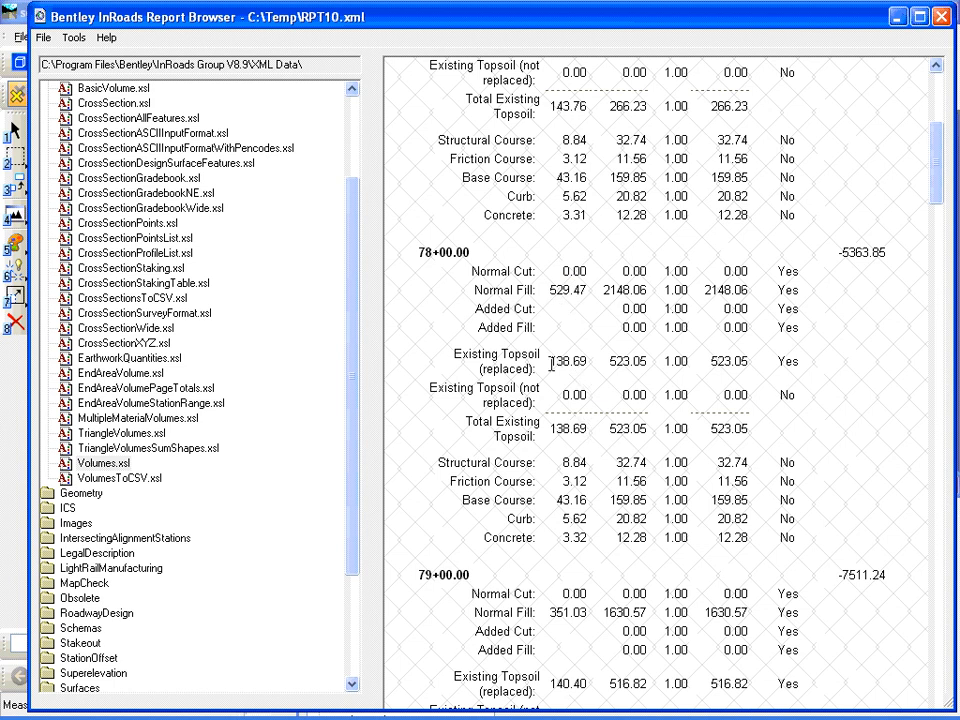
drag(550, 361, 591, 376)
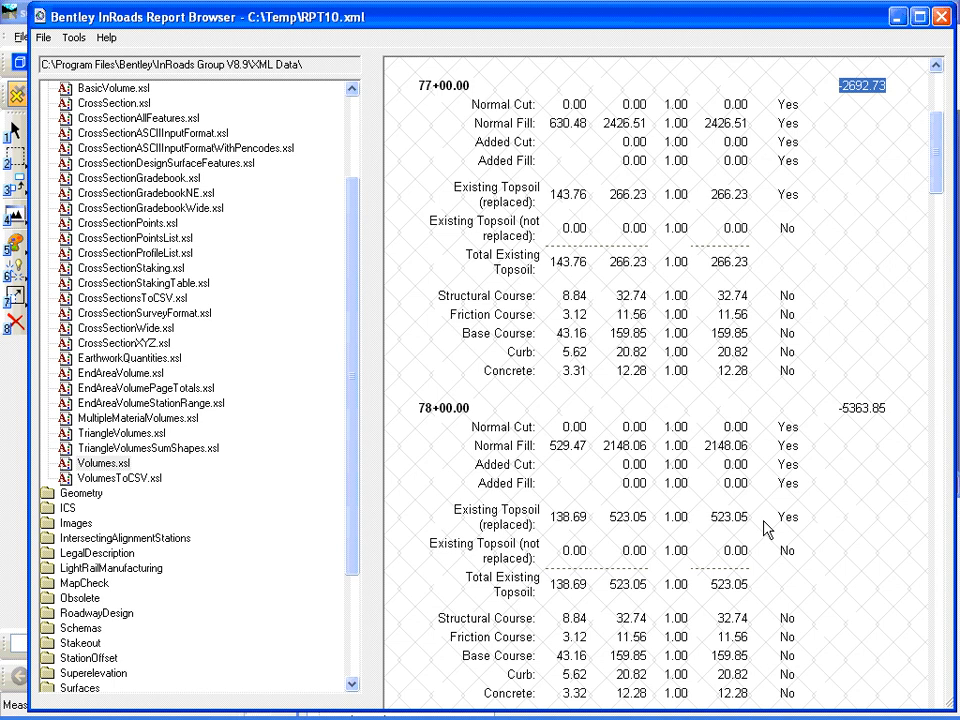
Check the mass ordinate at station 78+00.00 against its Normal Fill and replaced Existing Topsoil areas, then minimize the report
double_click(850, 409)
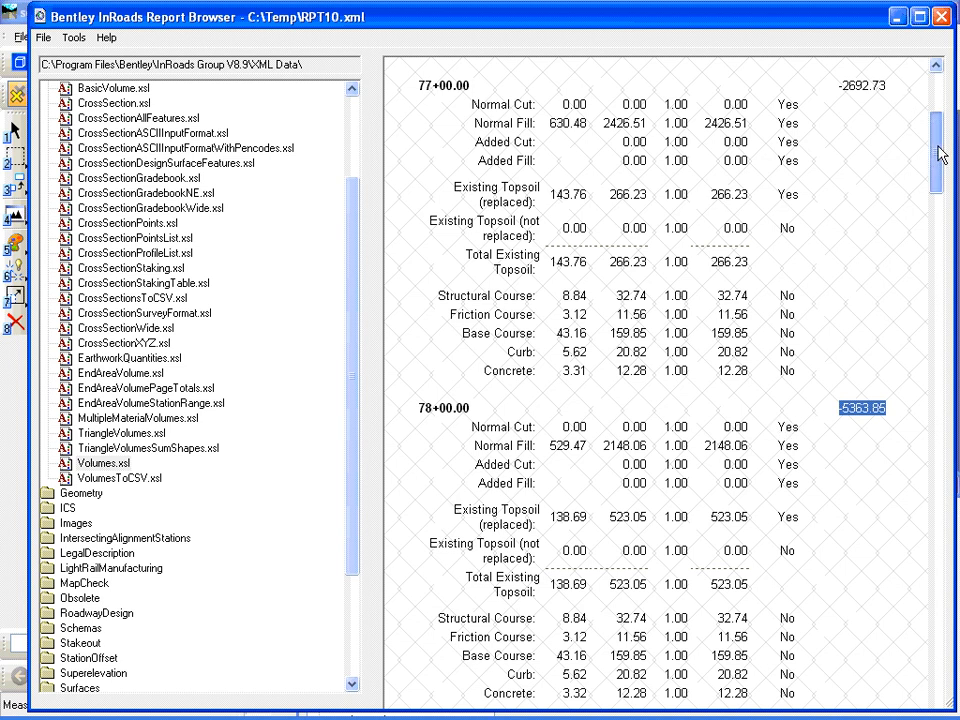
mouse_move(936, 150)
mouse_down()
mouse_move(940, 122)
mouse_move(936, 161)
mouse_up()
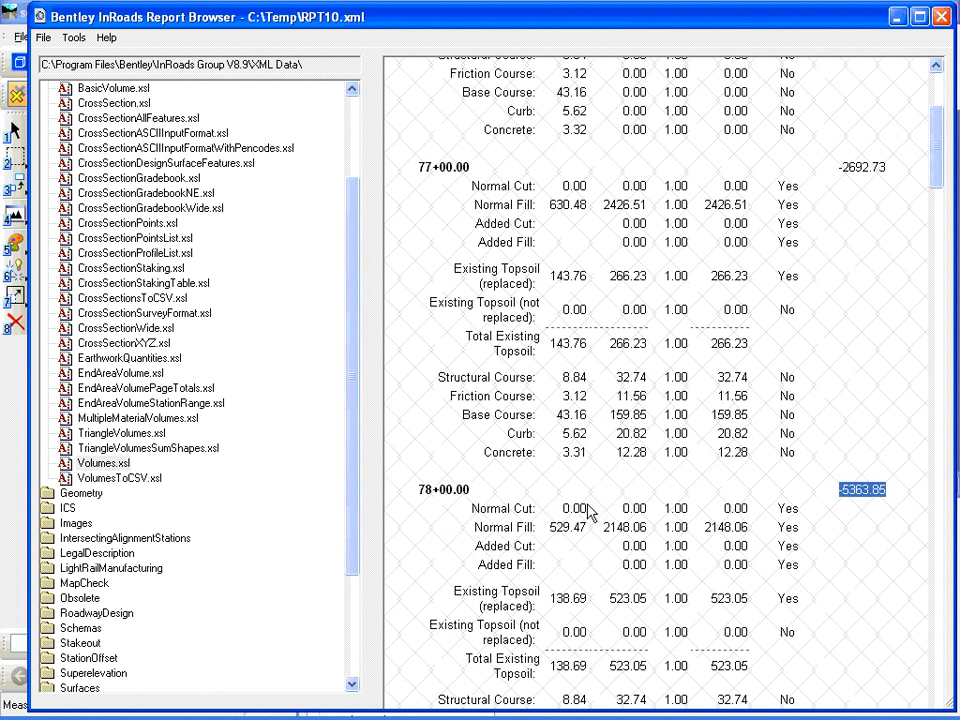
double_click(556, 527)
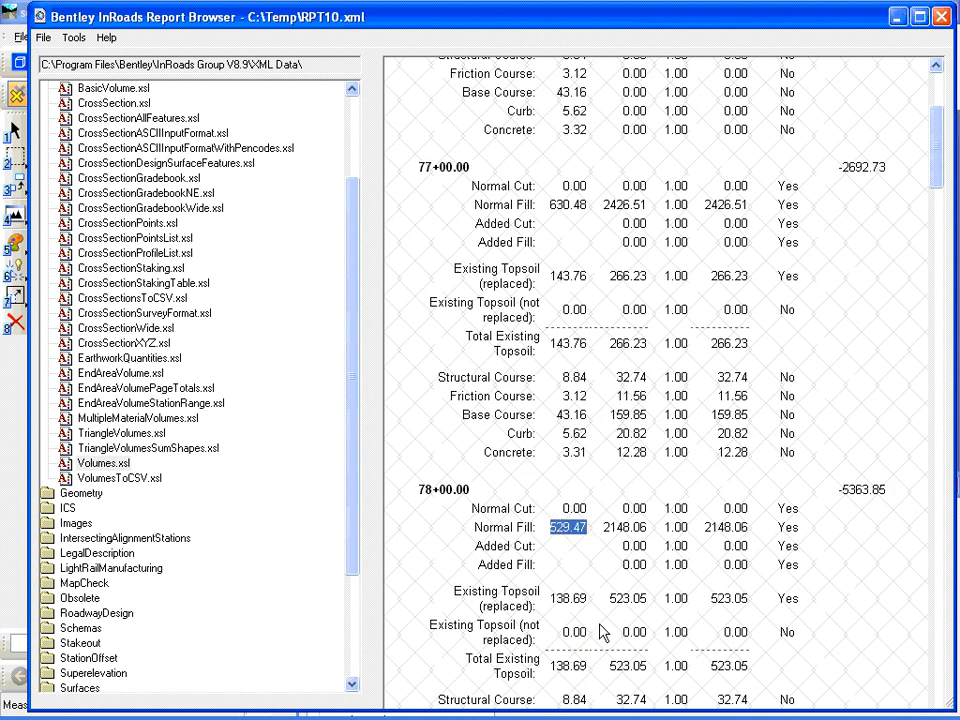
double_click(575, 598)
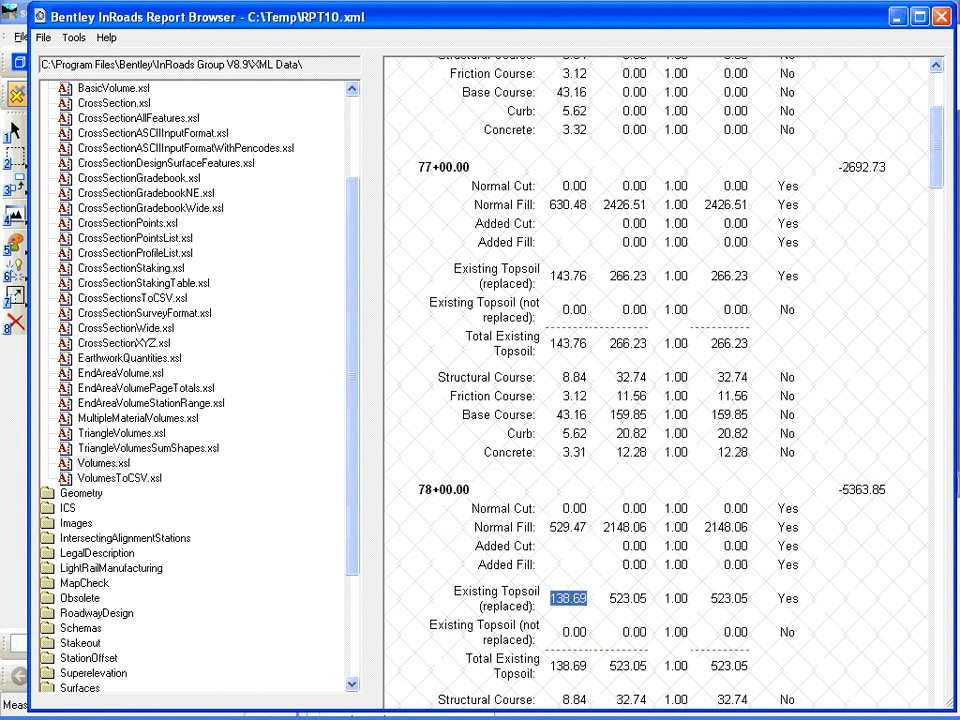
click(897, 16)
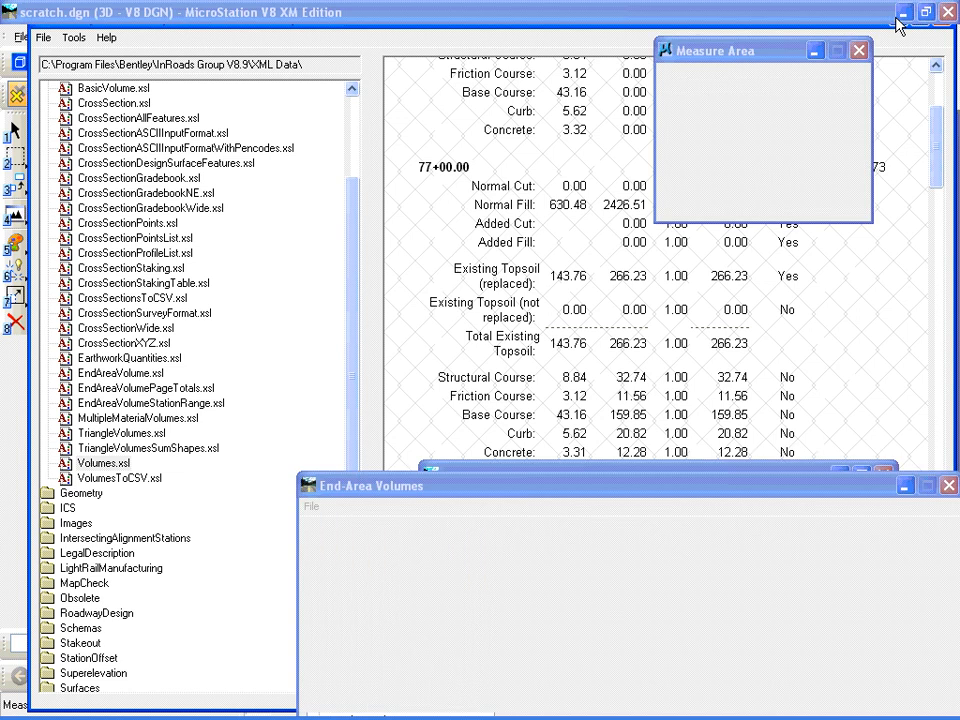
Locate the cut cross section at 84+00.00 and measure the areas of its Existing Topsoil and cut shapes
middle_drag(153, 184, 507, 390)
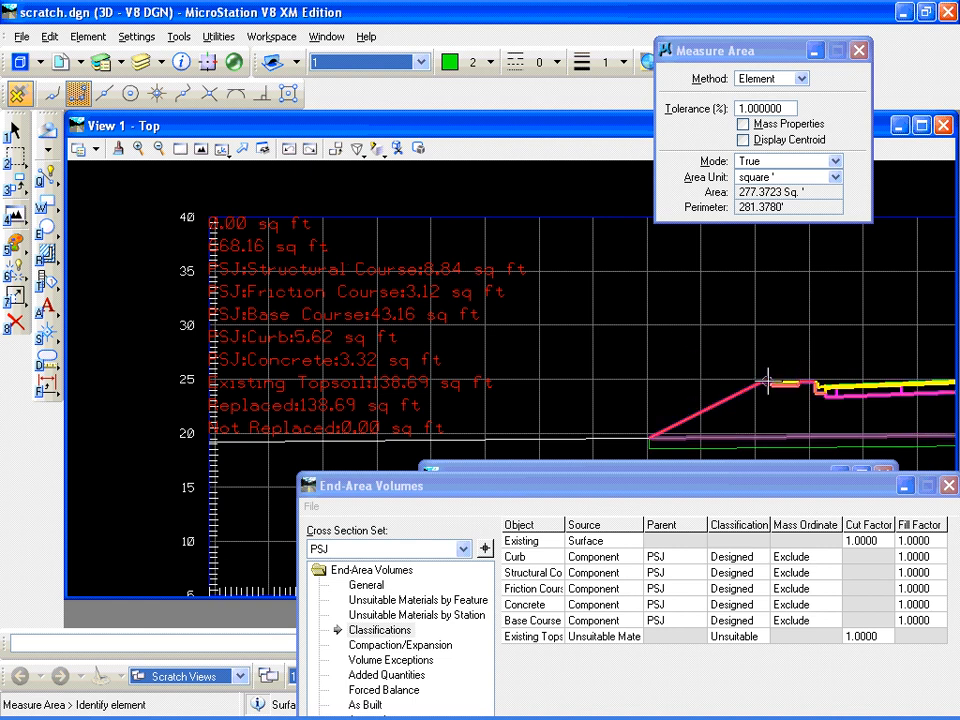
scroll(812, 379, down, 5)
middle_drag(830, 343, 440, 340)
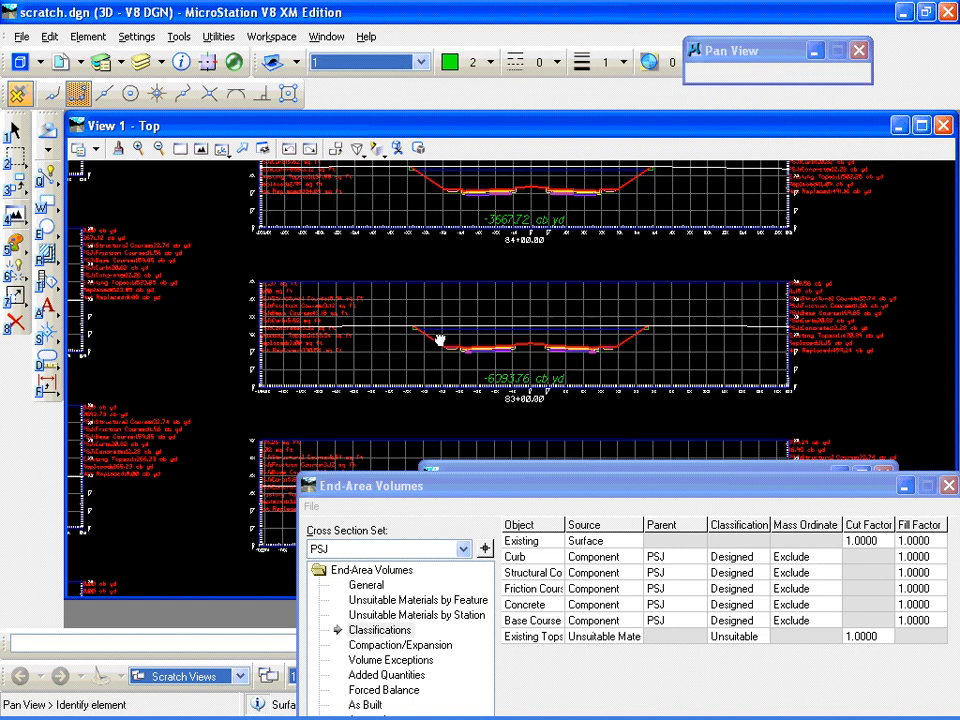
middle_drag(510, 260, 510, 347)
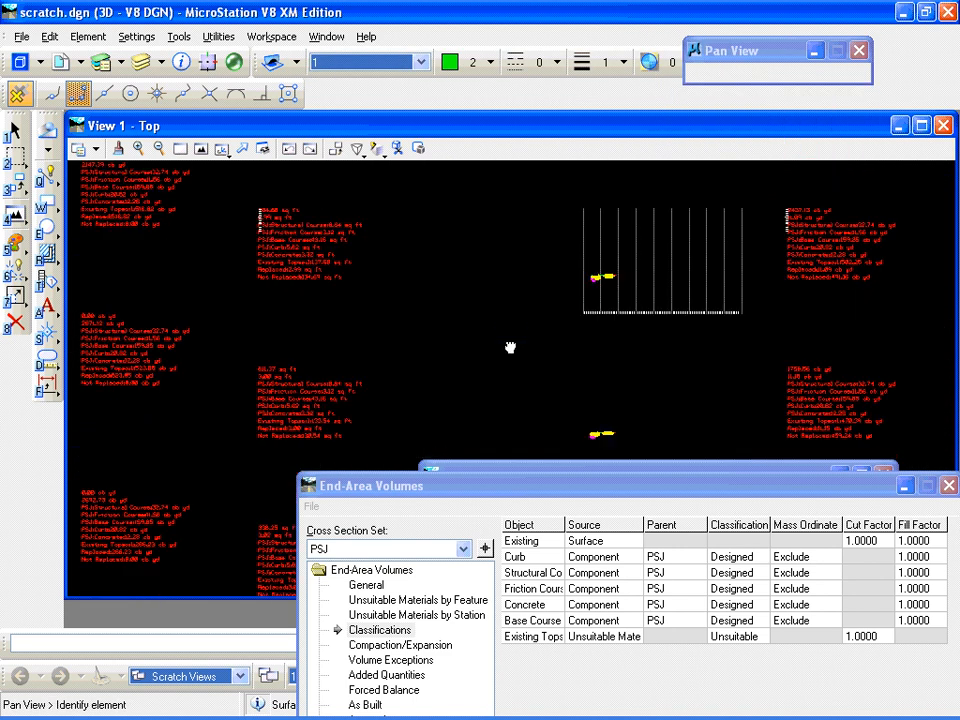
scroll(551, 315, up, 3)
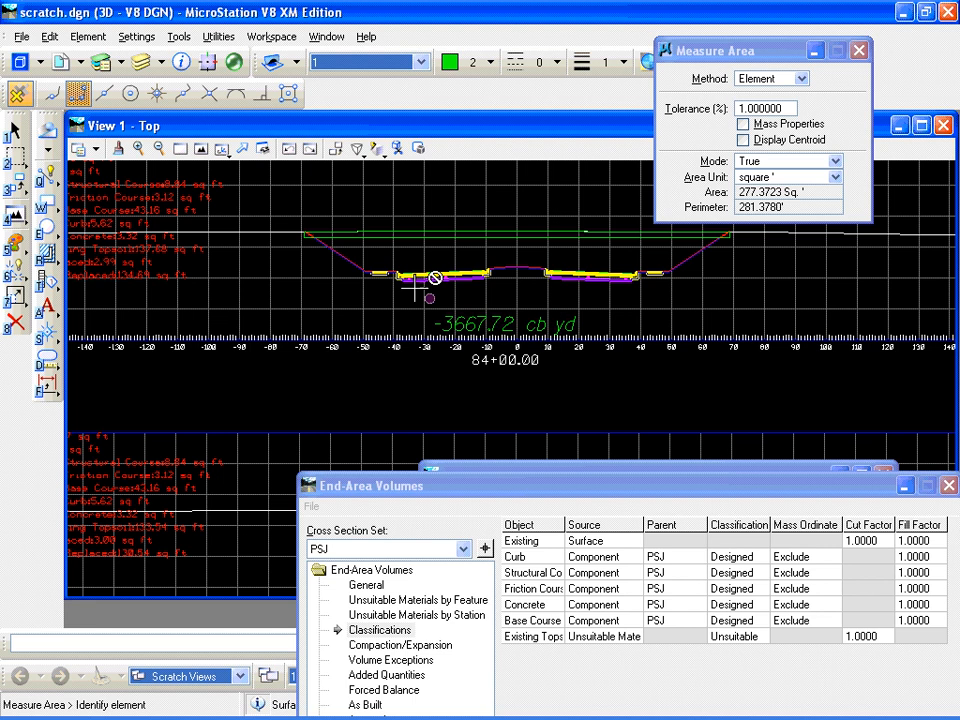
scroll(394, 277, up, 3)
middle_drag(394, 277, 563, 341)
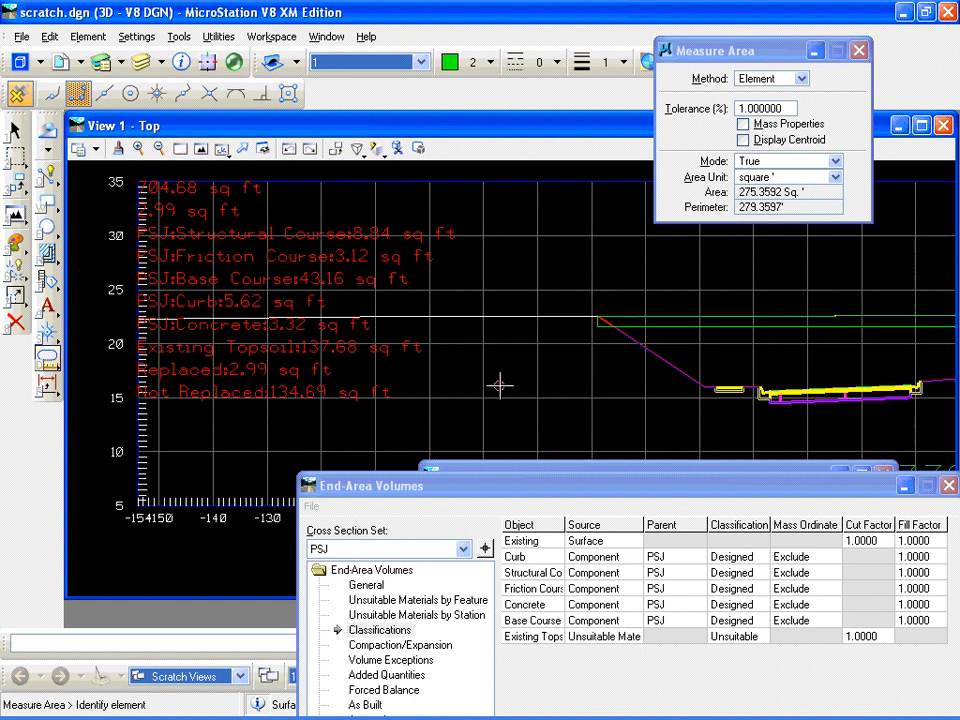
click(659, 357)
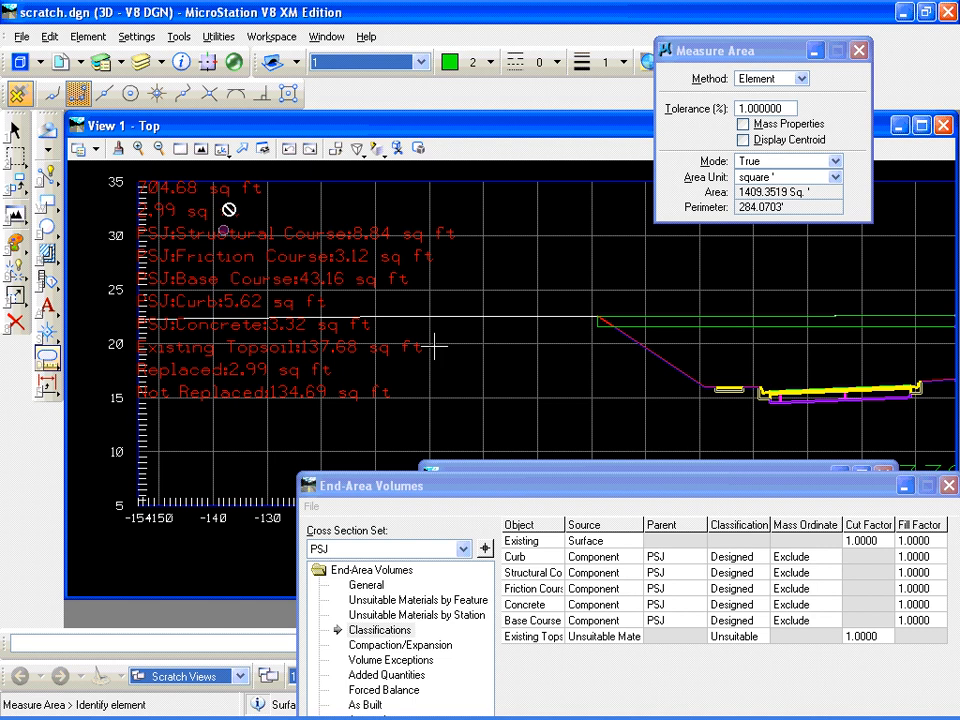
Set the Measure Area method to Flood and measure the small replaced-topsoil areas at both ends of the 84+00.00 cross section
click(790, 78)
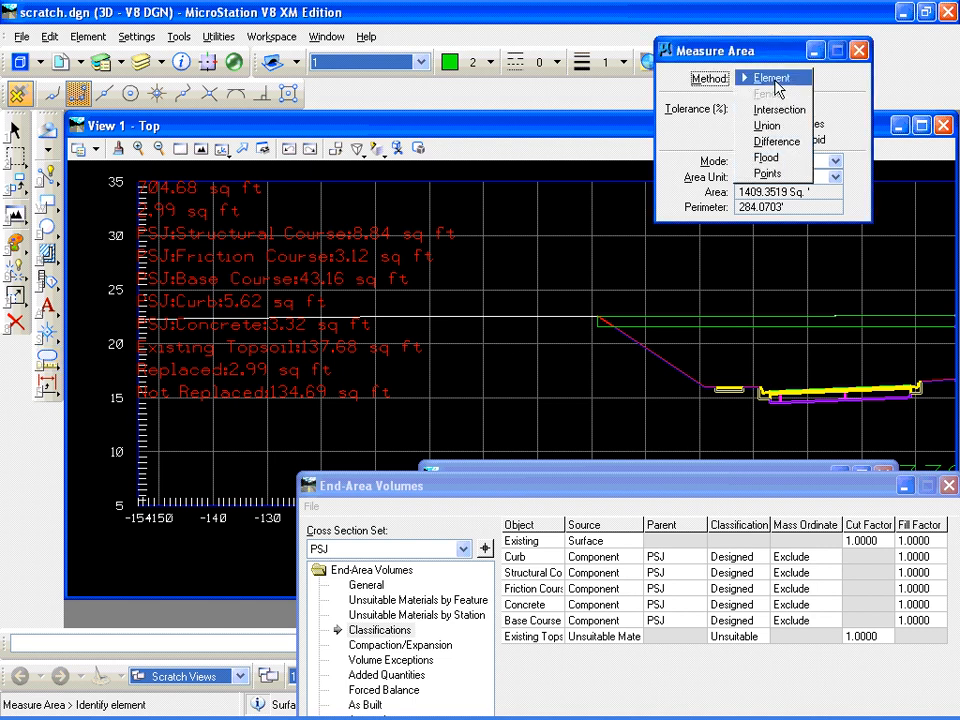
click(766, 158)
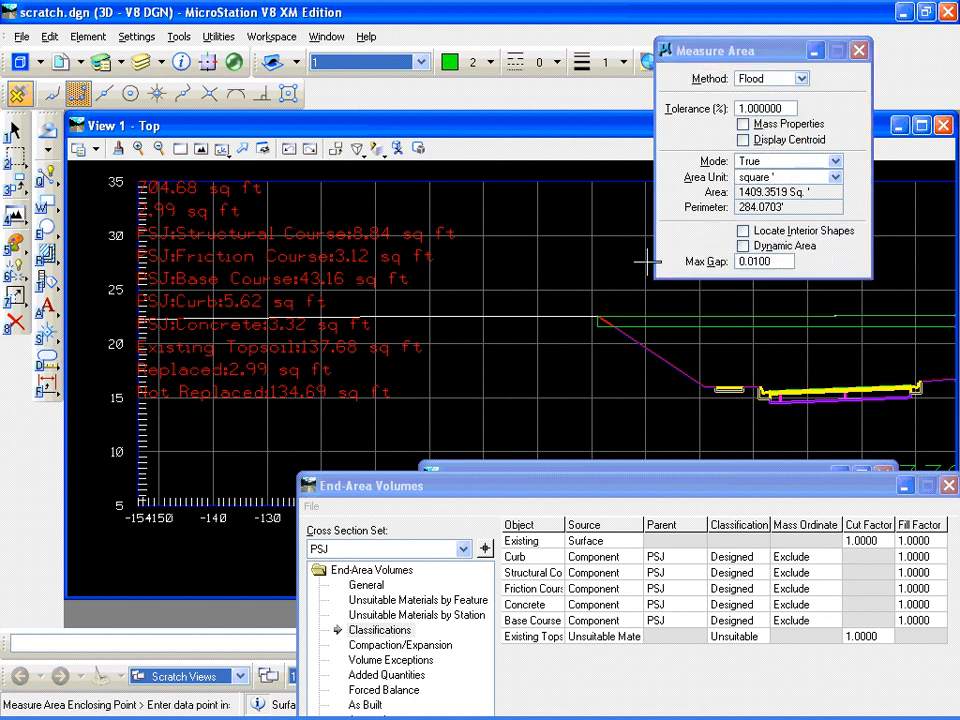
click(601, 320)
click(611, 354)
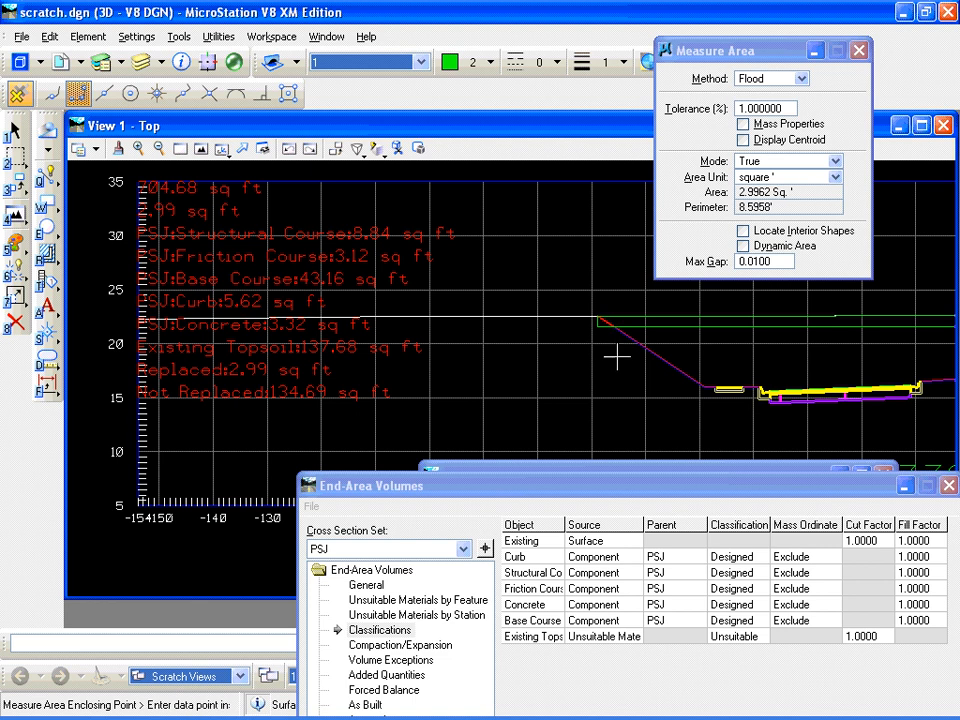
middle_drag(827, 316, 325, 295)
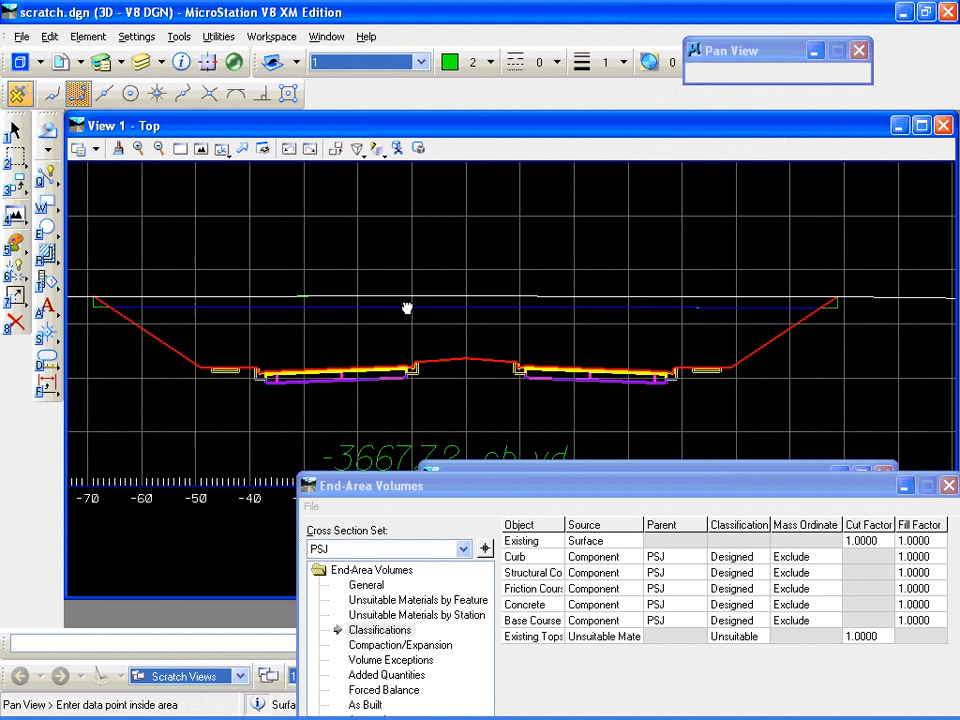
click(831, 330)
click(837, 336)
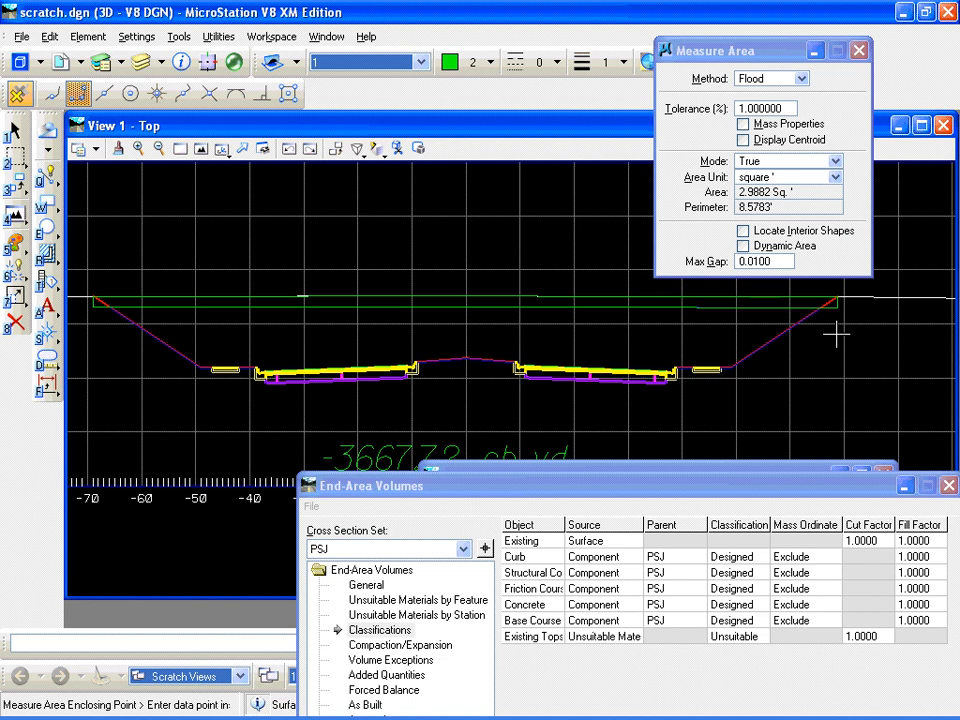
middle_drag(233, 279, 740, 306)
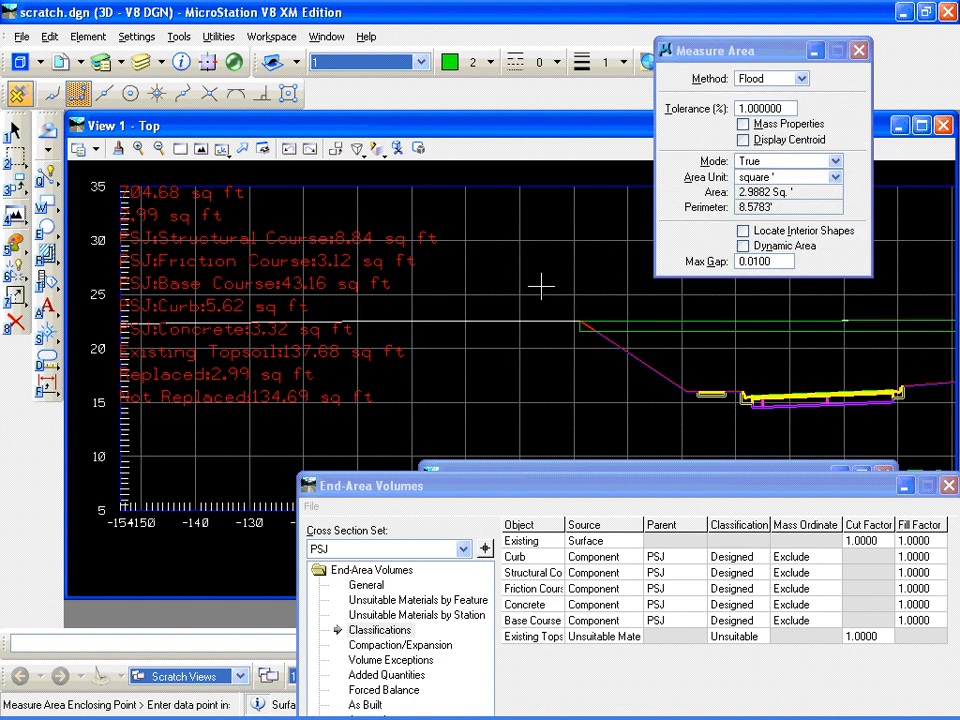
Switch to the Volumes Report, compare the cut, fill and Existing Topsoil areas at station 84+00.00 with the cross section, then close the report
key(alt+Tab)
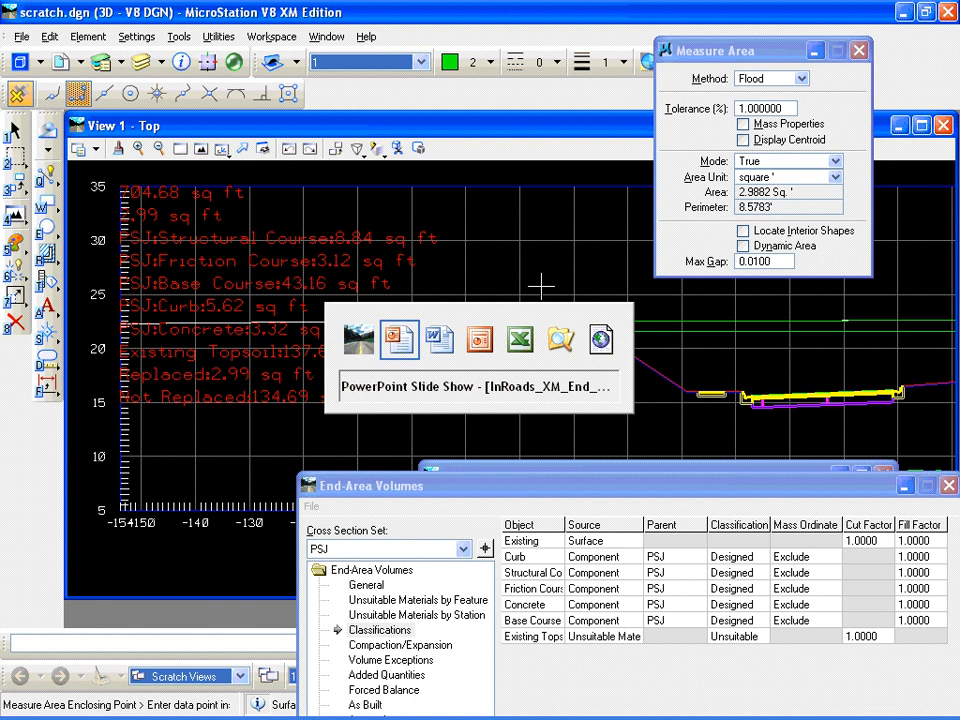
key(alt+Tab)
key(alt+Tab)
key(alt+Tab)
key(alt+Tab)
key(alt+Tab)
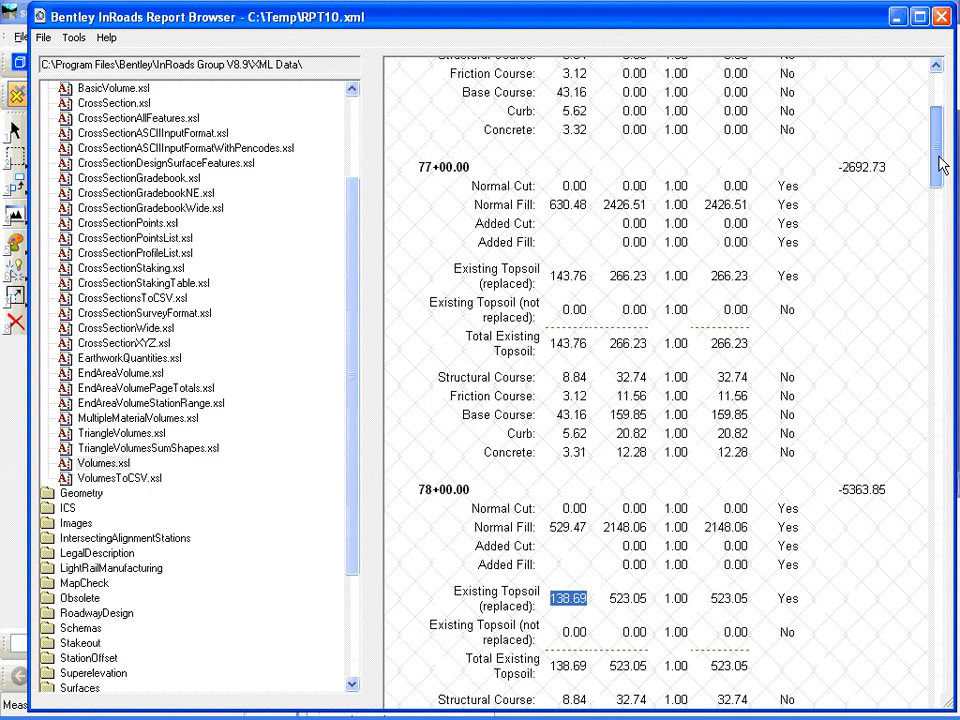
drag(940, 165, 940, 314)
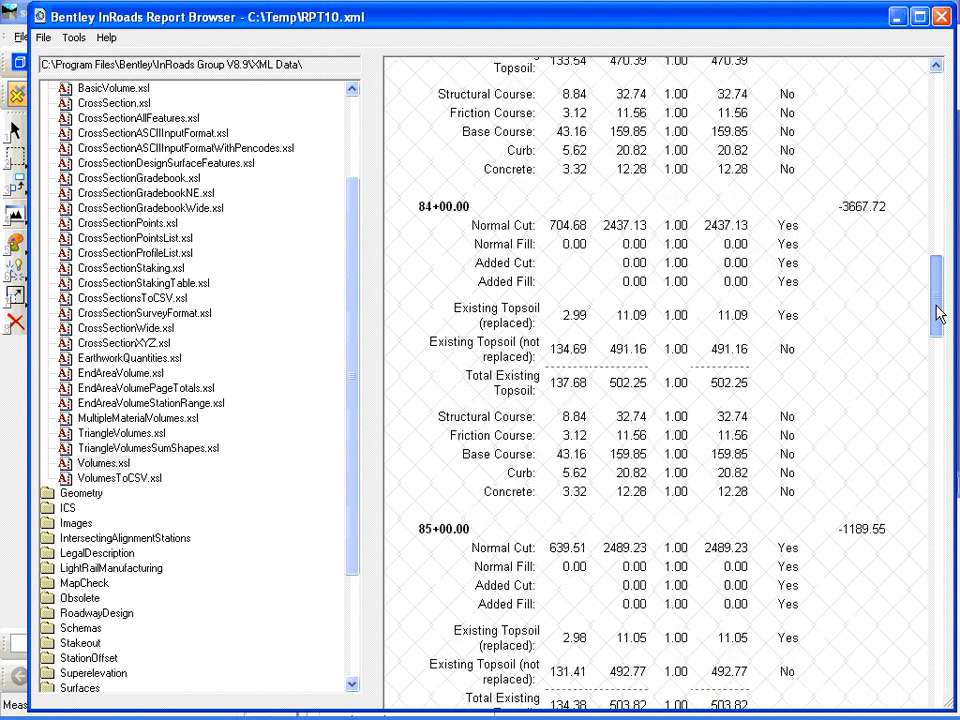
double_click(567, 244)
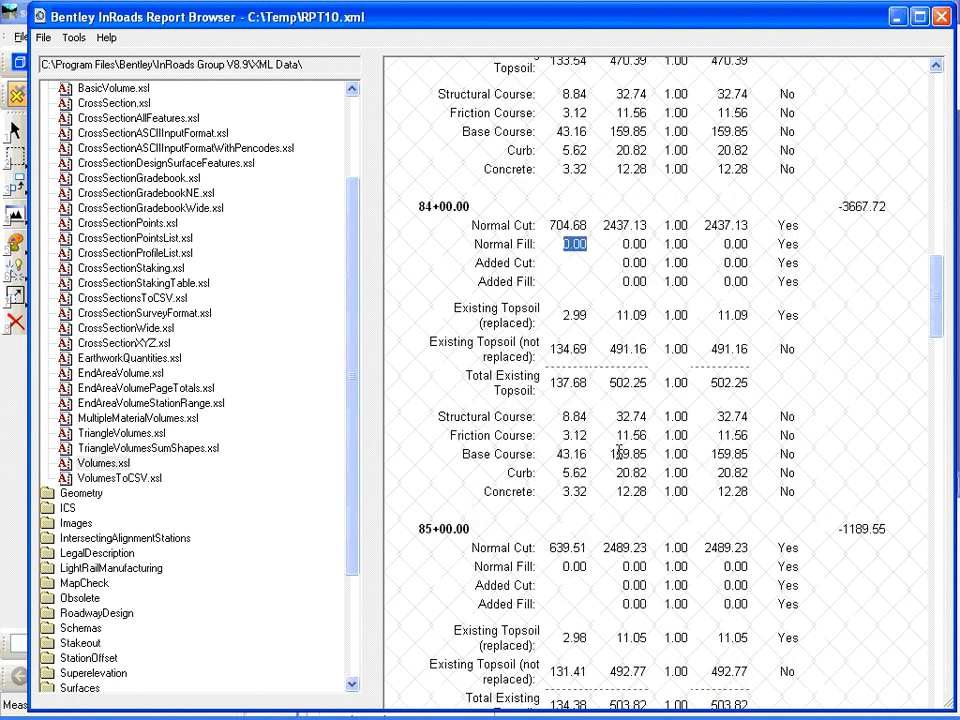
double_click(566, 316)
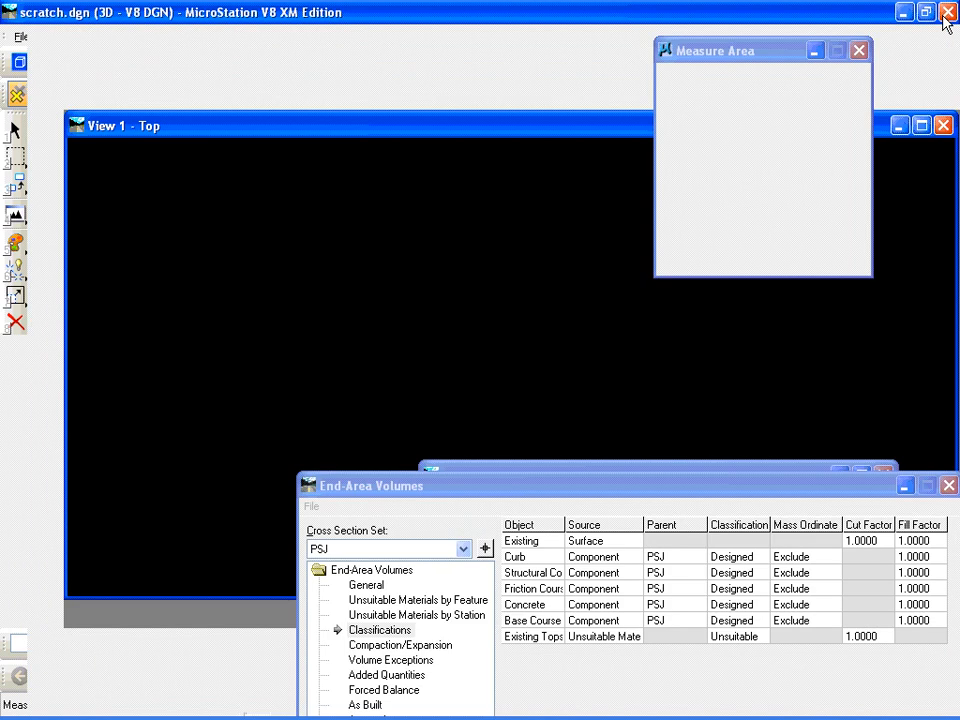
click(941, 16)
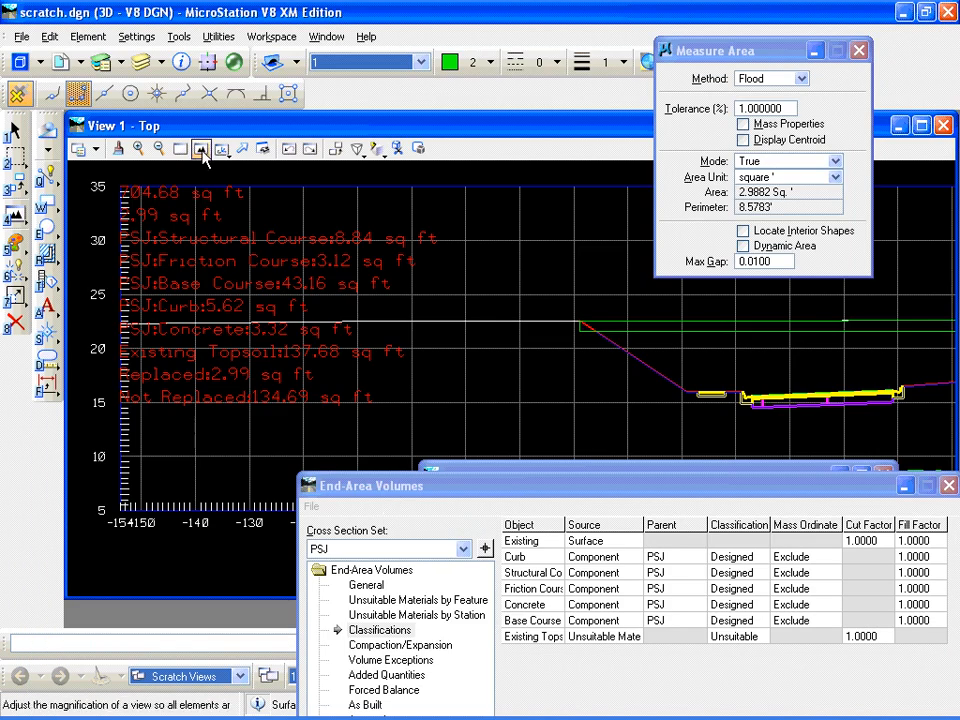
Fit the whole design in the view and bring the End-Area Volumes dialog fully on screen
click(201, 150)
click(313, 265)
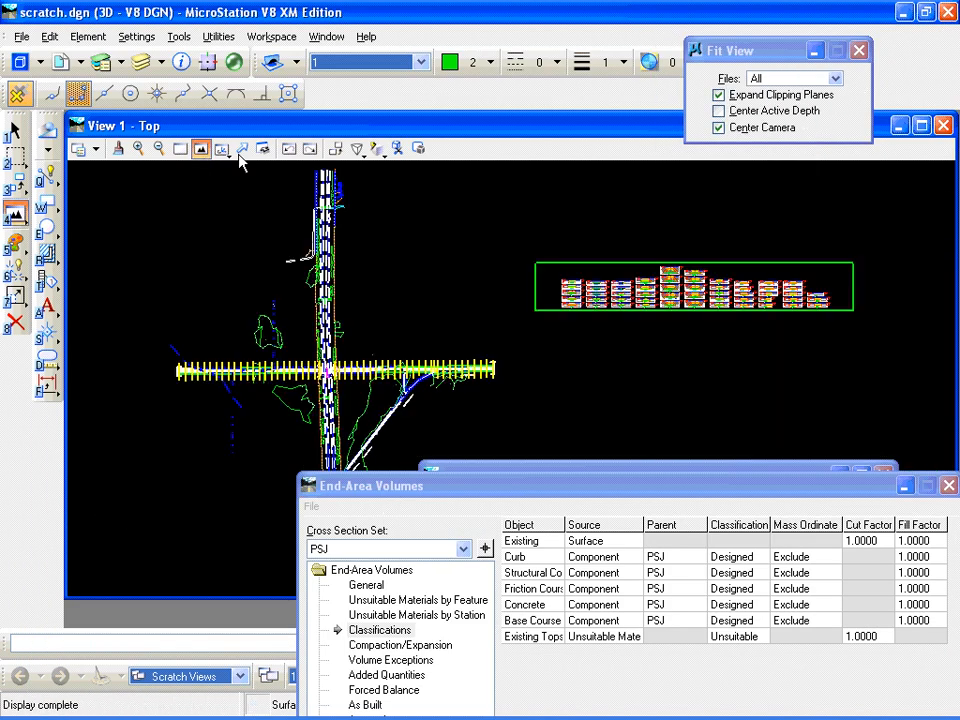
drag(547, 495, 521, 363)
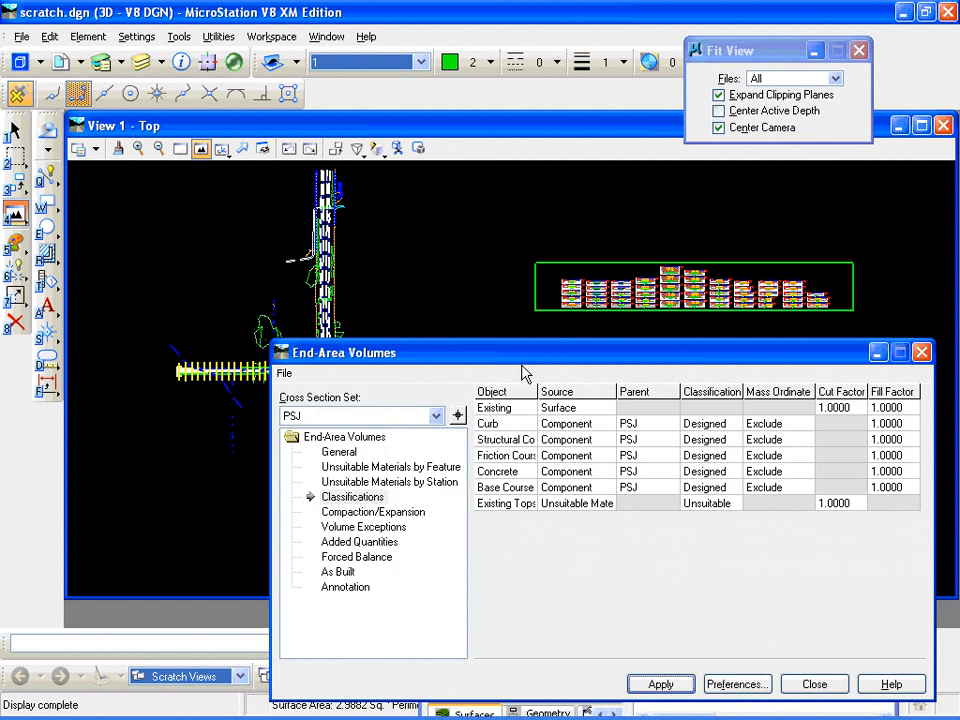
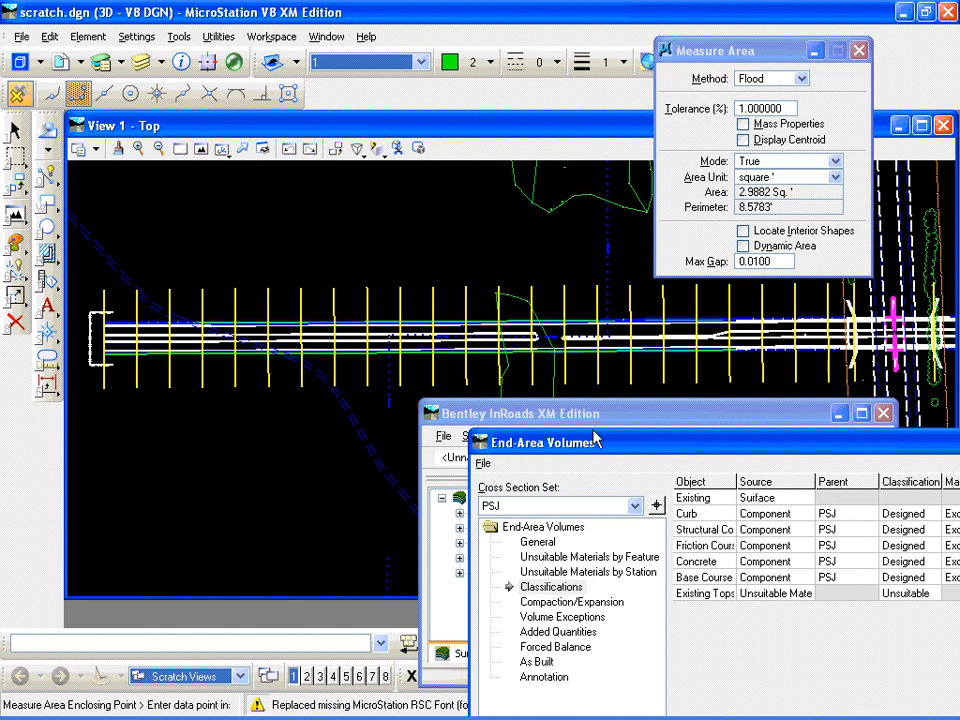
Bring the InRoads window into reach and open the surface file Exist Unsuitable.dtm
drag(596, 438, 720, 457)
click(567, 416)
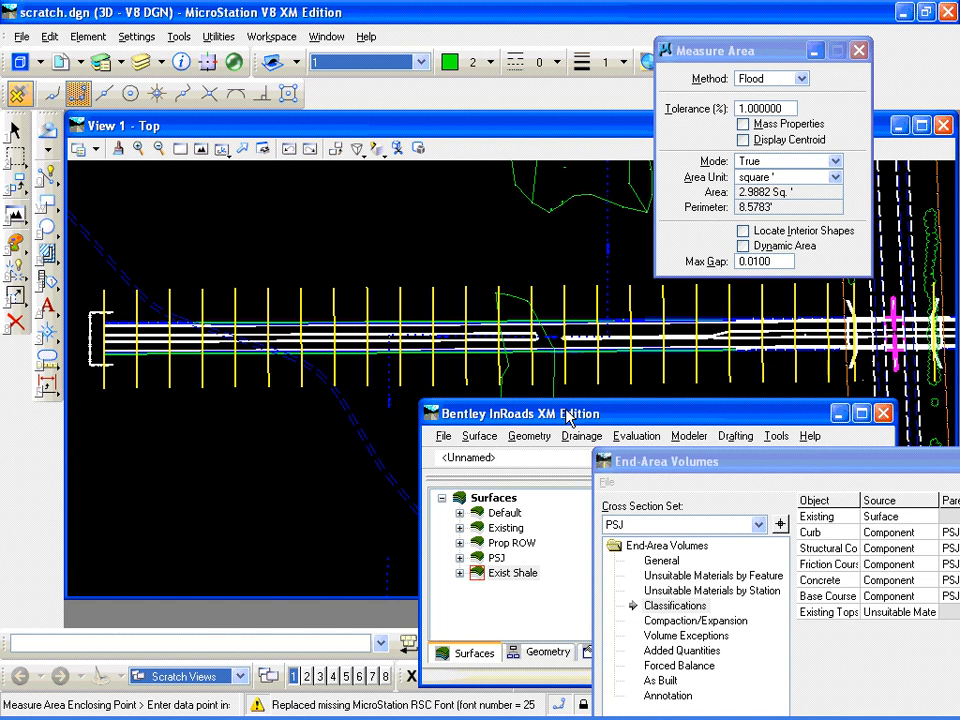
drag(567, 416, 473, 266)
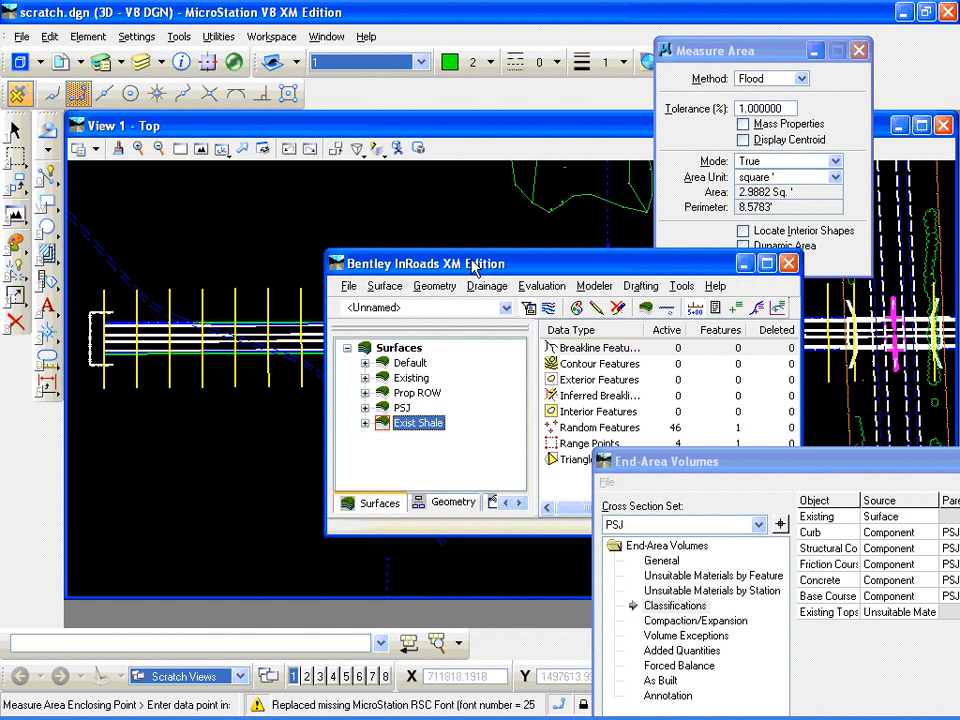
click(349, 287)
click(373, 324)
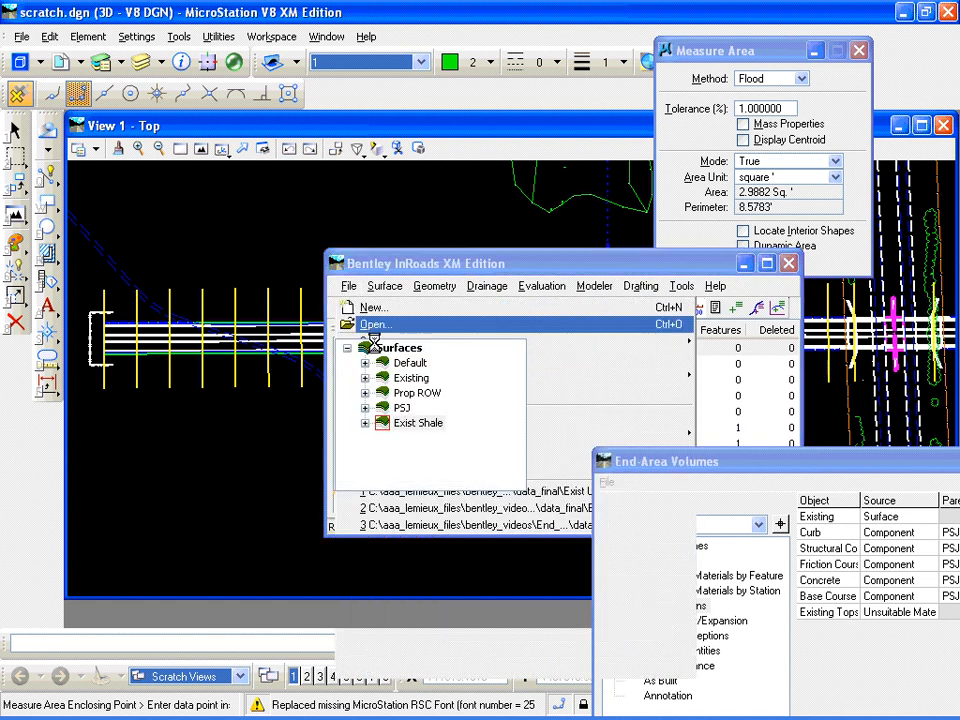
click(460, 285)
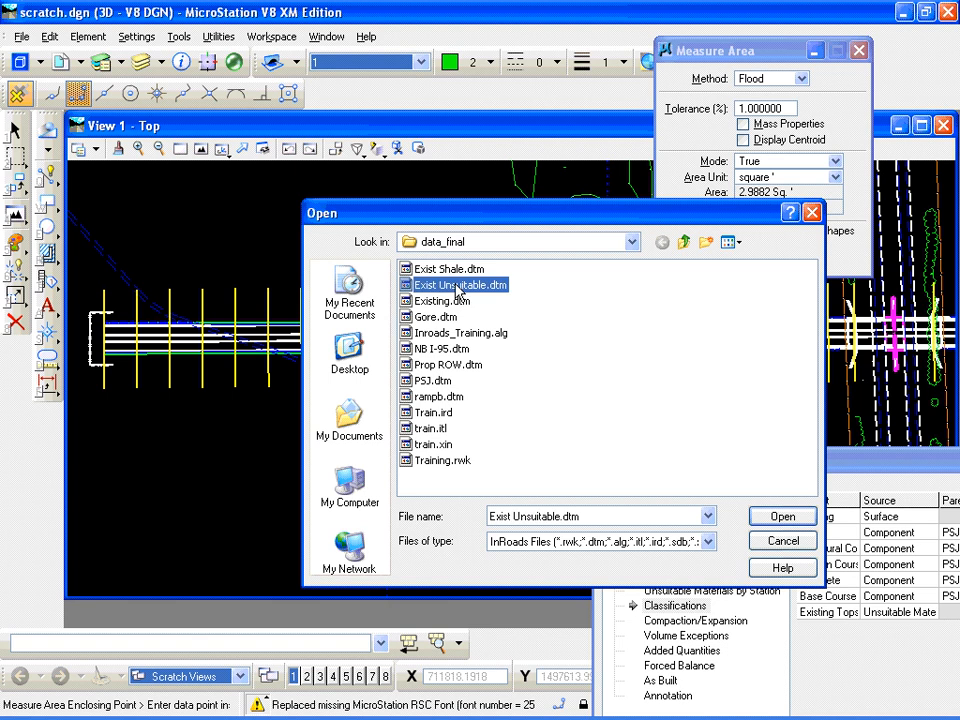
click(772, 517)
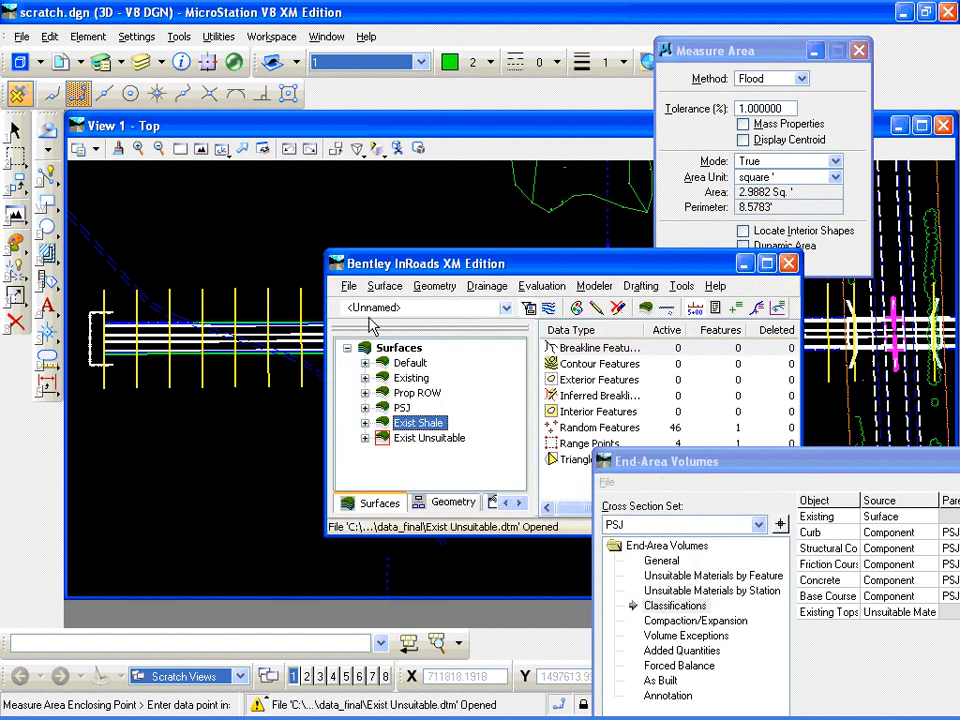
Display the road, topsoil and topsoil1 features of the Exist Unsuitable surface in plan view
drag(400, 263, 380, 246)
click(366, 269)
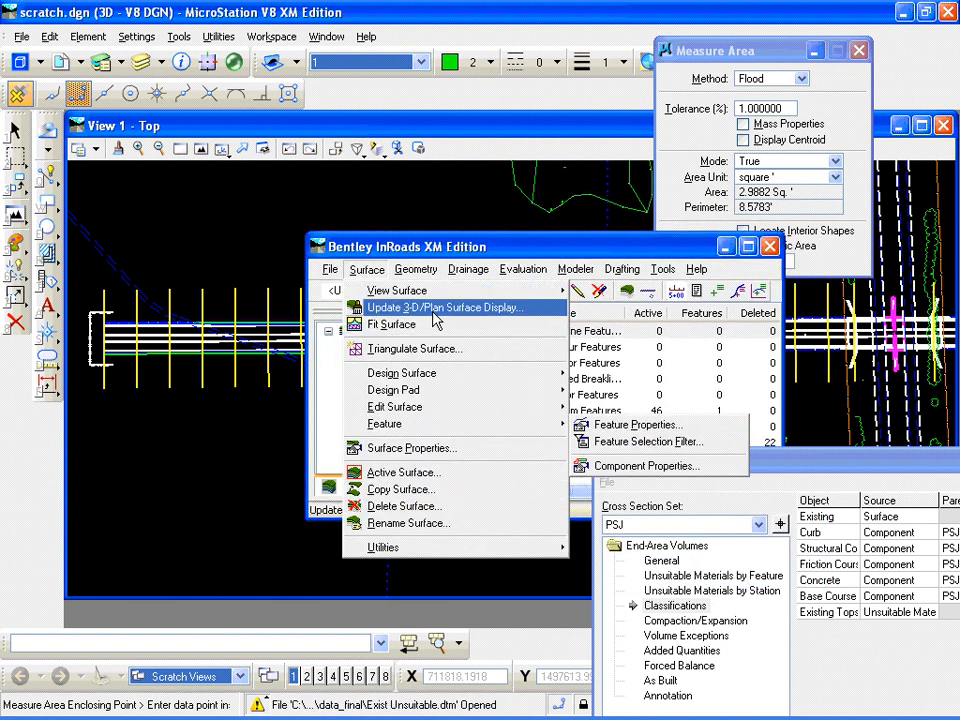
click(433, 310)
click(855, 428)
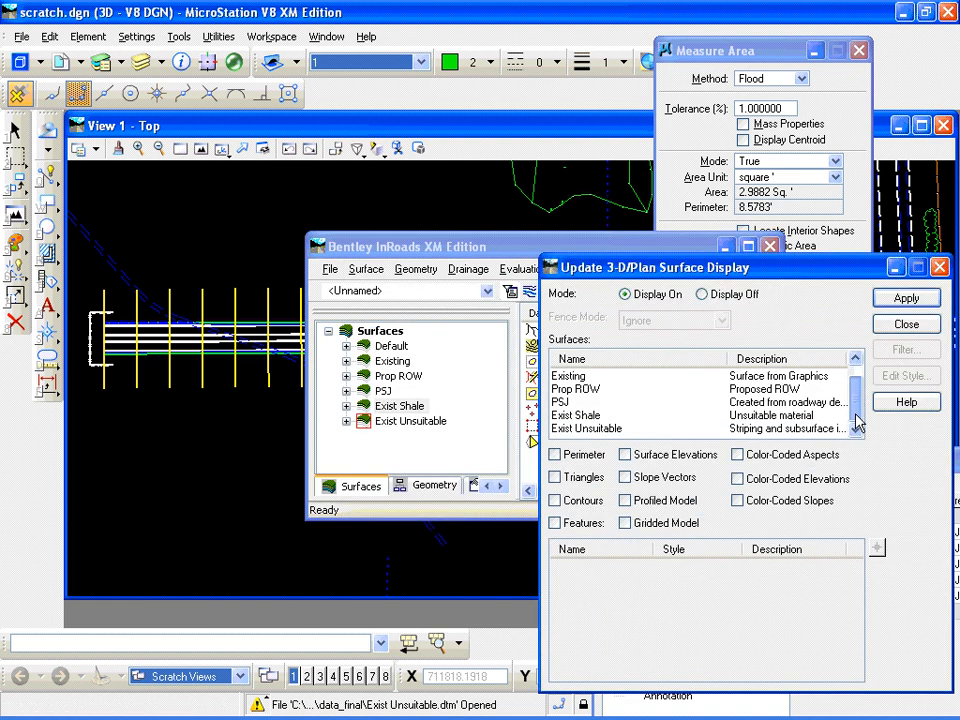
click(630, 428)
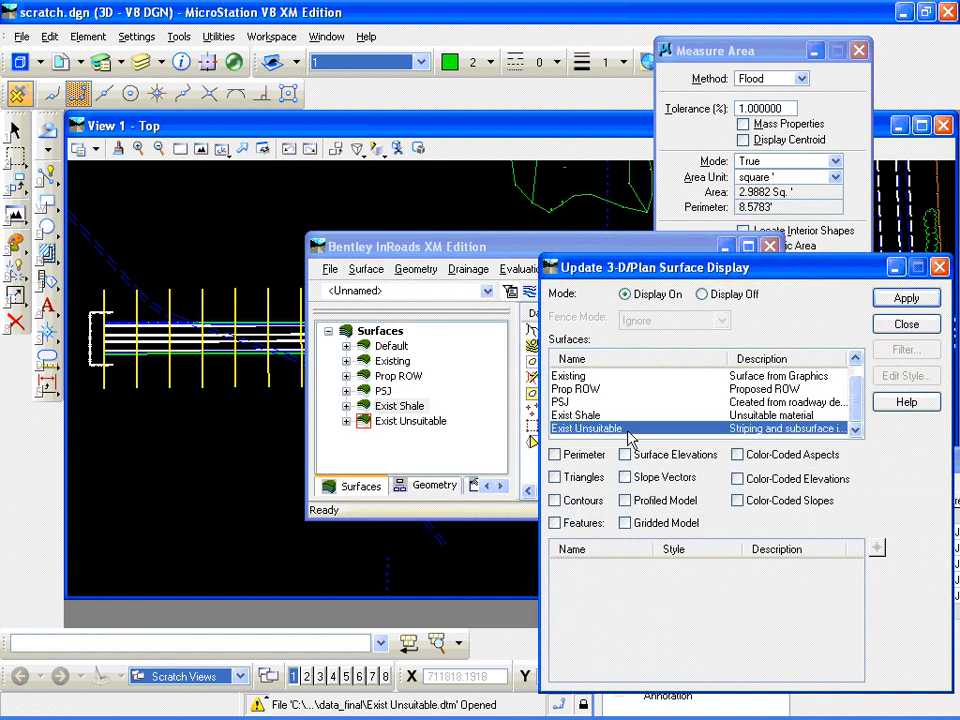
click(555, 522)
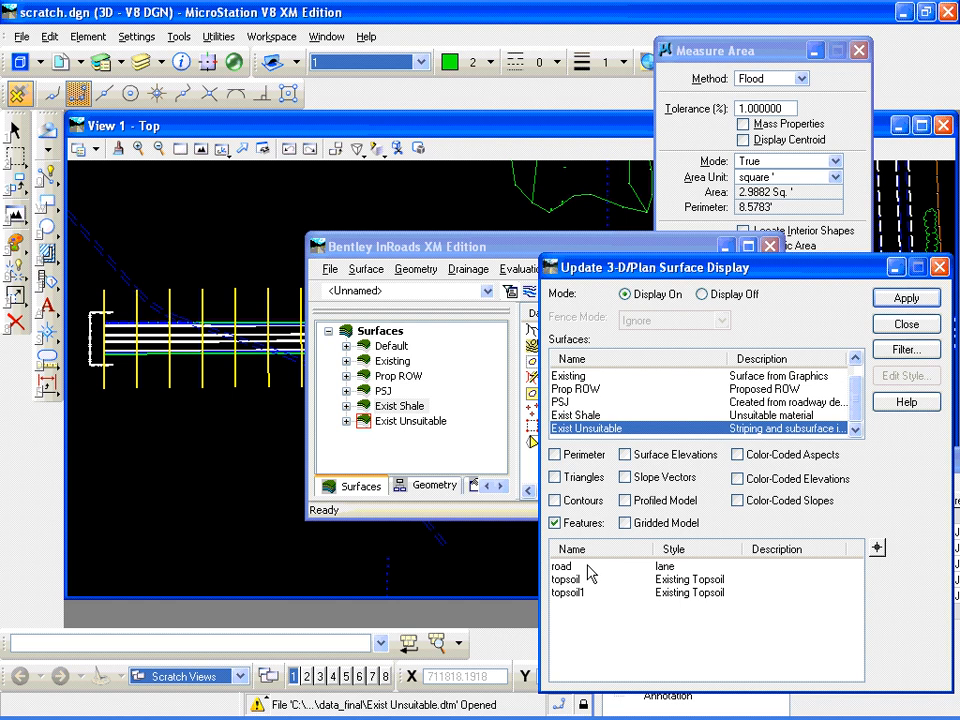
click(565, 568)
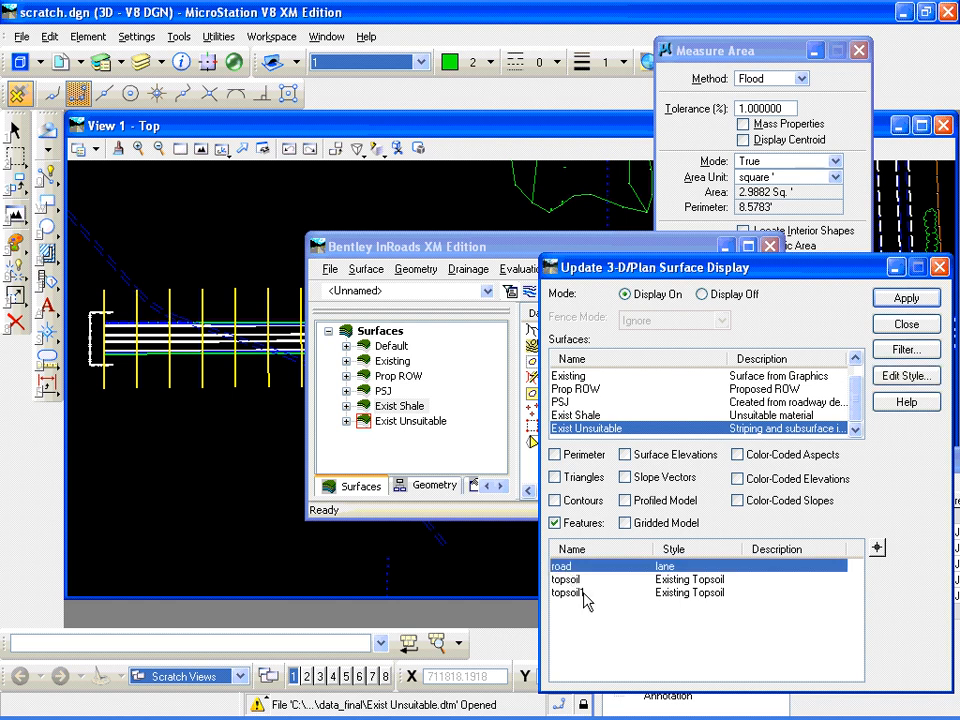
click(576, 581)
click(573, 594)
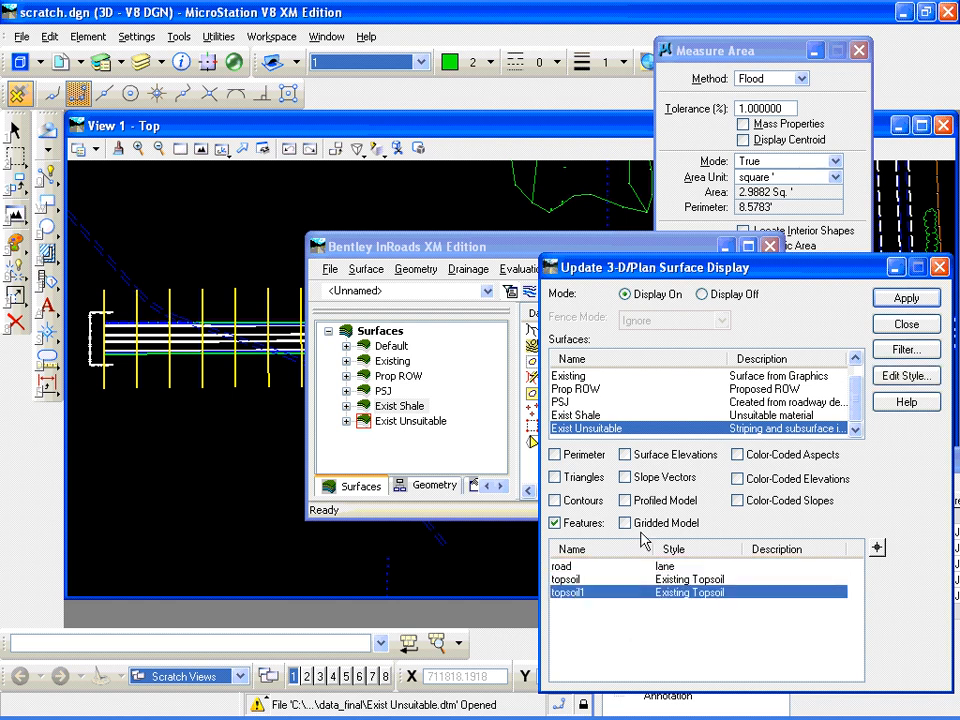
shift+click(573, 570)
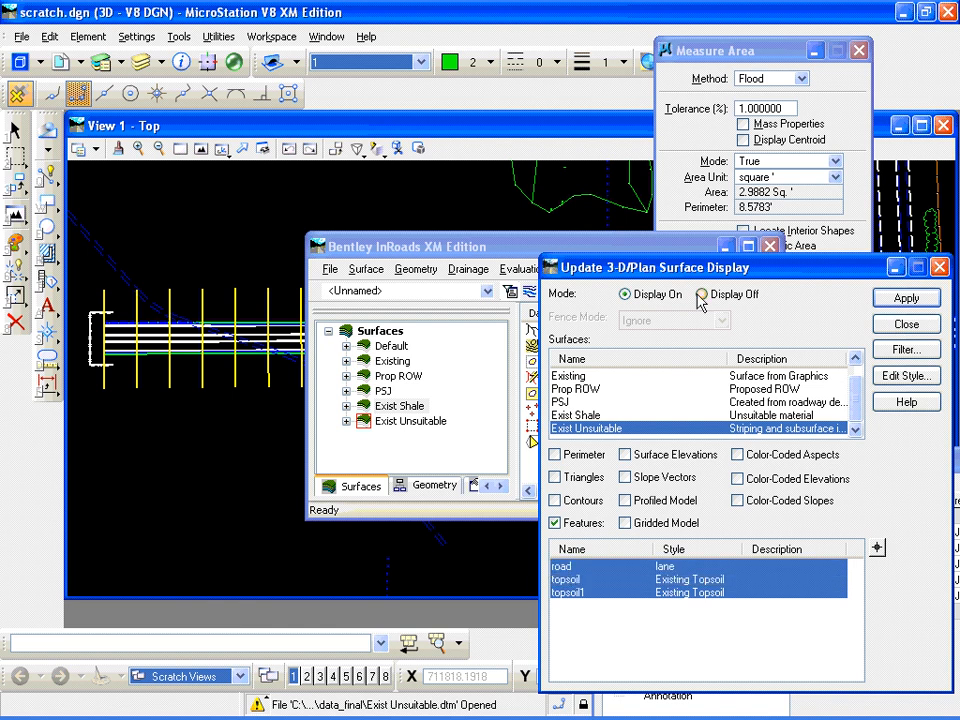
click(906, 298)
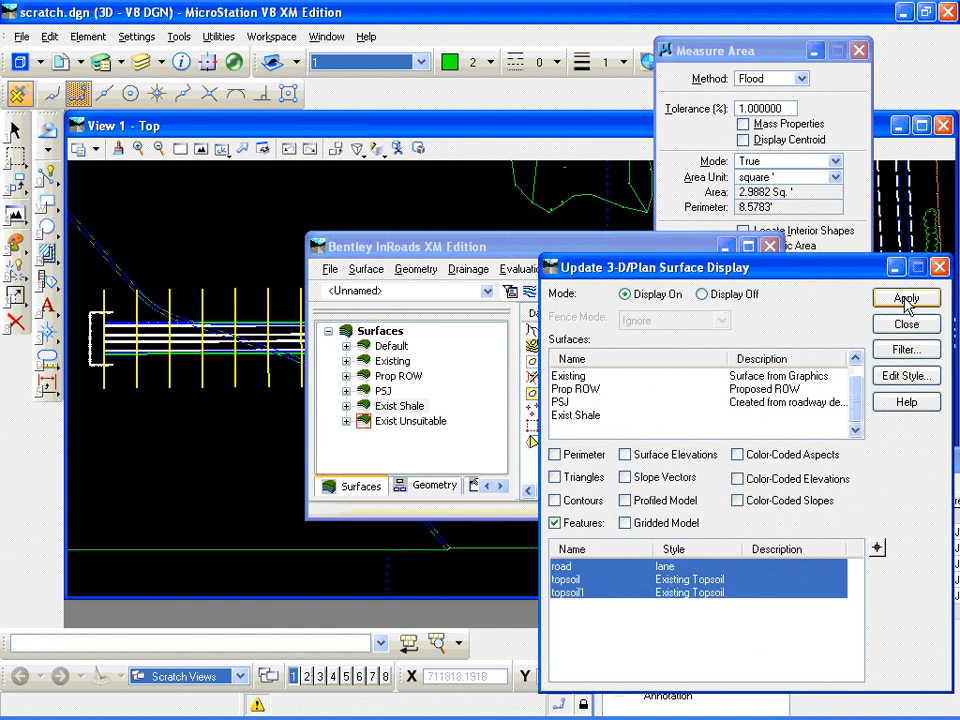
Clear the plan view of dialogs and examine the extents of the unsuitable-material shapes by picking them with Copy Element, then cancel the copy
drag(636, 283, 694, 395)
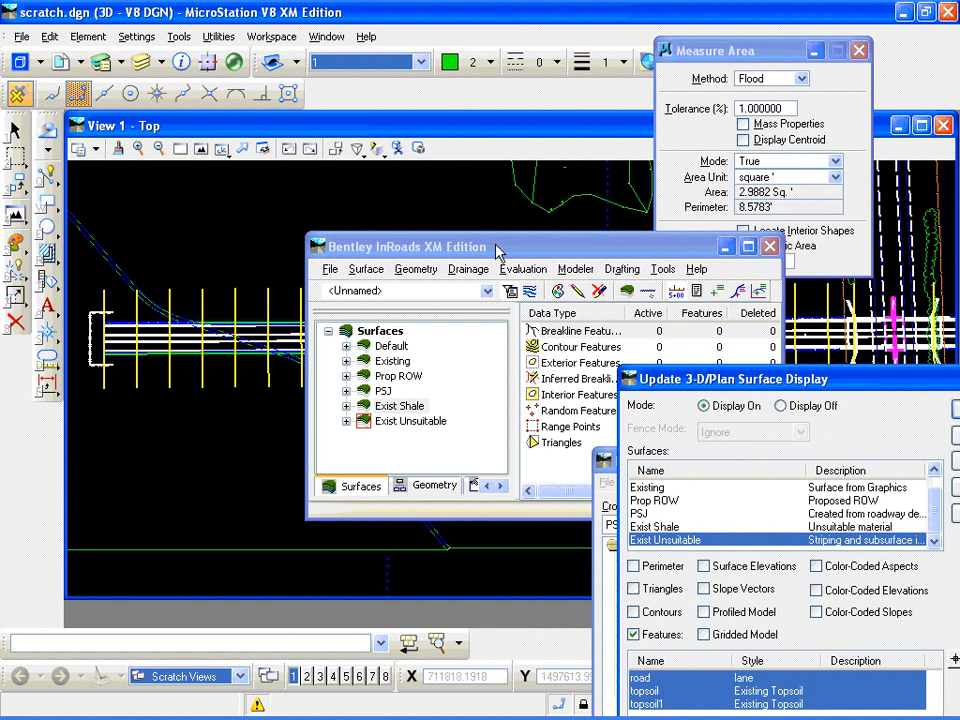
drag(450, 247, 535, 410)
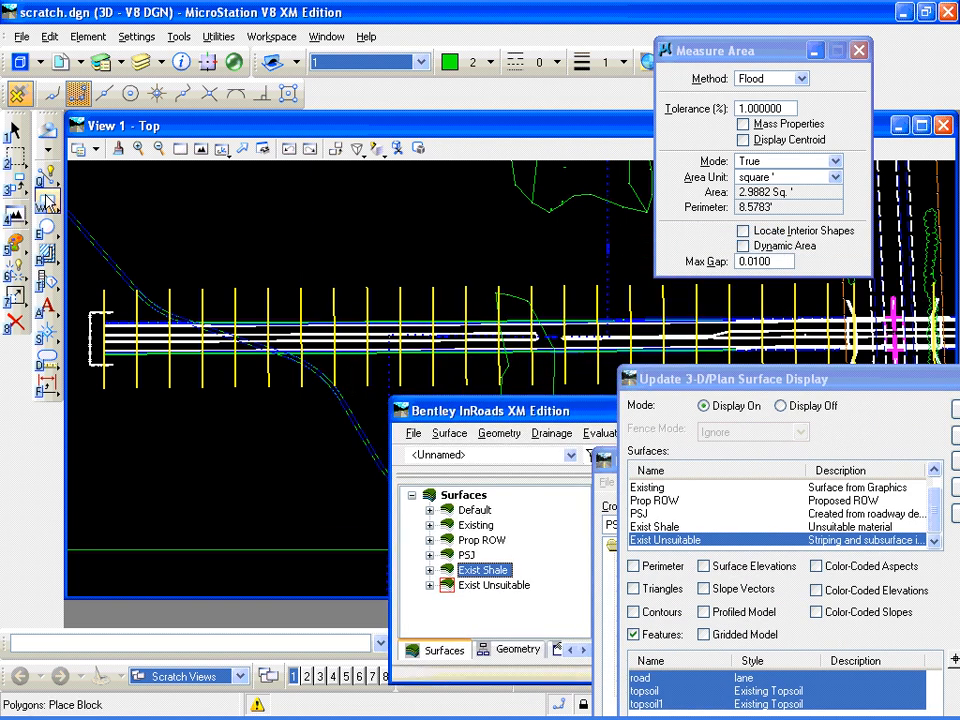
click(16, 184)
click(117, 265)
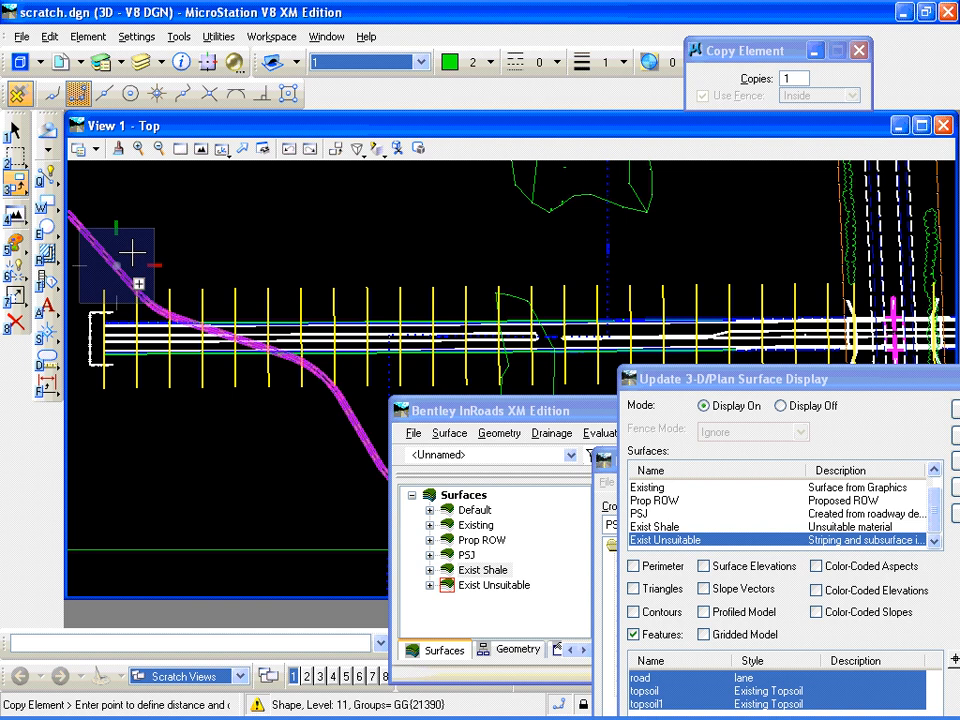
click(117, 265)
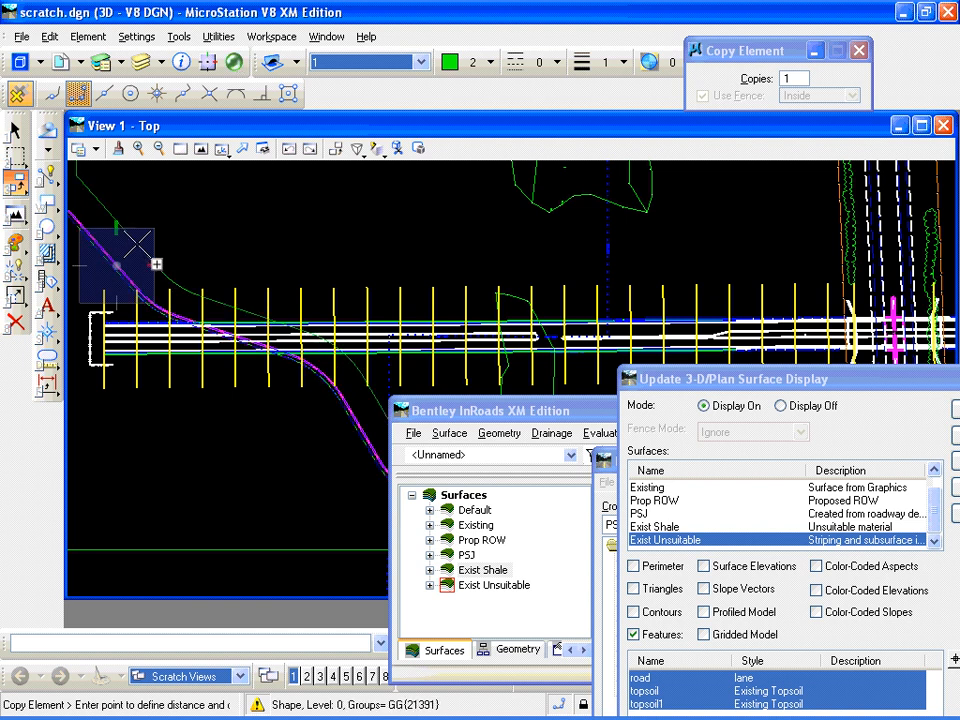
scroll(184, 280, down, 2)
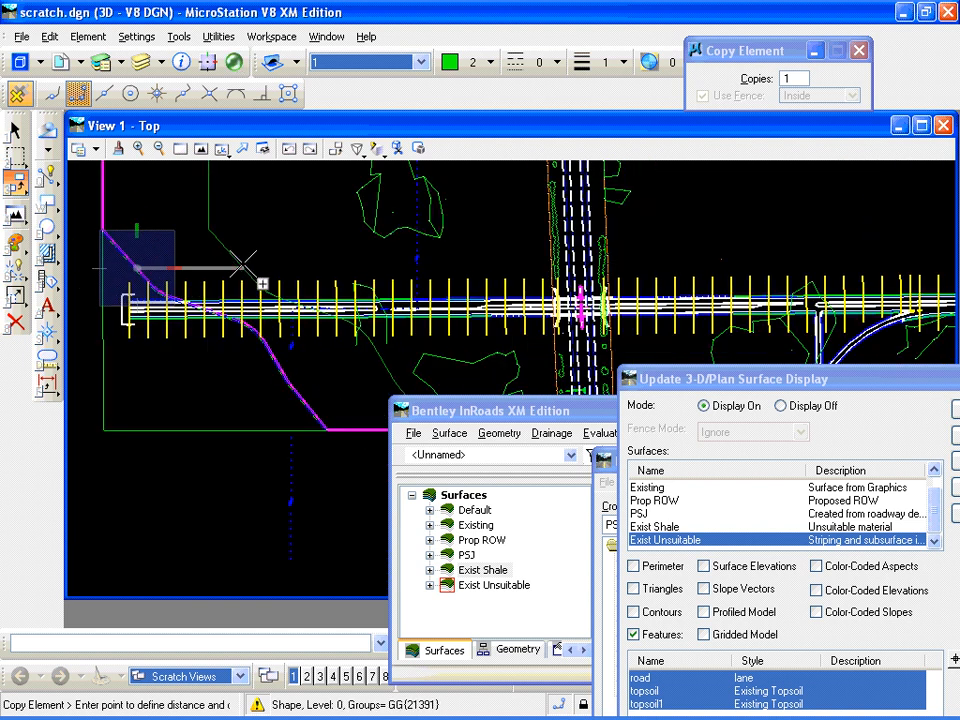
scroll(245, 263, down, 2)
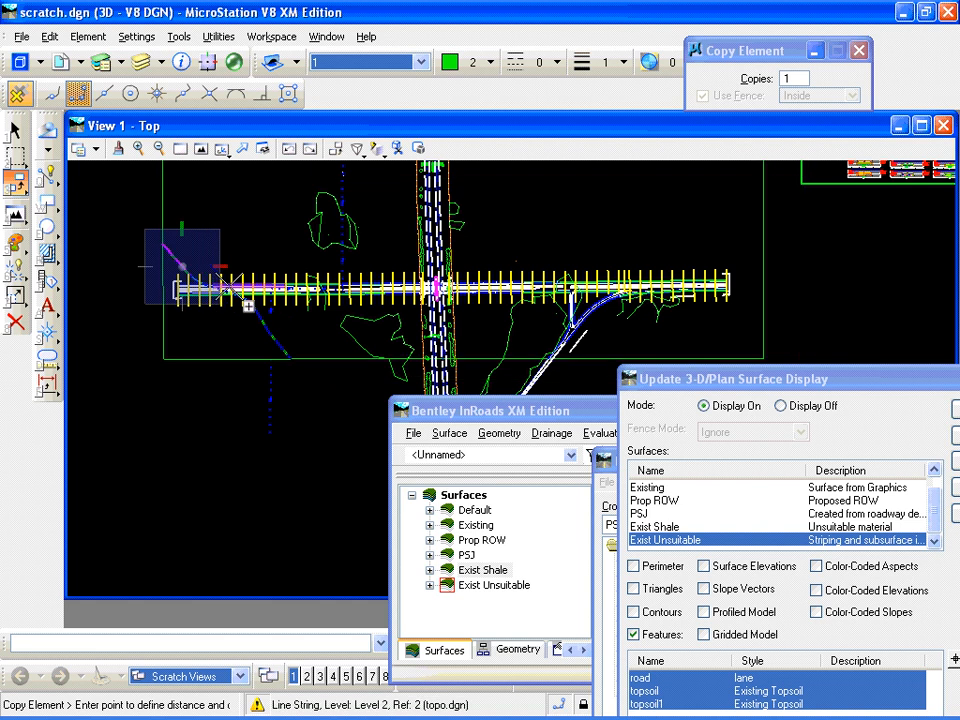
right_click(200, 360)
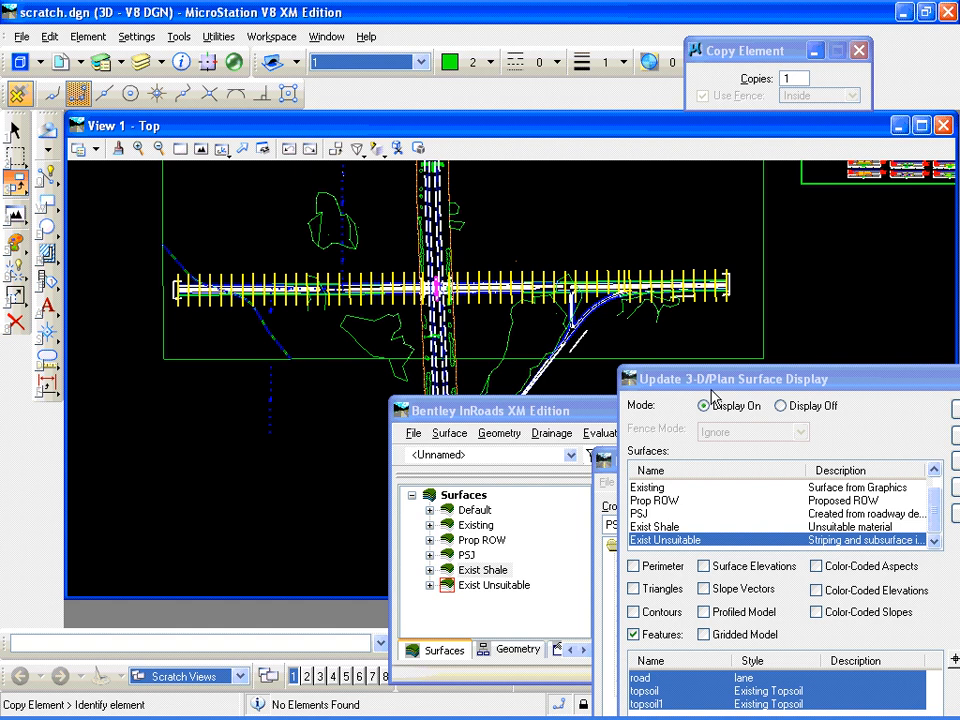
Review the styles assigned to the road, topsoil and topsoil1 features in the Update 3-D/Plan Surface Display dialog
drag(725, 381, 562, 247)
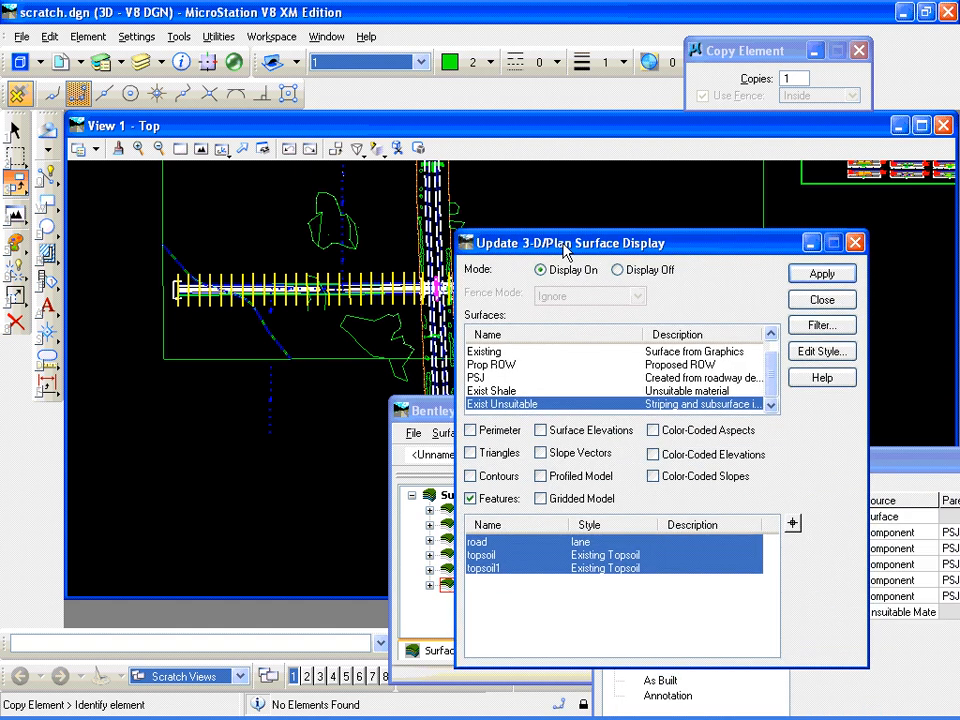
click(582, 543)
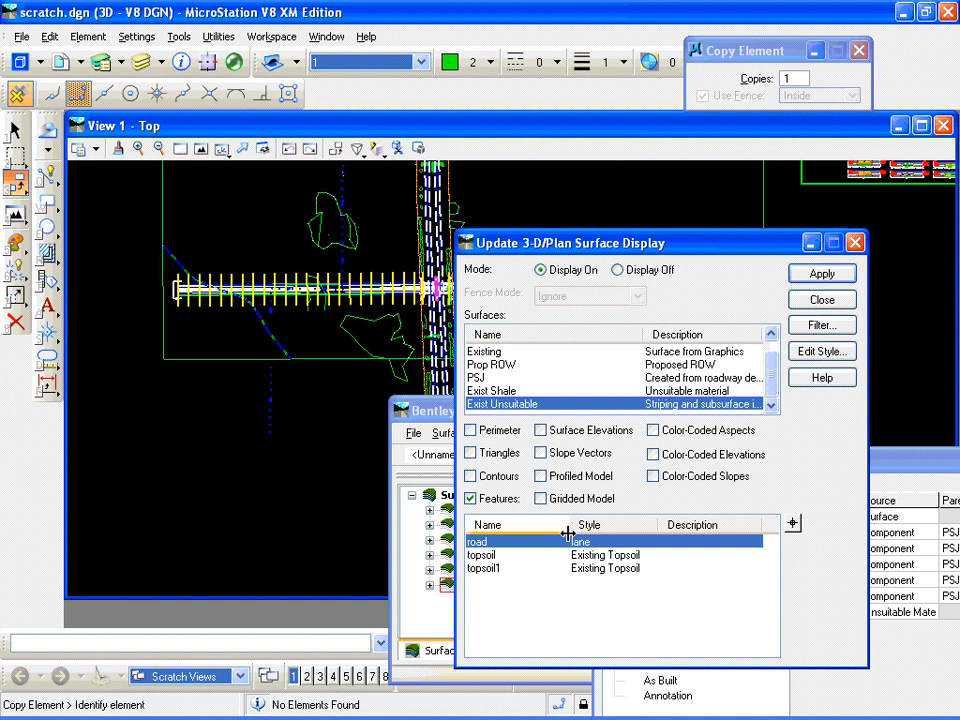
click(490, 557)
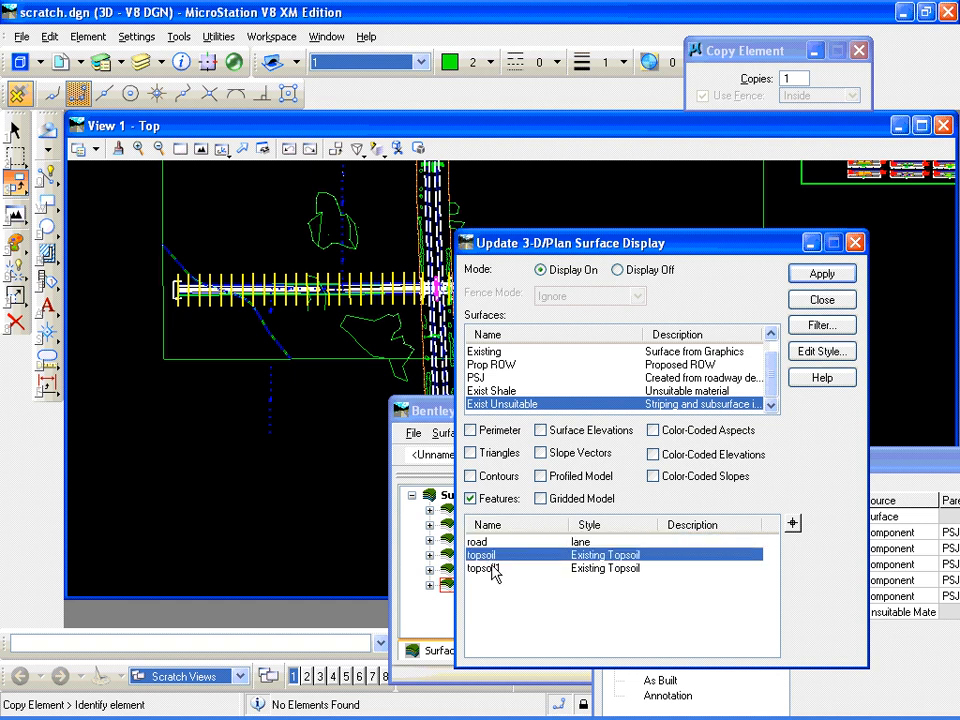
click(493, 568)
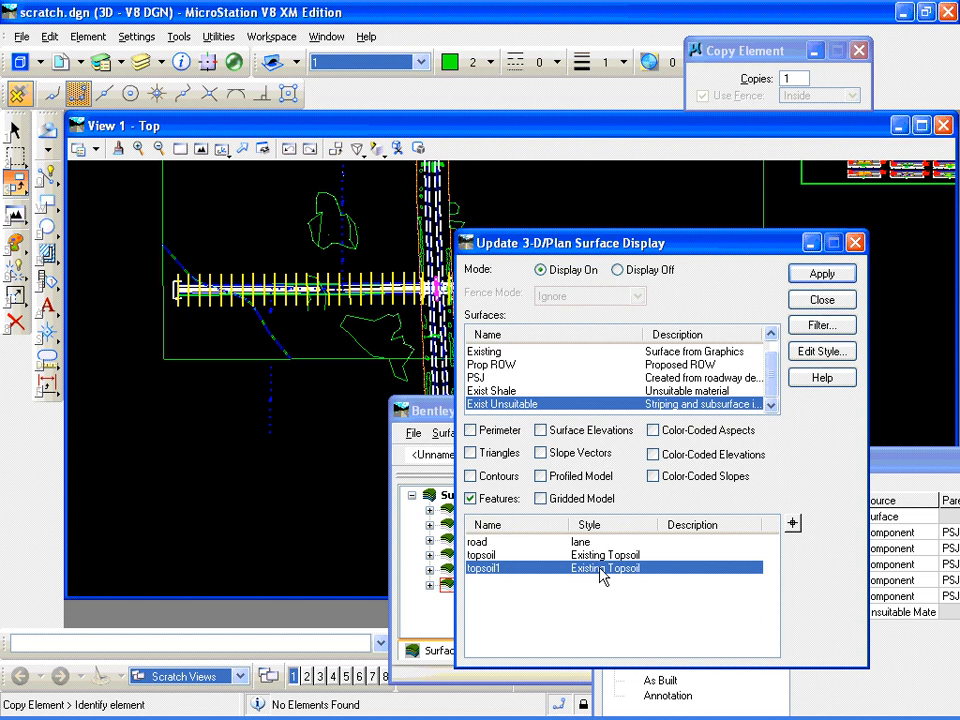
Turn off the display of the Exist Unsuitable surface's road, topsoil and topsoil1 features
click(617, 270)
shift+click(497, 542)
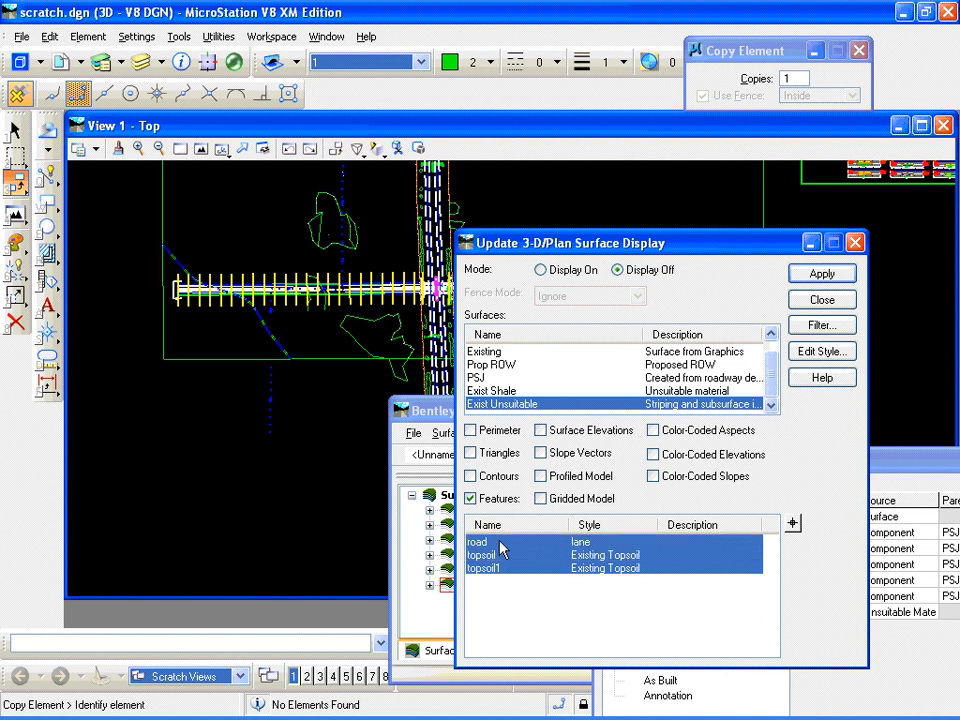
click(832, 274)
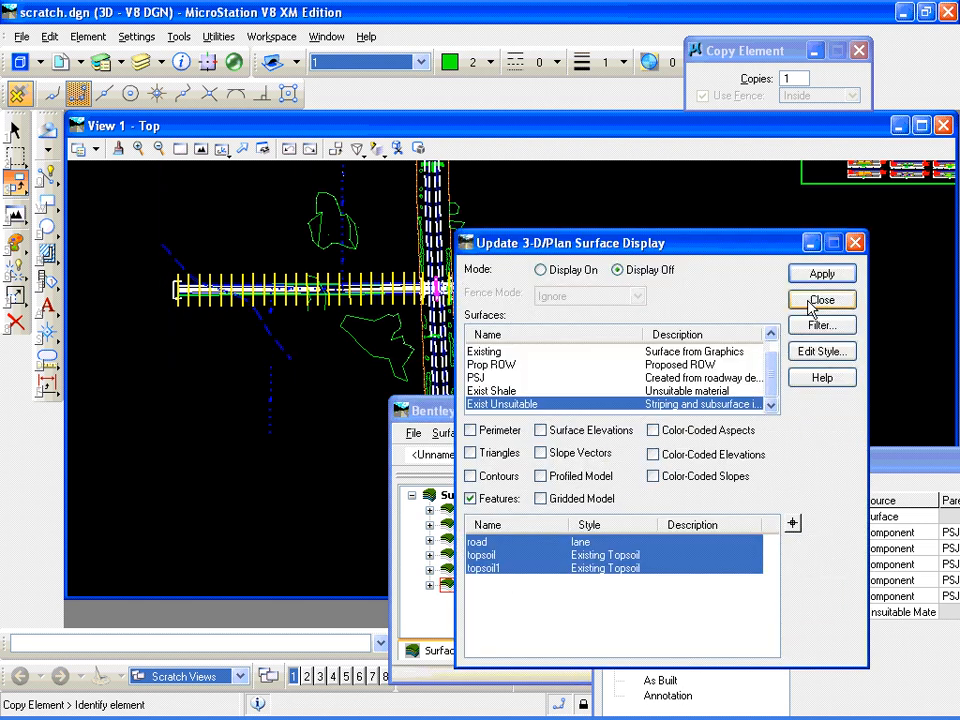
Close the surface display settings and delete the station-based Existing Topsoil entry from the PSJ end-area unsuitable materials
click(818, 297)
drag(698, 476, 500, 298)
click(494, 425)
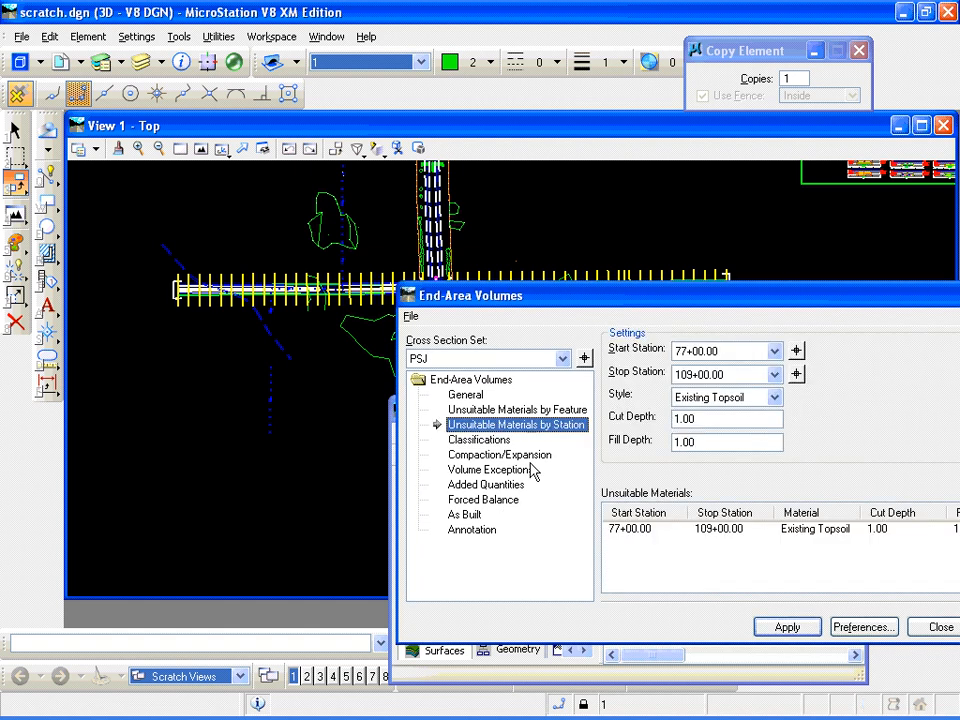
click(705, 531)
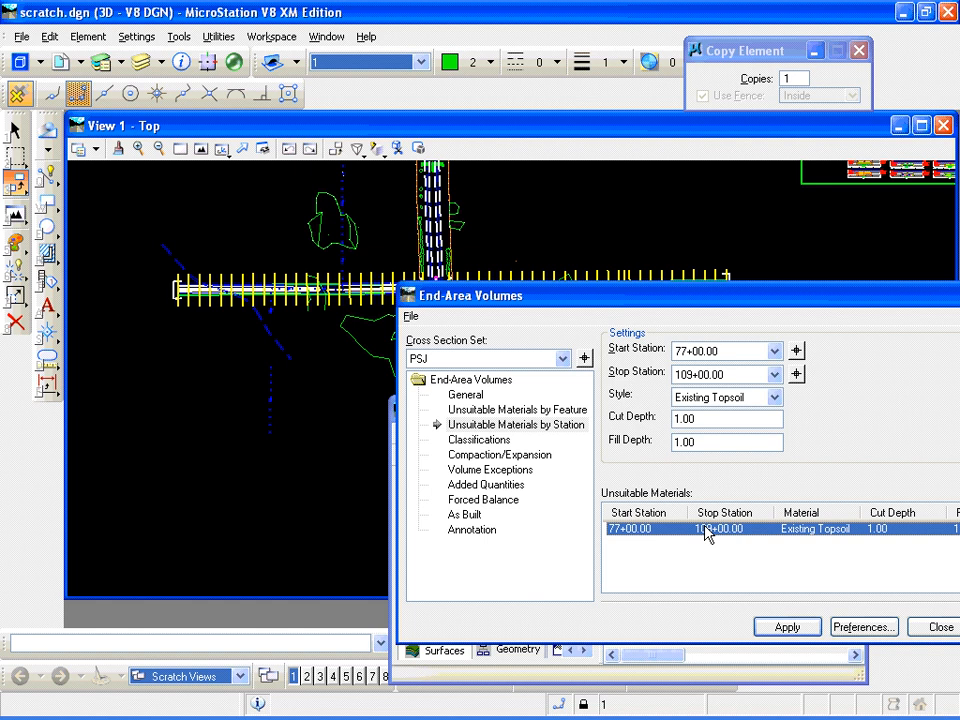
drag(689, 302, 618, 275)
drag(790, 270, 711, 280)
click(883, 372)
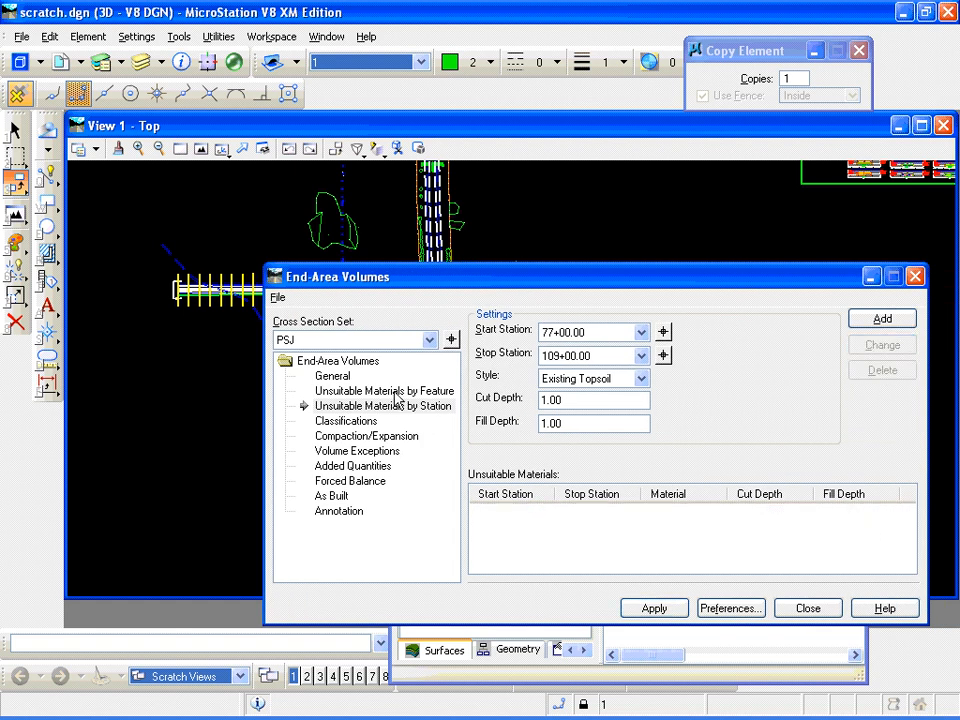
Add the topsoil and topsoil1 features of the Exist Unsuitable surface as unsuitable materials by feature with a depth of 1.00
click(384, 391)
click(640, 332)
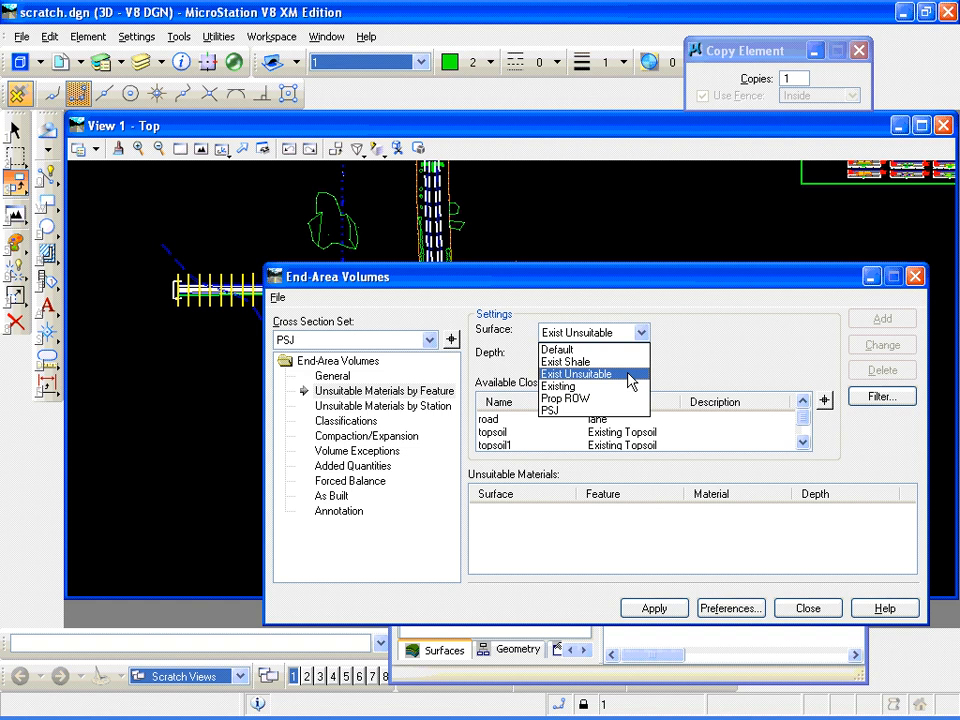
click(627, 375)
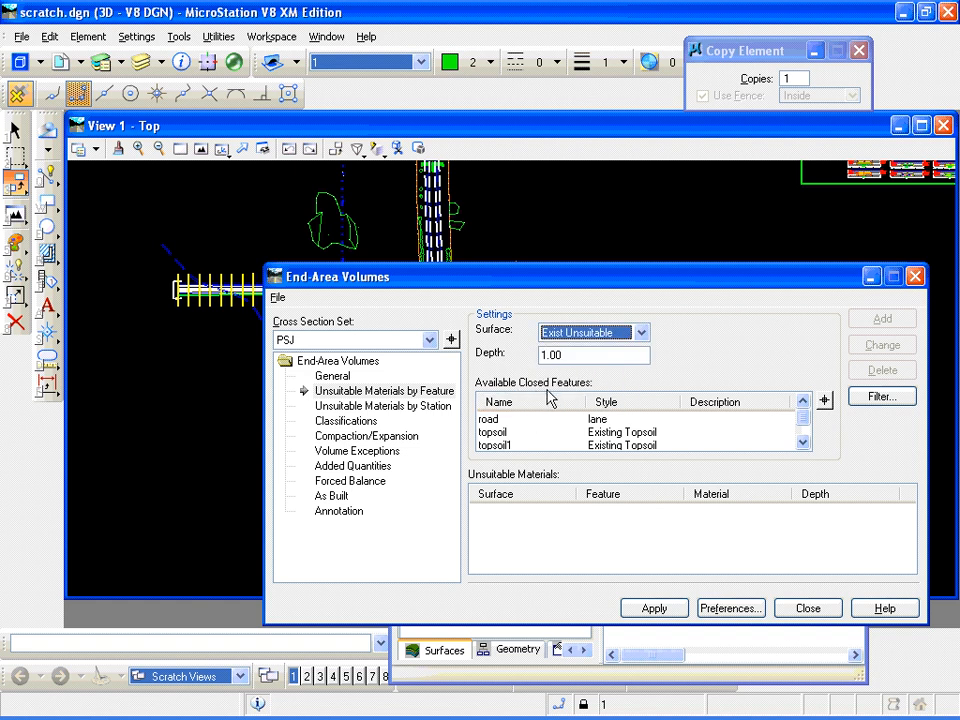
click(538, 420)
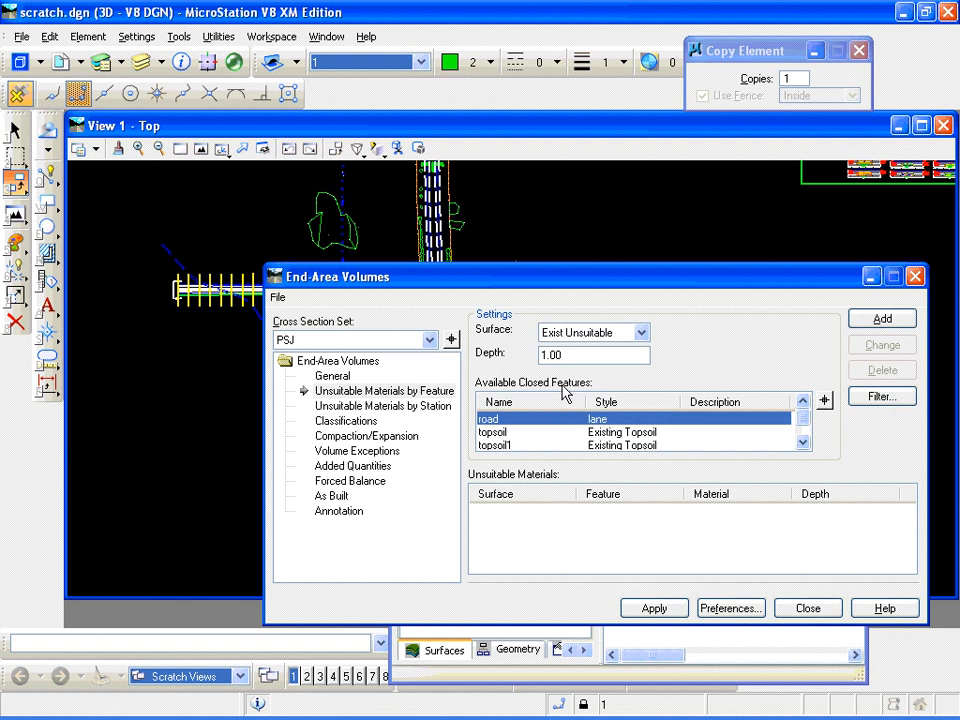
click(560, 432)
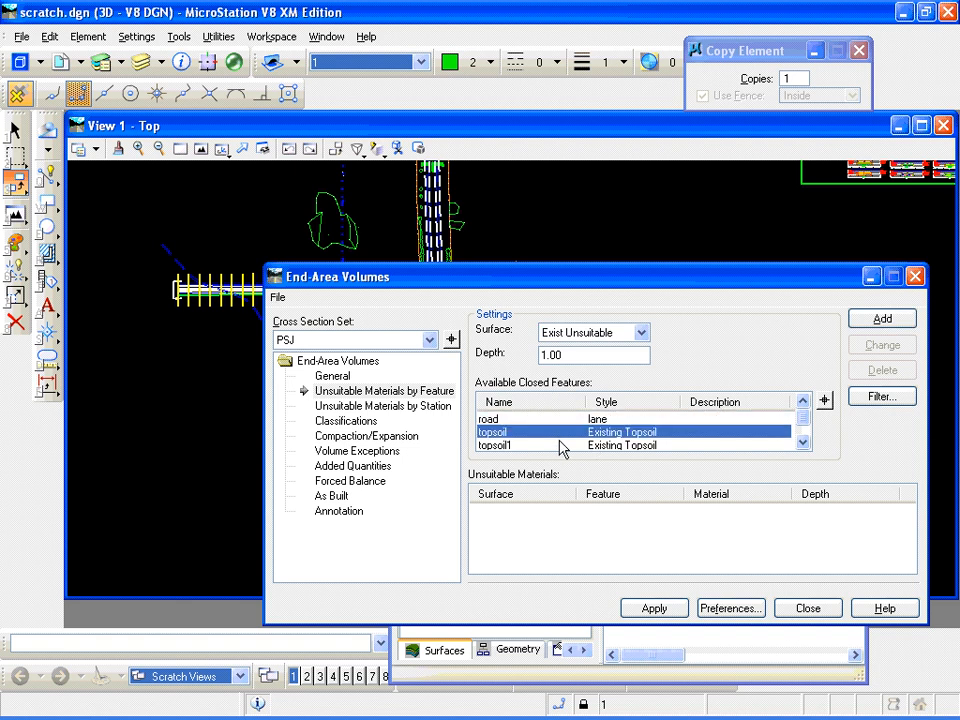
shift+click(560, 446)
scroll(574, 439, down, 1)
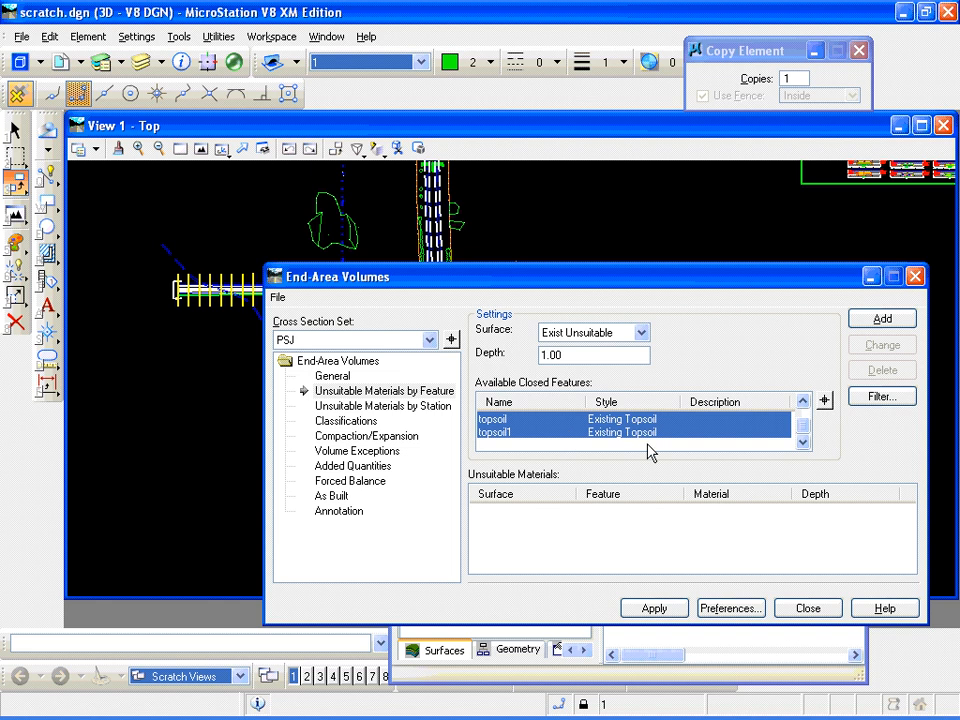
click(862, 321)
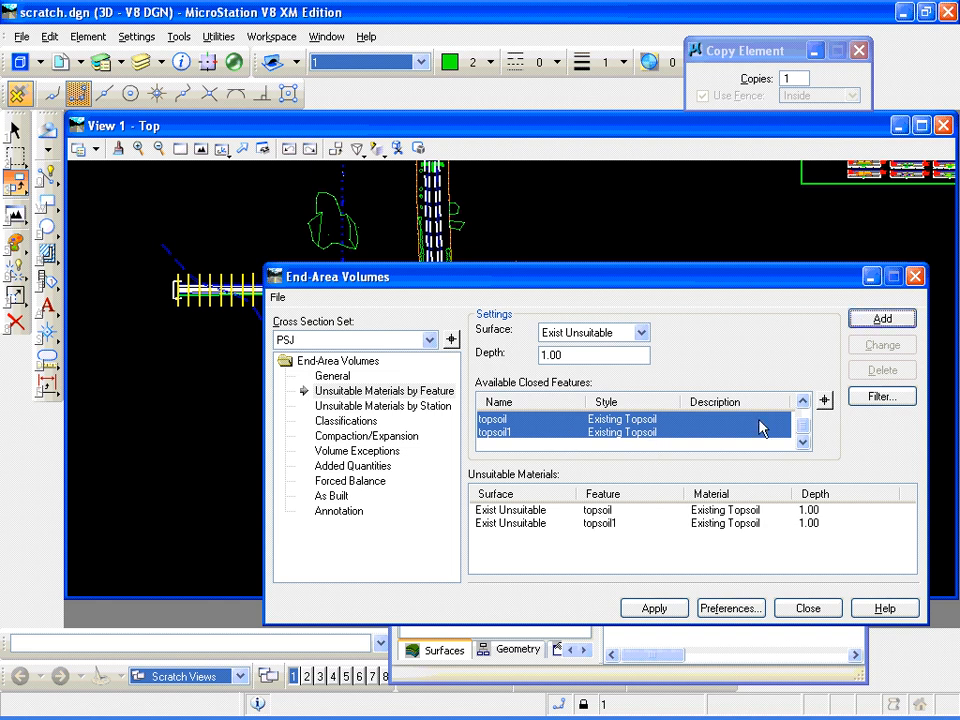
Add the road feature of the Exist Unsuitable surface as an unsuitable material with a depth of 2.00
click(802, 400)
click(521, 419)
drag(556, 355, 518, 368)
text(2)
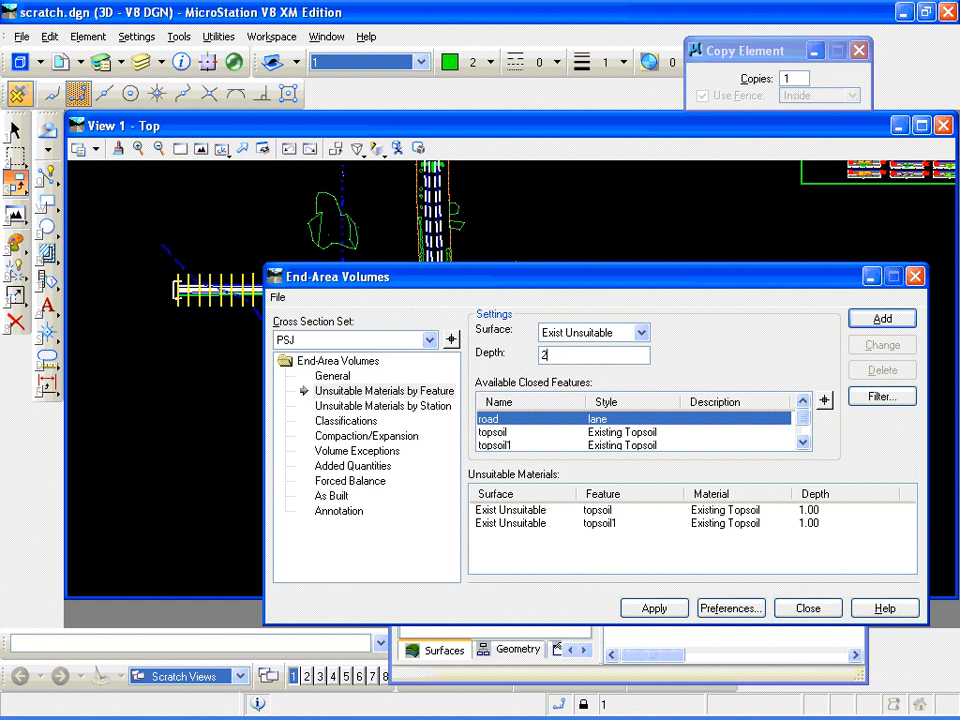
key(Tab)
click(882, 320)
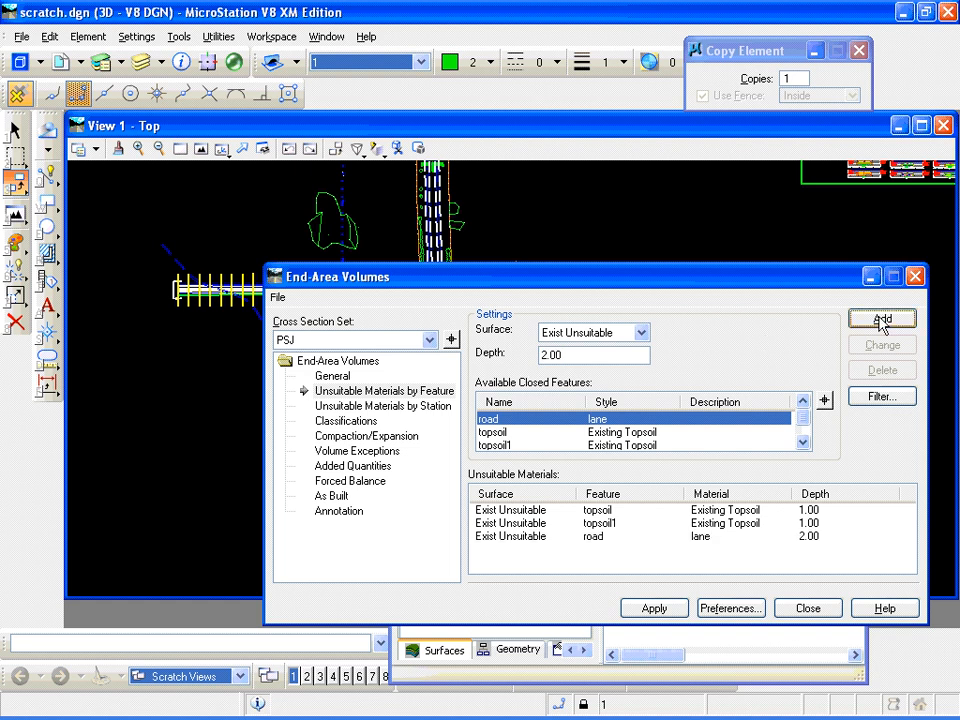
Review the volume classifications of the Existing Topsoil and lane materials and the classification options available for Existing Topsoil
click(346, 421)
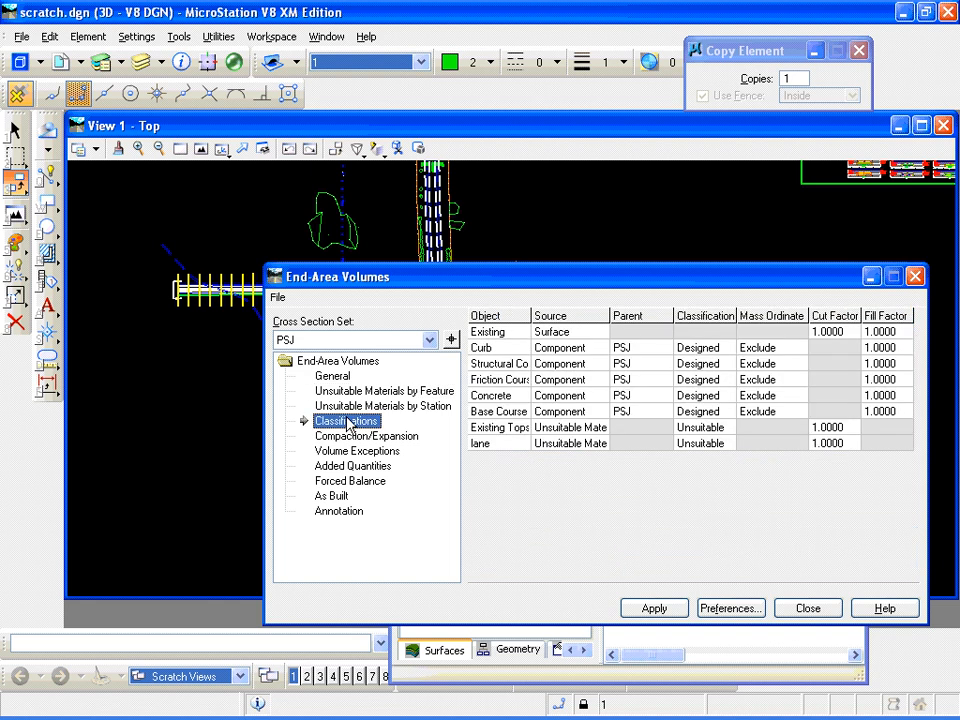
click(500, 429)
click(500, 443)
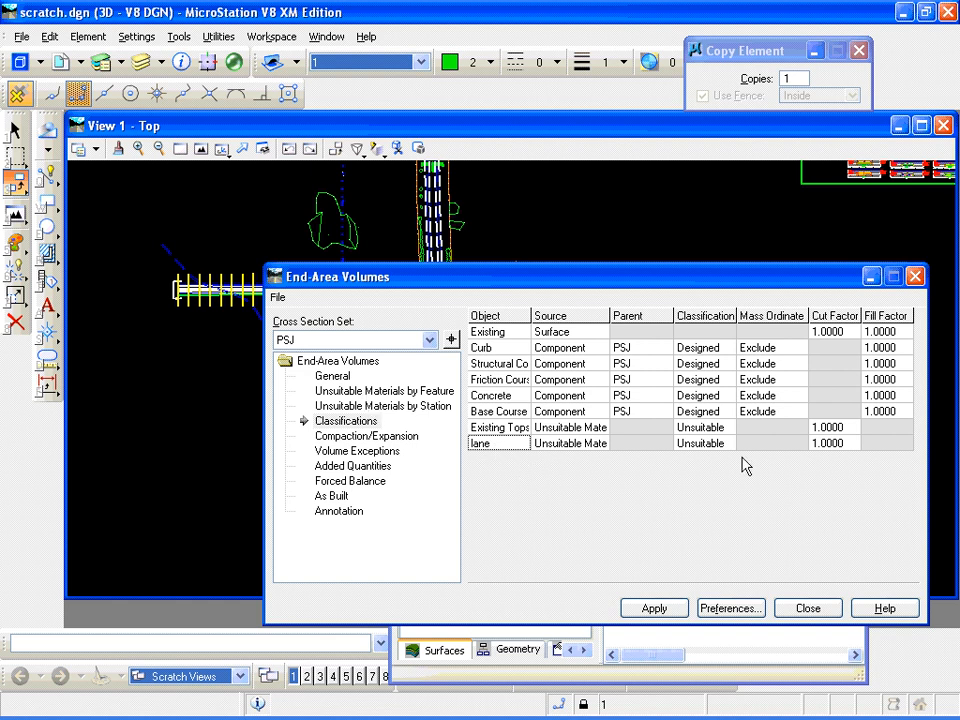
click(728, 429)
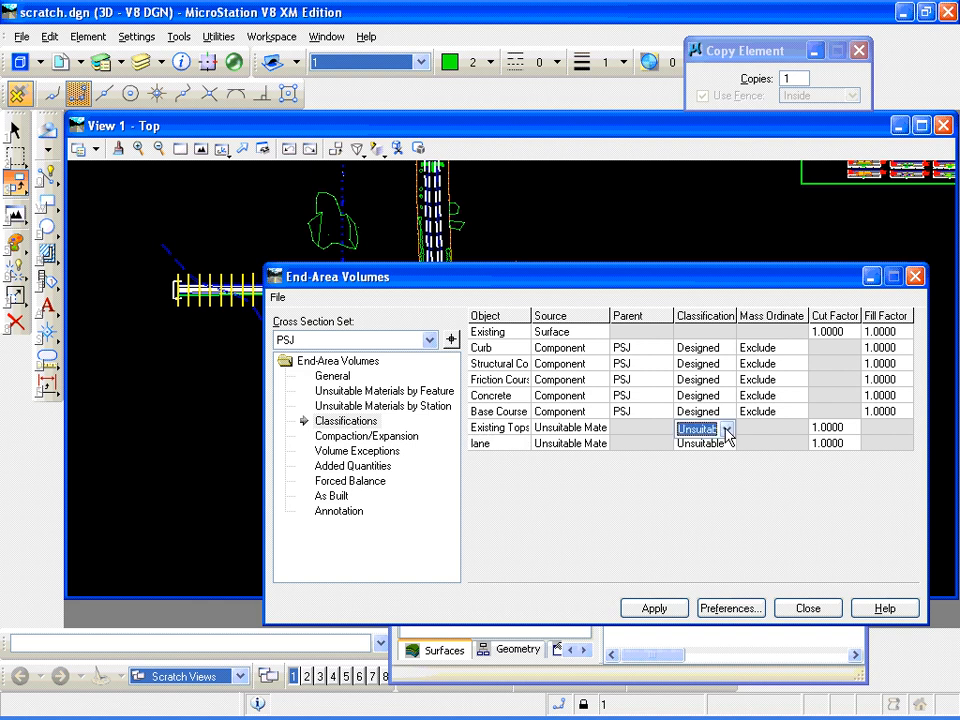
click(727, 428)
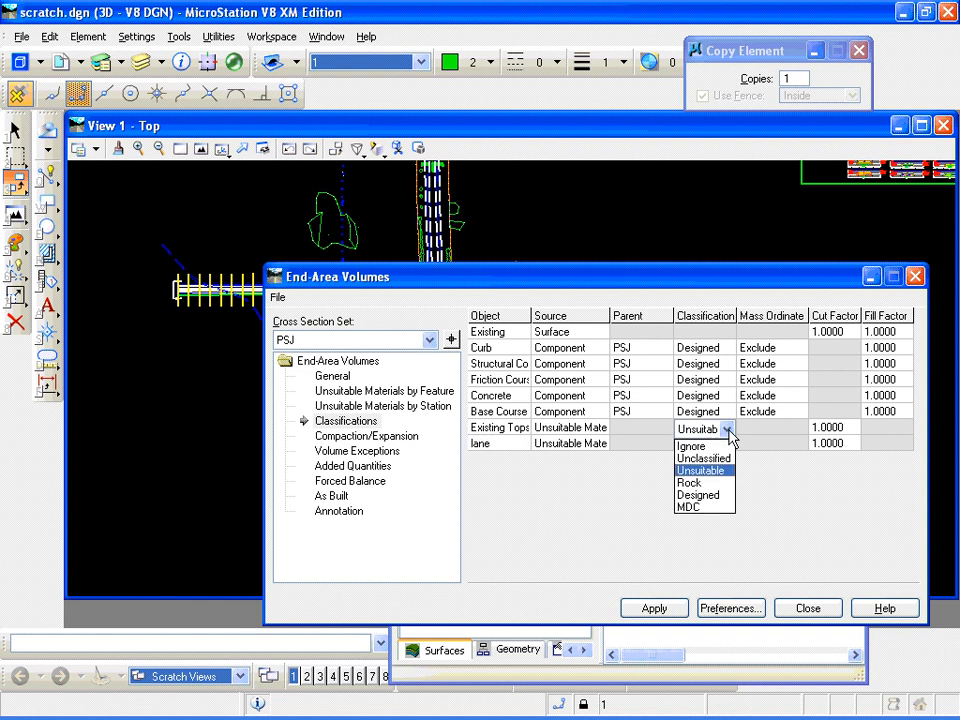
click(729, 432)
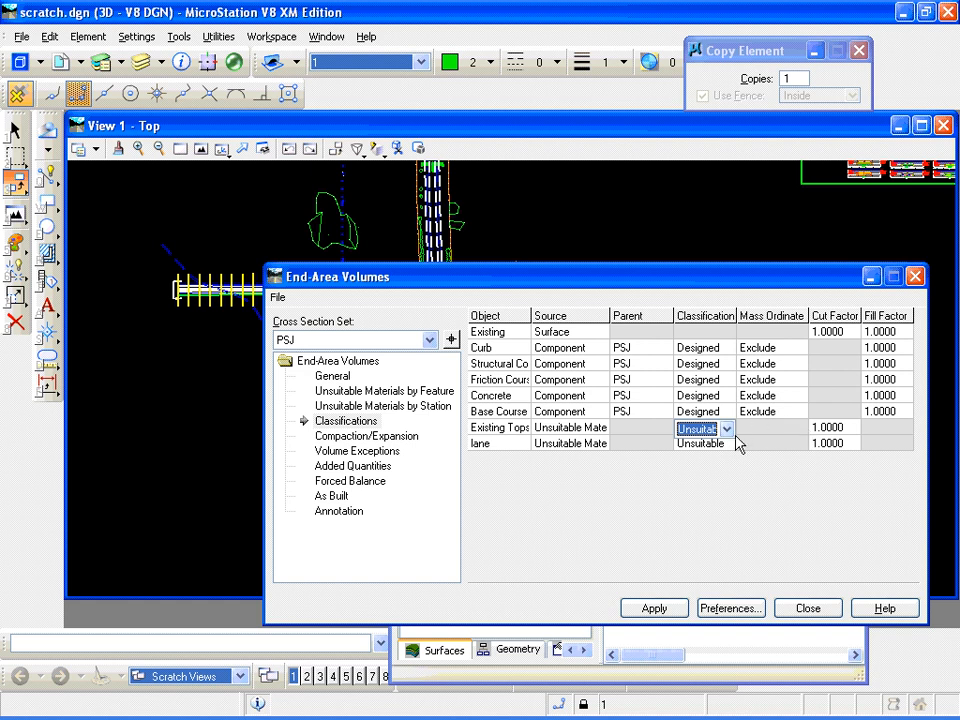
click(824, 530)
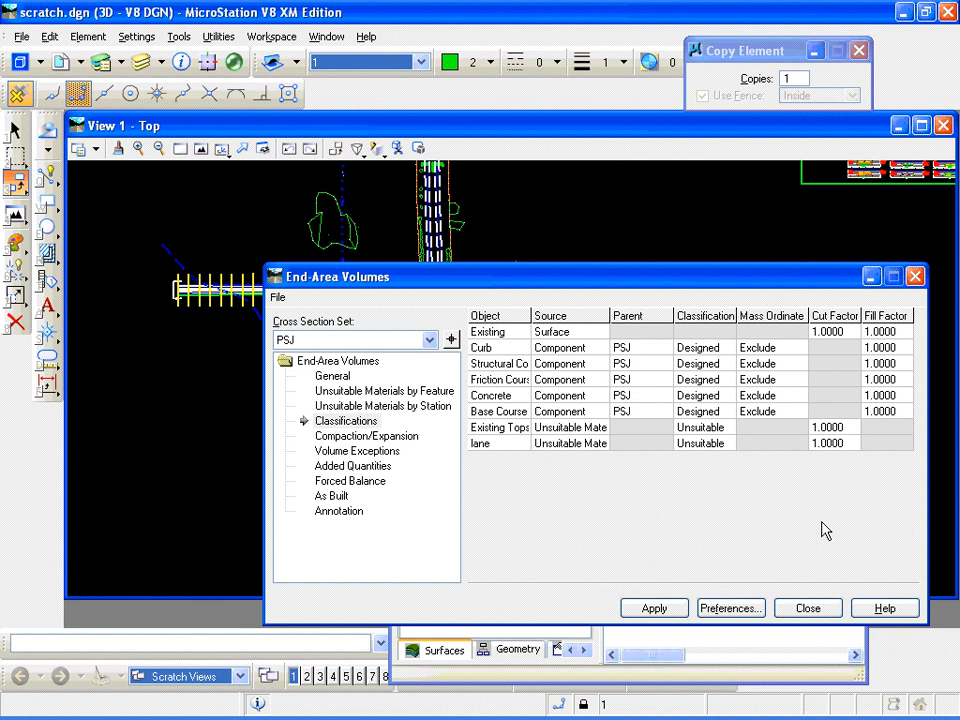
Set the Existing Topsoil cut factor to 1.2 and check the station-based compaction/expansion settings
click(848, 427)
text(1.2)
key(Tab)
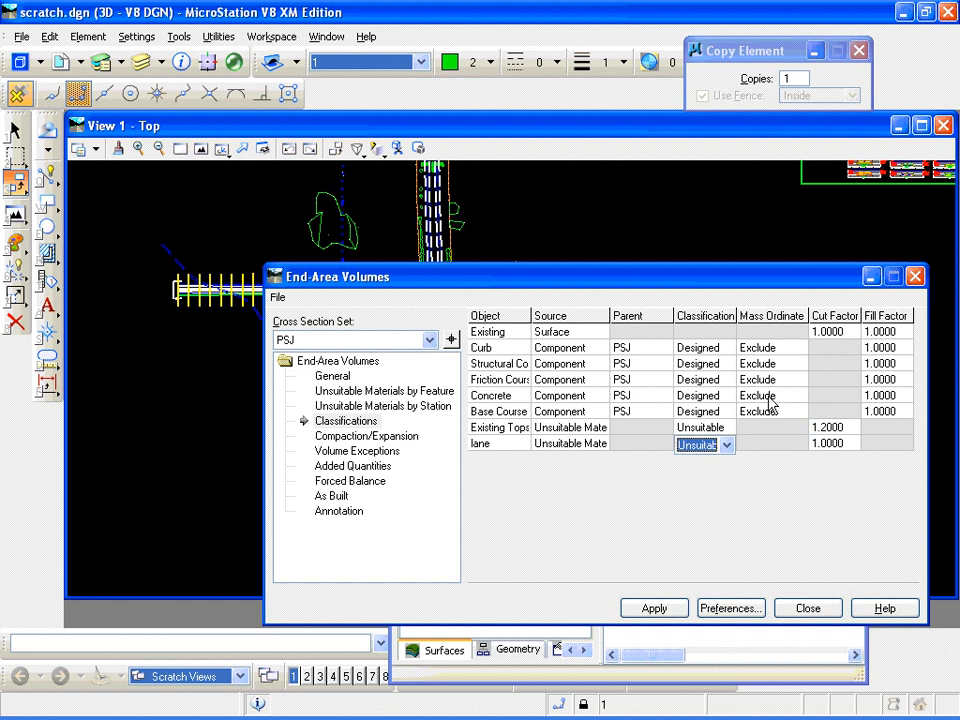
click(838, 339)
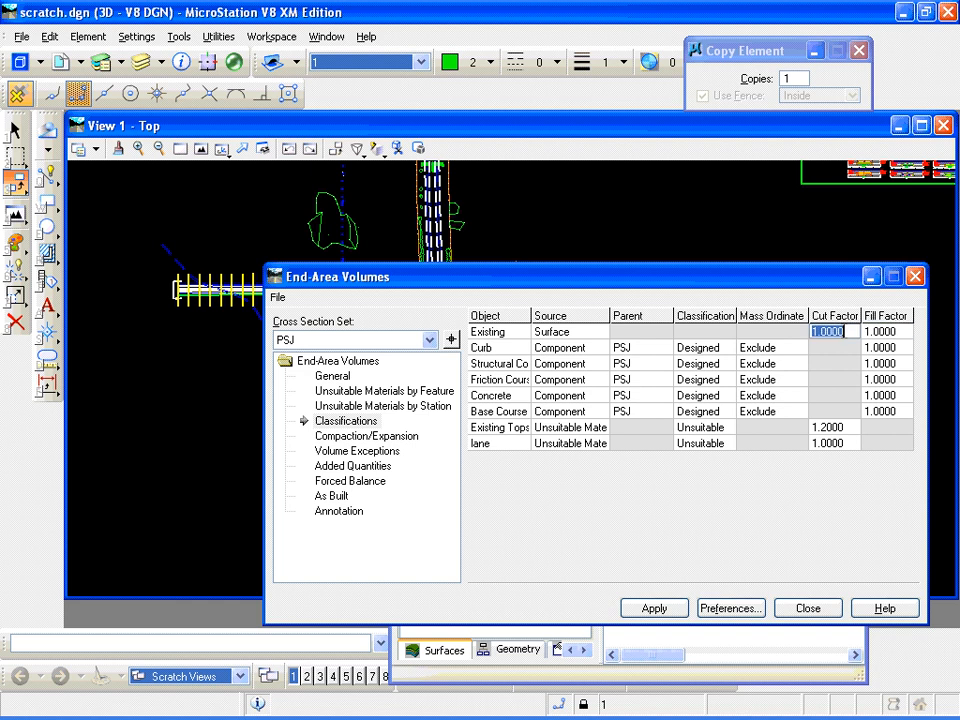
click(372, 439)
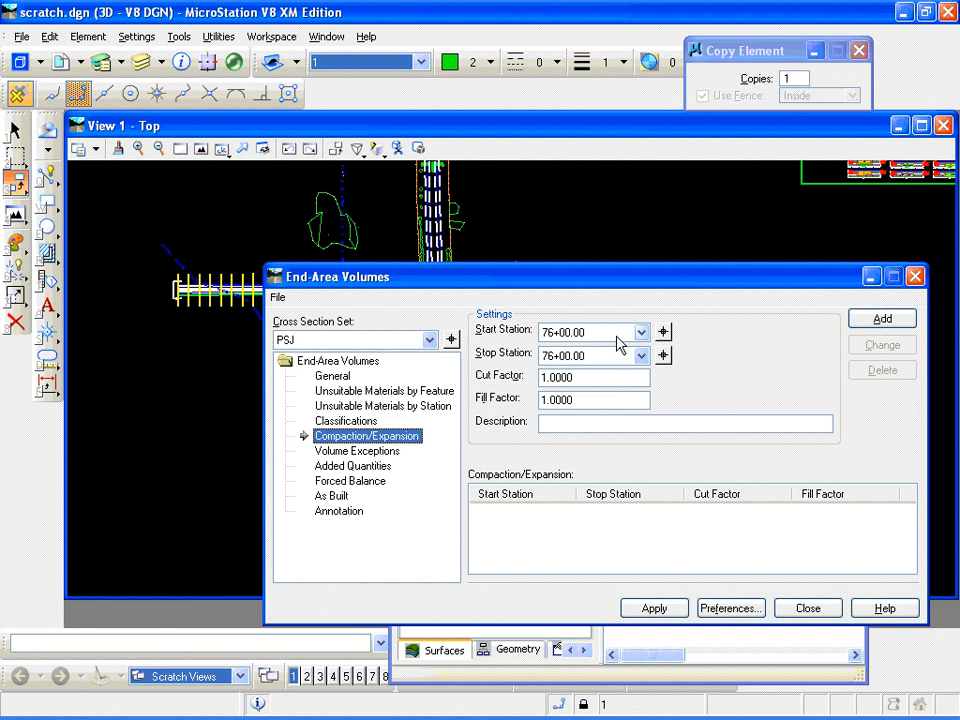
click(346, 421)
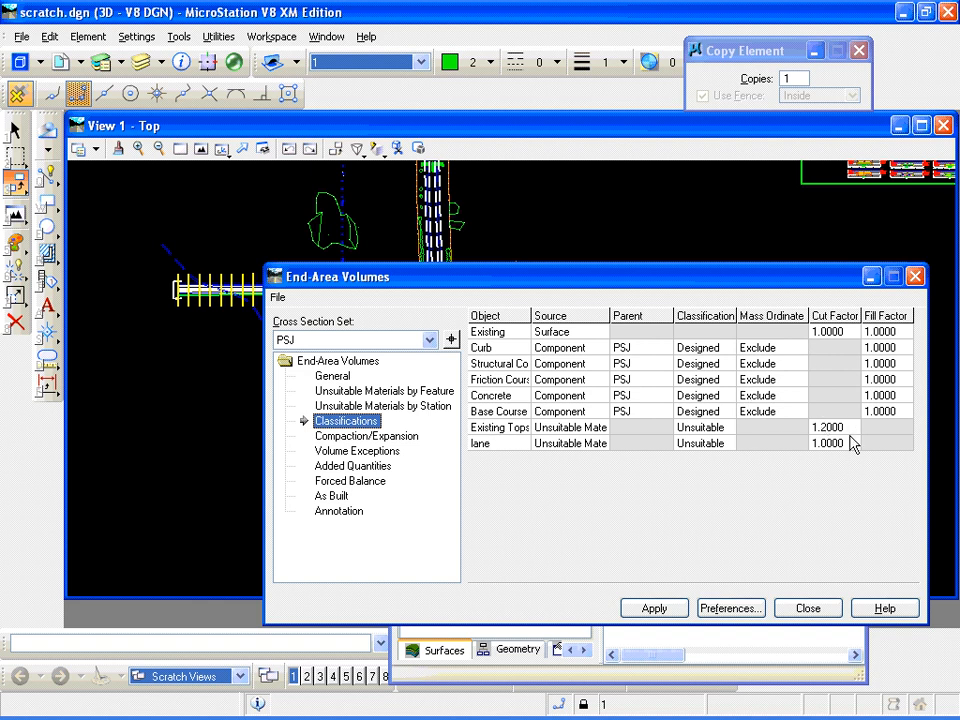
Calculate the PSJ end-area volumes, minimize the Volumes Report and move the End-Area Volumes dialog clear of the drawing
click(653, 608)
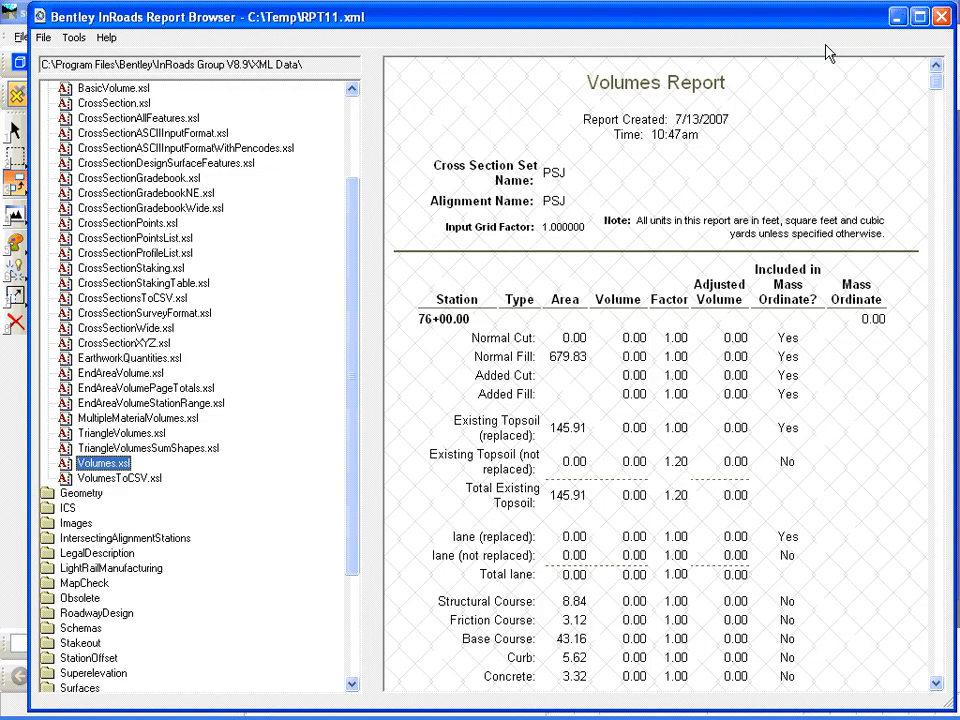
click(898, 15)
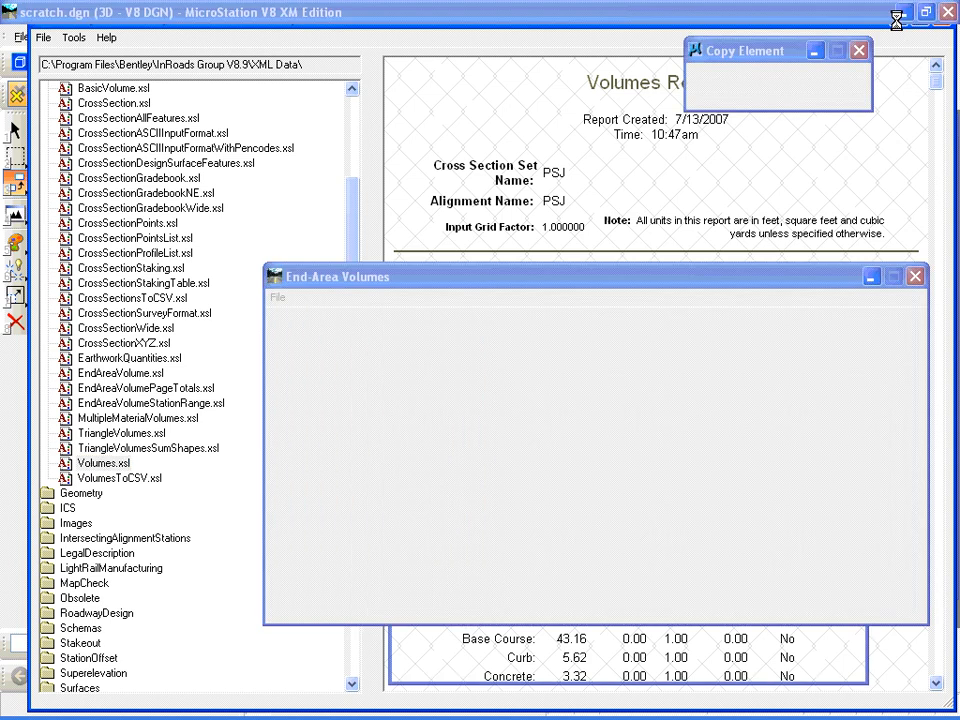
drag(629, 280, 682, 411)
Examine the topsoil and lane unsuitable-material shapes on the first column of PSJ cross sections, including stations 79+00 and 80+00
mouse_move(836, 209)
middle_down()
mouse_move(574, 356)
mouse_move(528, 371)
mouse_move(562, 348)
middle_up()
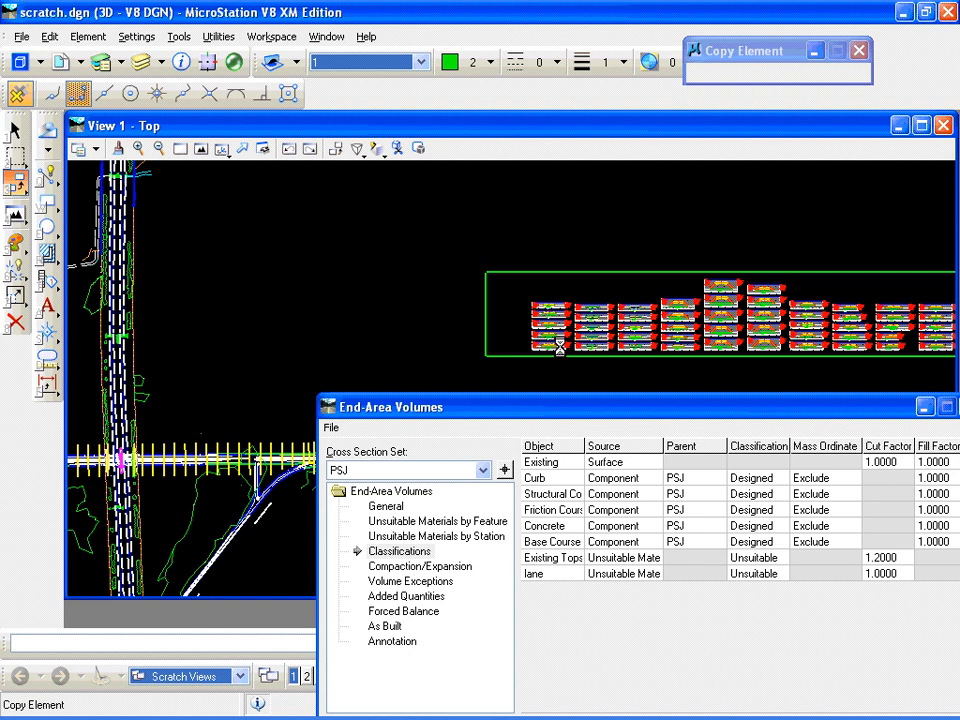
scroll(566, 331, up, 5)
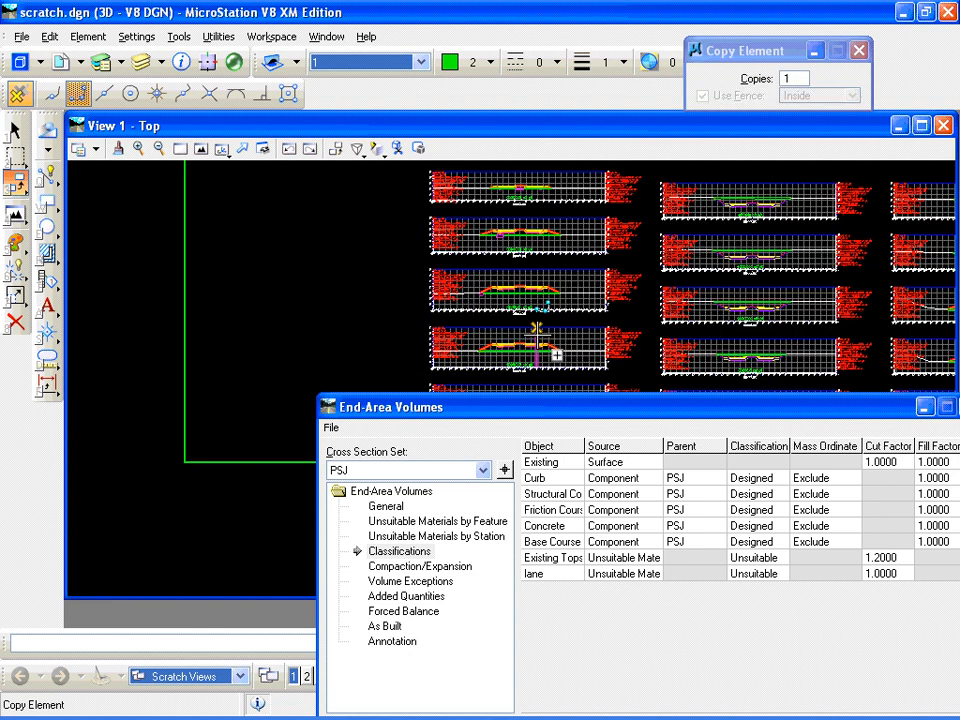
scroll(556, 354, up, 5)
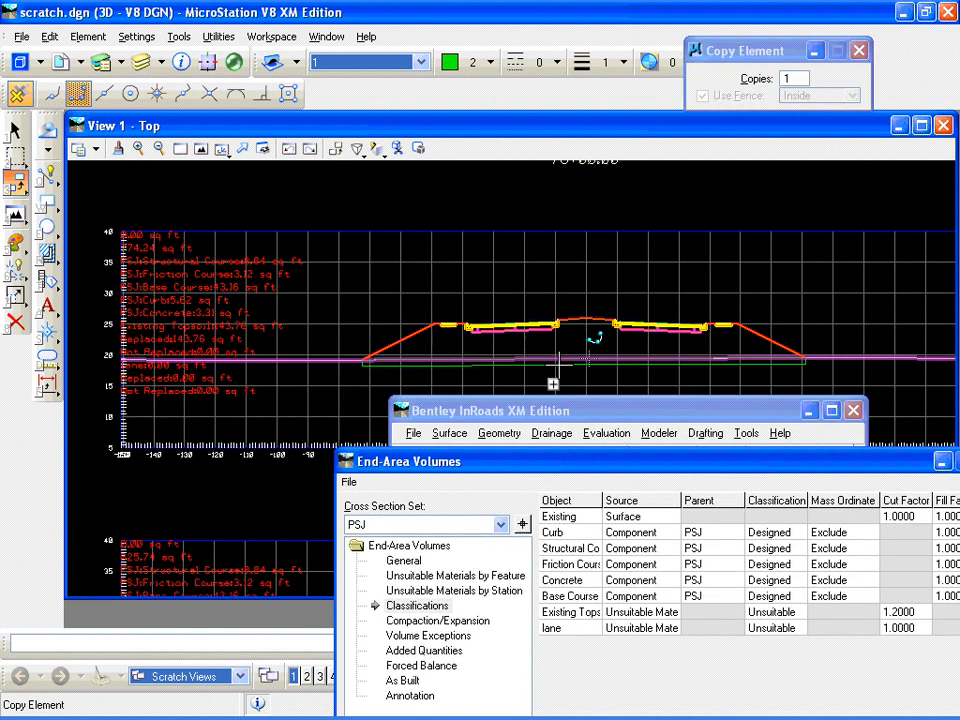
middle_drag(568, 407, 552, 364)
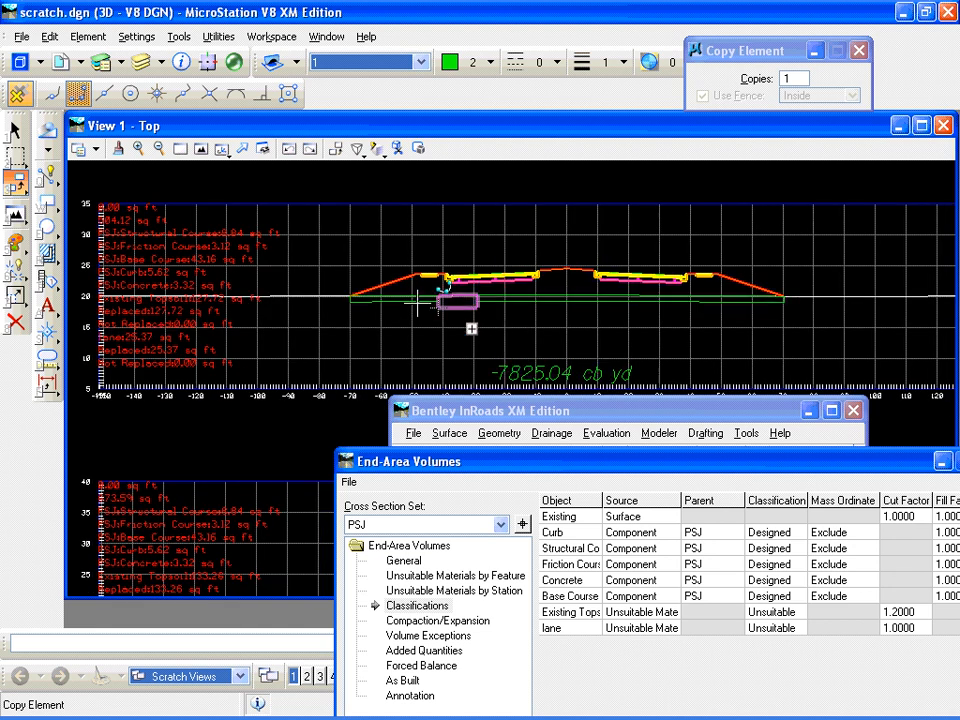
scroll(704, 332, down, 2)
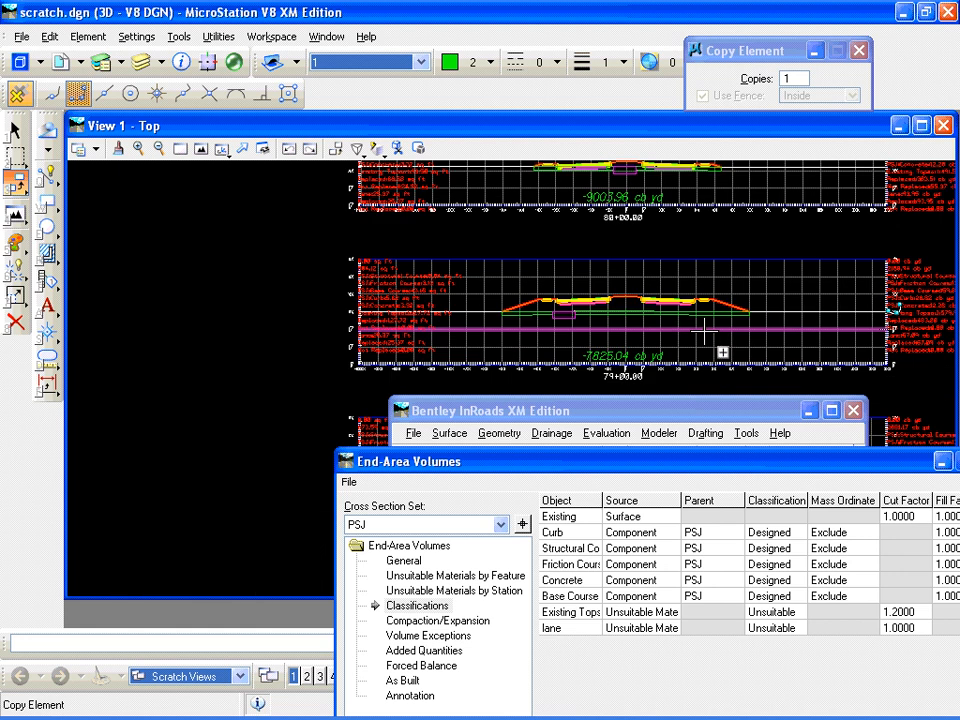
scroll(630, 266, down, 2)
scroll(640, 240, up, 2)
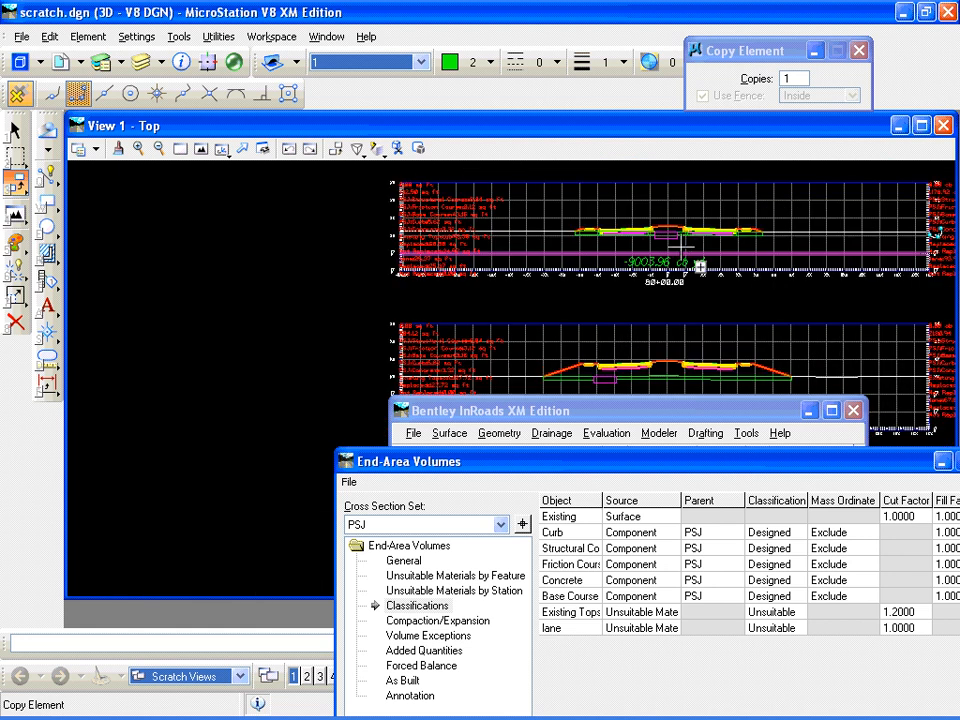
scroll(606, 208, up, 1)
scroll(820, 318, down, 2)
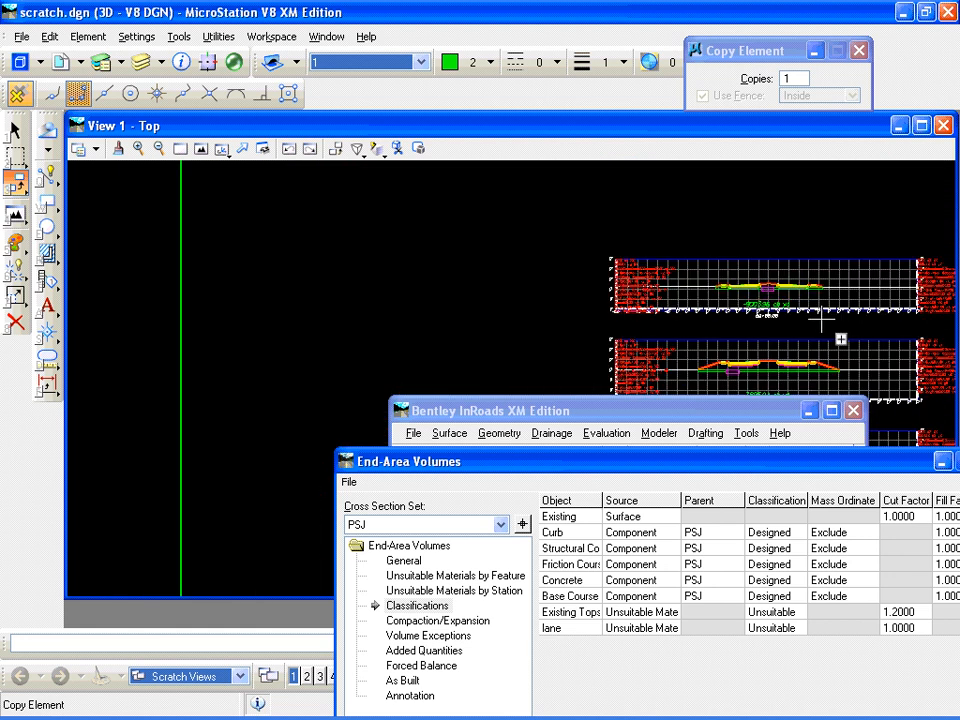
Inspect the cross section at station 82+00, including its replaced and not-replaced area annotations for Existing Topsoil and lane
scroll(850, 345, down, 1)
middle_drag(853, 347, 549, 248)
scroll(648, 336, up, 1)
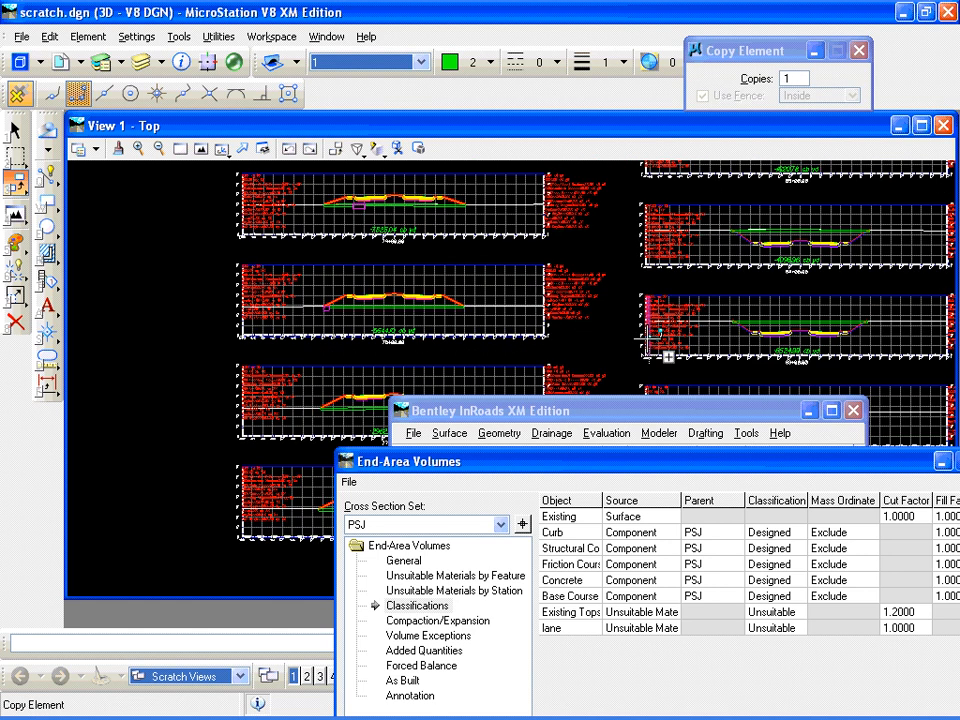
scroll(660, 340, up, 3)
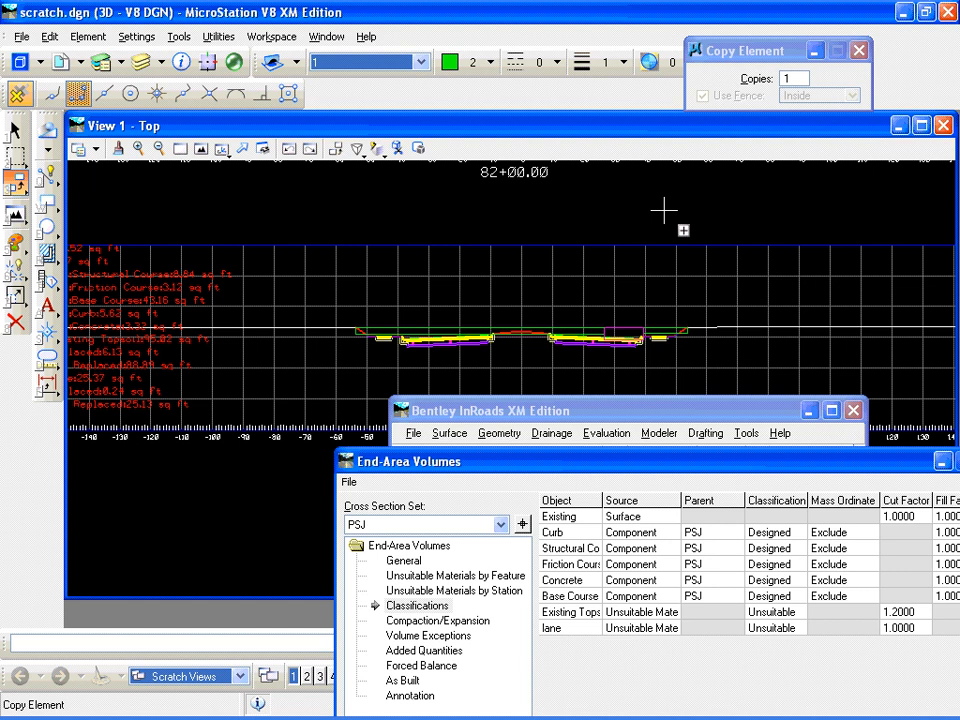
middle_drag(294, 274, 449, 301)
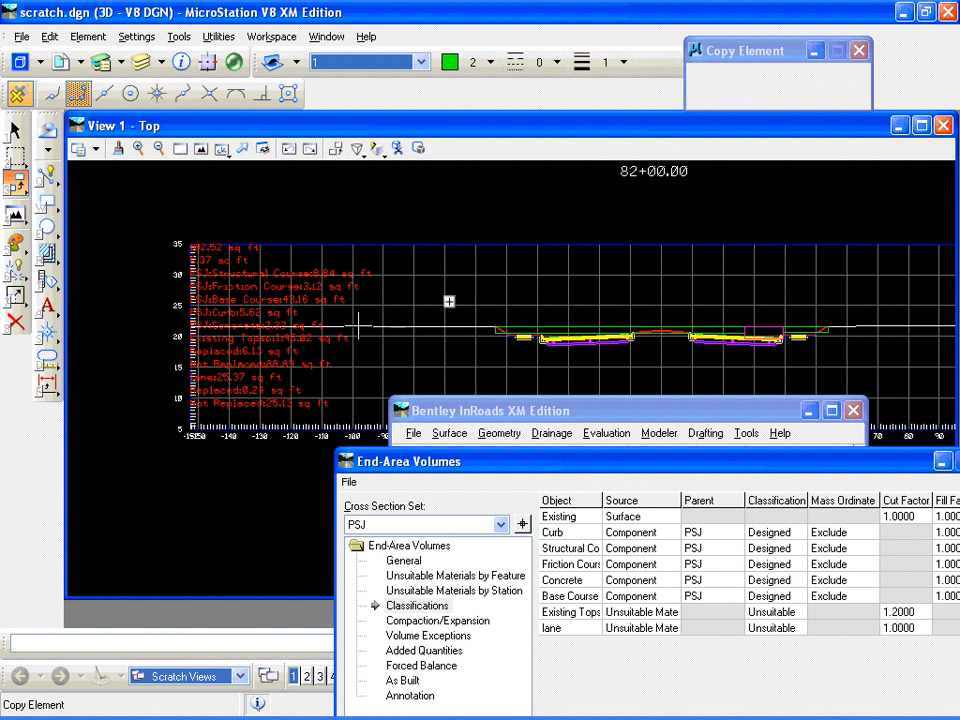
scroll(311, 328, up, 1)
scroll(370, 324, down, 1)
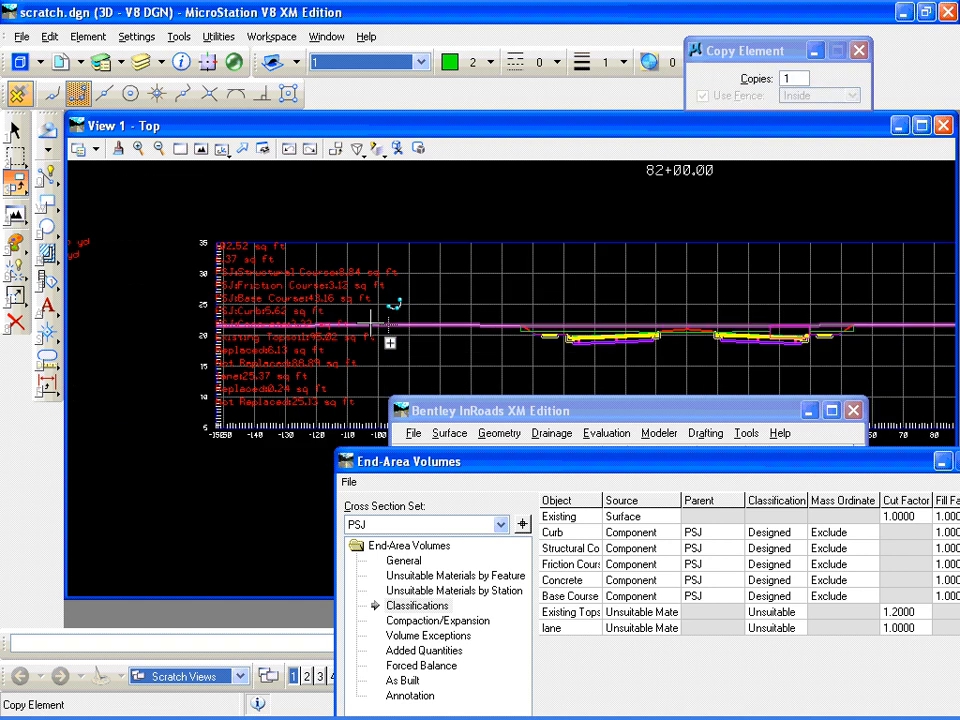
scroll(392, 317, down, 1)
scroll(392, 326, up, 1)
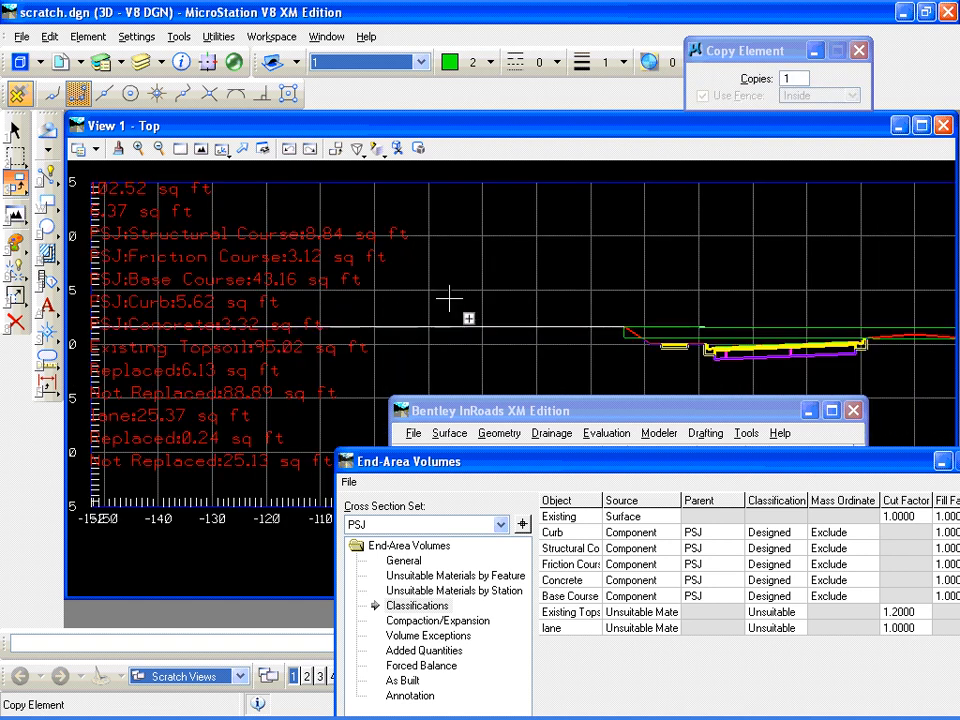
Check the volume annotations at station 81+00, review the Volumes Report entries for stations 76+00 to 78+00, and close the report
scroll(463, 317, down, 1)
middle_drag(767, 272, 538, 247)
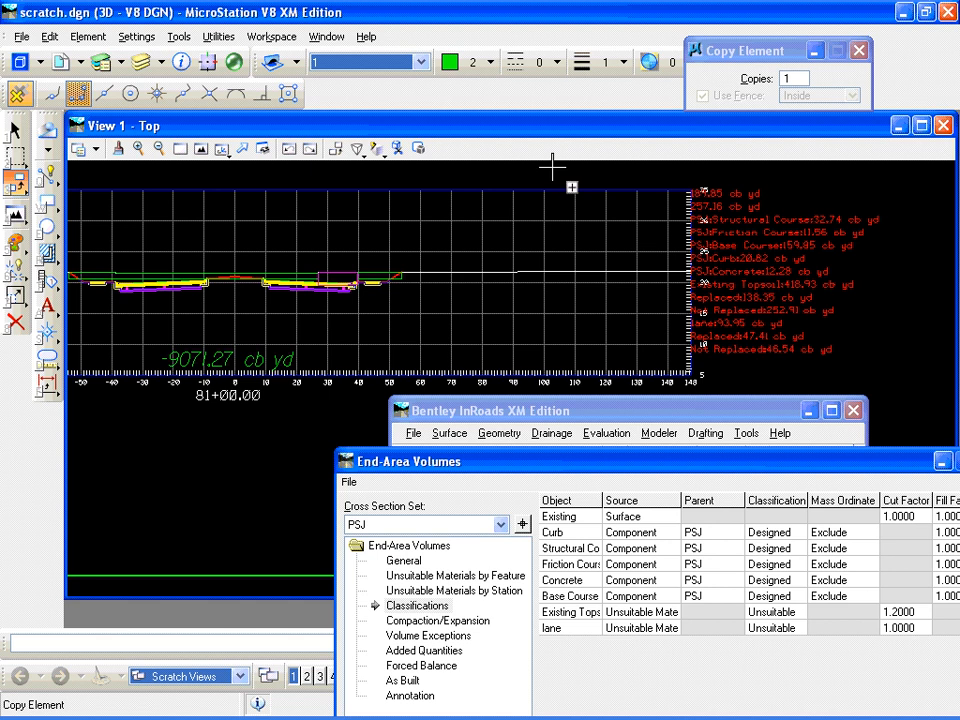
key(alt+Tab)
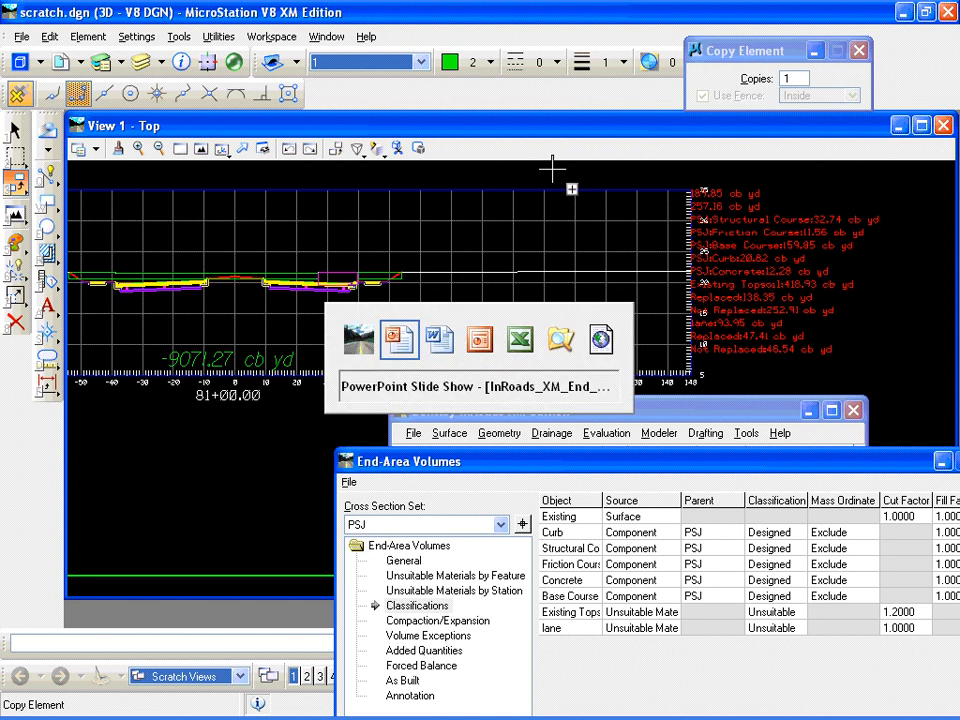
key(alt+Tab)
key(alt+Tab)
key(alt+Tab)
key(alt+Tab)
key(alt+Tab)
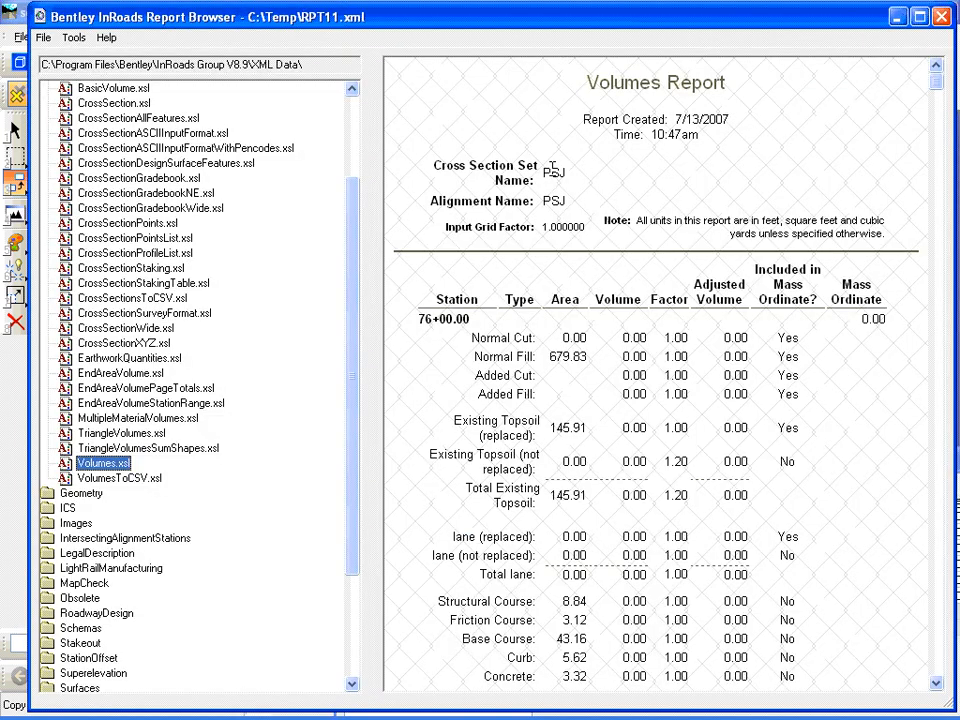
scroll(585, 425, down, 3)
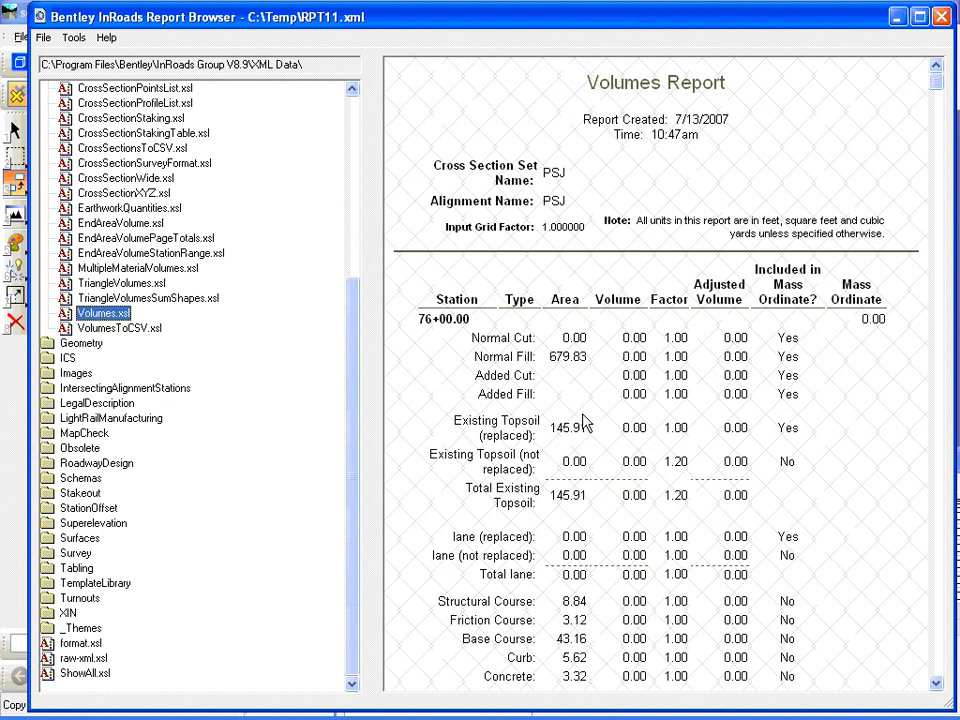
drag(939, 83, 939, 87)
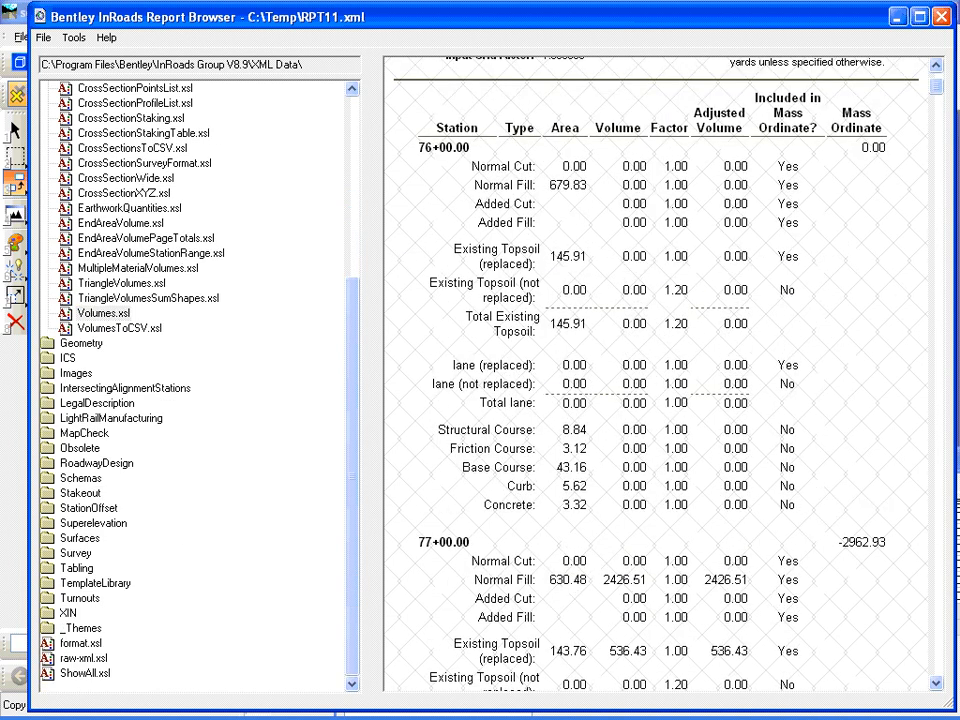
click(936, 684)
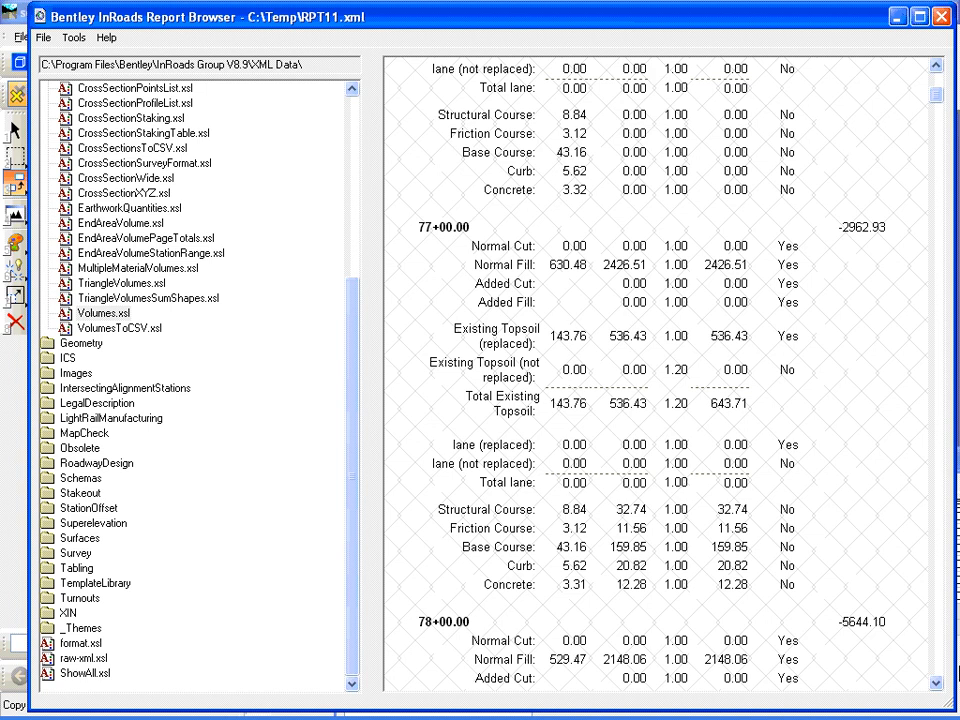
click(936, 684)
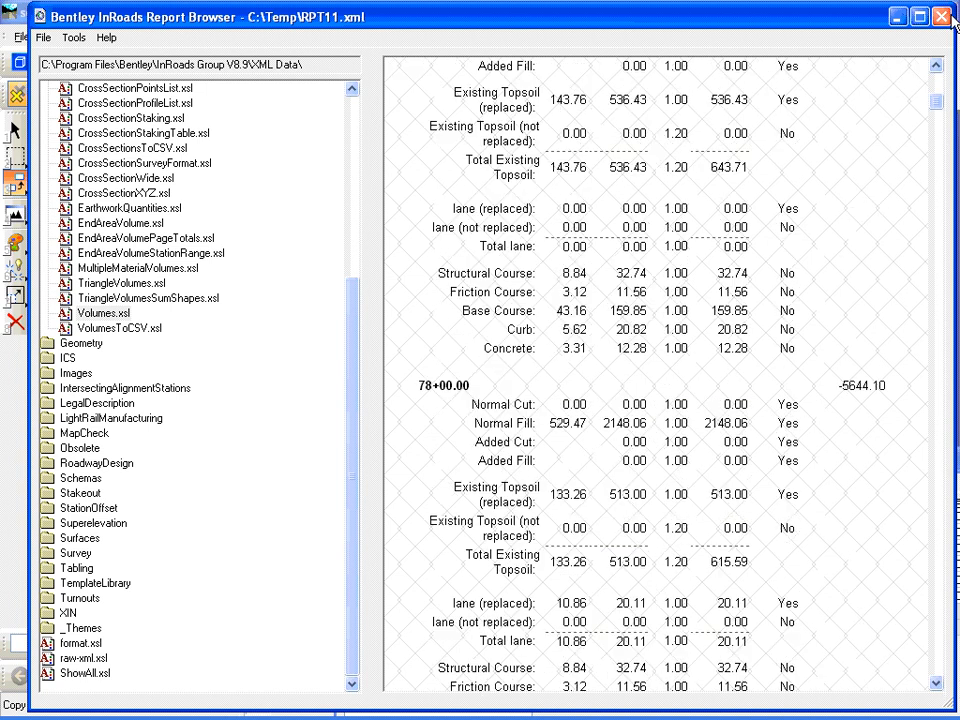
click(943, 17)
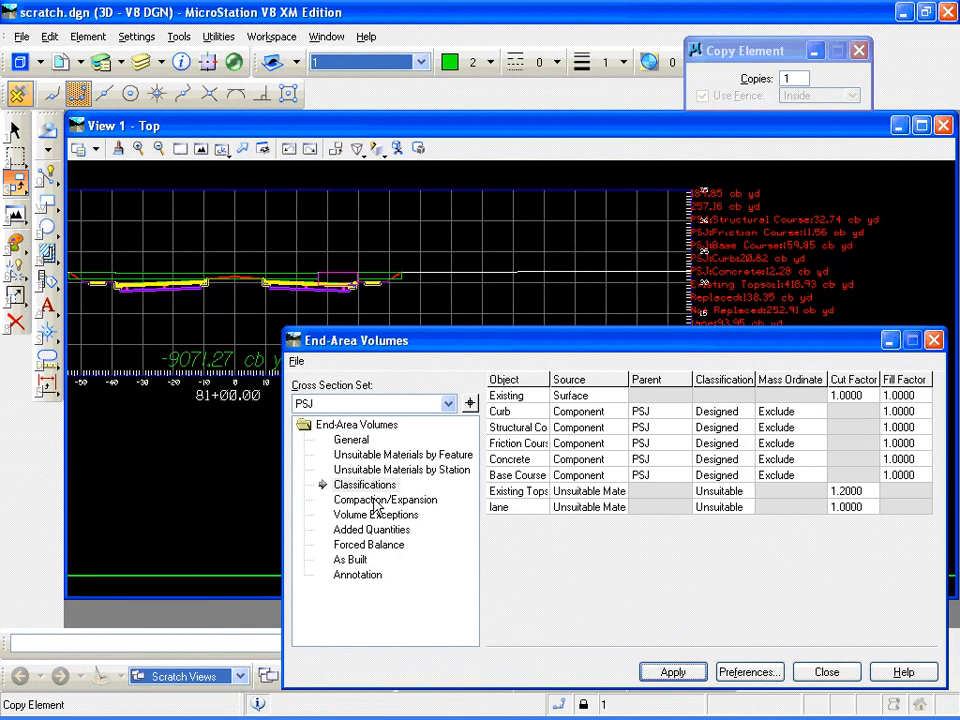
Delete the topsoil, topsoil1 and road entries from the unsuitable materials by feature and check the remaining classifications
click(400, 454)
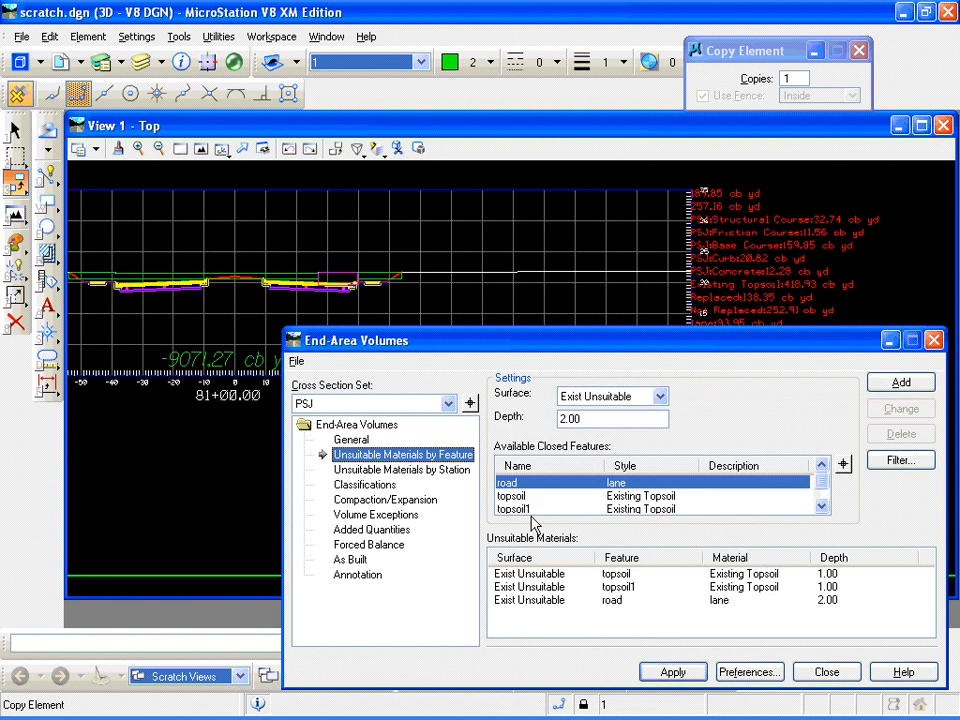
click(540, 574)
shift+click(560, 601)
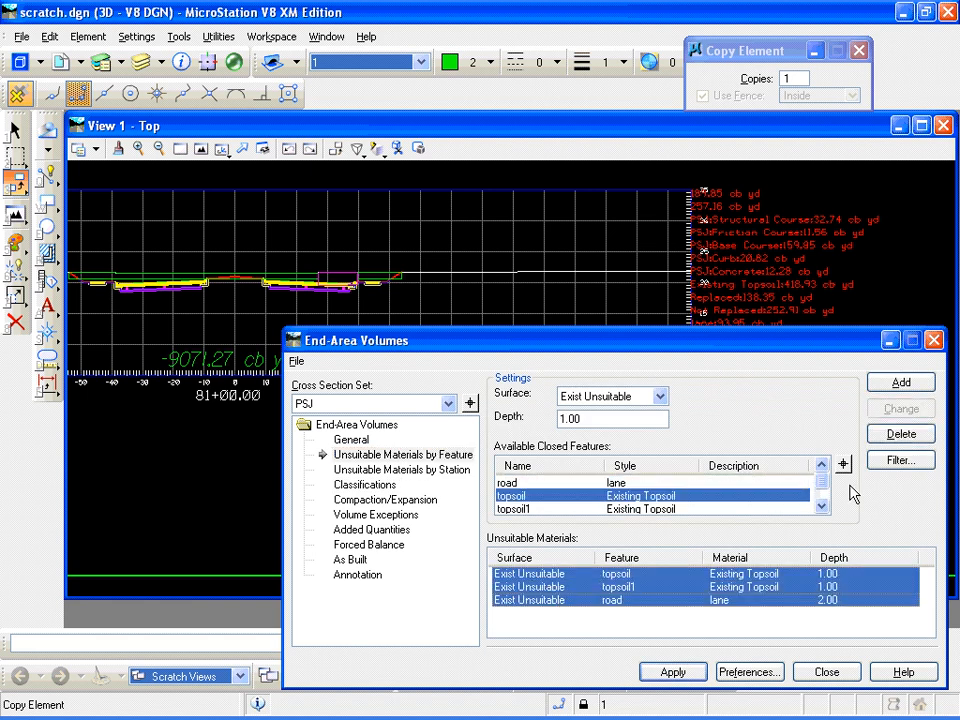
click(897, 435)
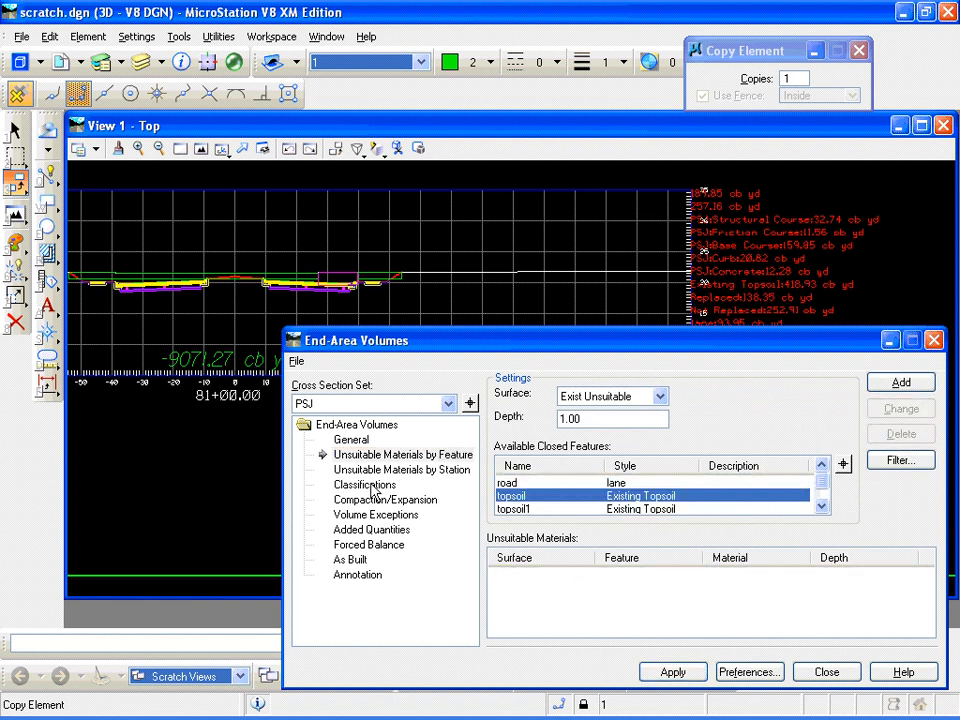
click(366, 485)
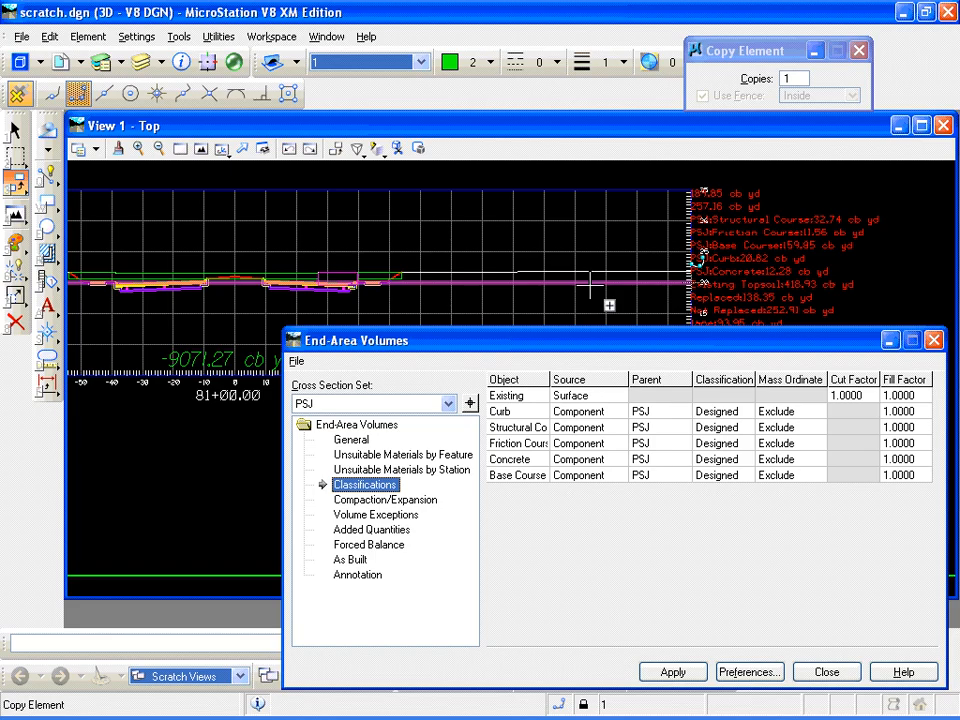
Fit the whole design in View 1 and move the End-Area Volumes dialog aside to uncover the InRoads surface list
key(alt+Tab)
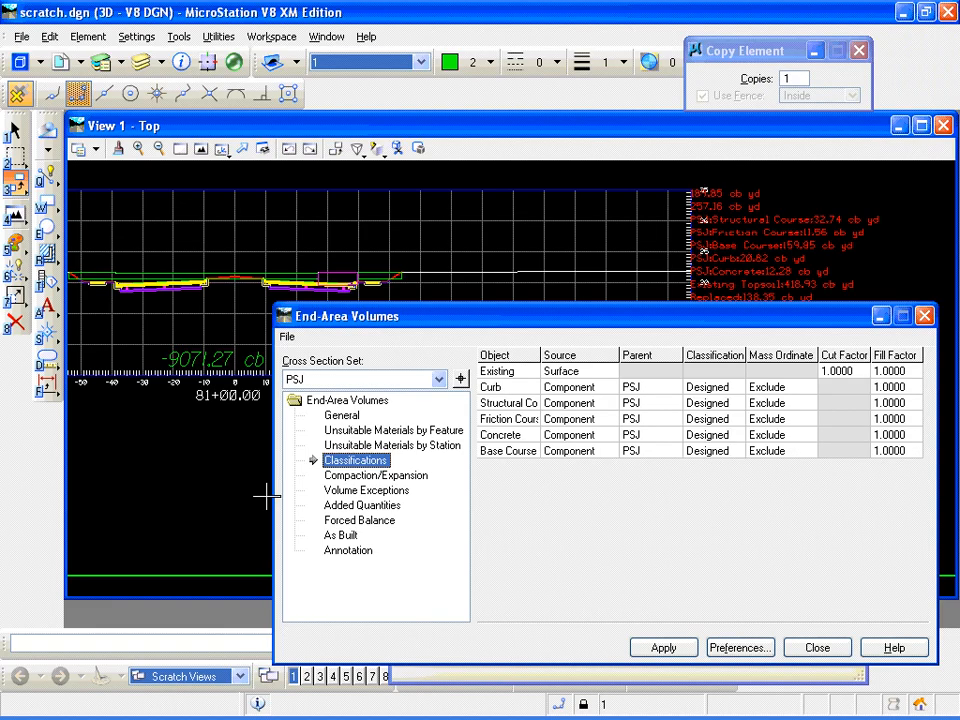
drag(453, 324, 417, 272)
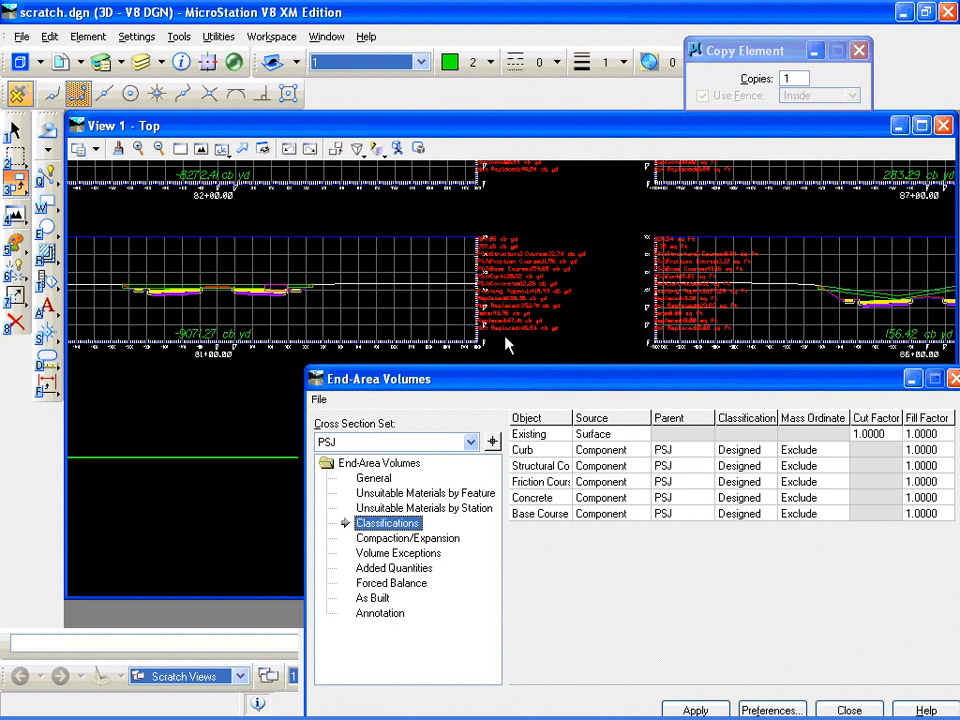
click(200, 148)
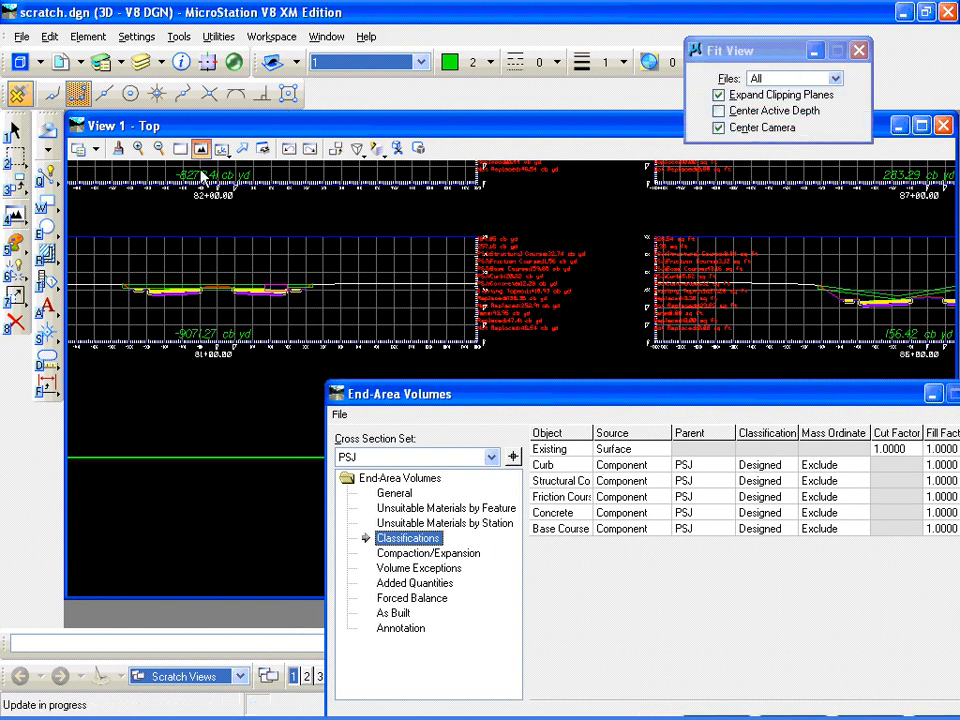
click(205, 170)
drag(463, 388, 761, 422)
click(512, 586)
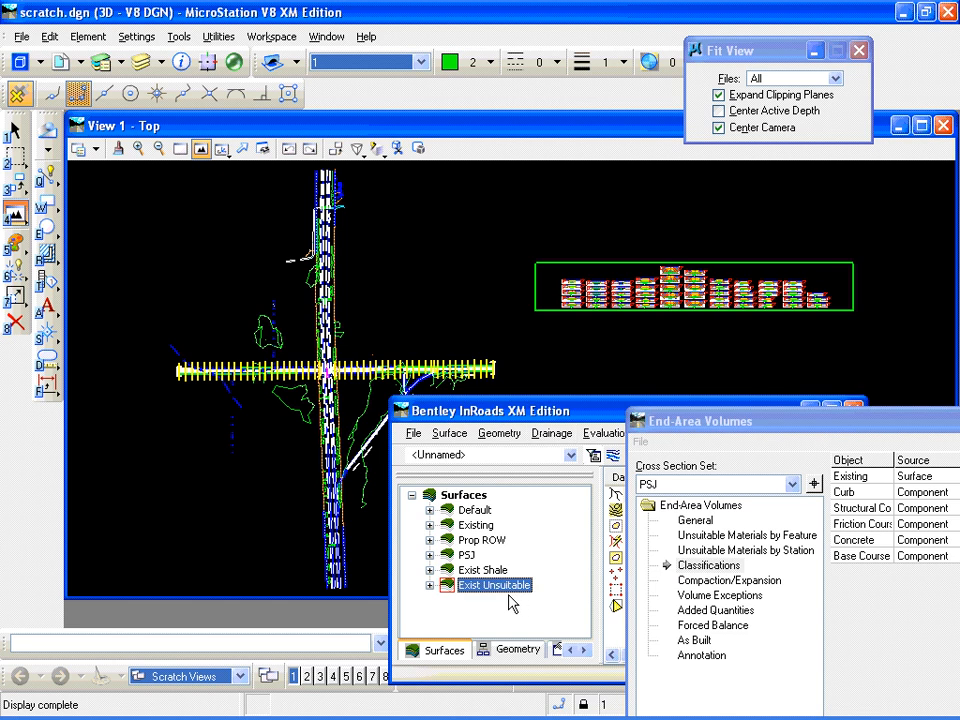
Turn on the plan display of the Exist Shale surface's perimeter, leaving its features unselected
click(485, 572)
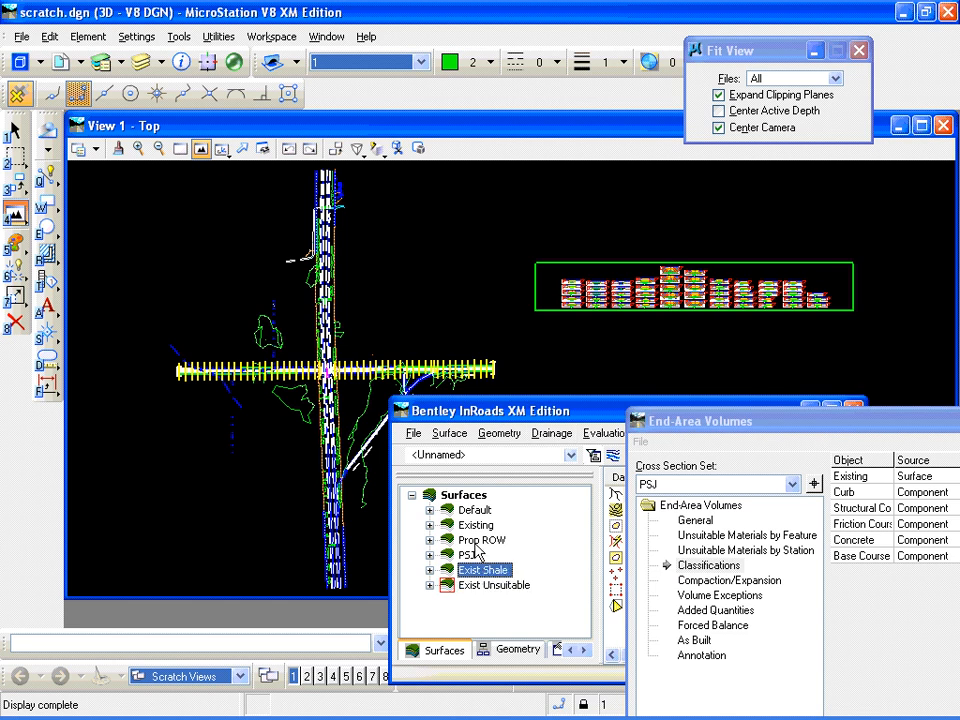
click(450, 433)
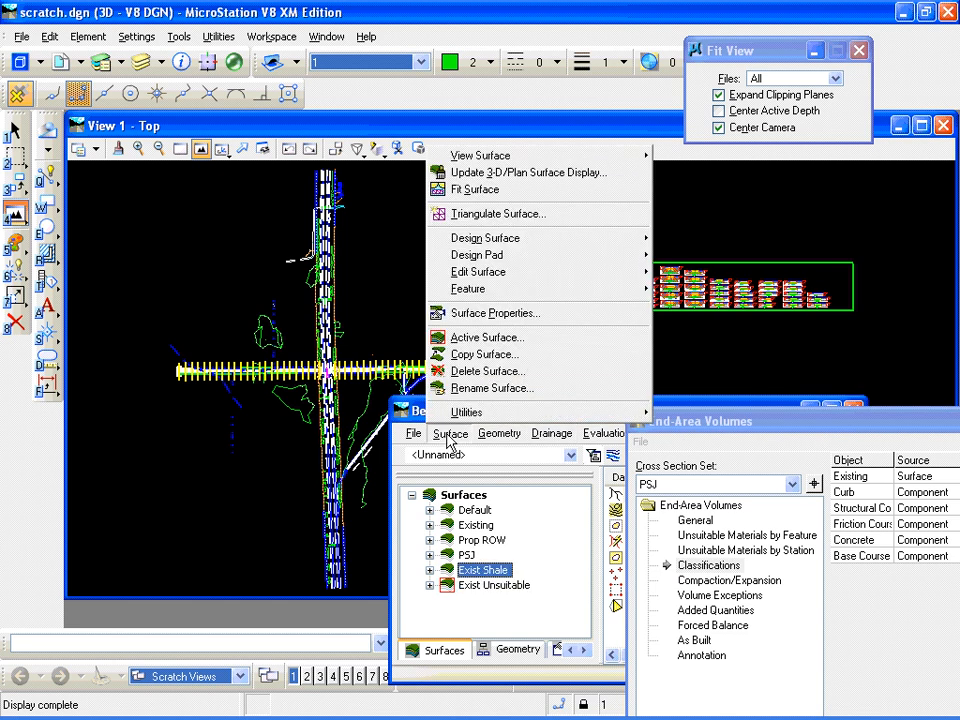
click(490, 172)
click(478, 404)
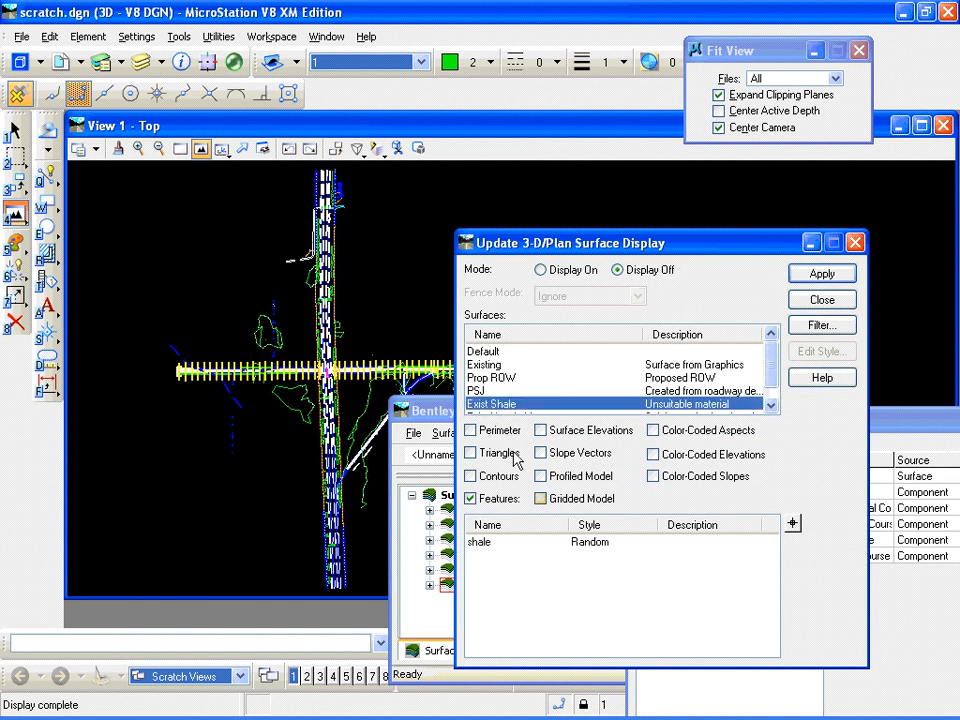
click(491, 542)
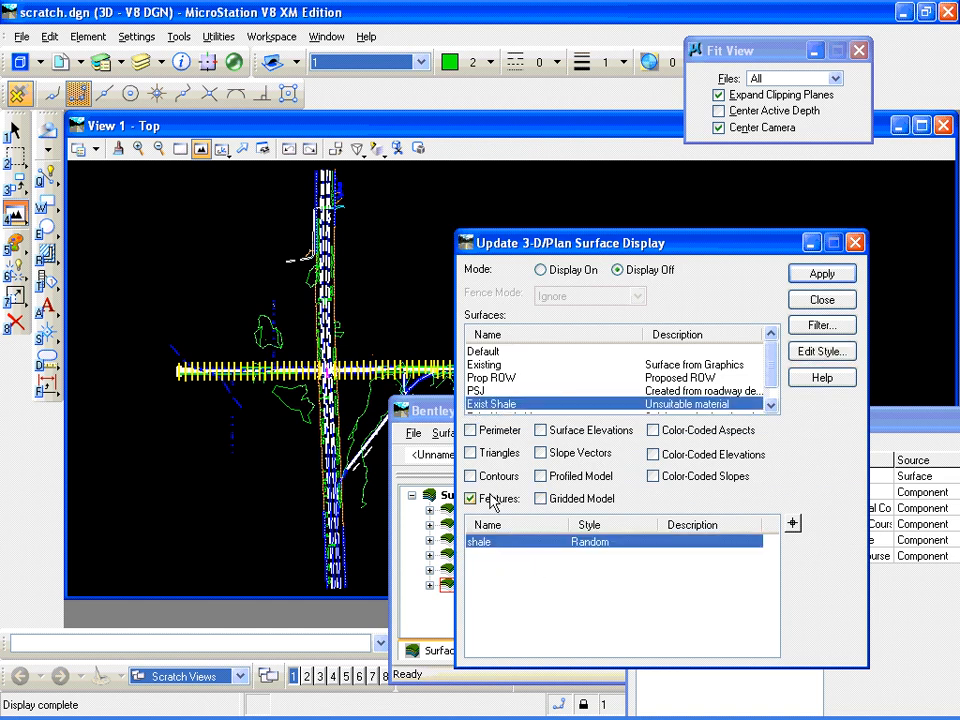
click(474, 499)
click(473, 430)
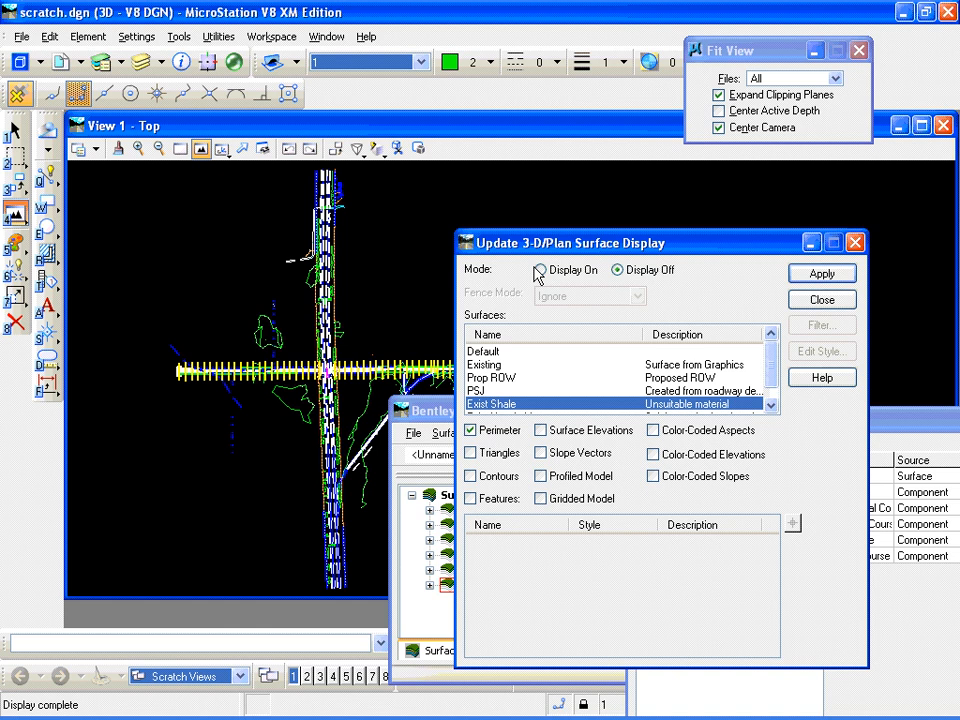
click(540, 270)
click(820, 274)
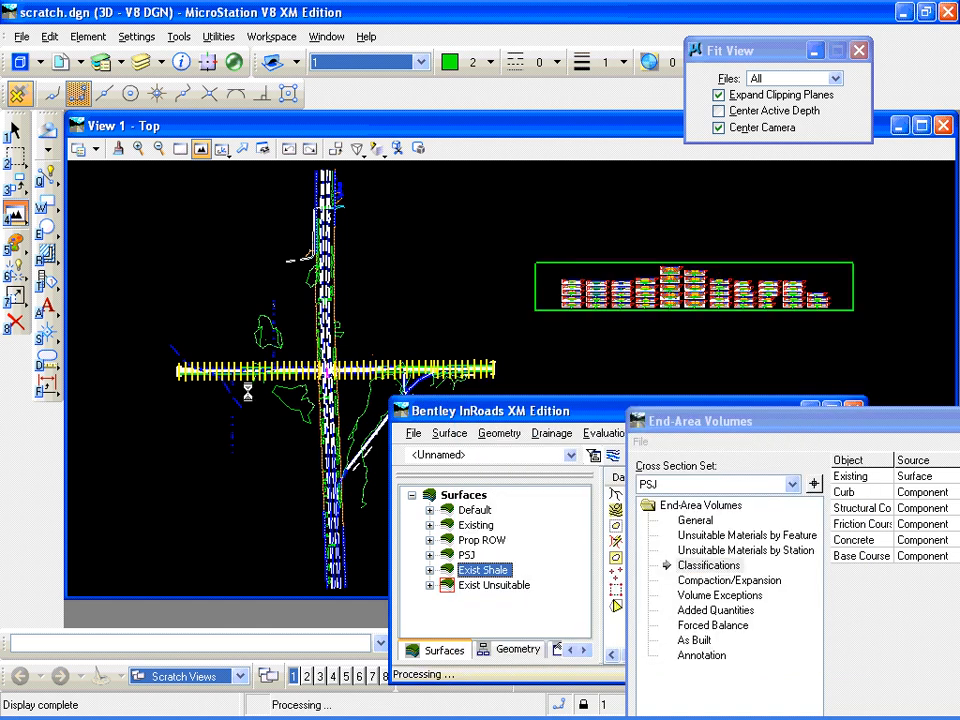
Clear the dialogs from the shale area and display the Exist Shale triangles together with the perimeter
click(179, 149)
click(176, 343)
click(299, 400)
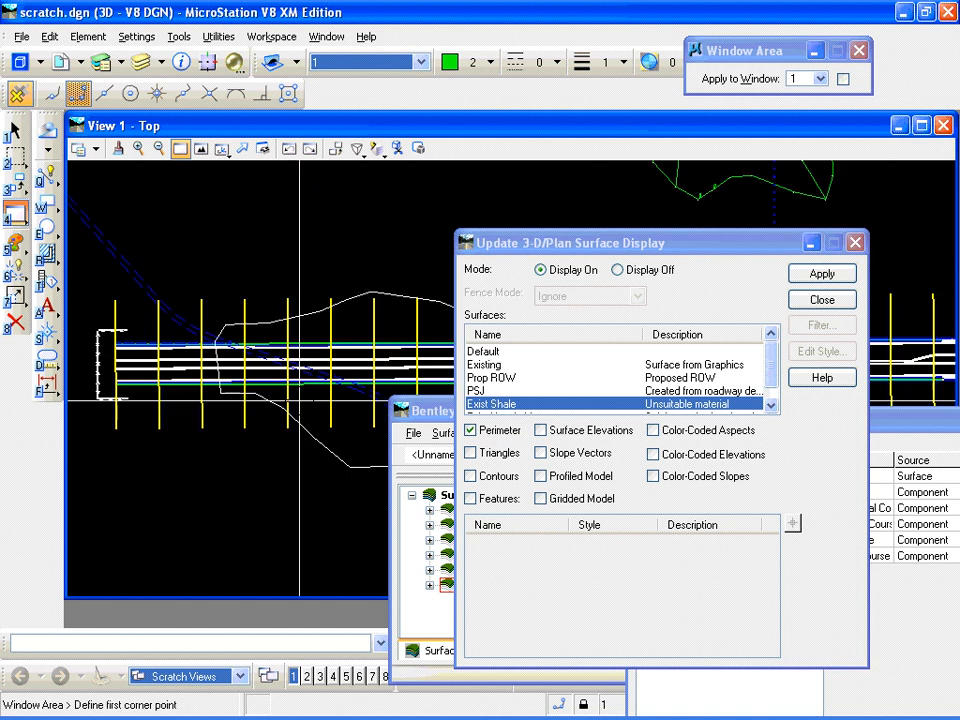
drag(535, 246, 710, 250)
drag(506, 407, 540, 500)
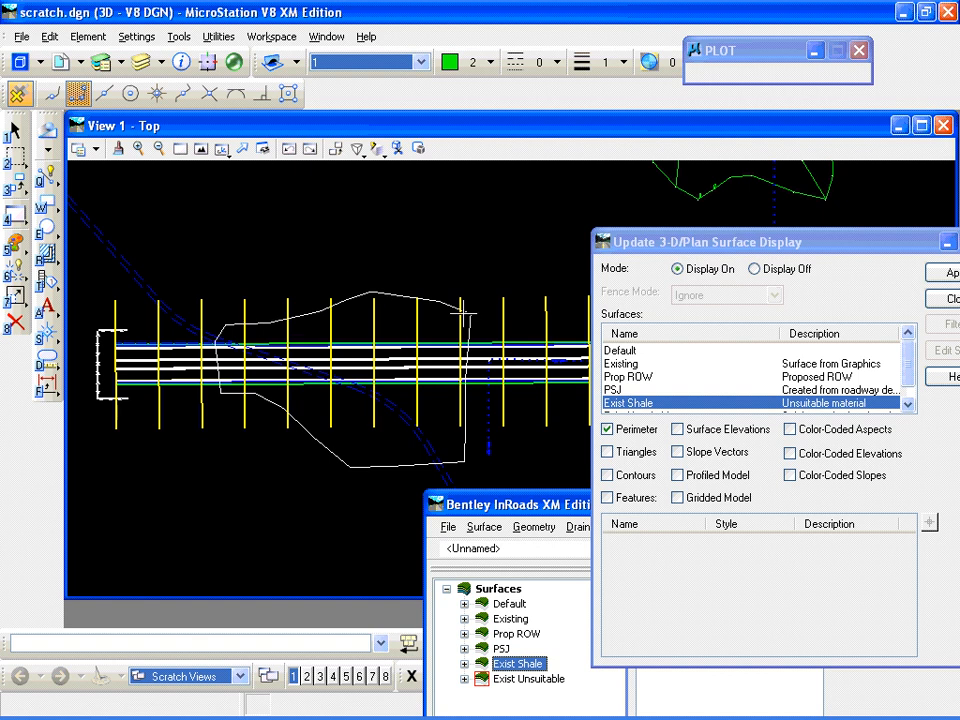
click(607, 452)
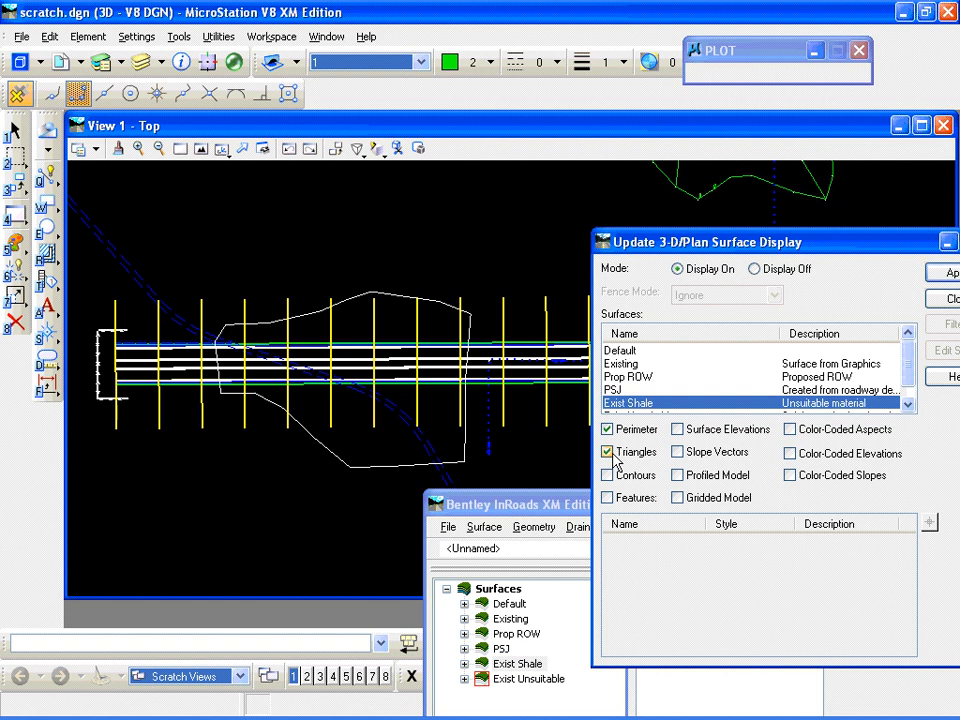
drag(723, 250, 701, 239)
click(933, 264)
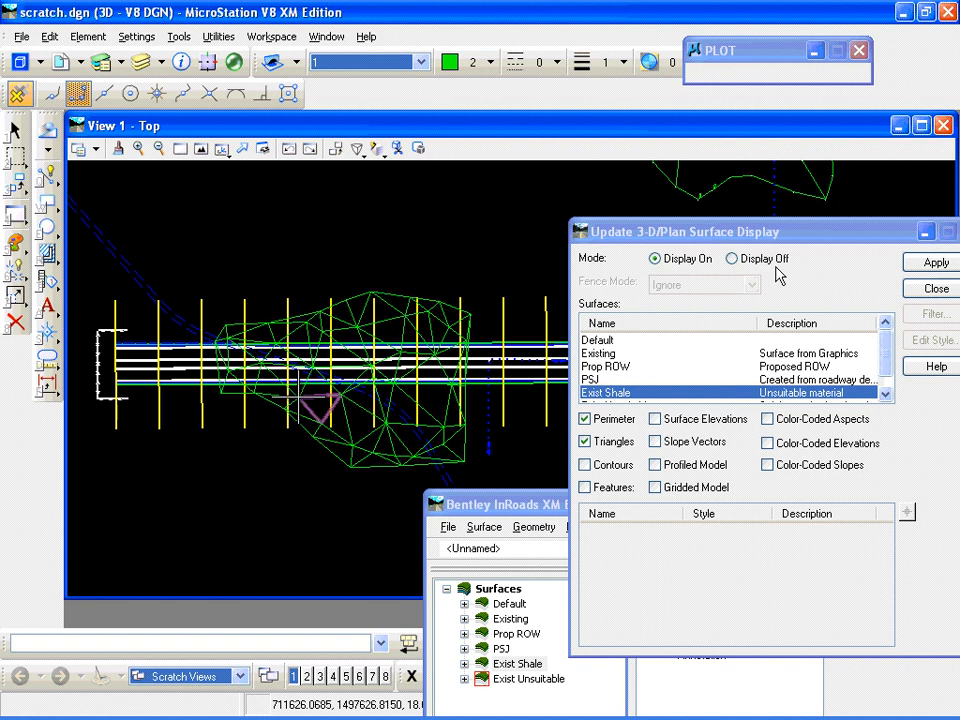
Turn off the plan display of the Exist Shale perimeter and triangles and close the surface display settings
drag(741, 221, 664, 199)
click(655, 232)
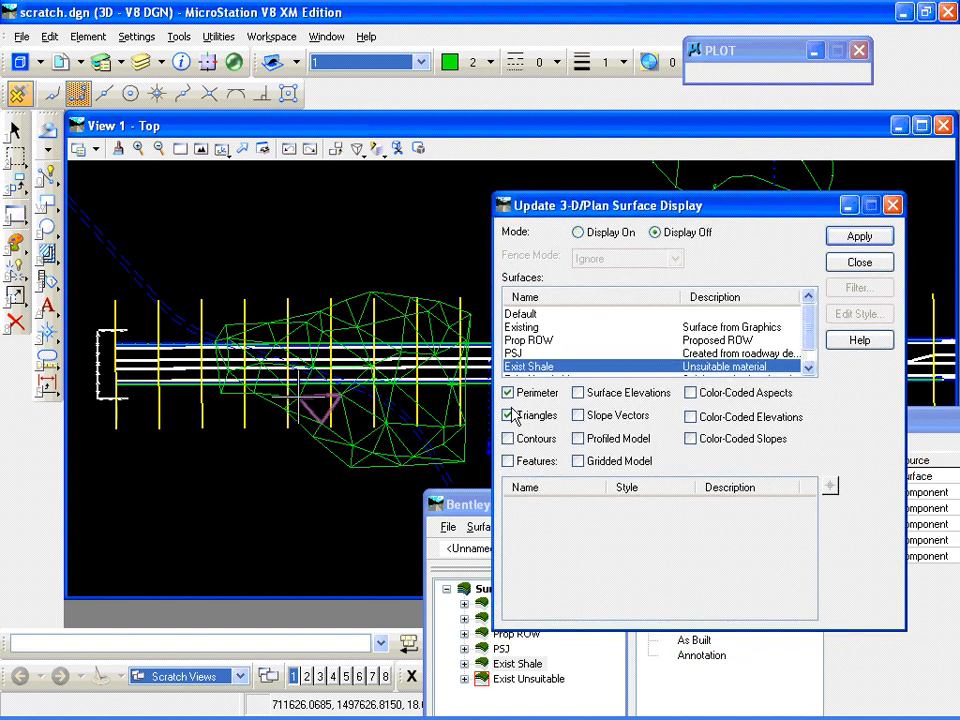
click(855, 241)
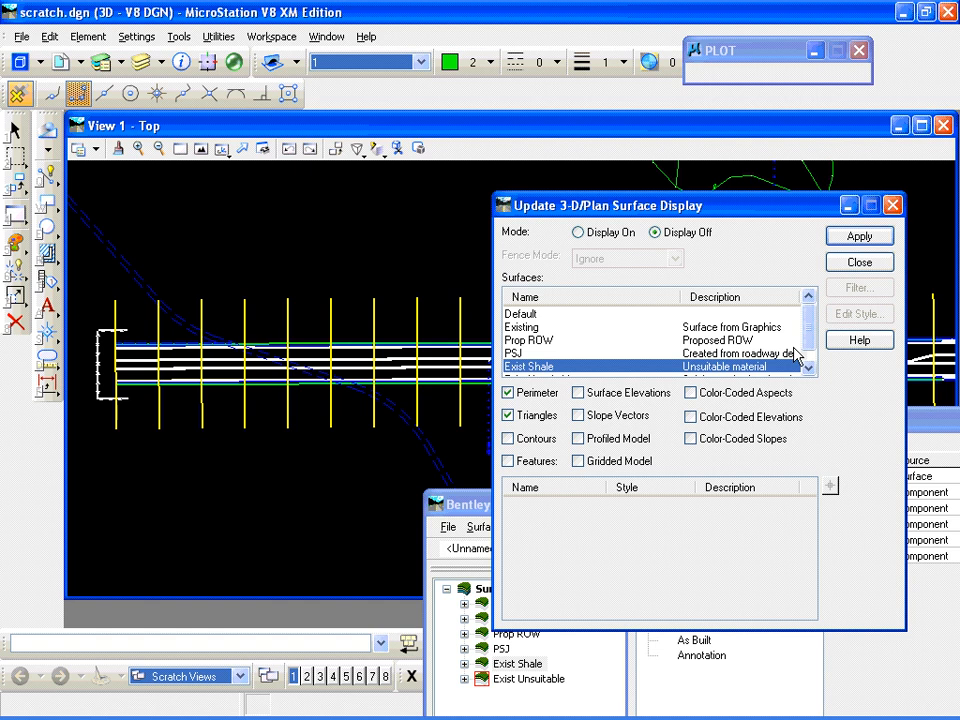
click(847, 268)
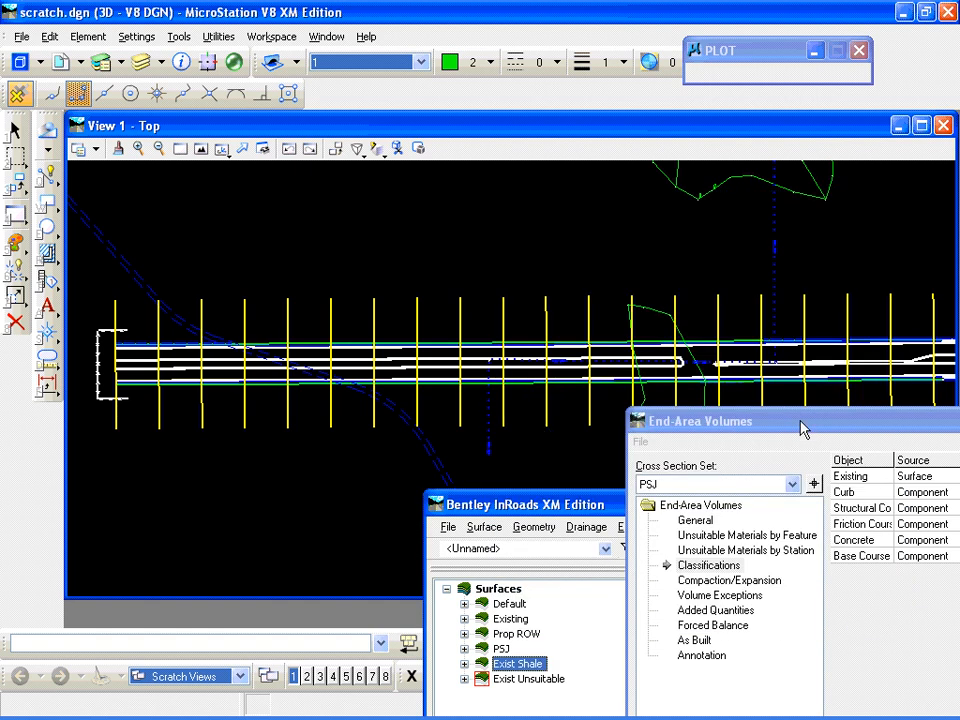
Update the PSJ cross sections to display the Exist Shale surface and close the Update Cross Section dialog
drag(729, 423, 863, 652)
click(641, 527)
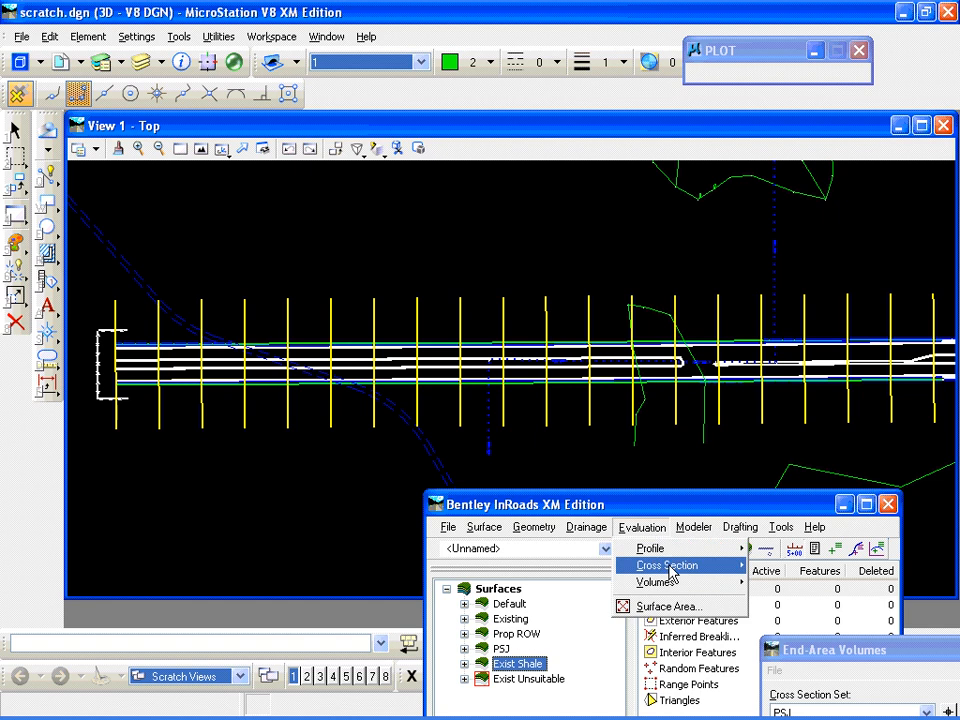
mouse_move(670, 572)
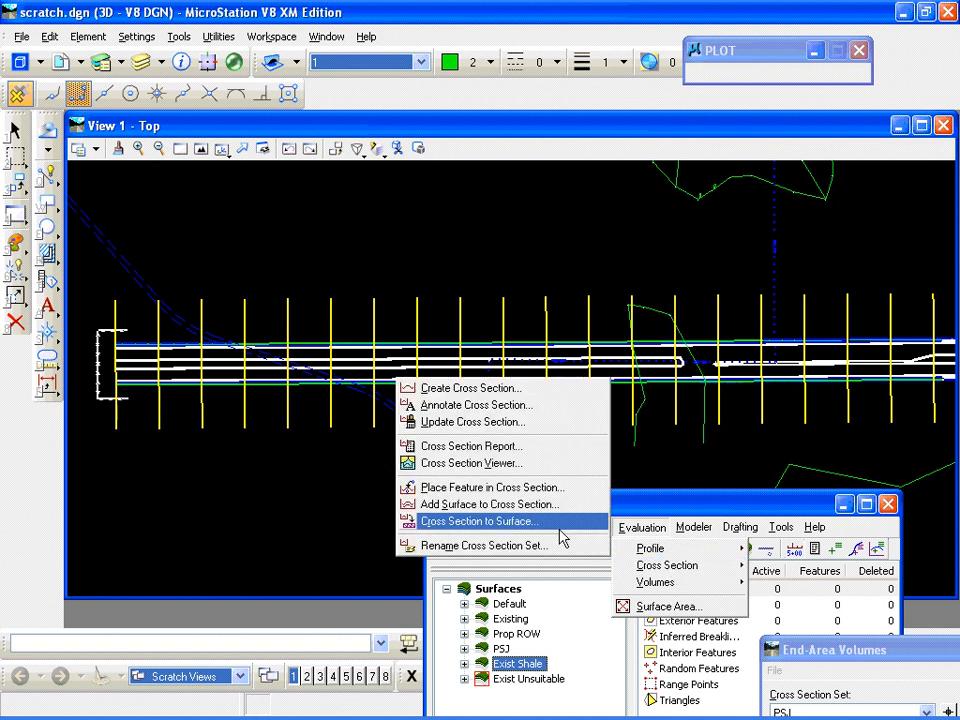
click(495, 427)
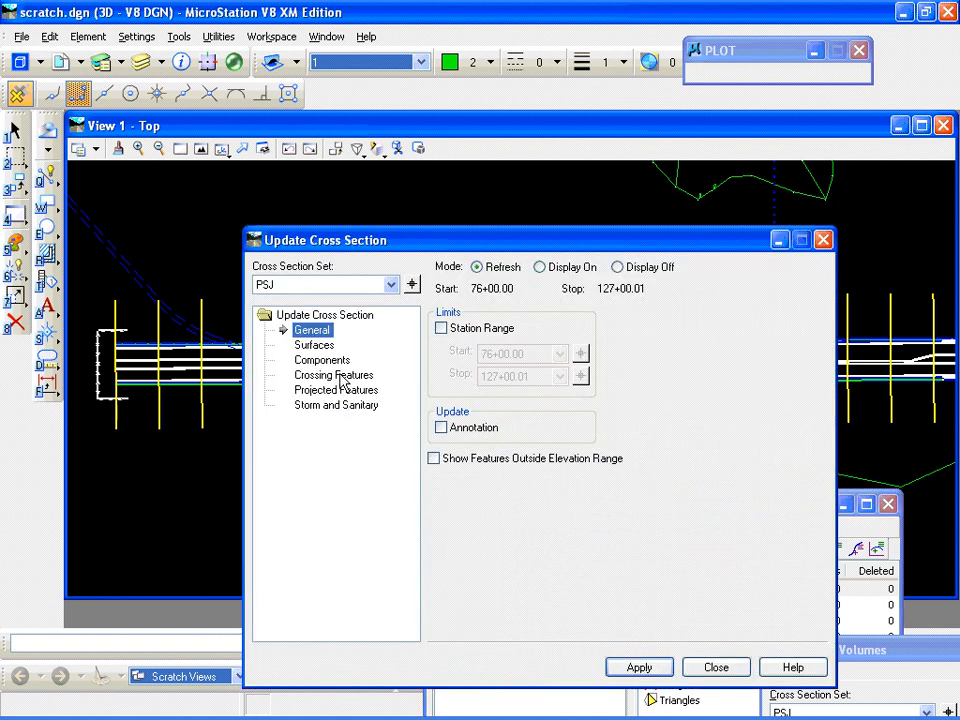
click(325, 345)
click(541, 268)
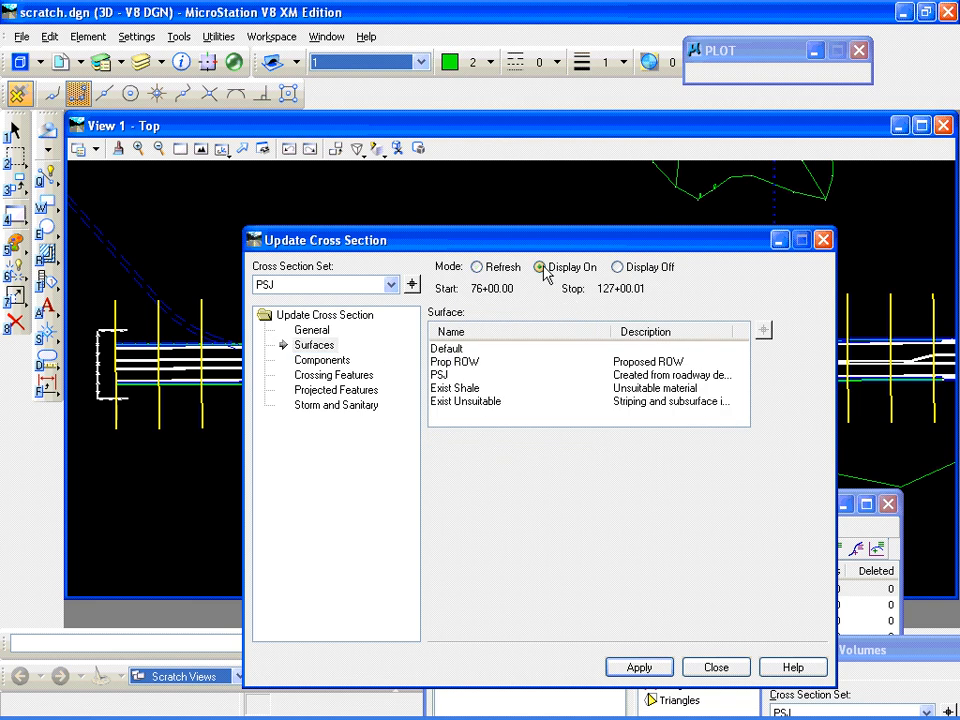
click(485, 388)
click(632, 667)
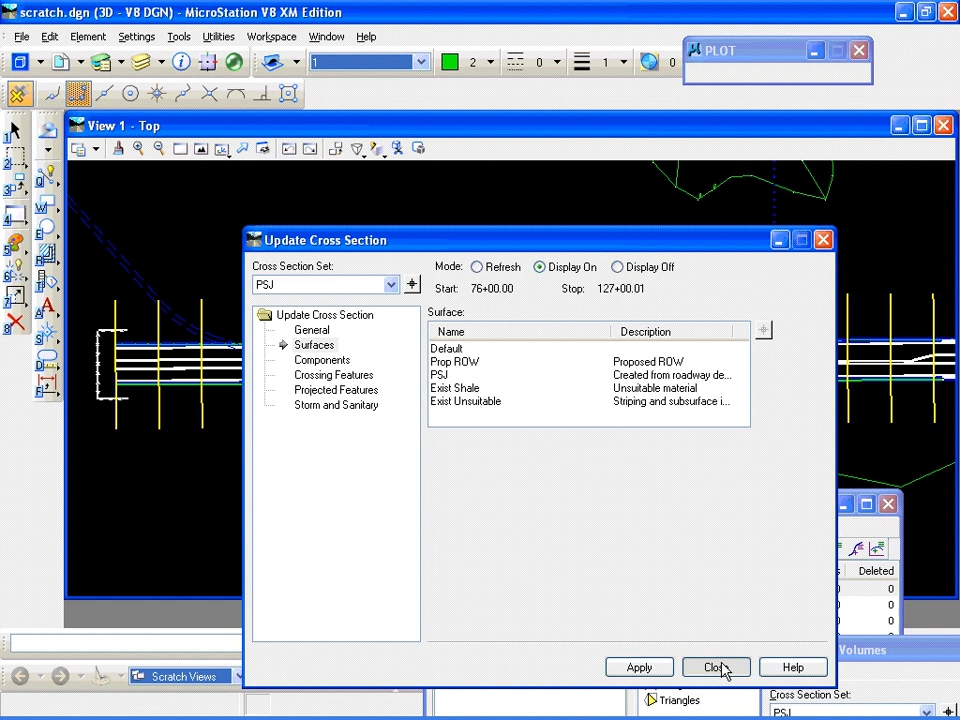
click(722, 670)
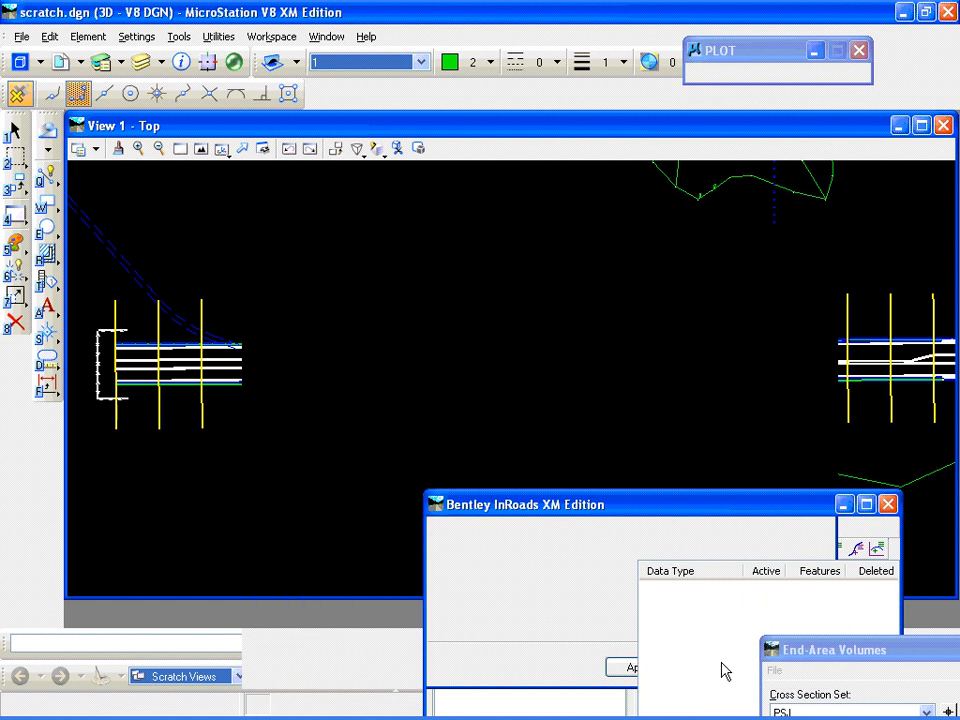
Examine the updated PSJ cross sections around station 84+00 with the Exist Shale surface displayed
click(200, 148)
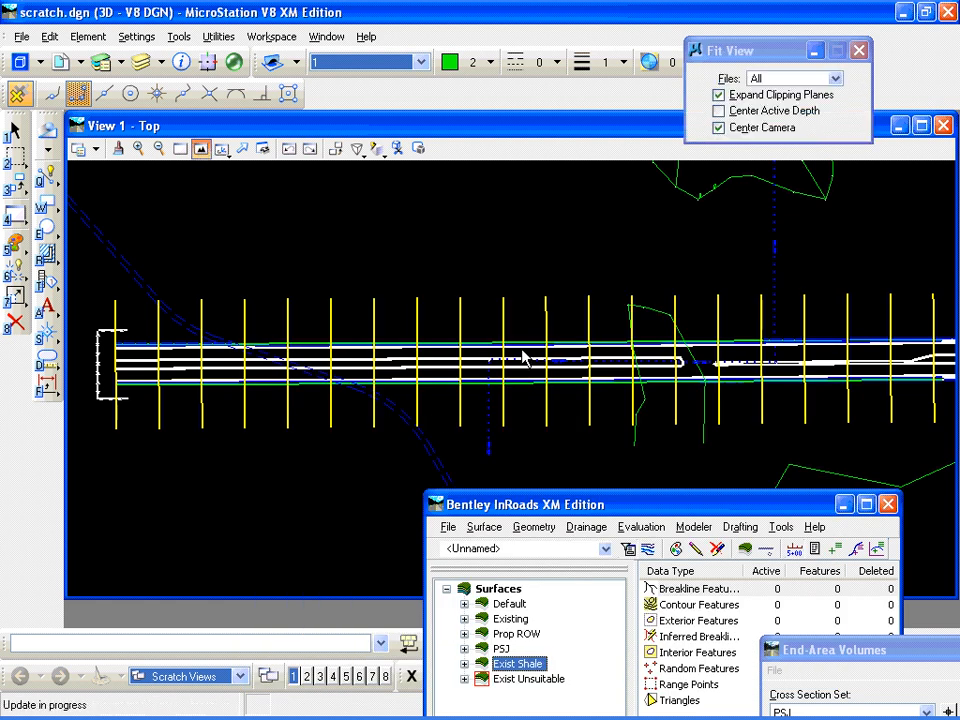
click(180, 148)
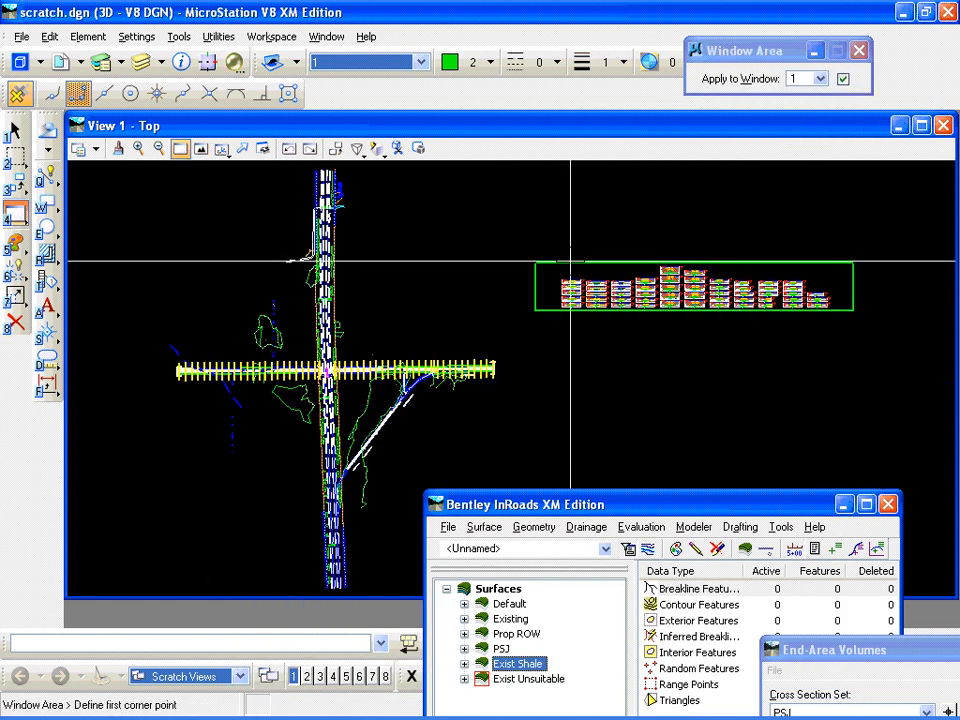
click(569, 259)
click(648, 317)
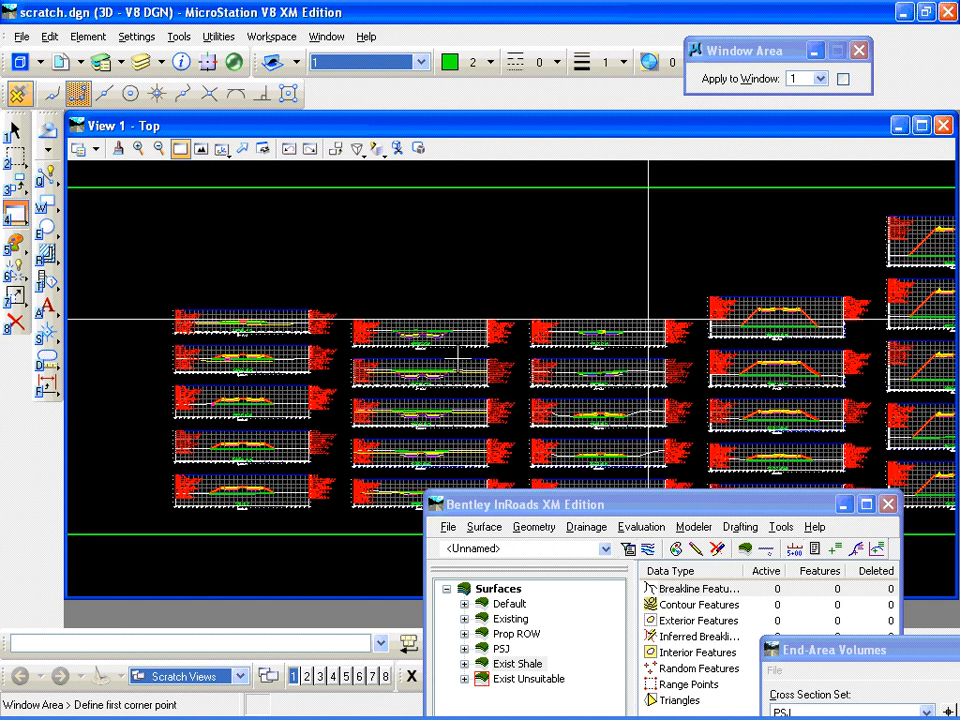
click(424, 371)
click(434, 448)
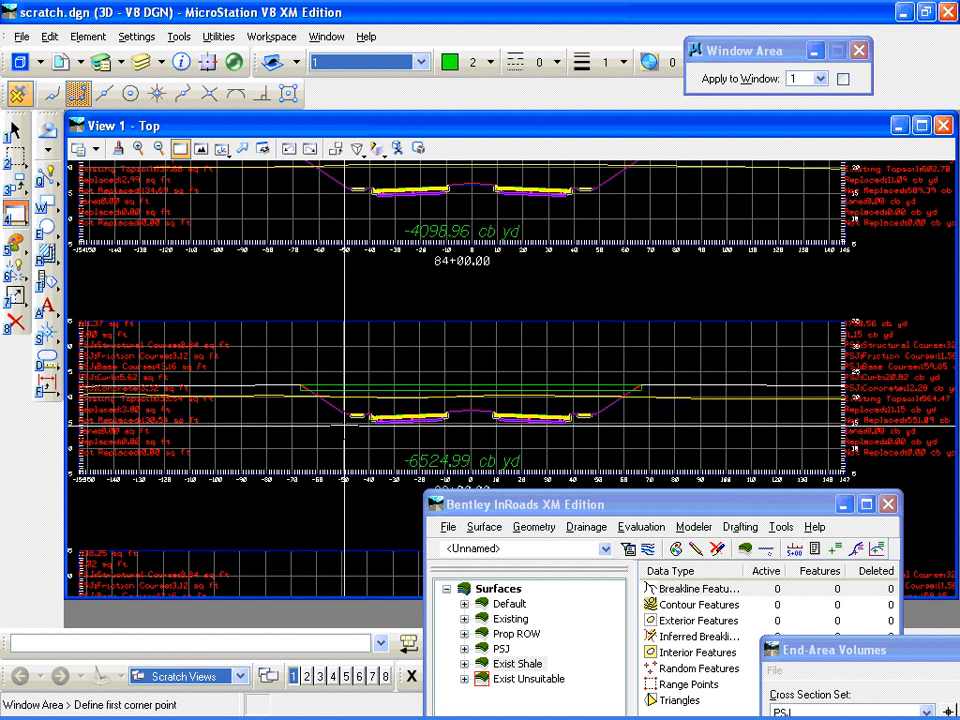
key(ctrl+p)
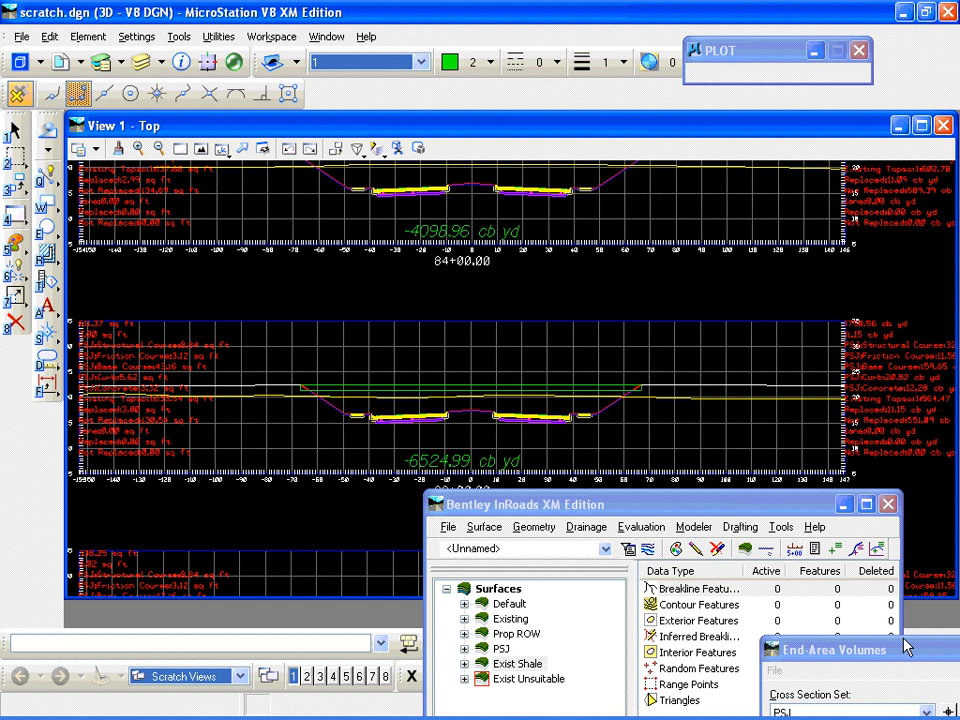
Close End-Area Volumes while saving the modified parameter values, and reopen it for the PSJ cross section set
drag(904, 643, 414, 266)
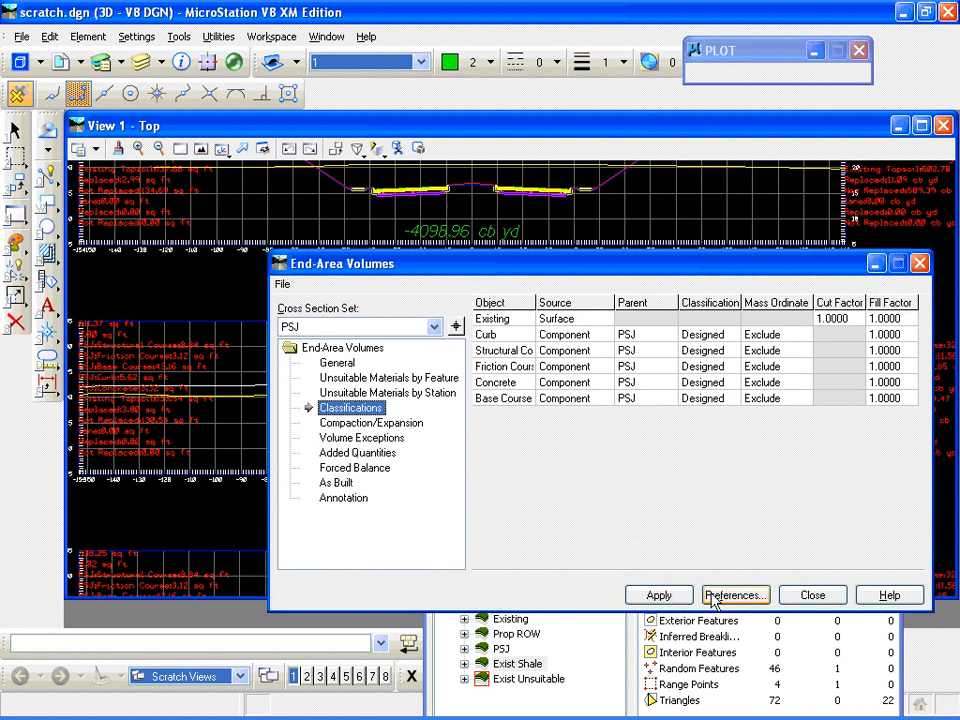
click(812, 595)
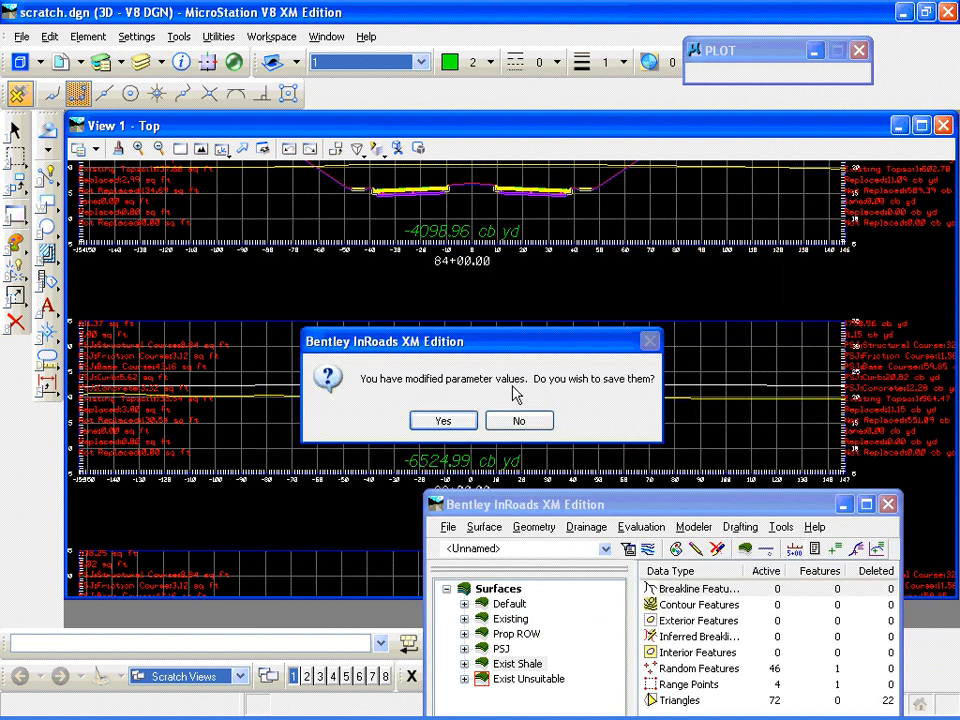
click(469, 420)
click(641, 527)
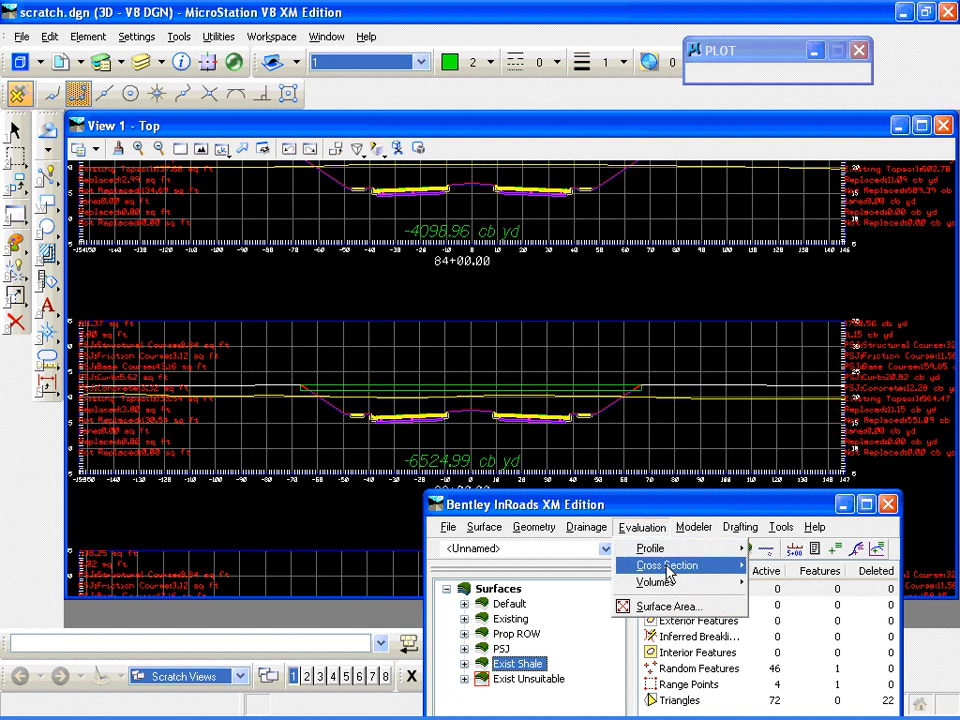
mouse_move(686, 582)
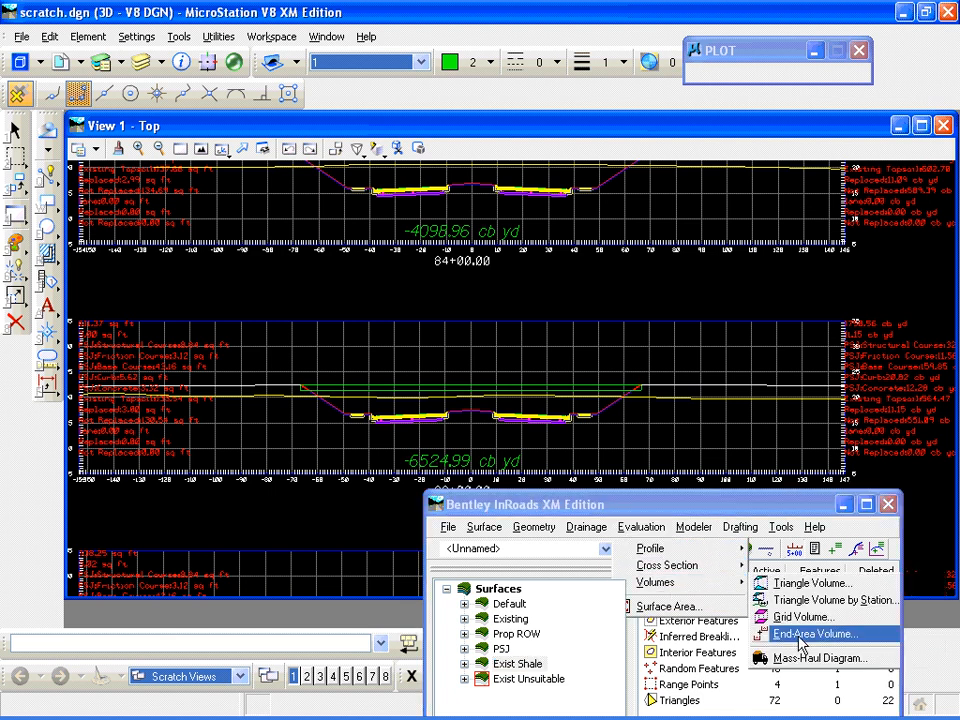
click(799, 636)
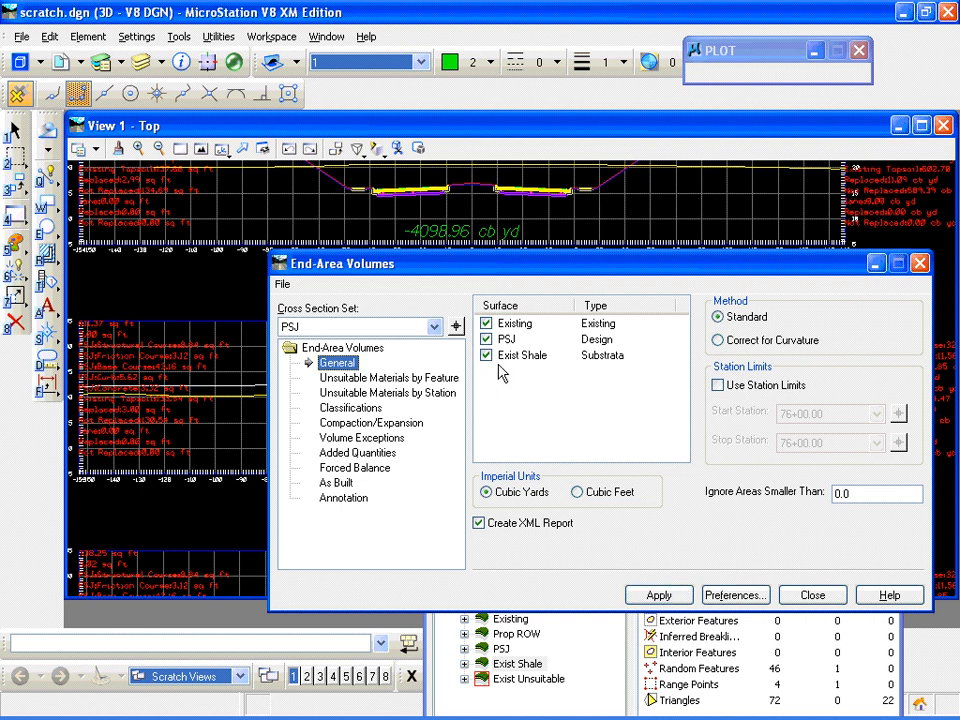
Classify the Exist Shale surface as Rock in the end-area volume classifications, keeping its mass ordinate on Include
click(370, 409)
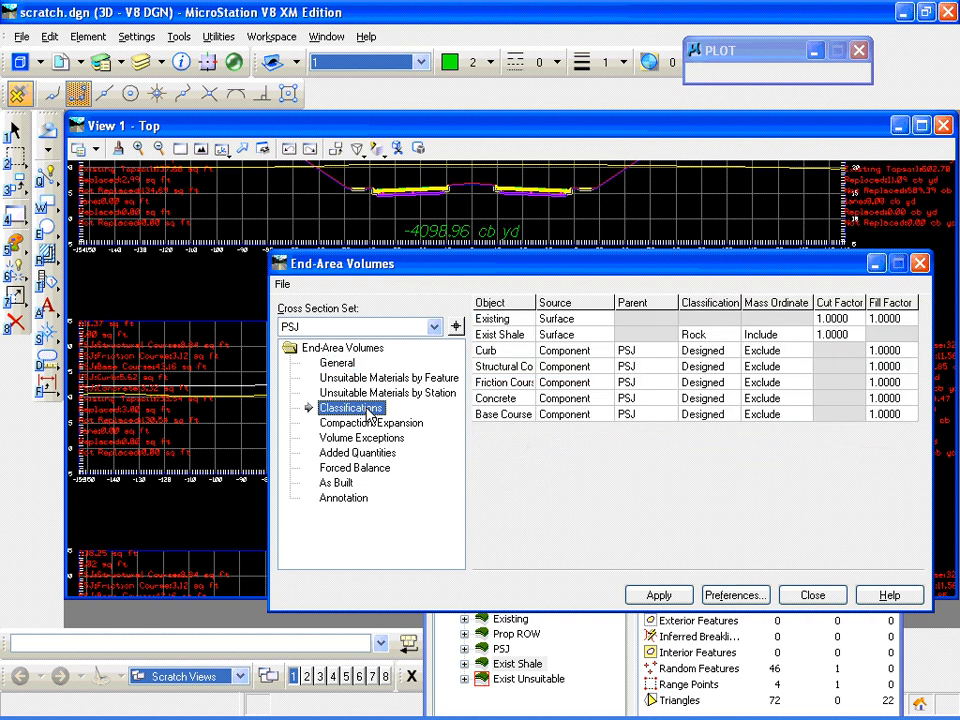
click(505, 334)
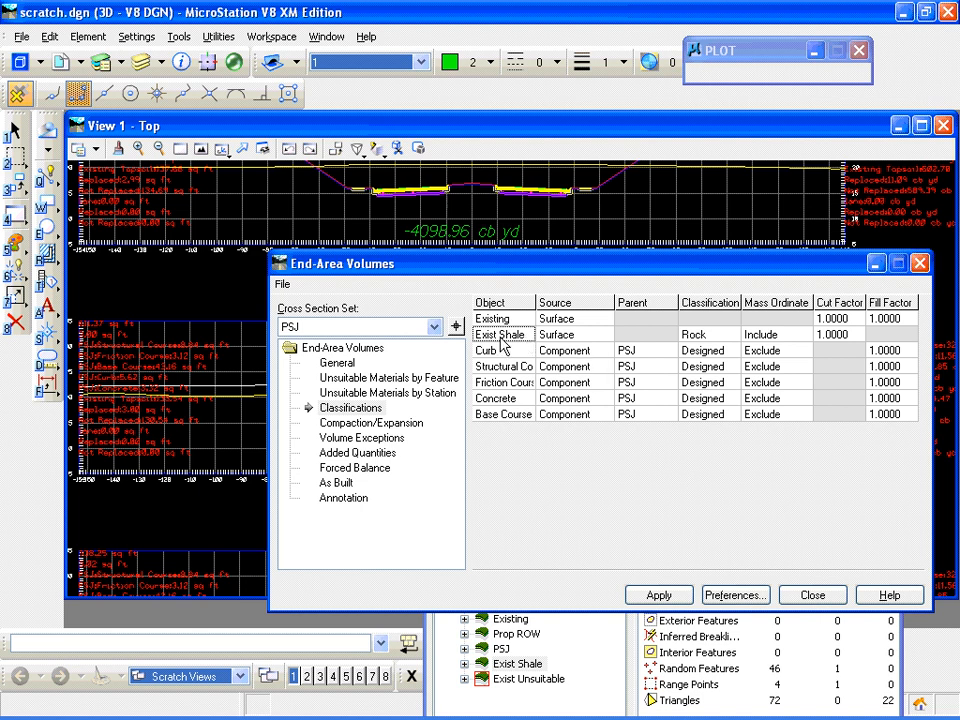
click(720, 335)
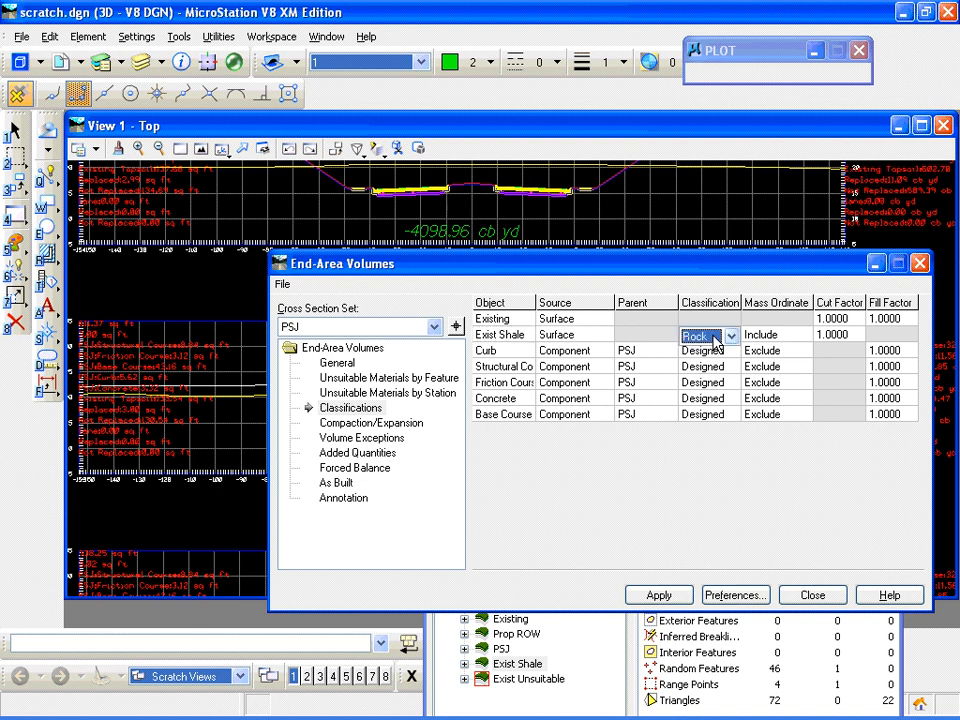
click(732, 336)
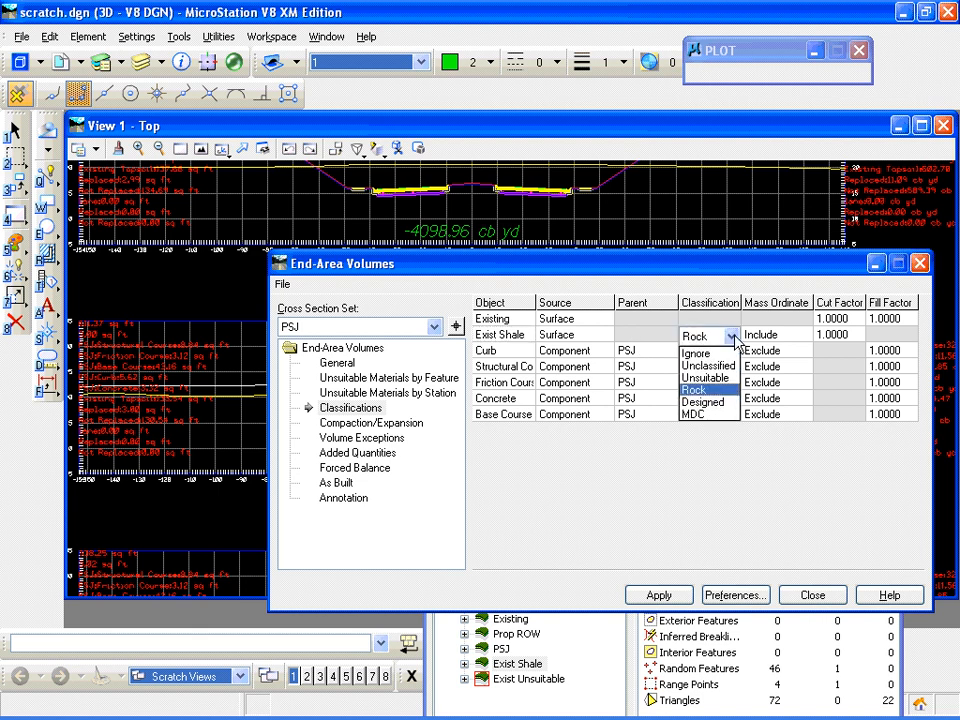
click(712, 390)
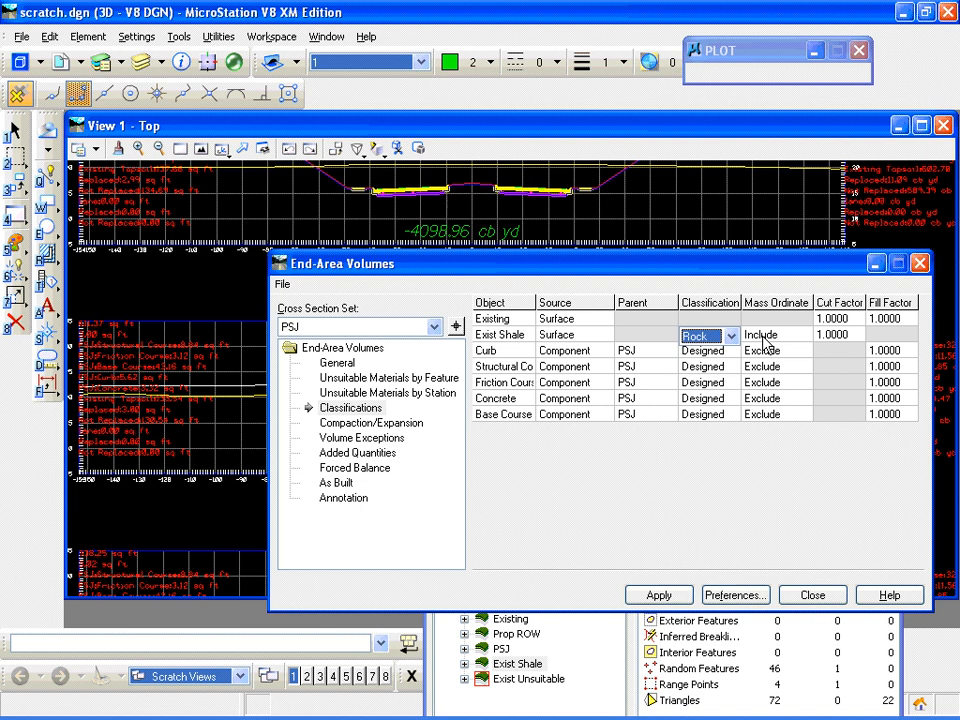
click(797, 336)
click(797, 336)
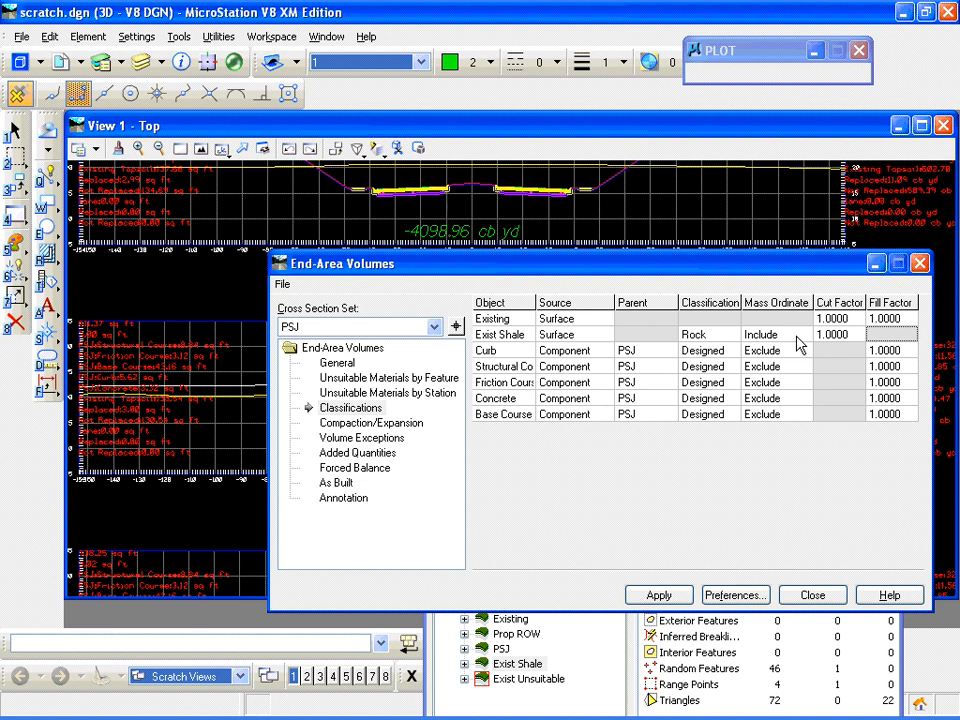
Compute the PSJ end-area volumes with the Exist Shale surface and minimize the resulting XML report
drag(447, 265, 467, 271)
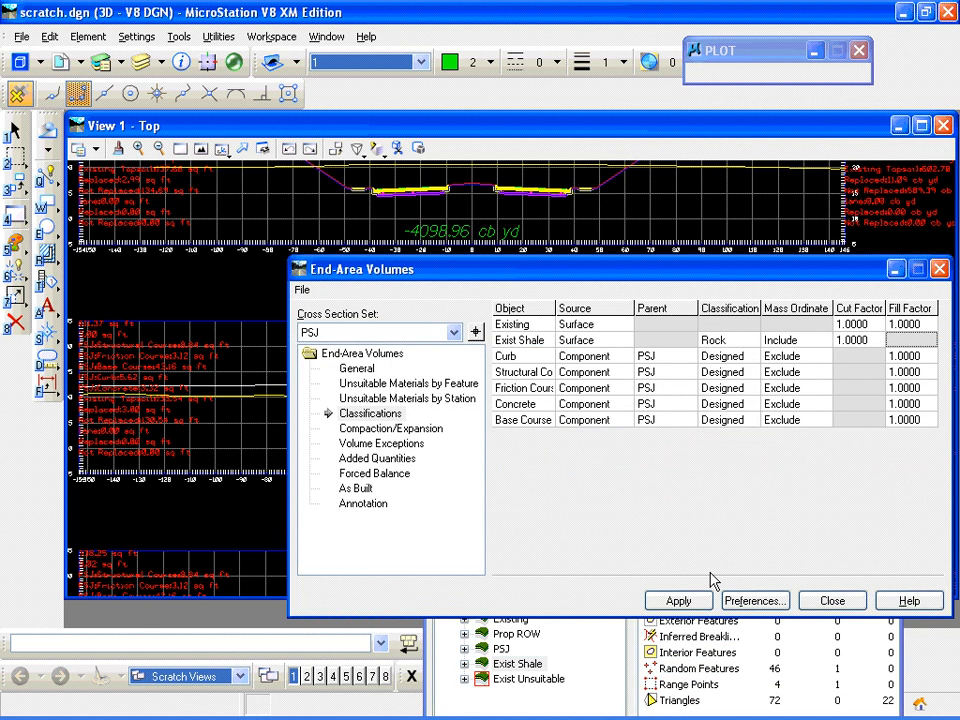
click(680, 601)
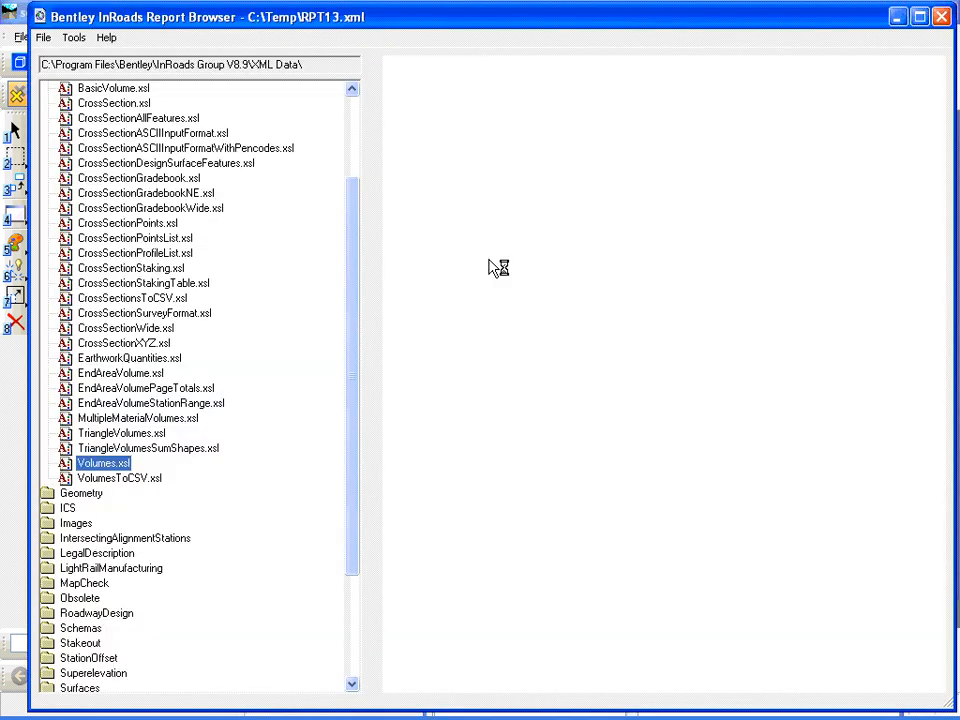
click(898, 17)
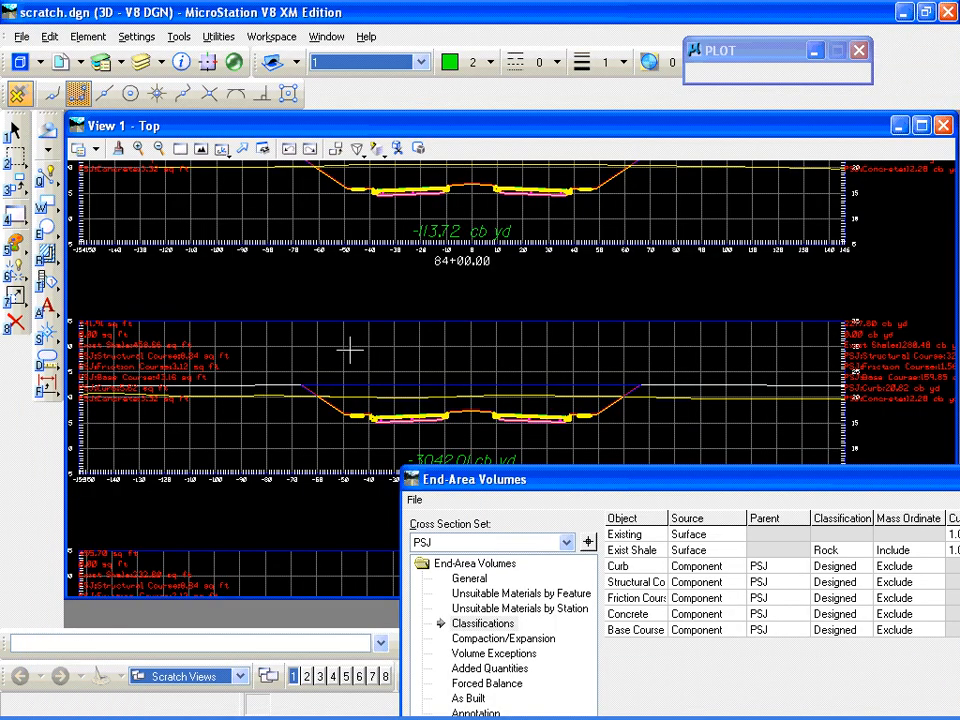
Measure the cut shapes by element in the cross section below station 84+00 and read its Exist Shale area annotation
drag(508, 424, 525, 508)
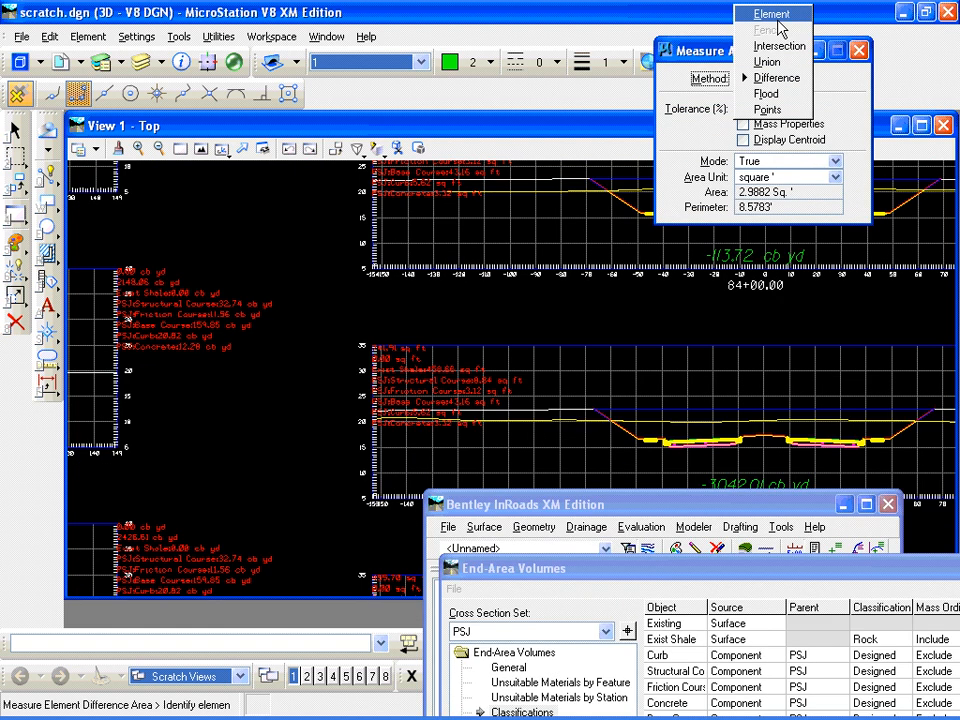
click(772, 14)
click(646, 423)
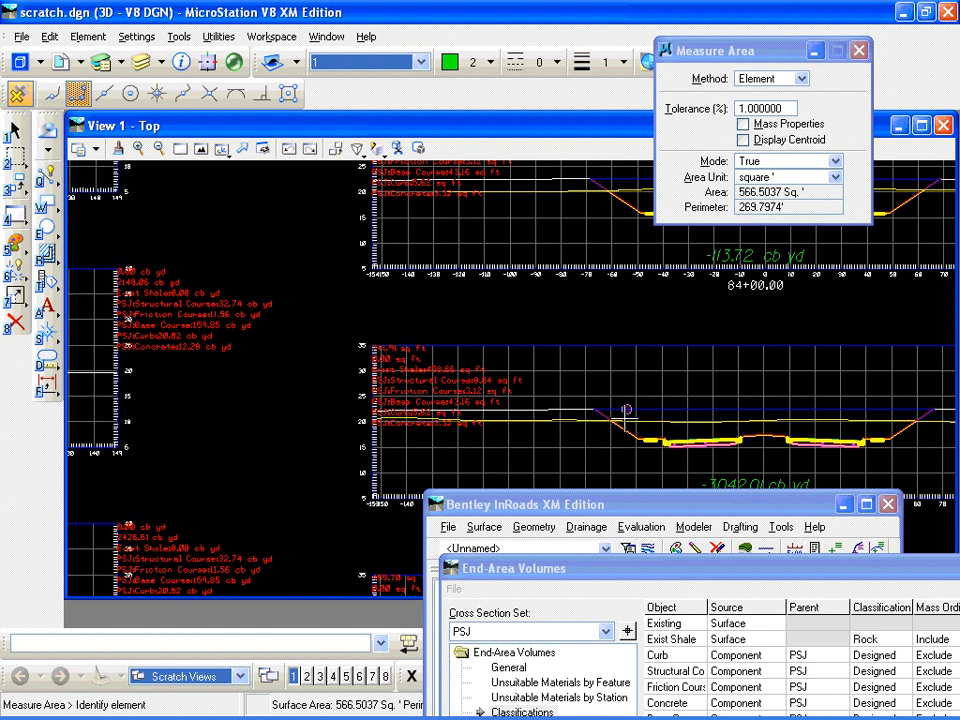
click(626, 429)
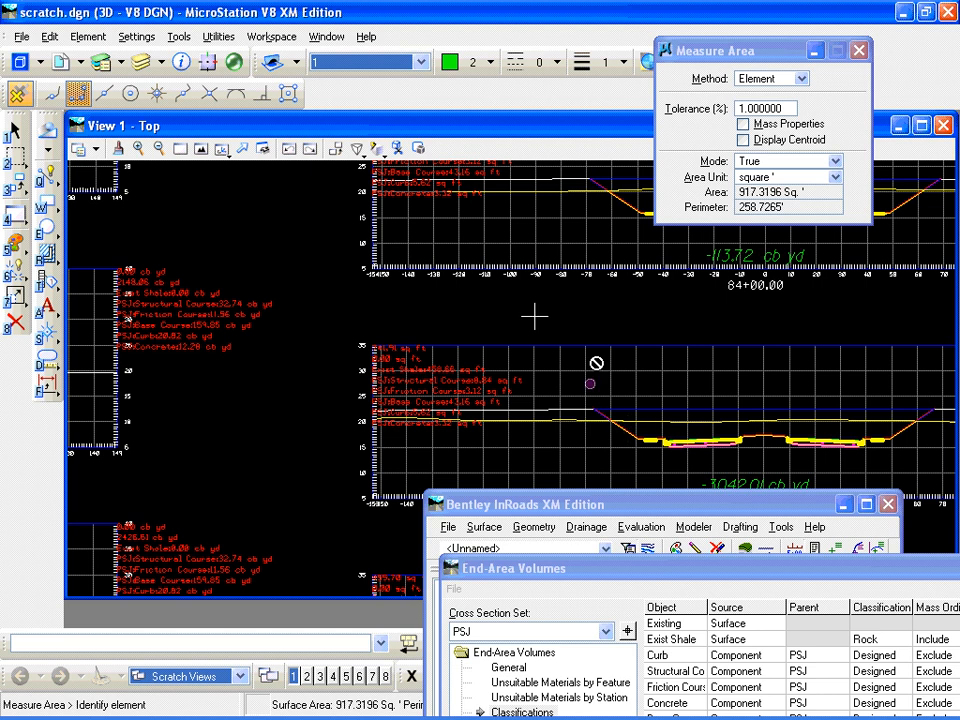
scroll(420, 374, up, 3)
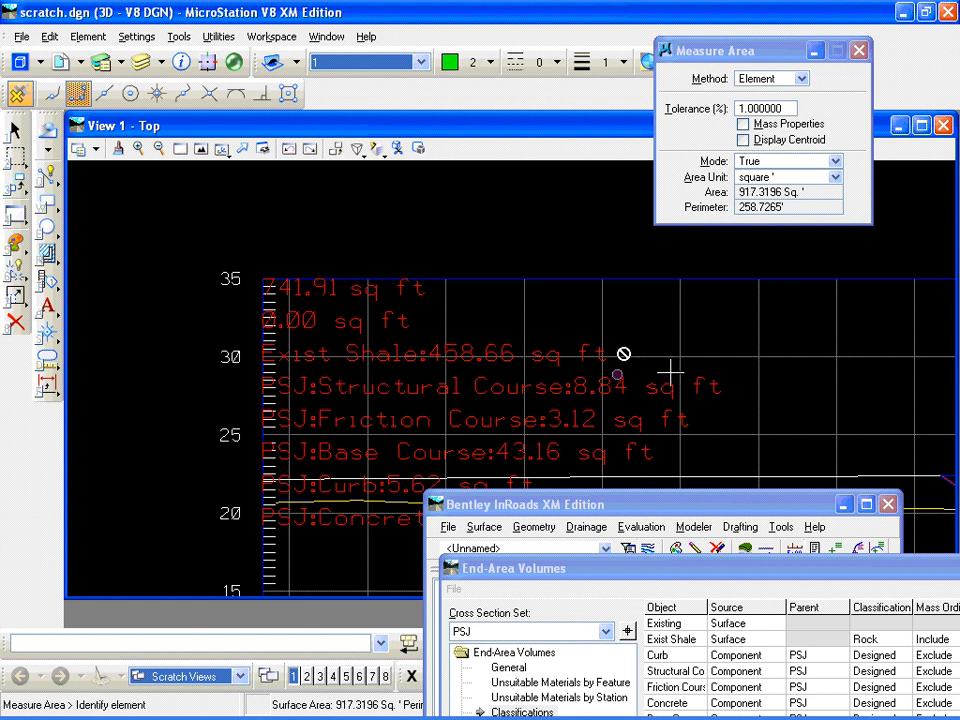
Measure the fill shape by element at station 79+00, read its area annotations, and return to the full drawing
scroll(765, 386, down, 5)
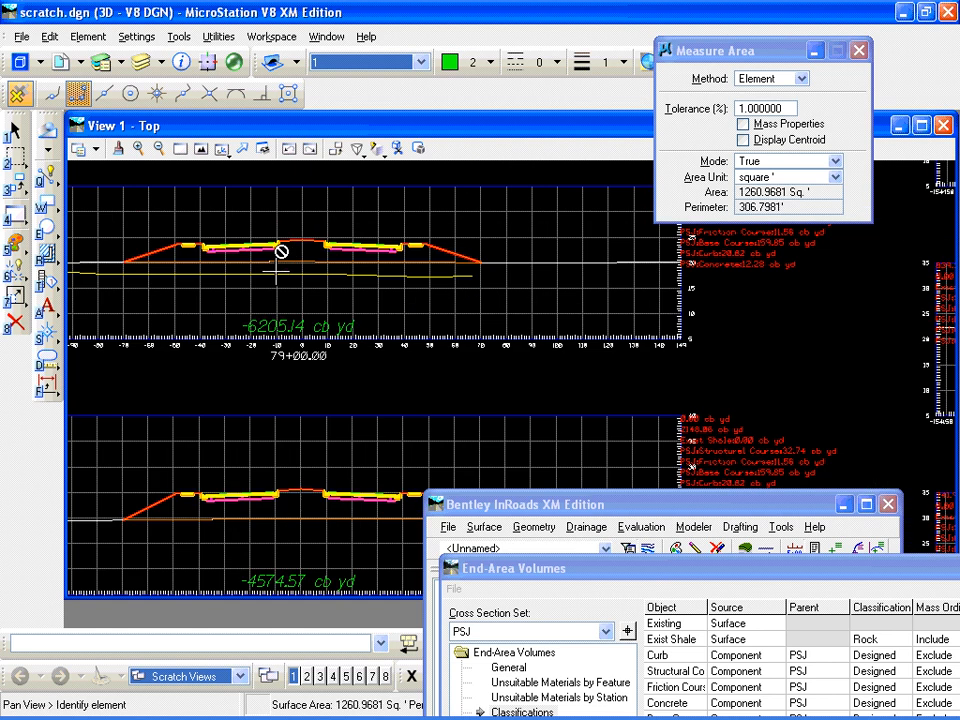
mouse_move(275, 272)
middle_down()
mouse_move(308, 296)
mouse_move(429, 318)
middle_up()
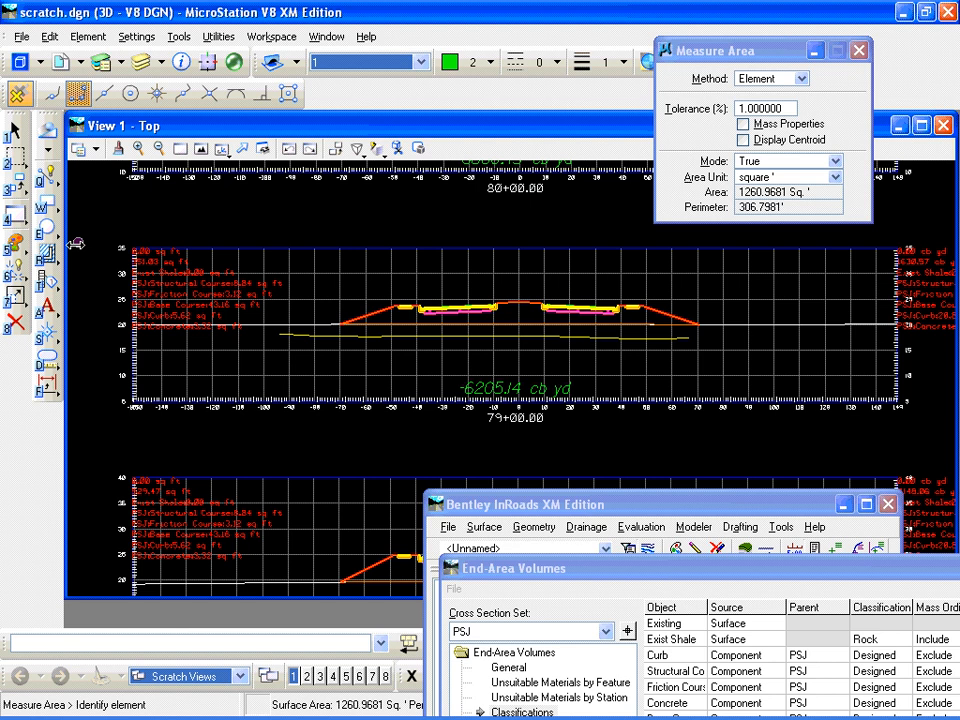
click(385, 307)
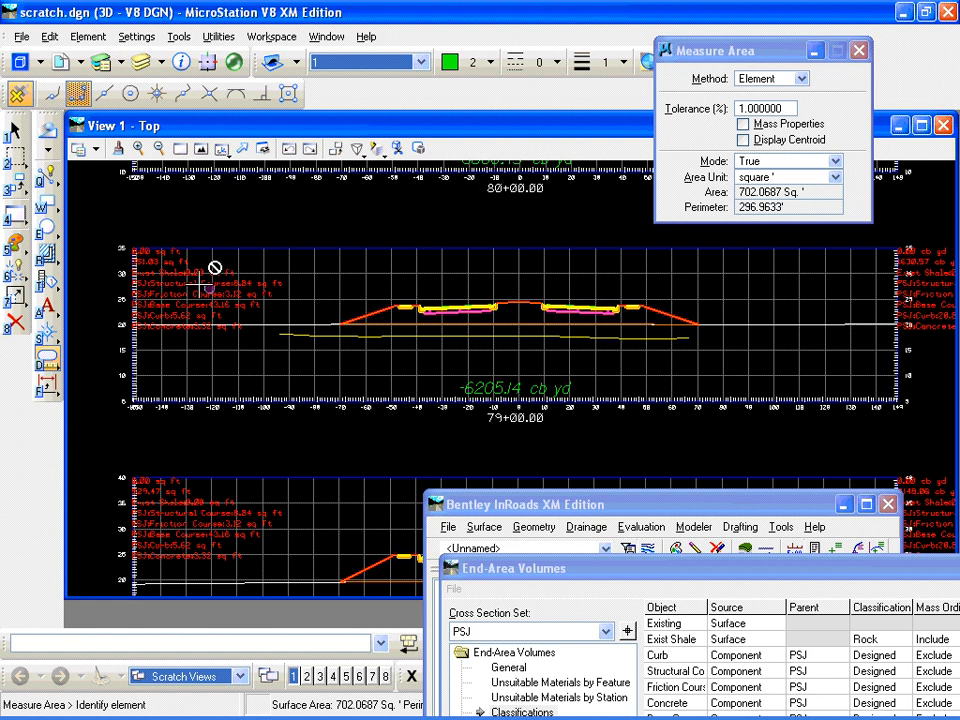
scroll(212, 268, up, 2)
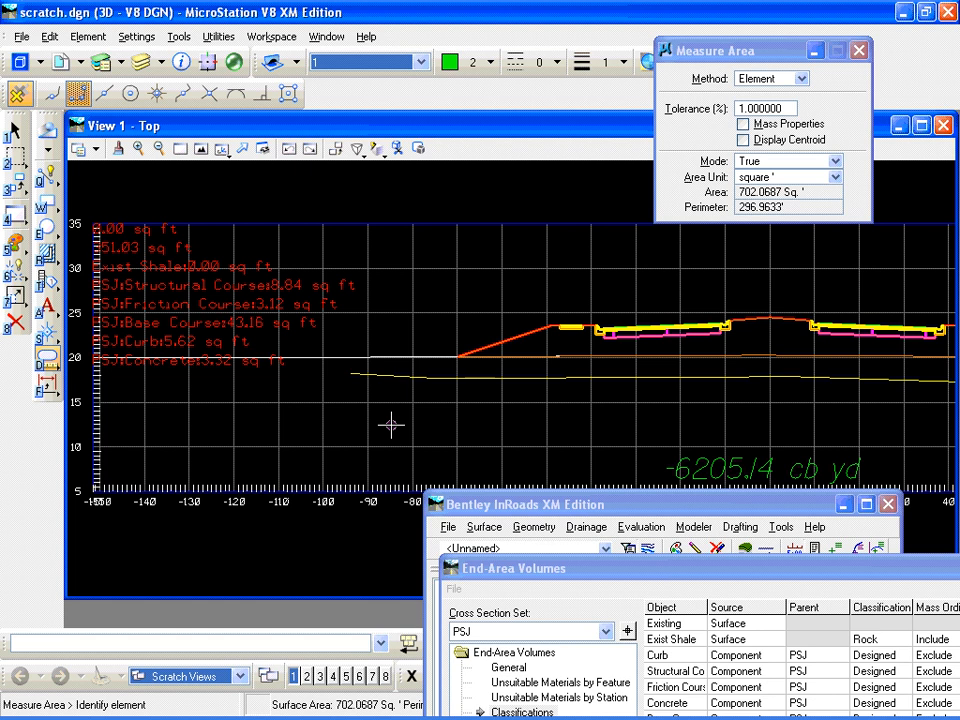
click(204, 152)
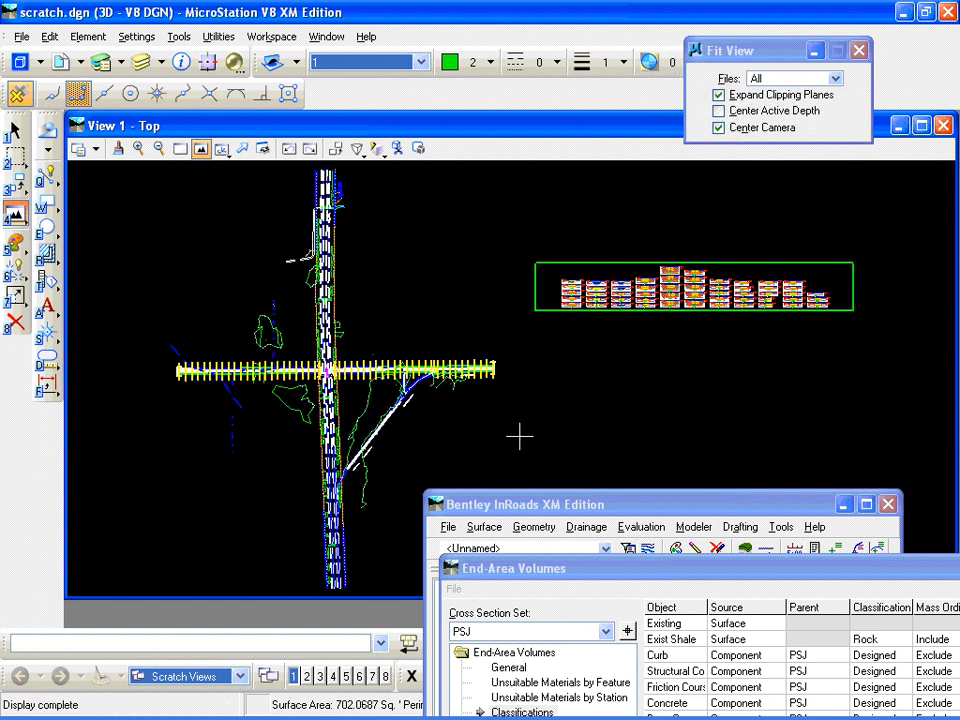
drag(705, 578, 800, 358)
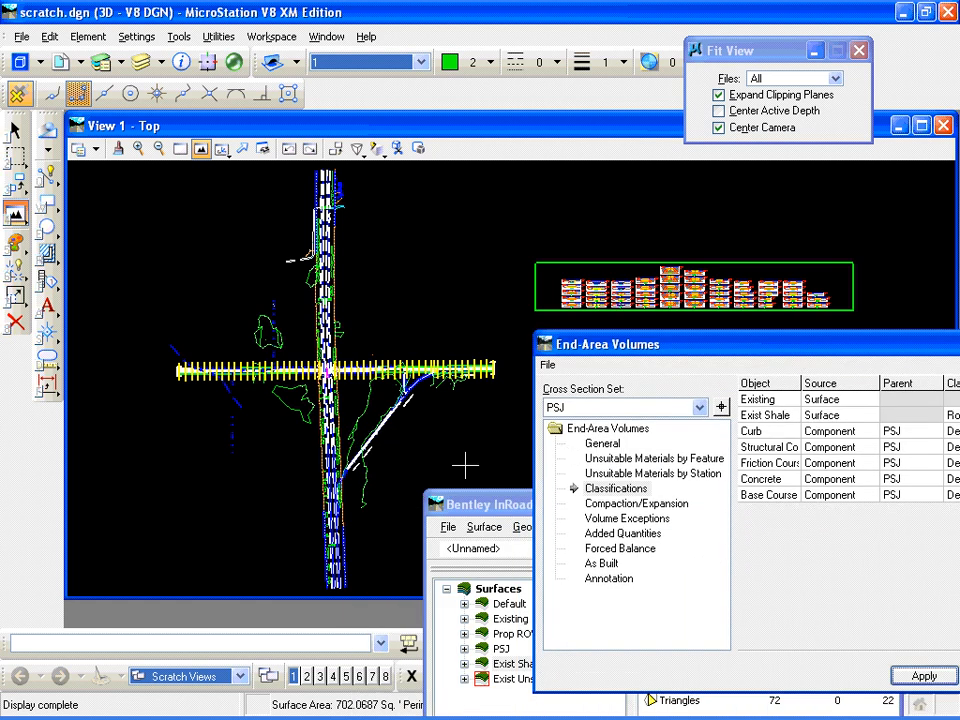
key(alt+Tab)
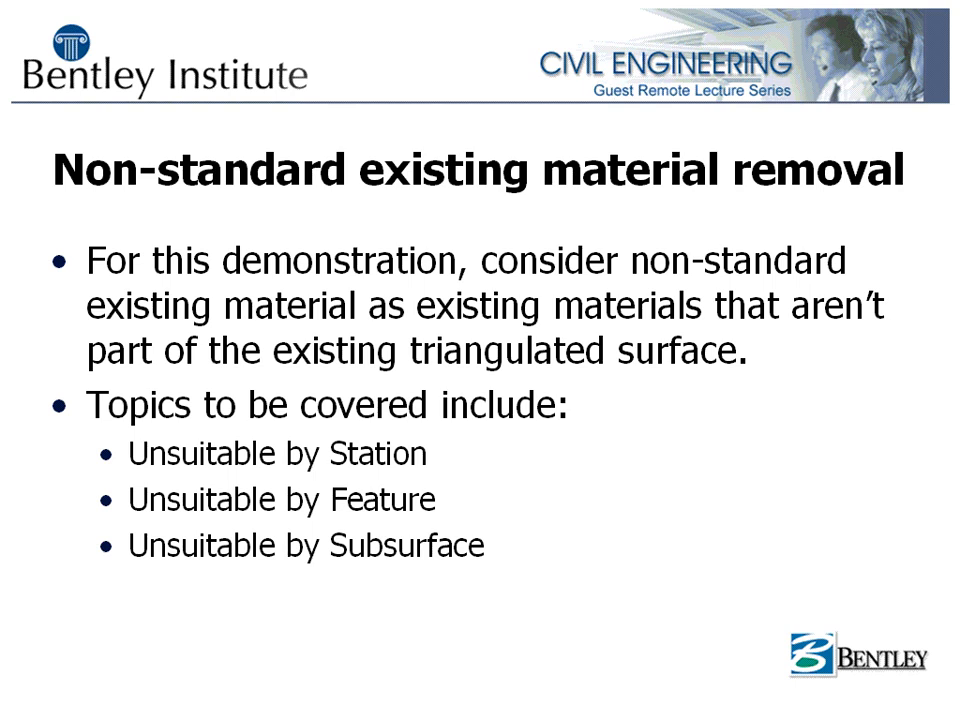
key(Right)
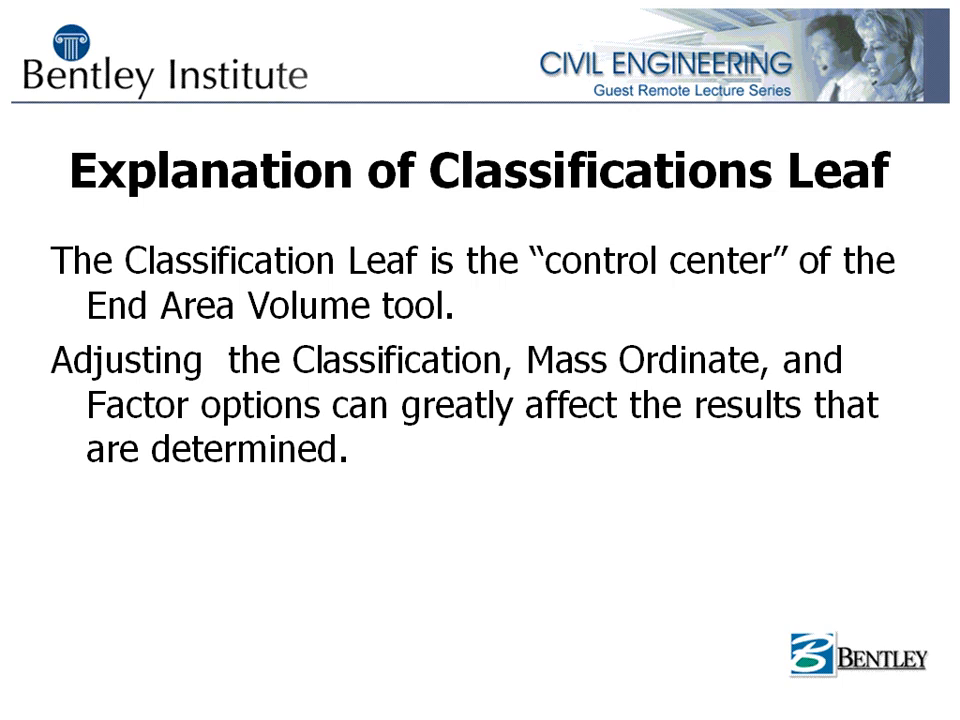
key(alt+Tab)
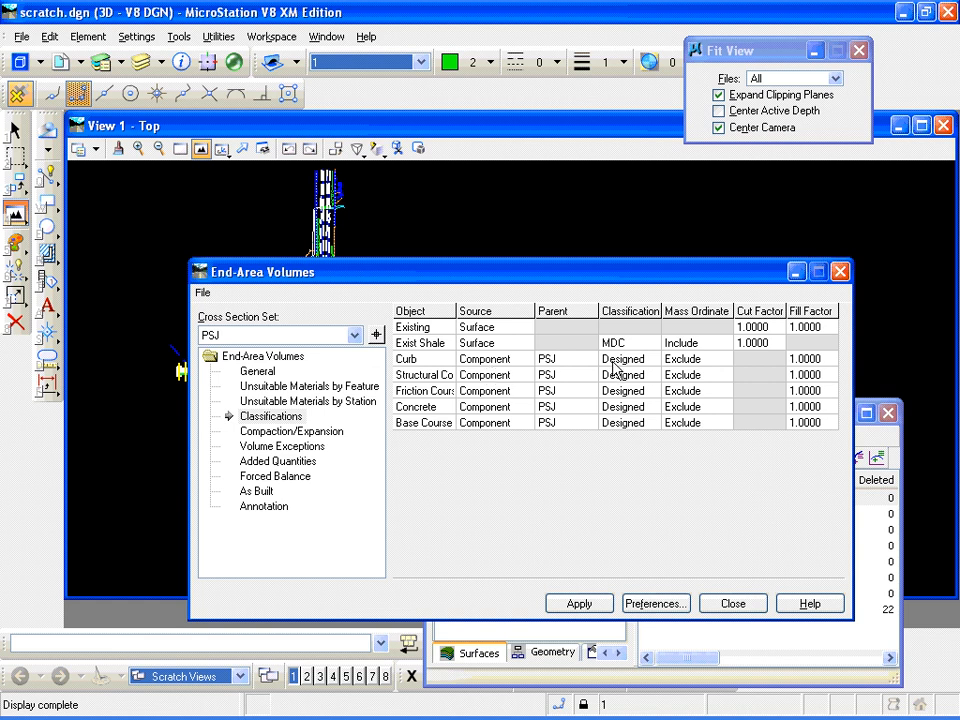
Try the Unsuitable and Unclassified classifications for the Exist Shale surface, and set its classification to Rock
click(650, 344)
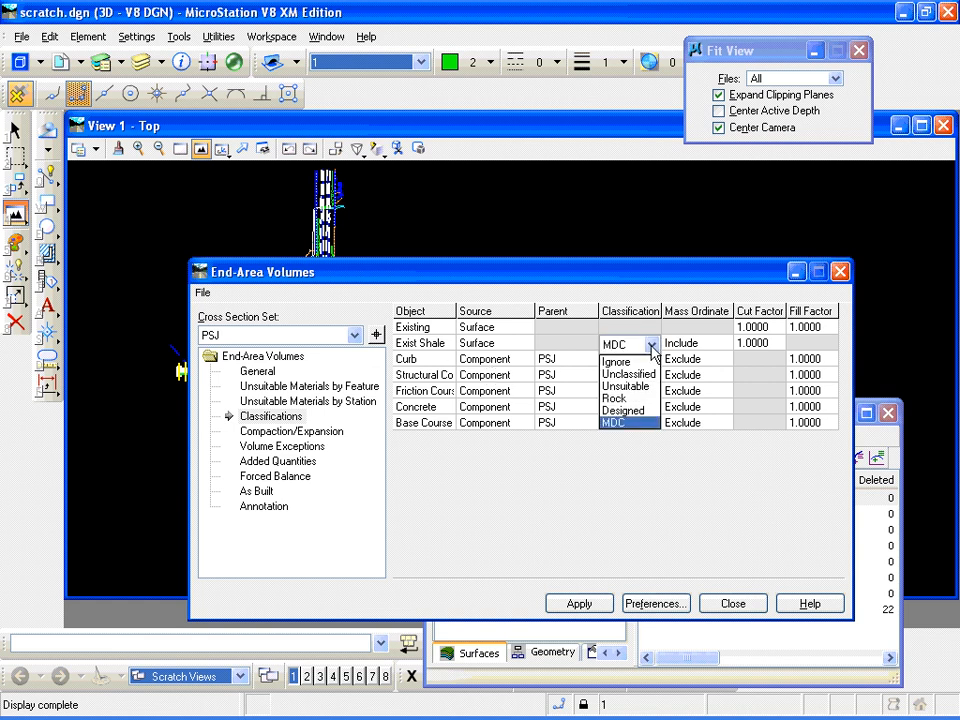
click(643, 388)
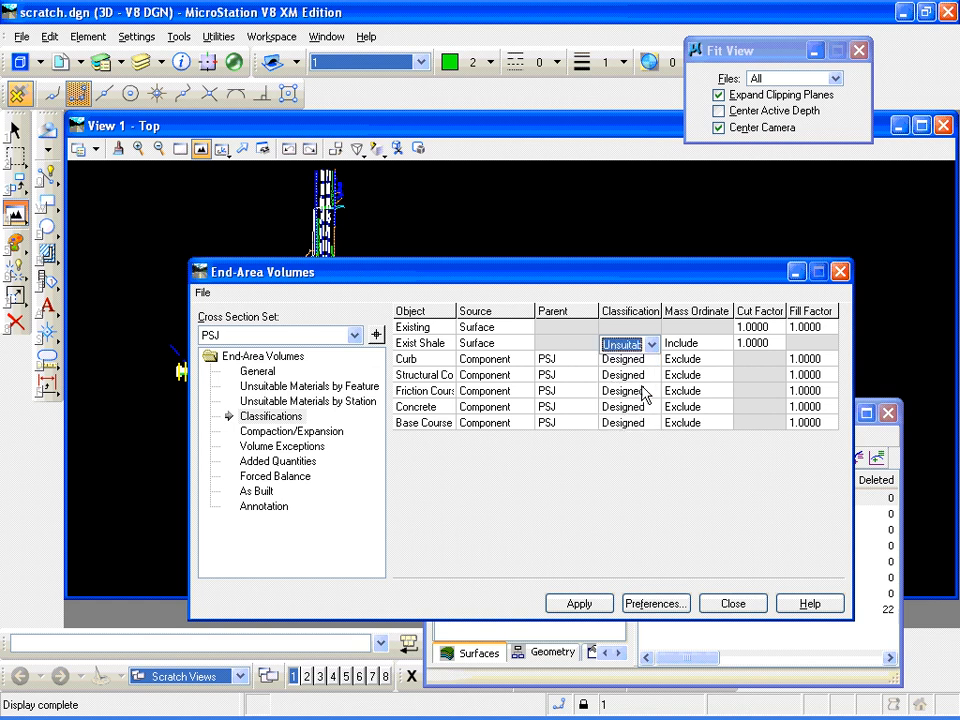
click(652, 345)
click(645, 374)
click(652, 345)
click(614, 398)
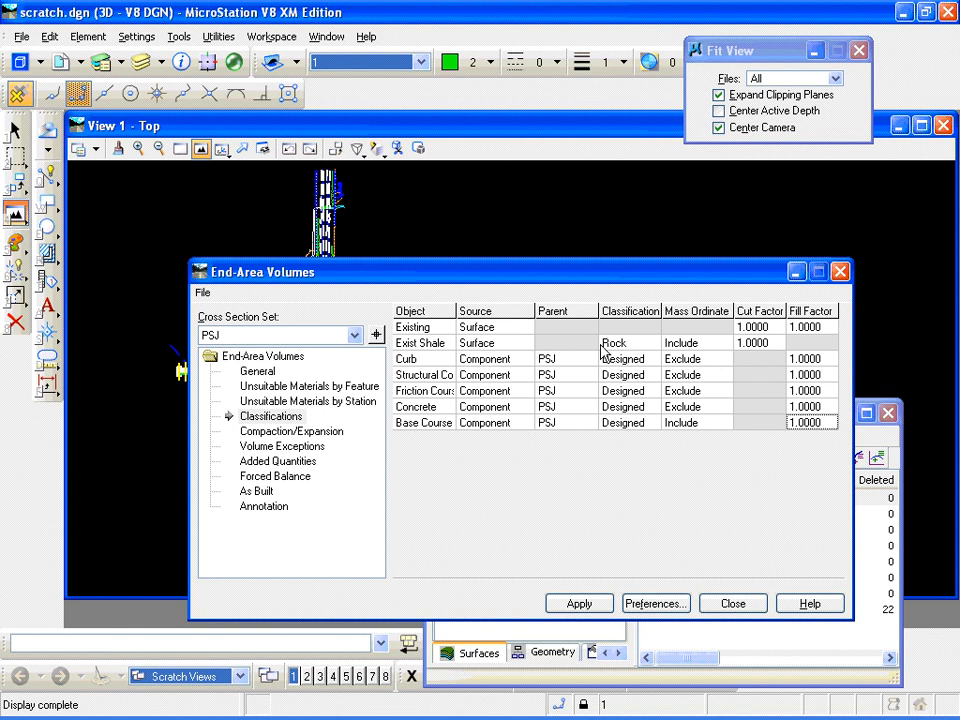
Review the classification options for the Exist Shale surface and set its classification to Ignore
click(652, 346)
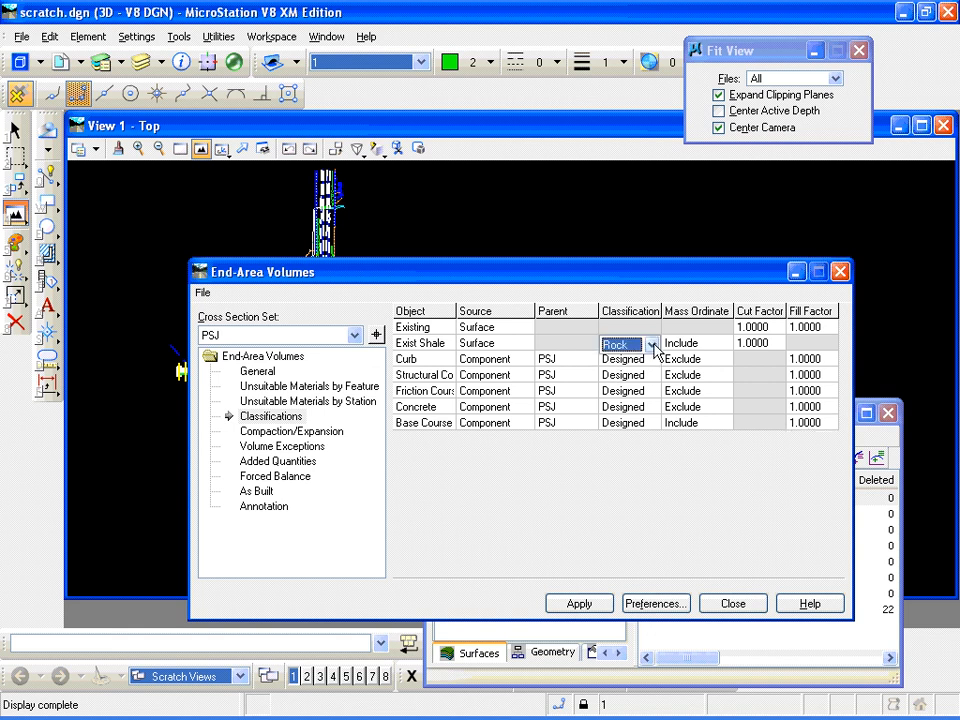
click(652, 345)
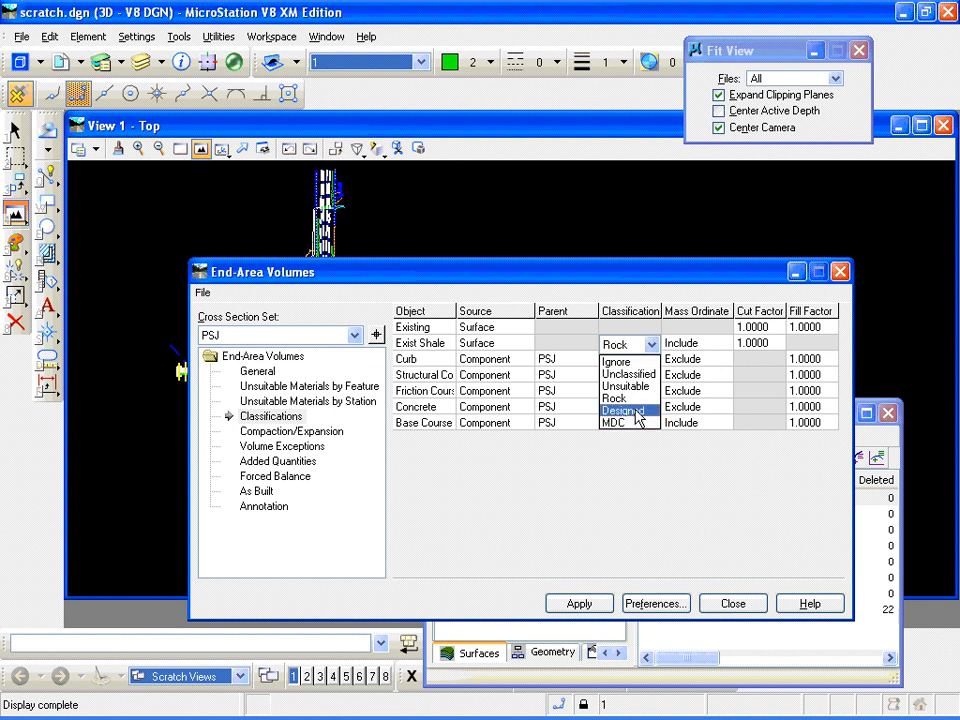
click(637, 411)
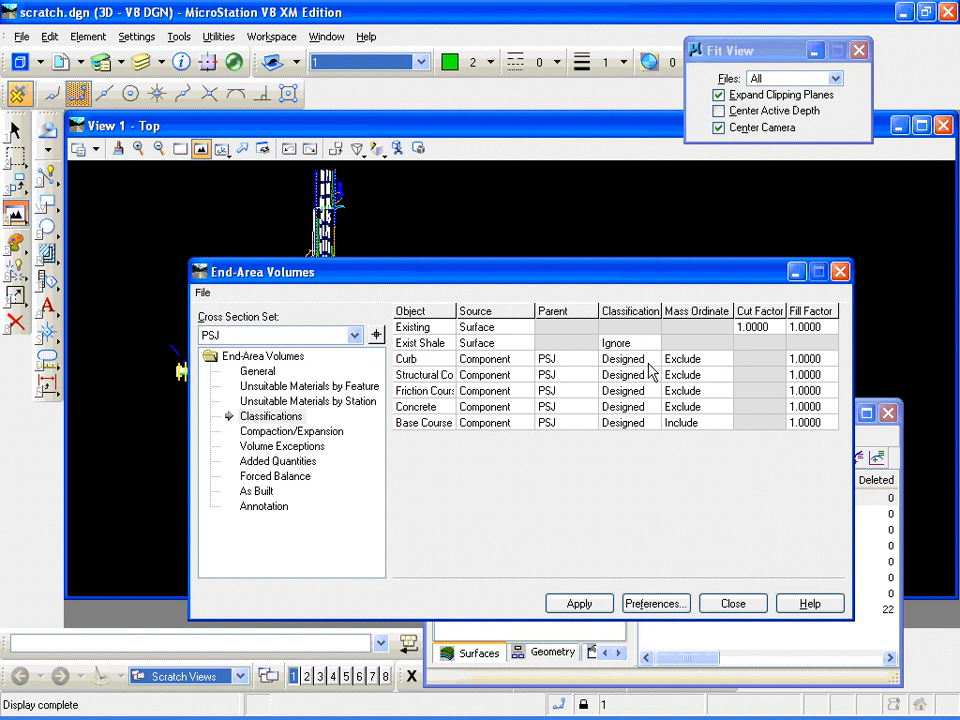
Exclude the Exist Shale surface from the end-area volume calculation and return to the classification settings
click(256, 372)
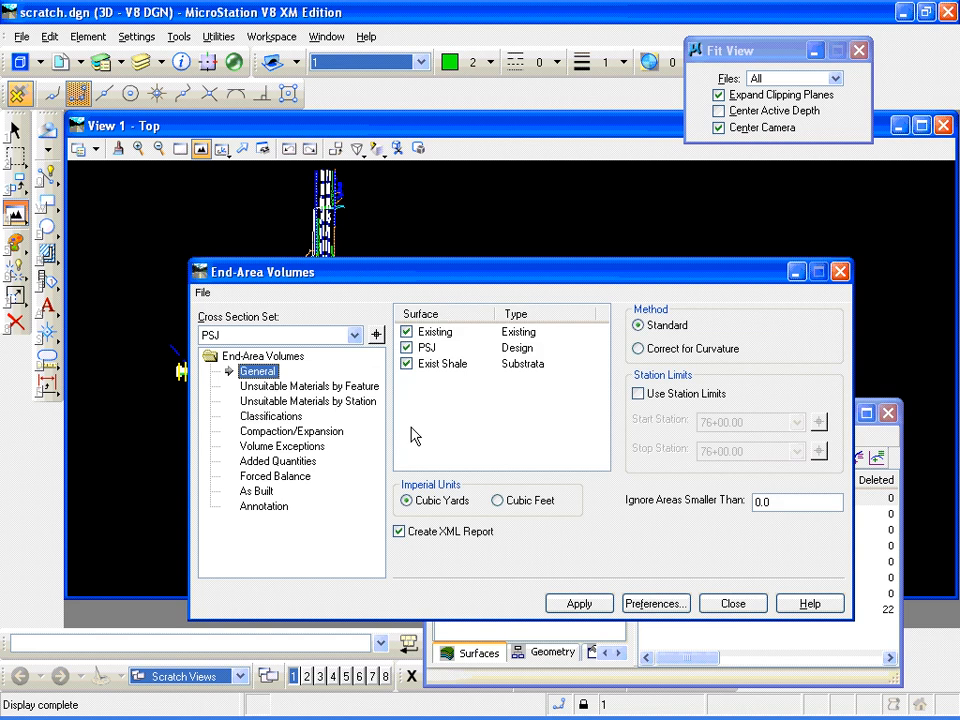
click(406, 364)
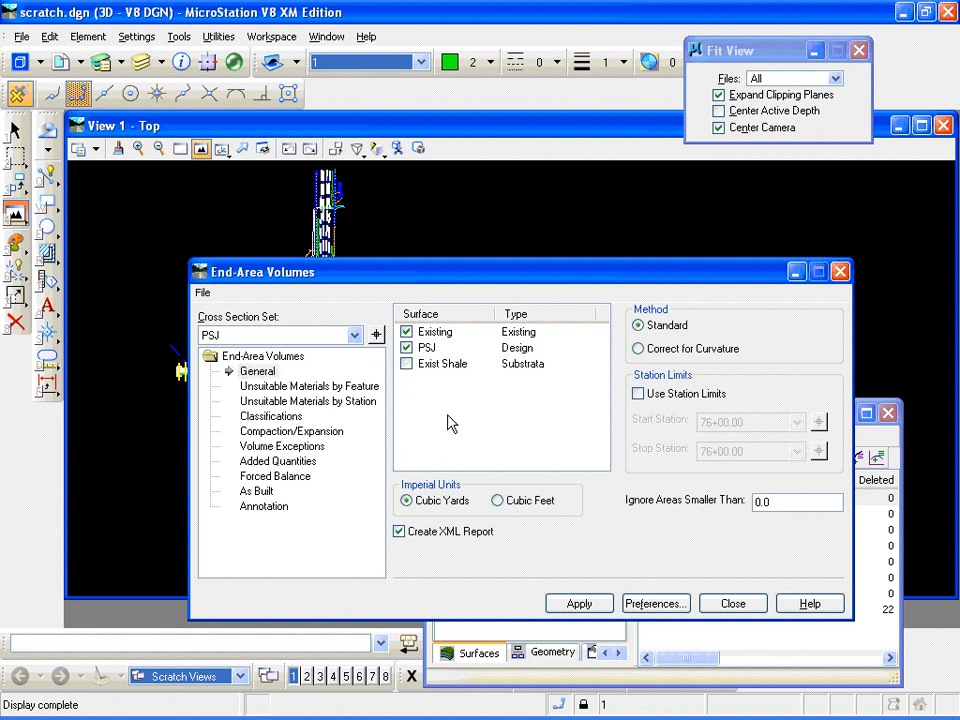
click(272, 416)
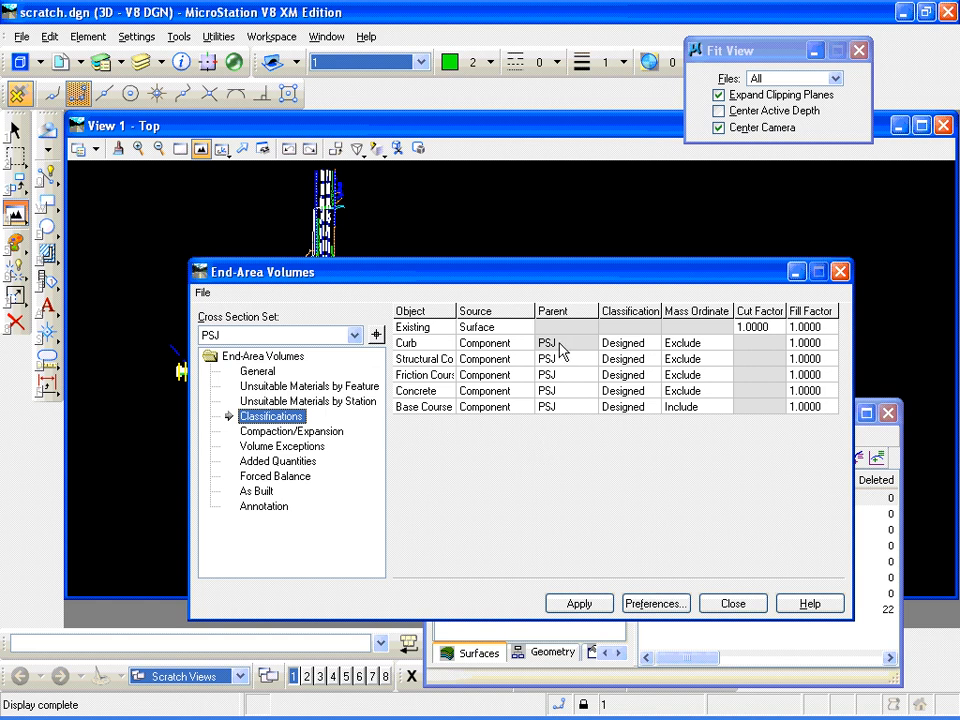
Examine the classification options available for the Curb component, keeping Designed selected
click(638, 347)
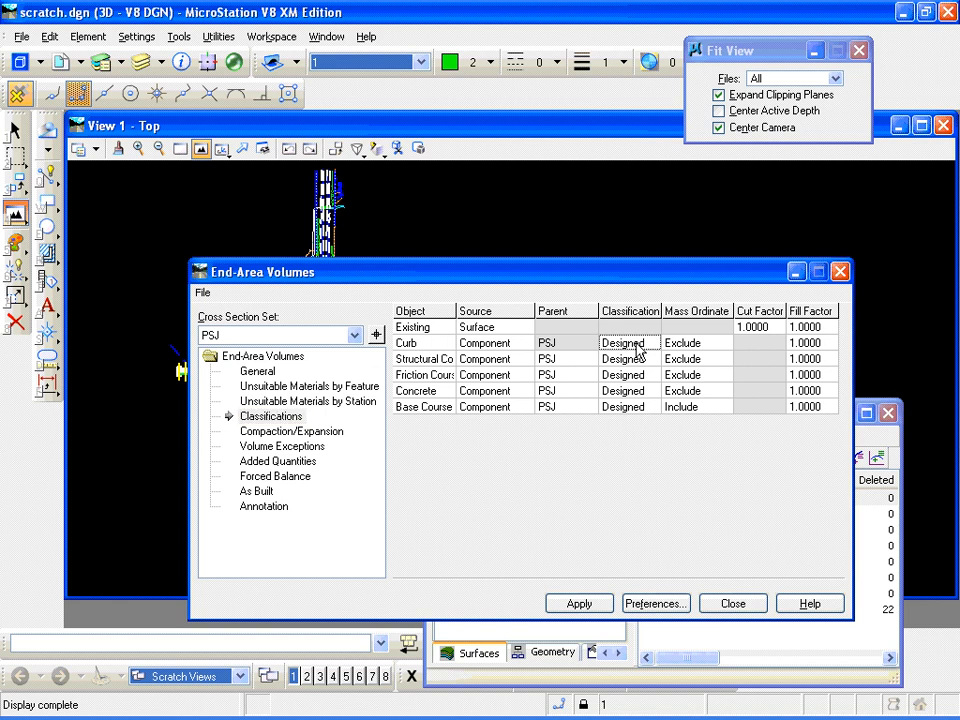
click(652, 345)
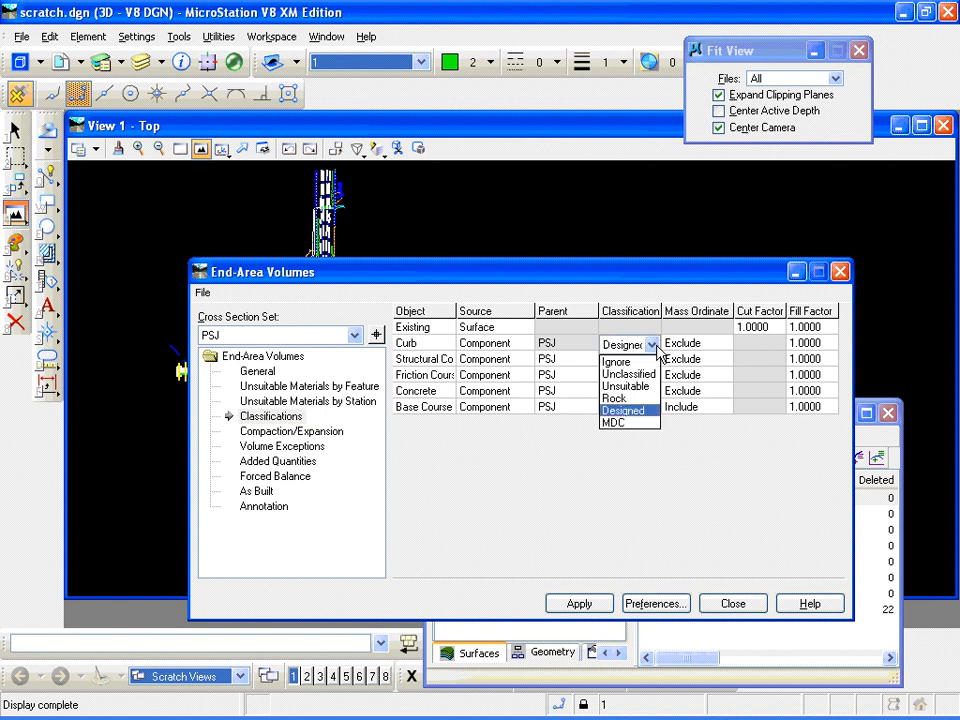
click(638, 410)
click(653, 344)
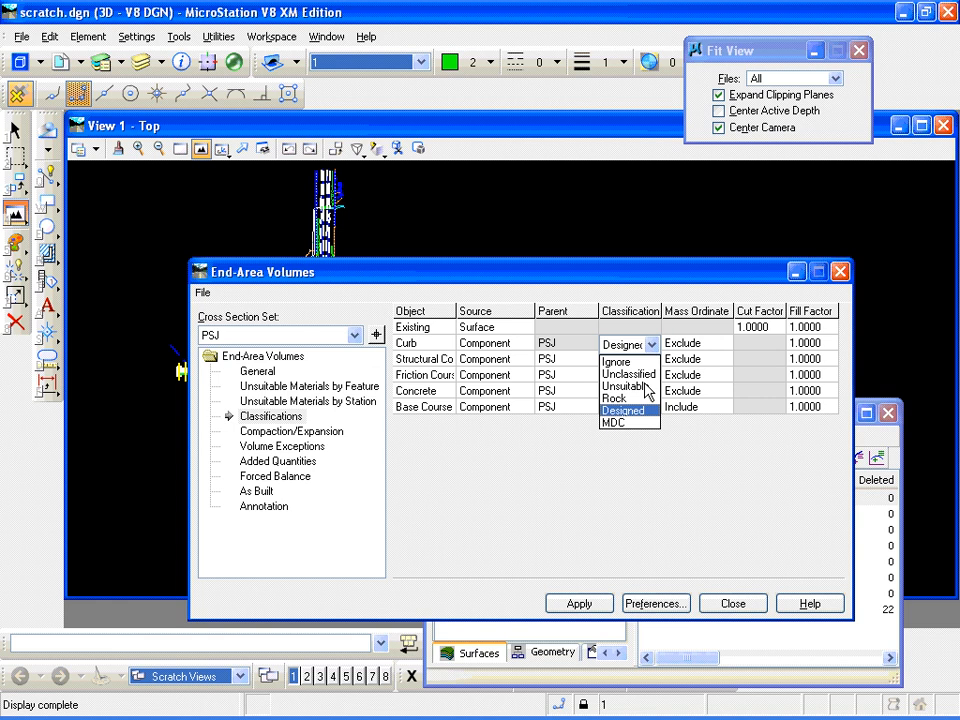